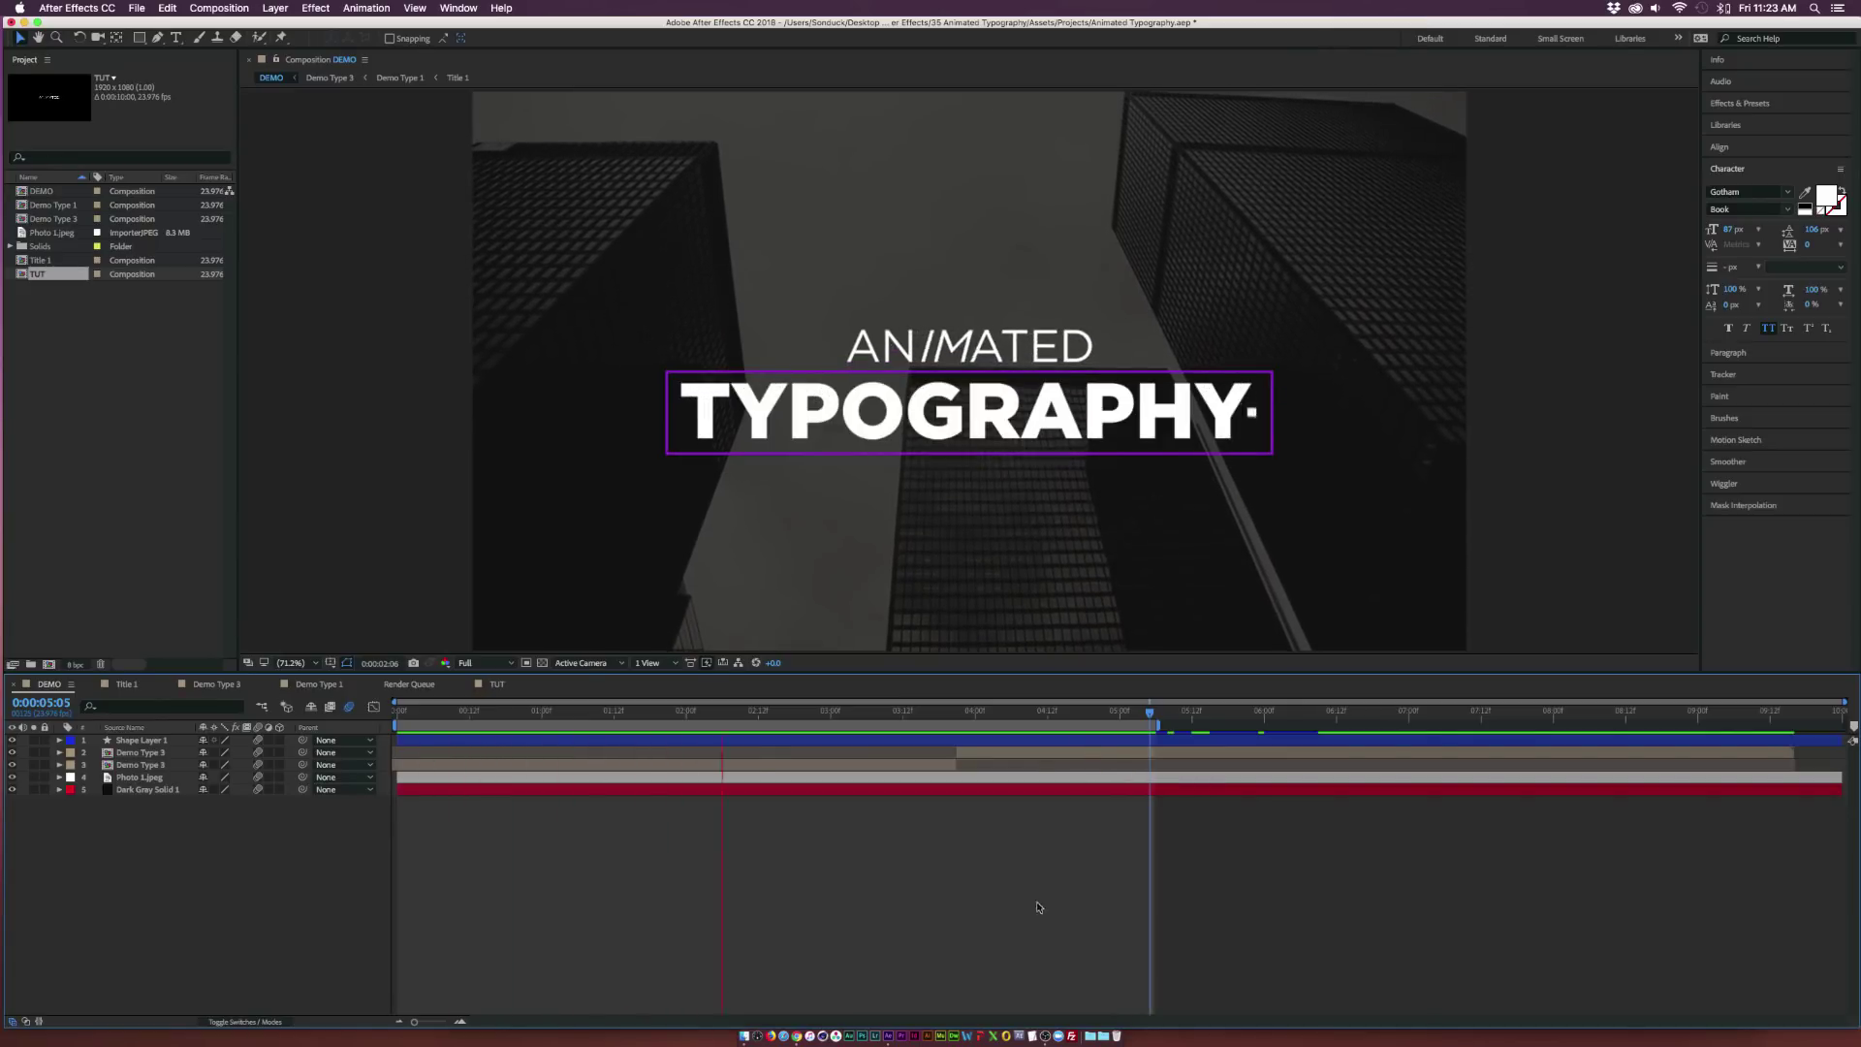
Open the TUT composition and examine its "Animated" and "Typography" text layers.
left_click(497, 683)
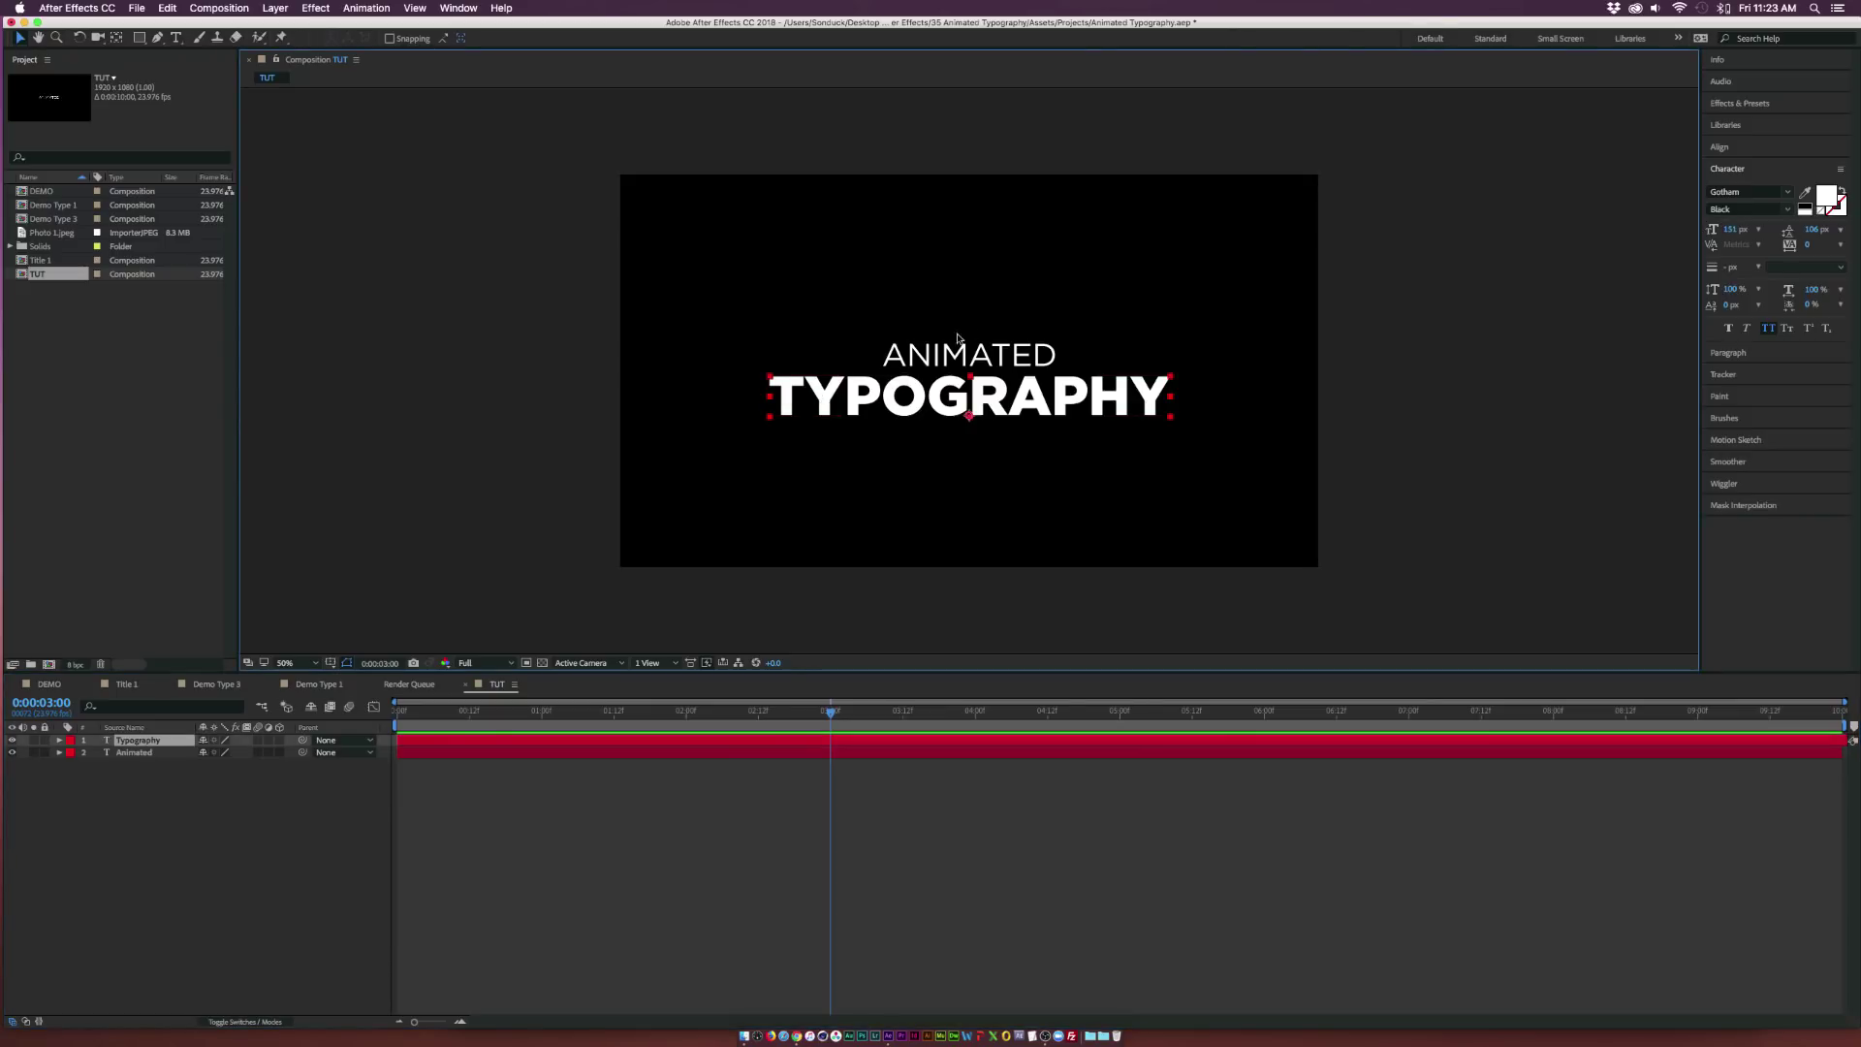
left_click(888, 353)
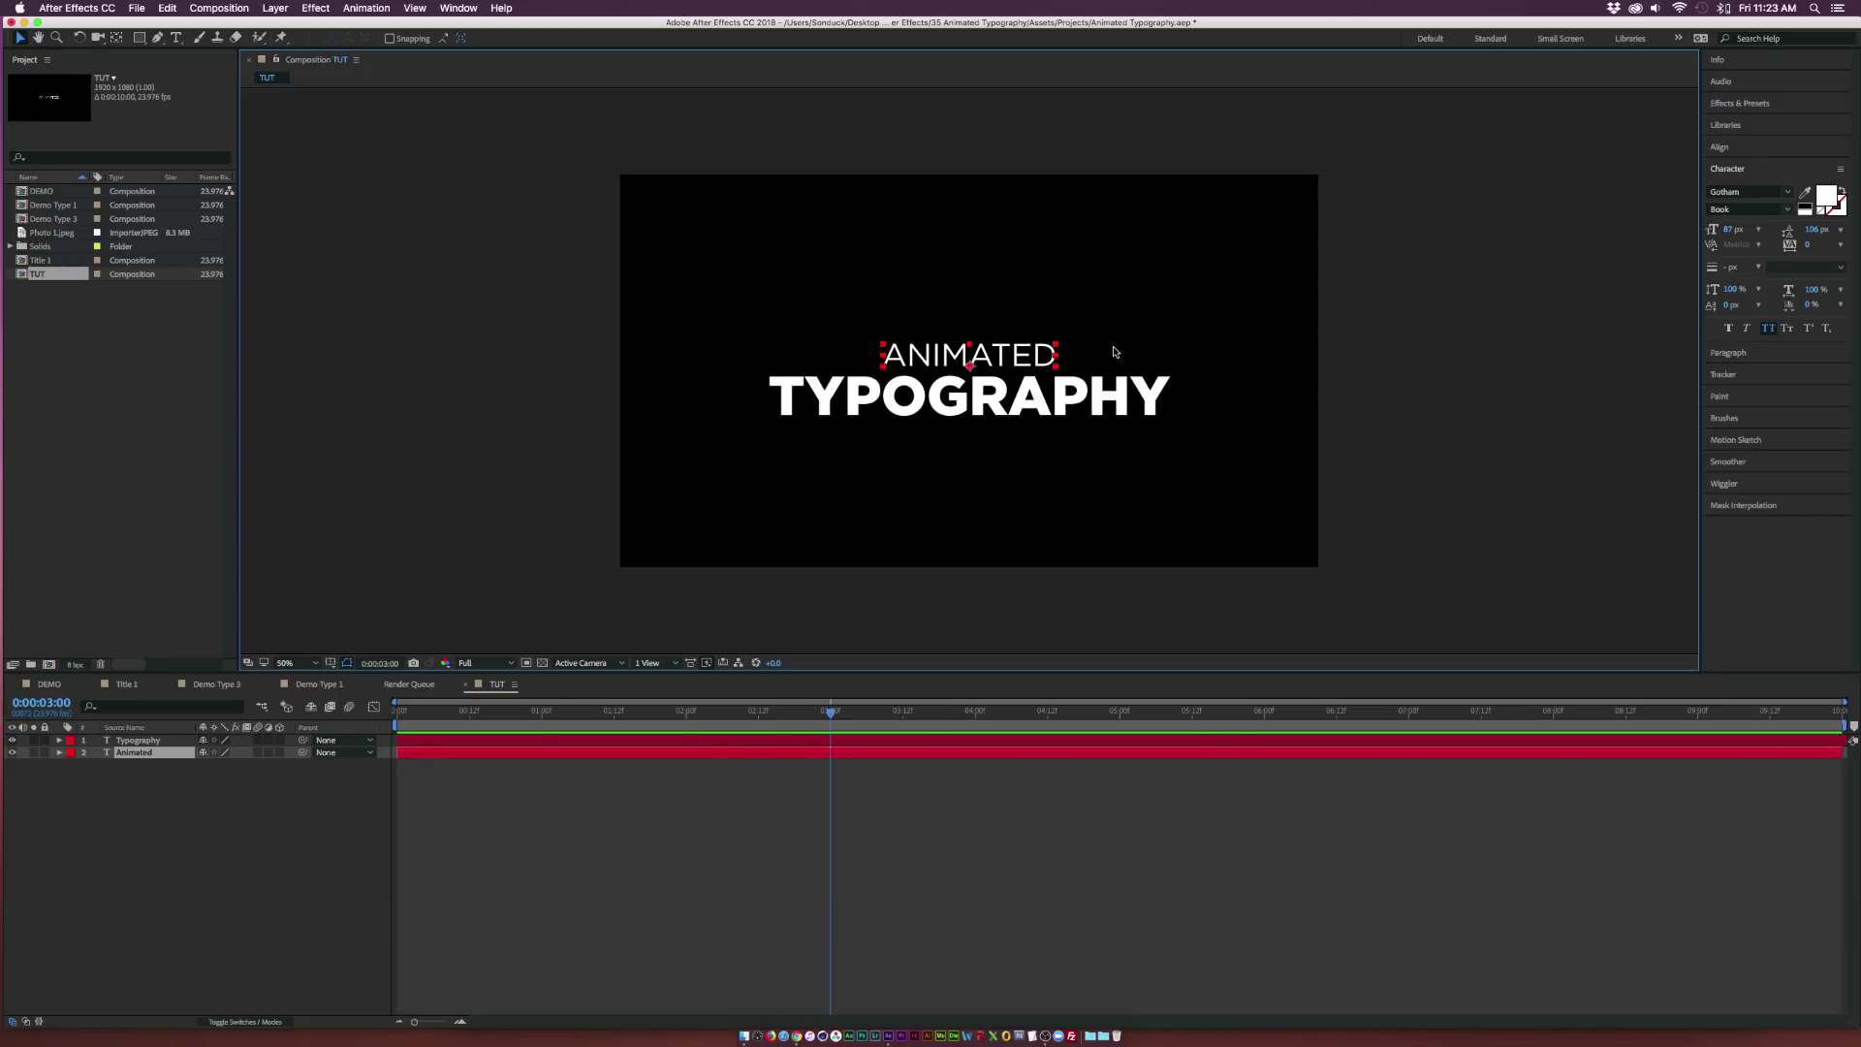
left_click(1424, 423)
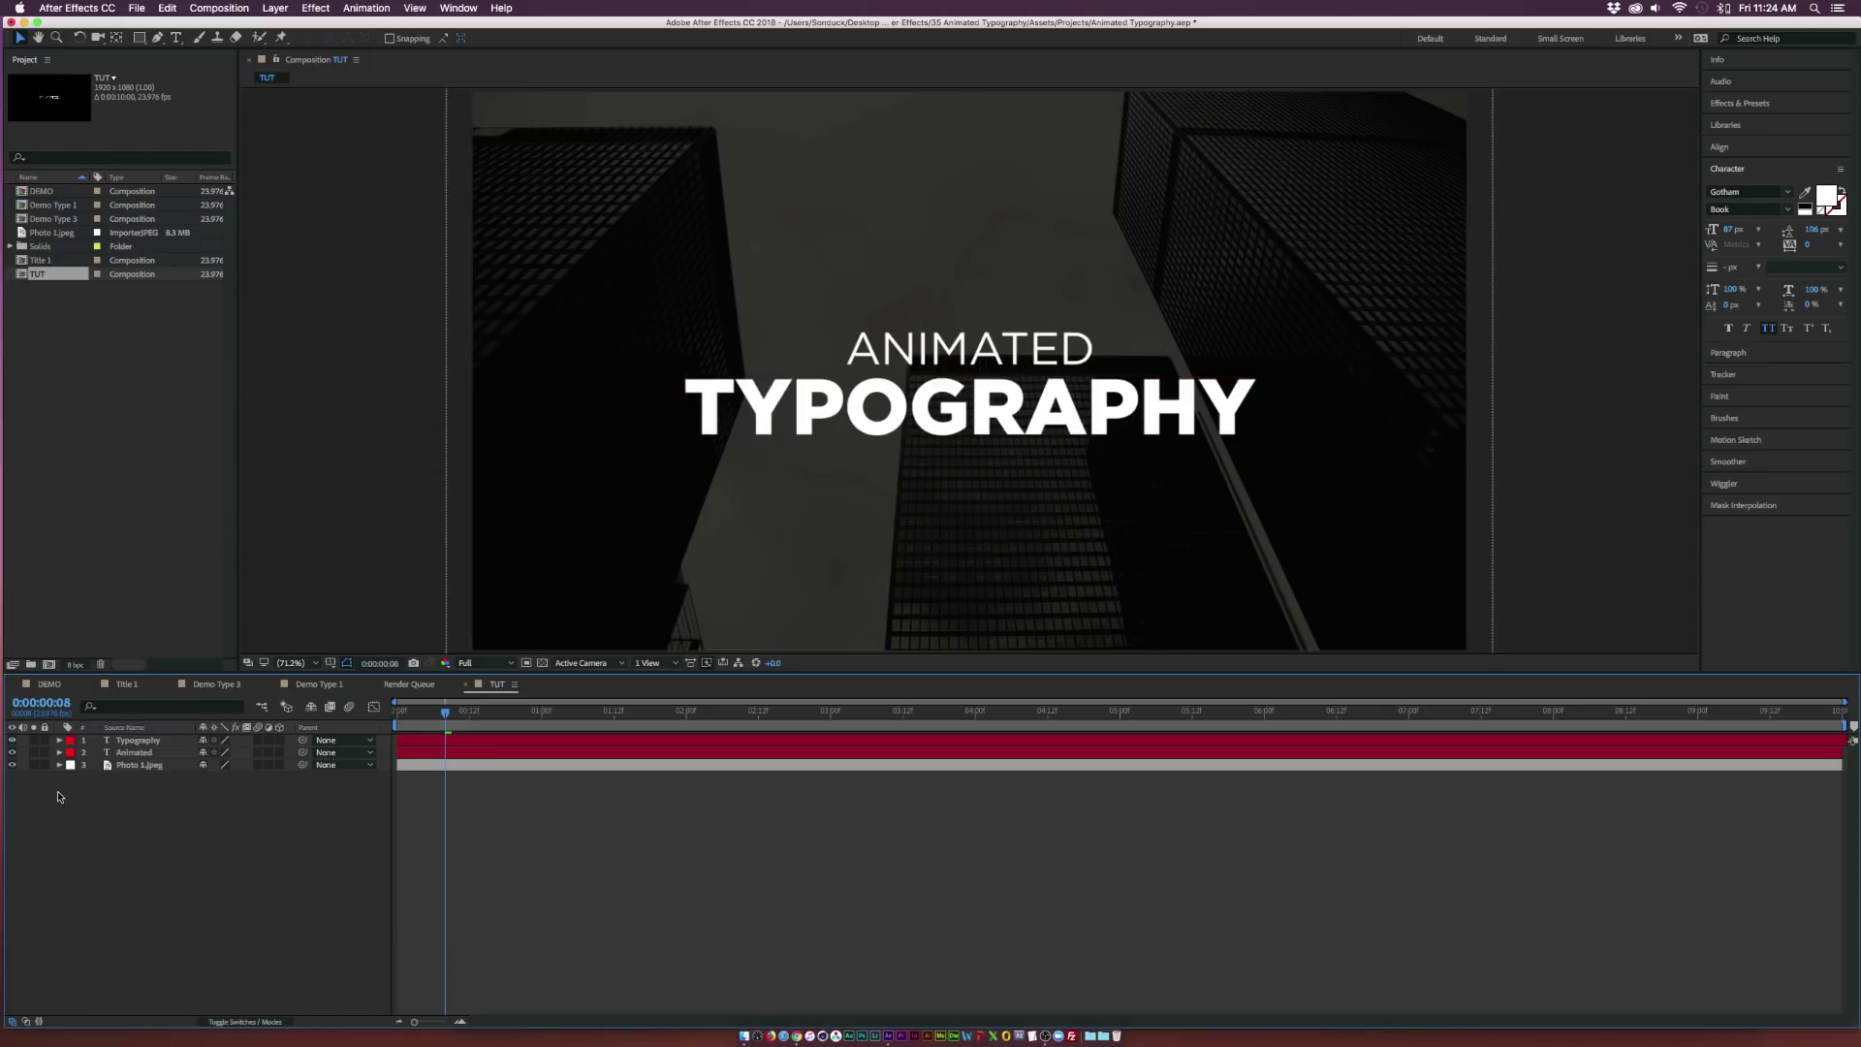
Add a Scale text animator to the Typography layer.
left_click(137, 741)
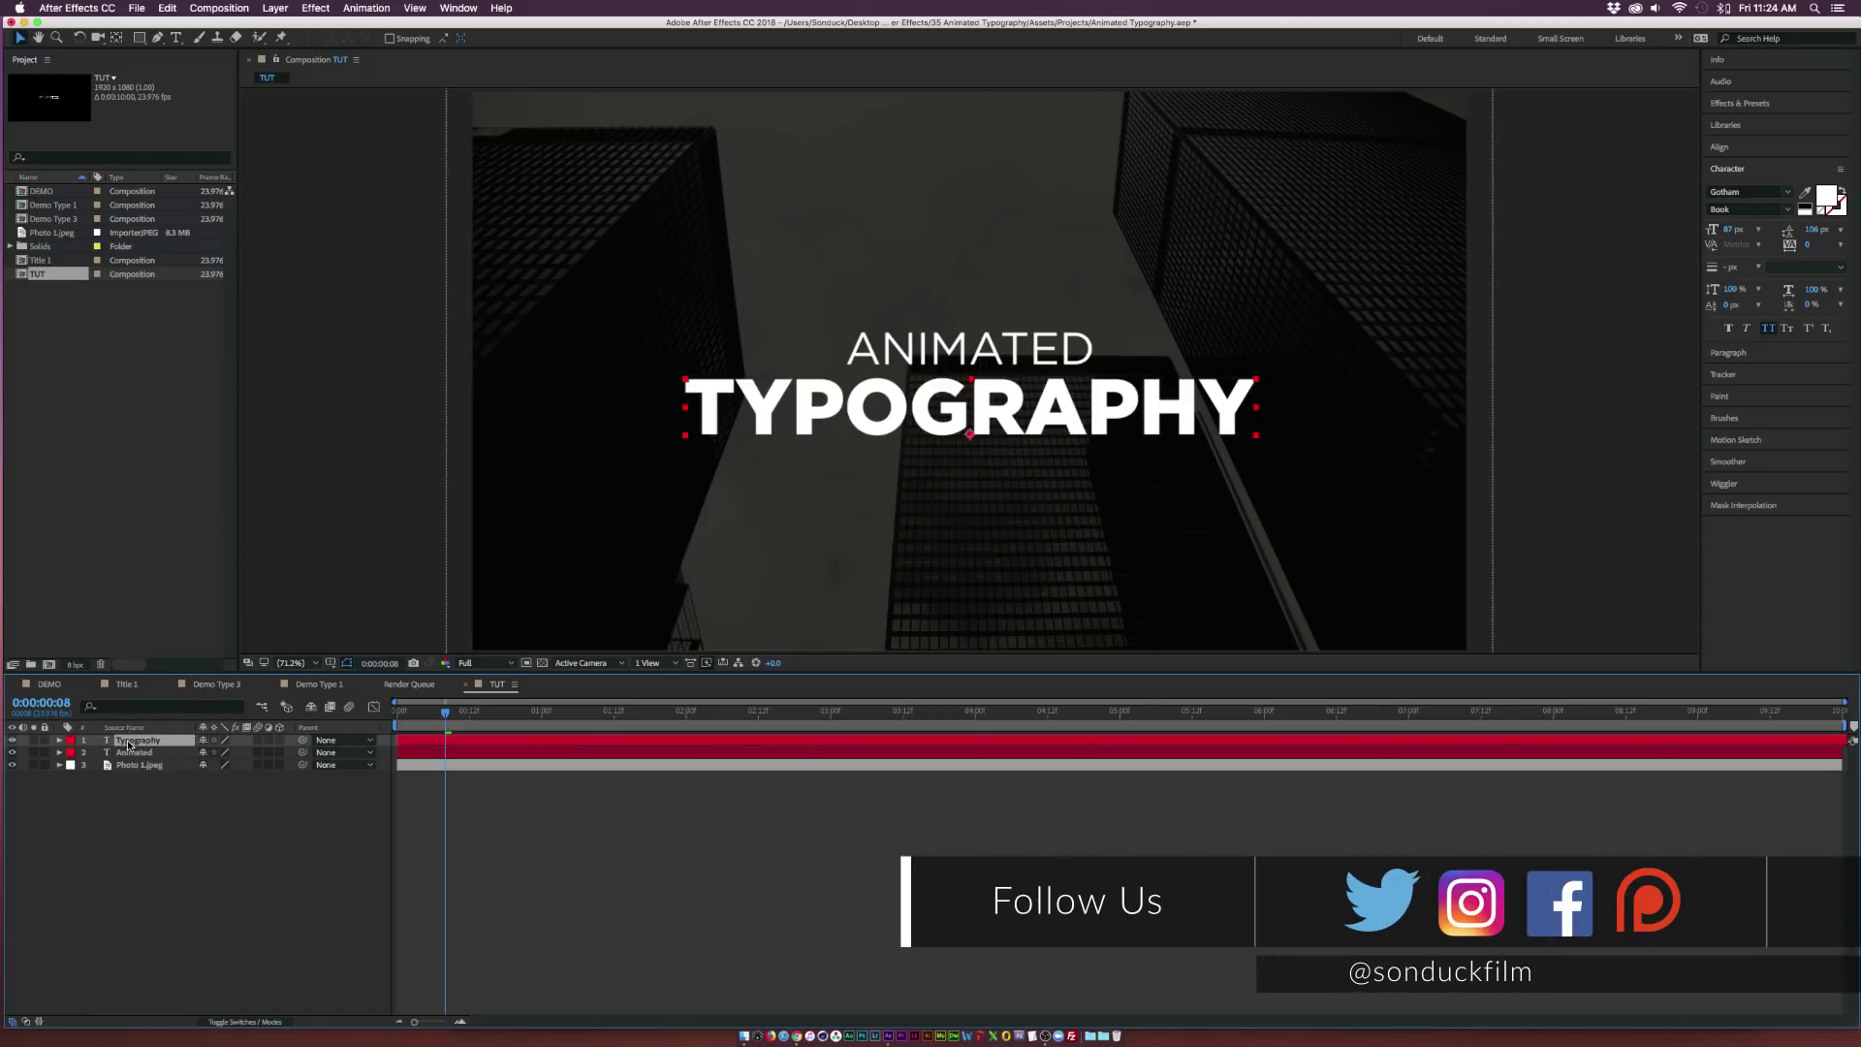
left_click(59, 740)
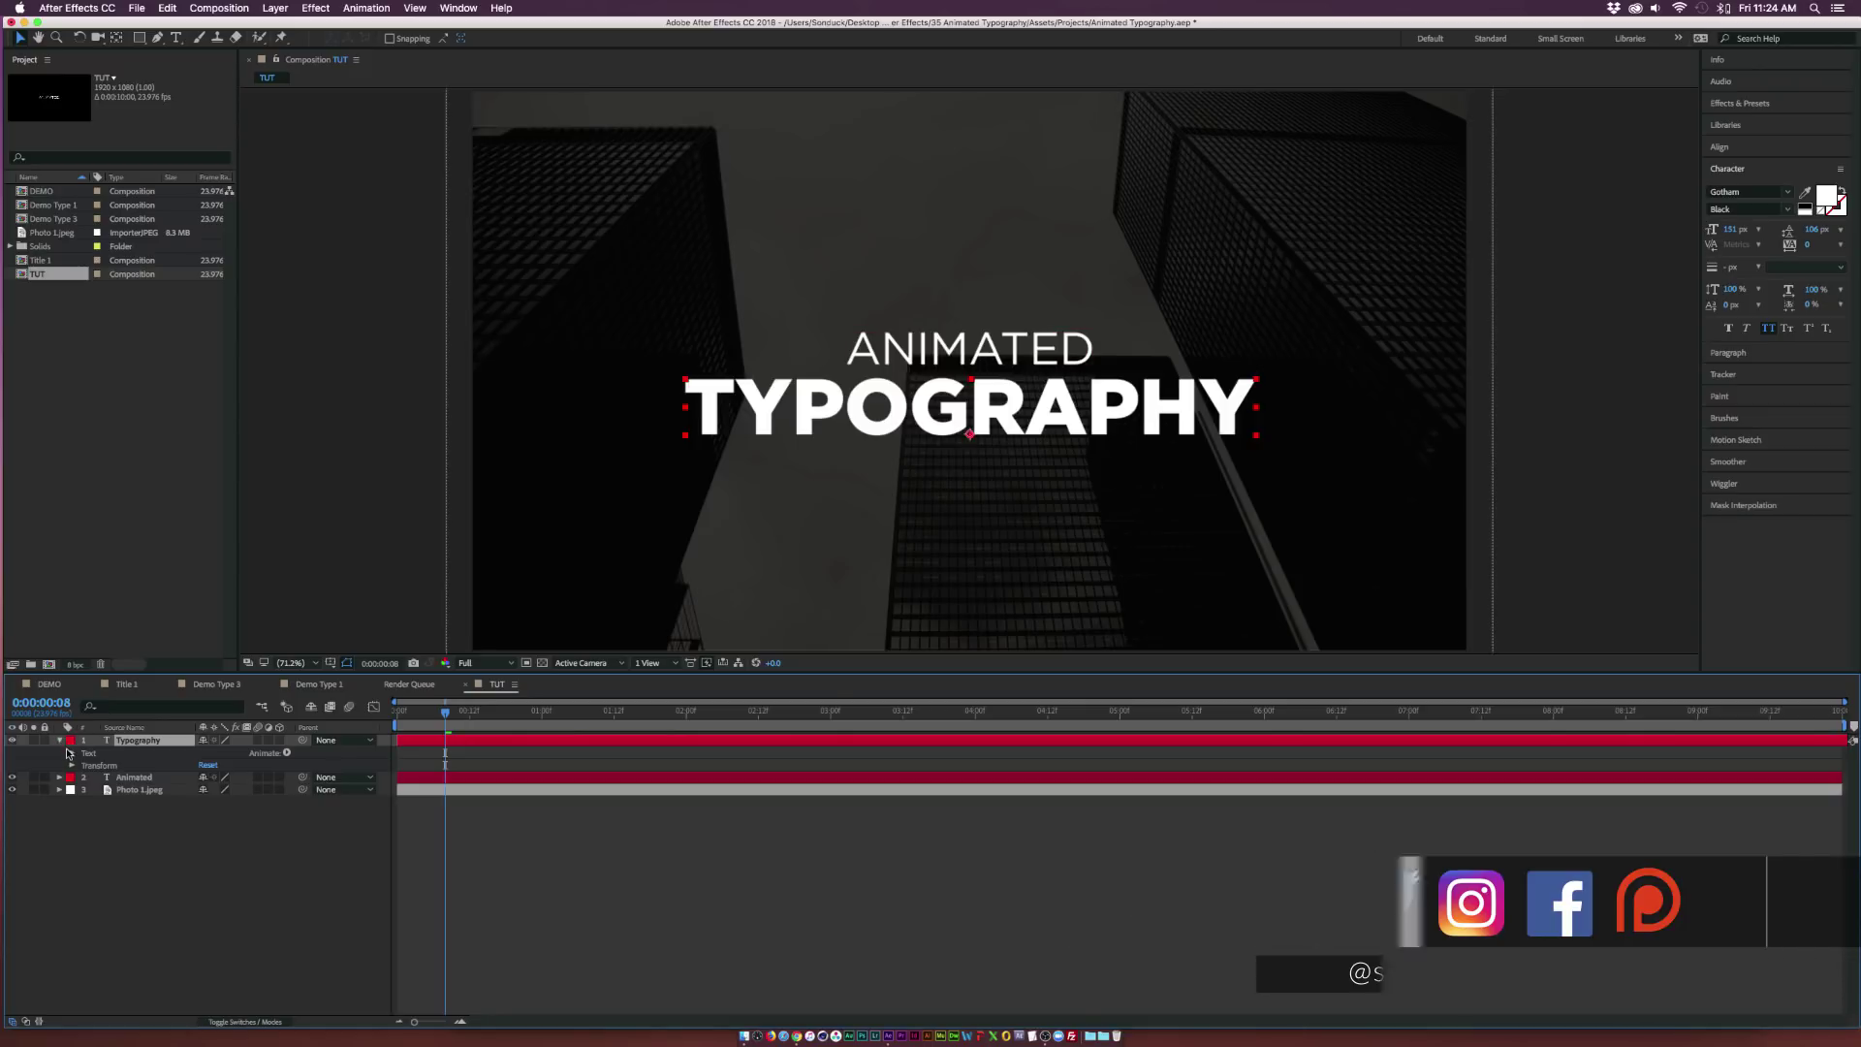
left_click(72, 753)
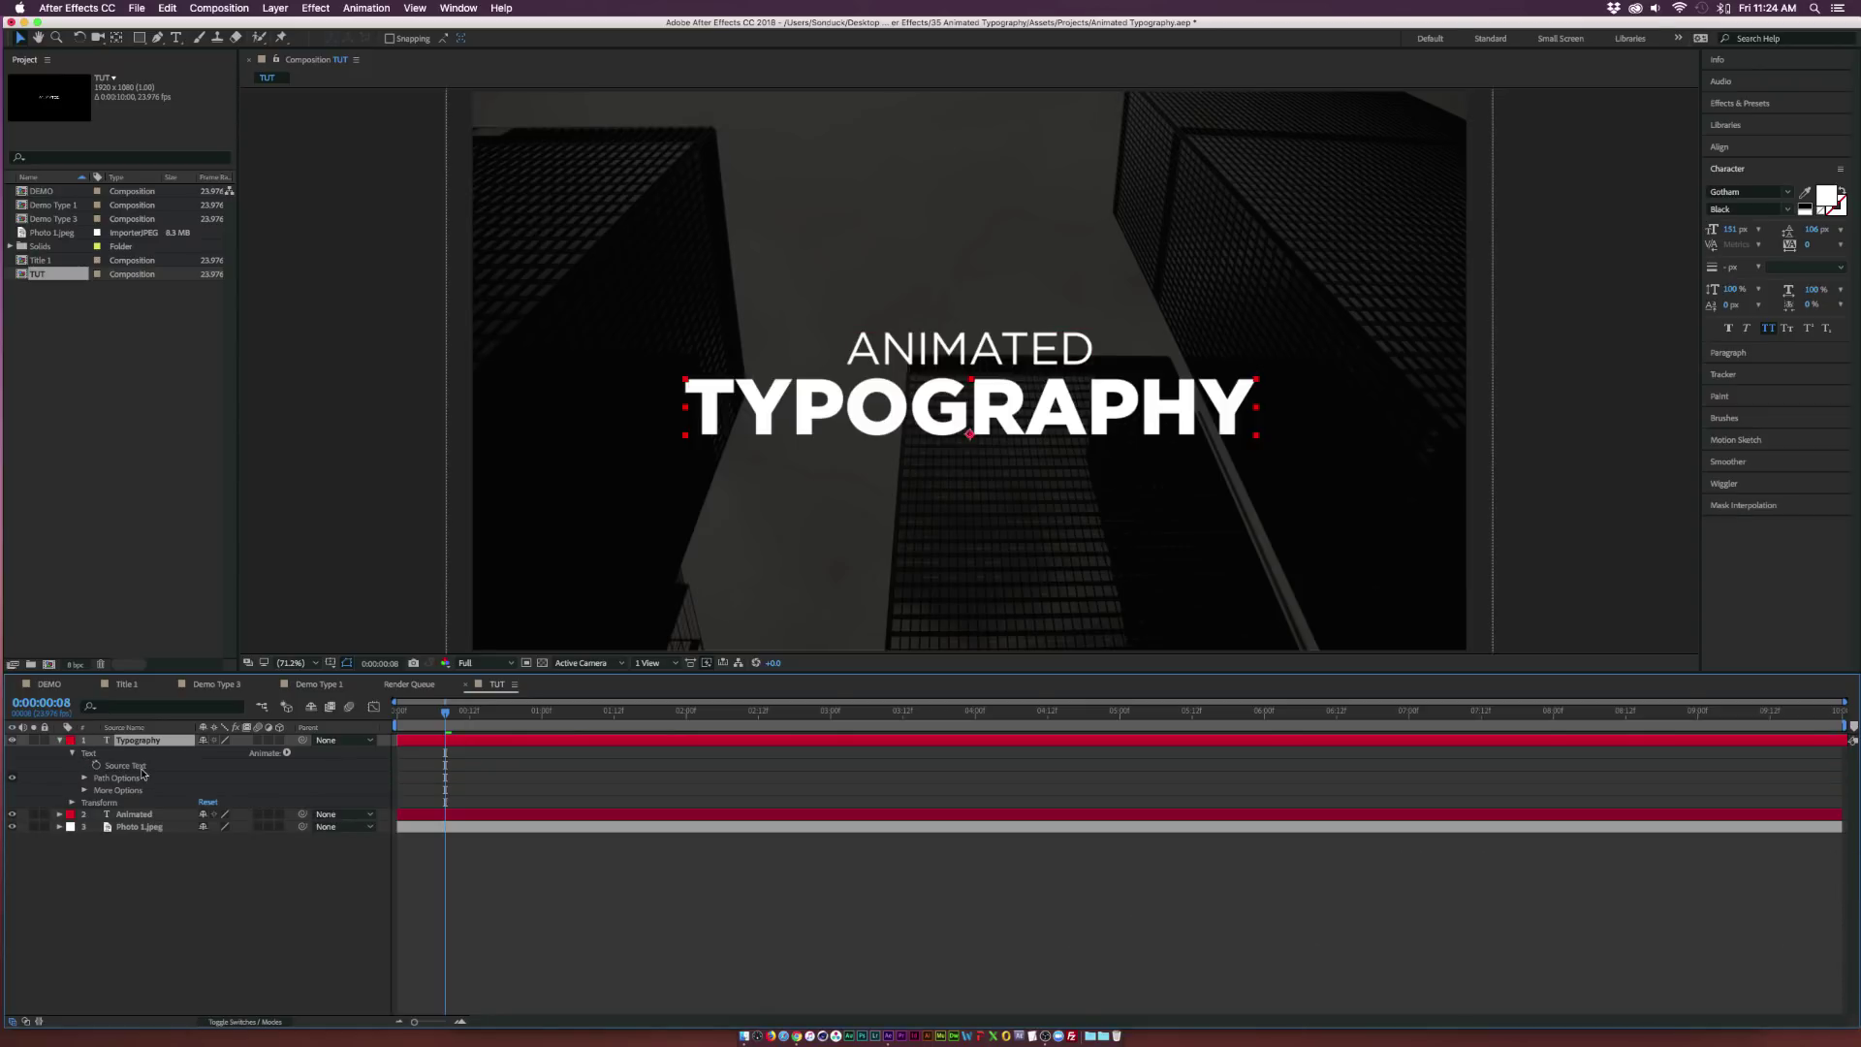
left_click(286, 754)
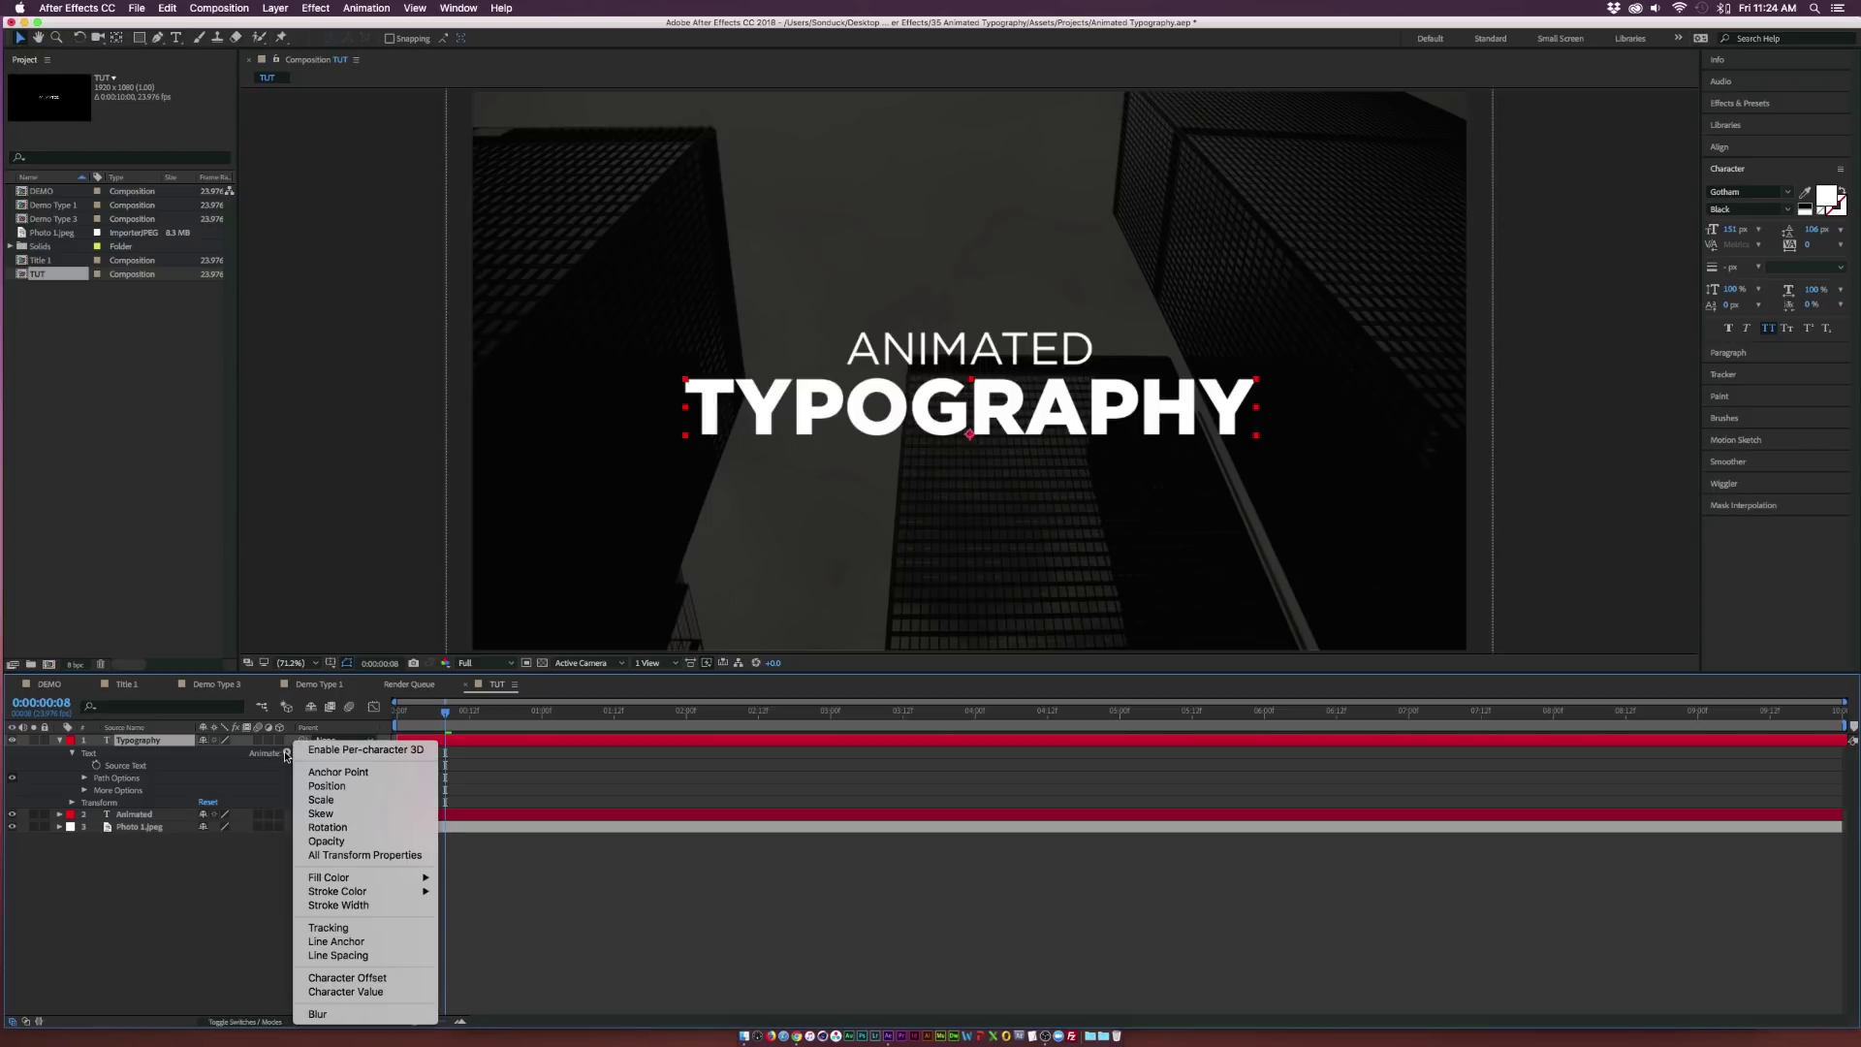
left_click(341, 801)
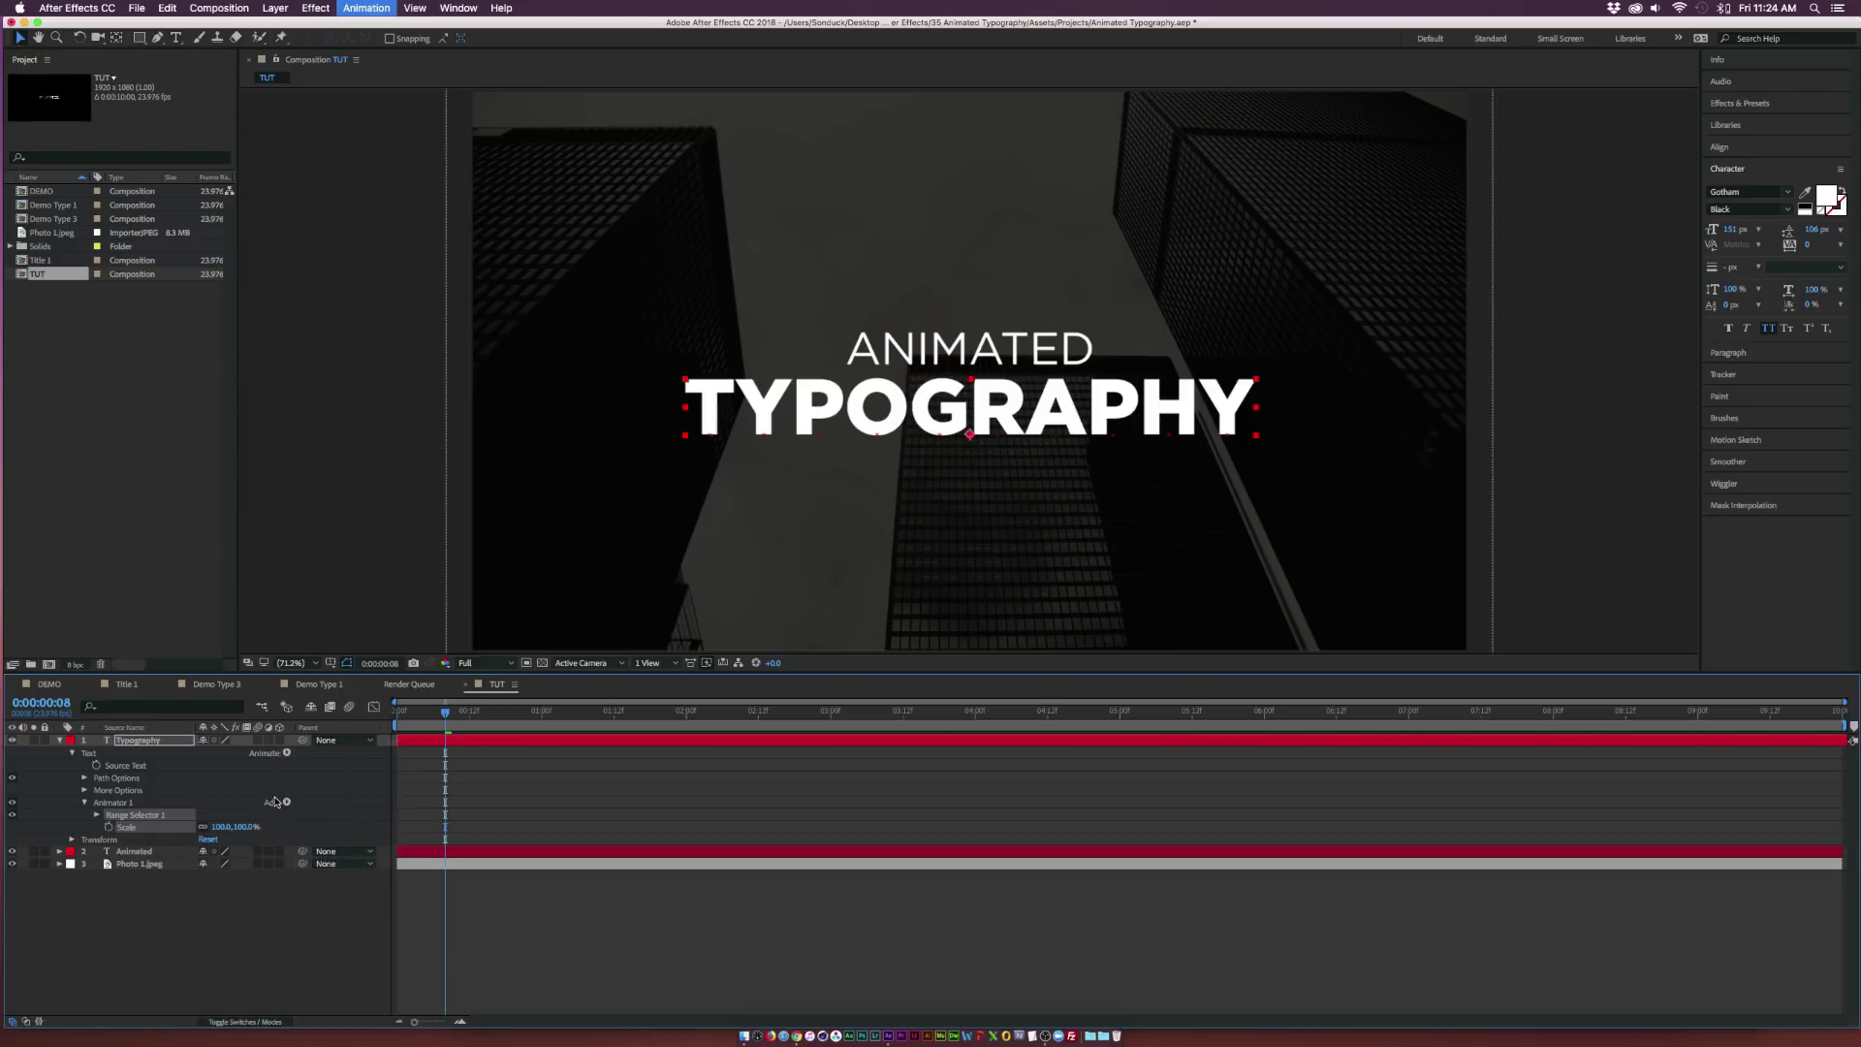
Set the Typography animator's Scale to 0%.
left_click_drag(223, 827, 163, 822)
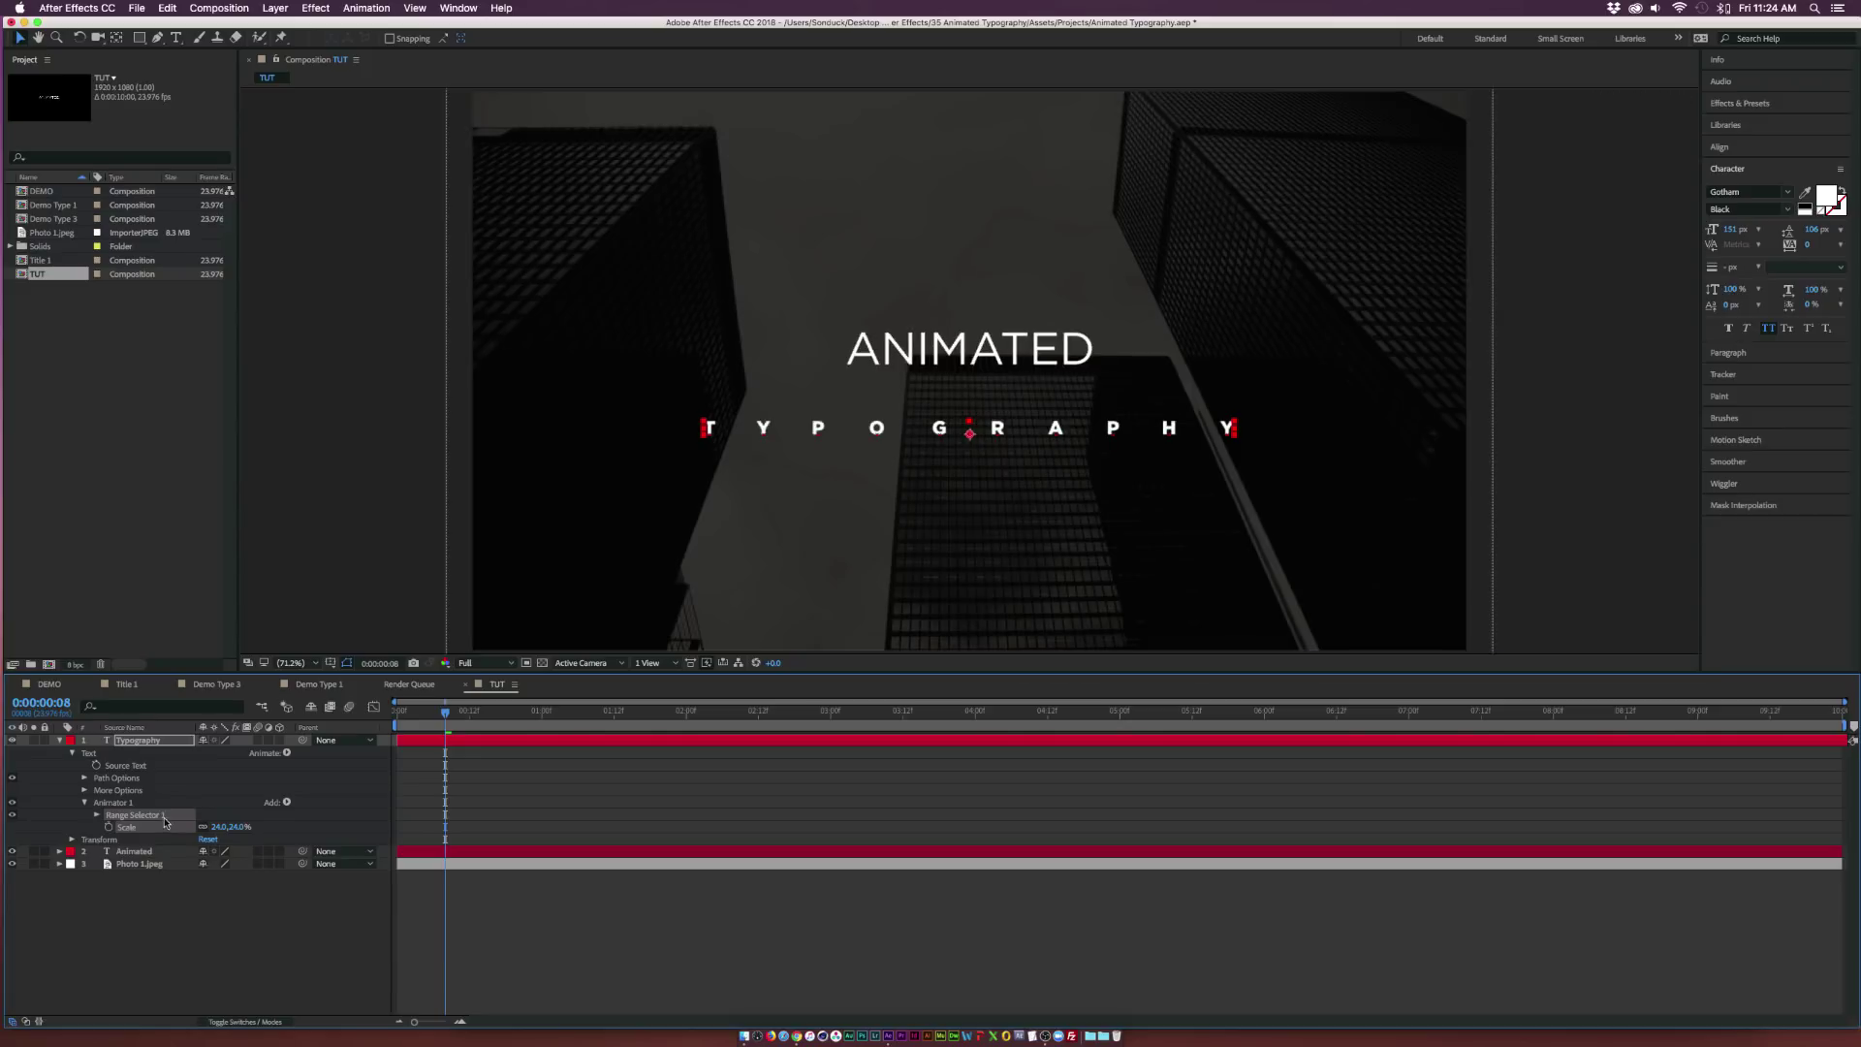
left_click(221, 826)
type("0")
key("Return")
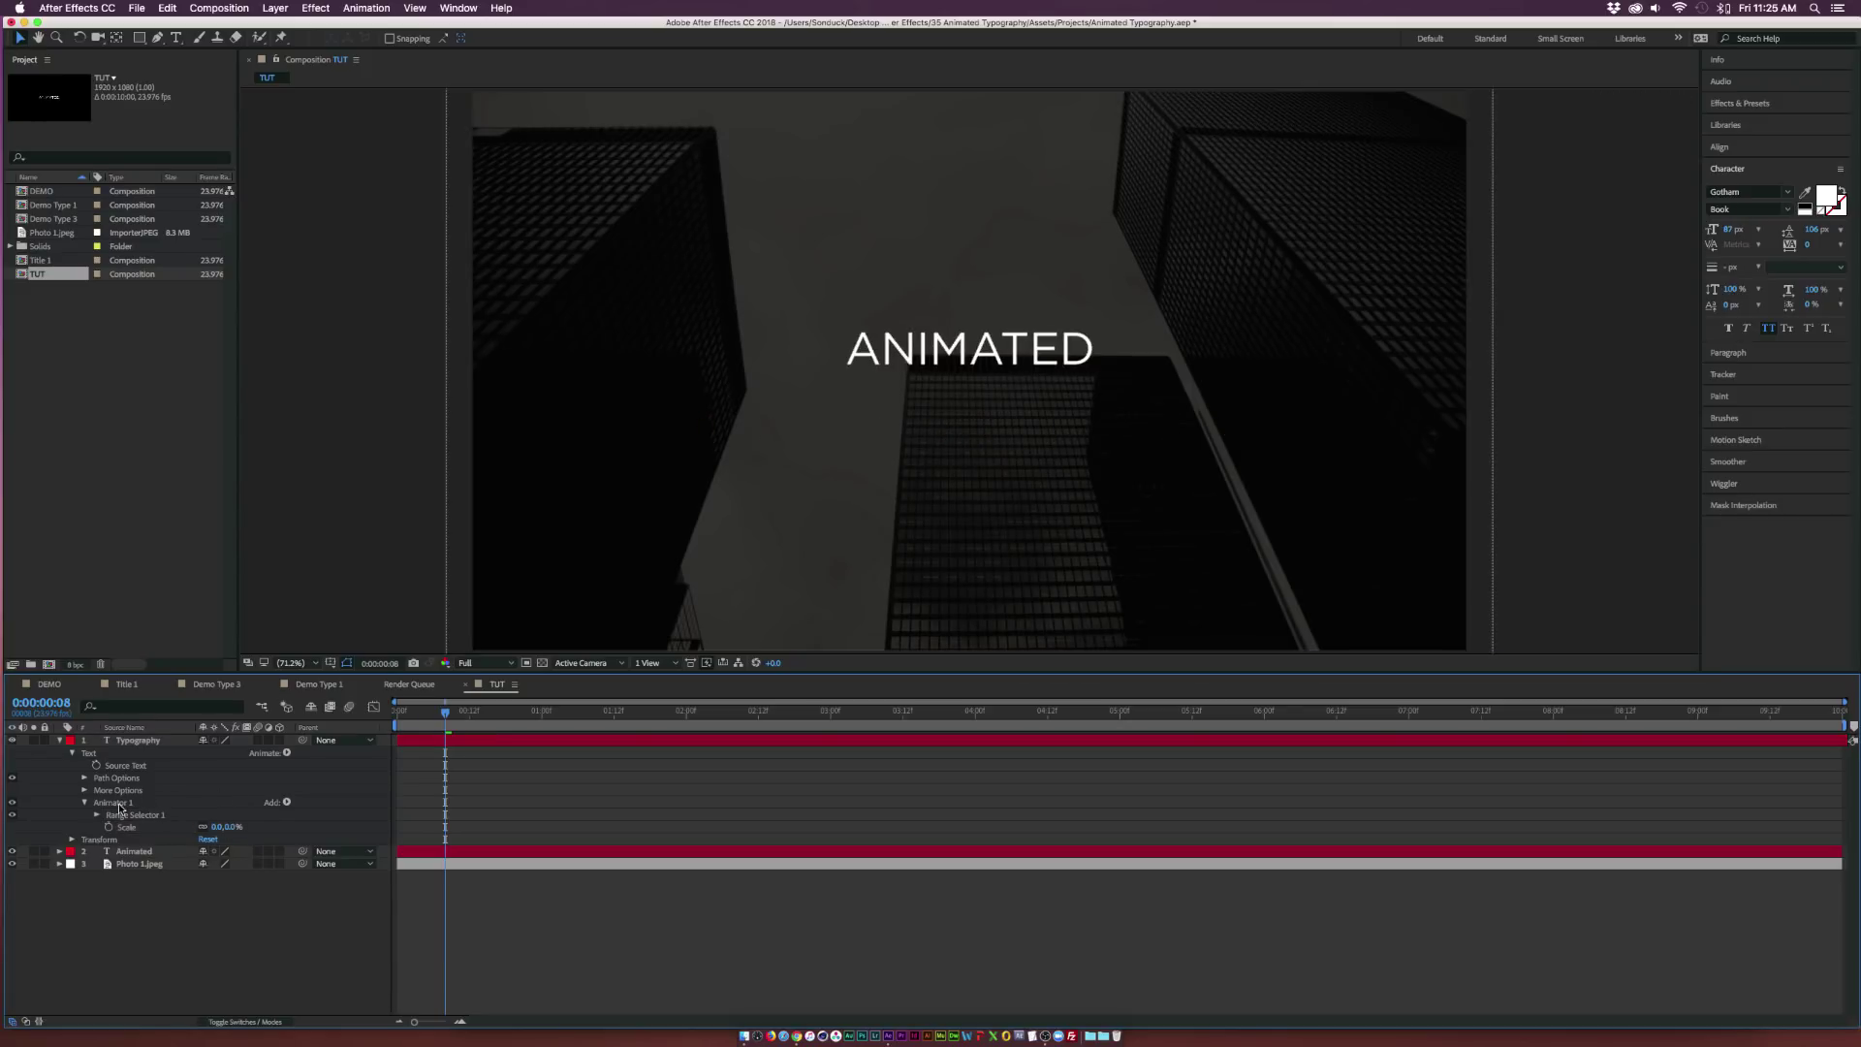
Expand the animator's Range Selector 1 and vary Start up to 54% to preview the letters scaling in one by one.
left_click(96, 815)
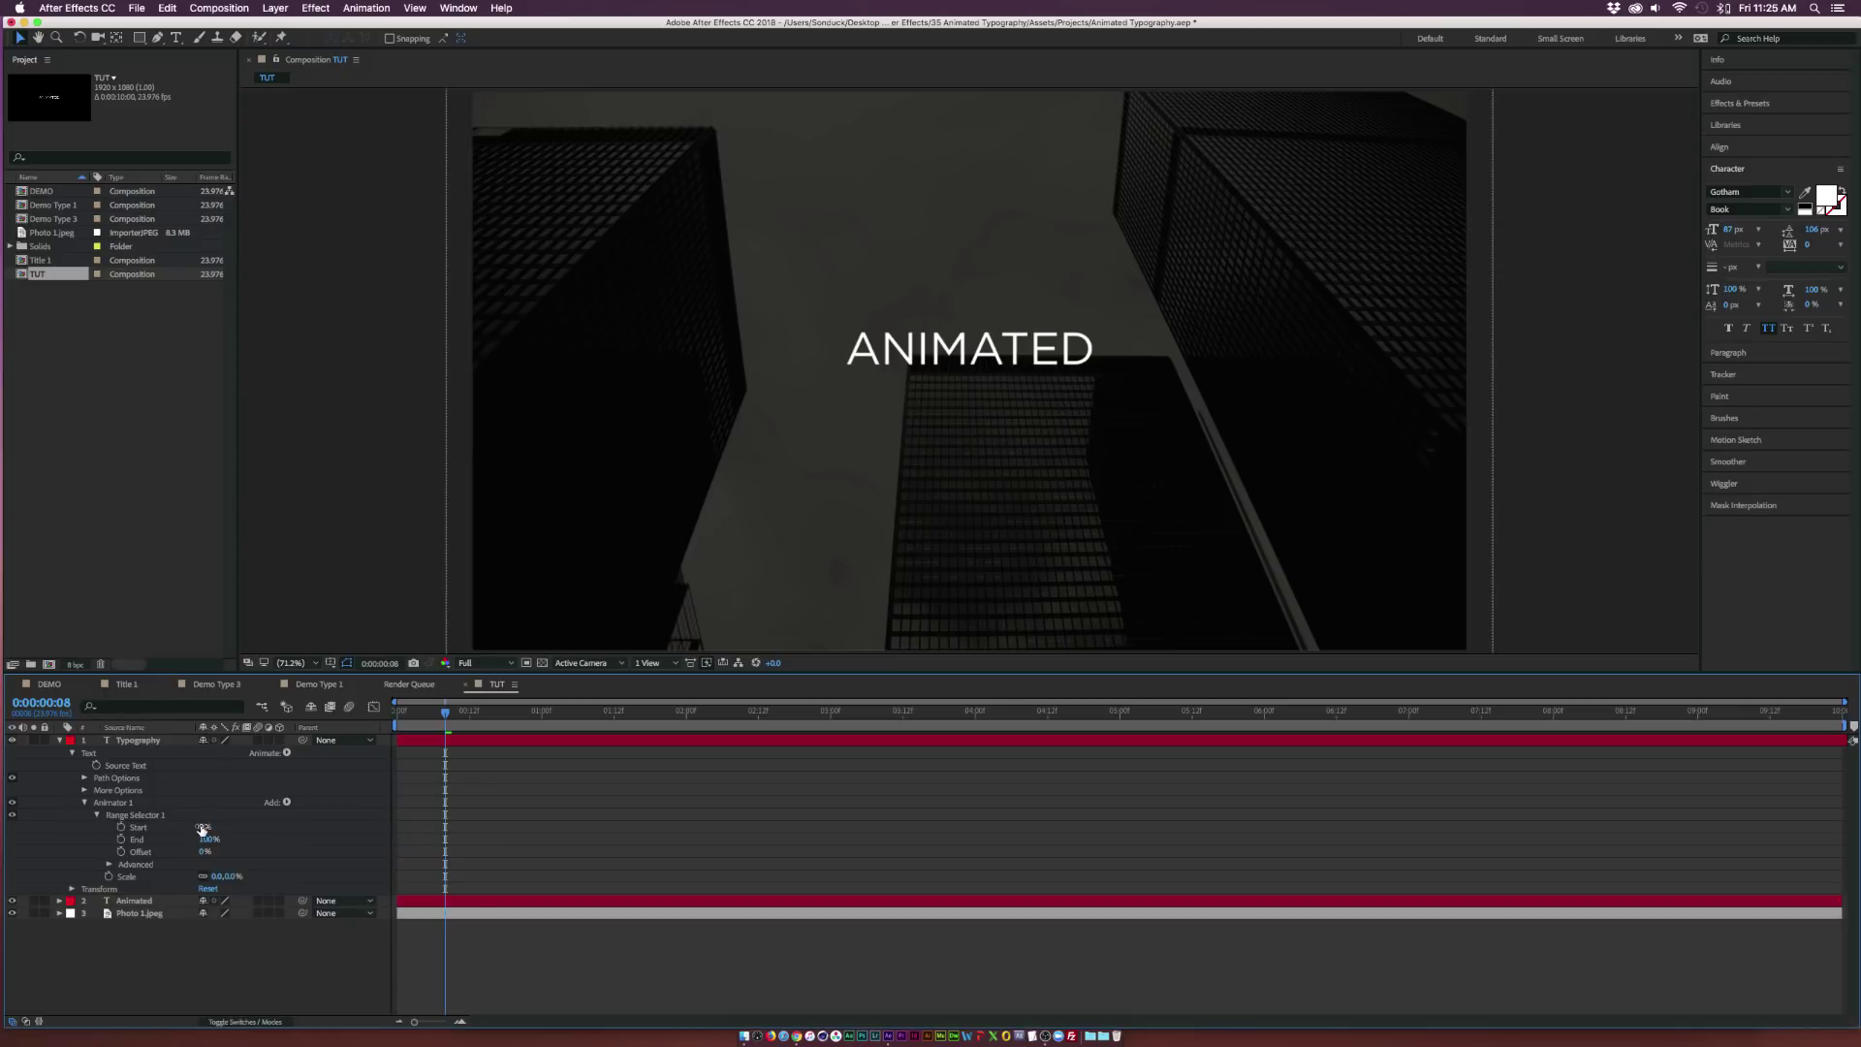
left_click_drag(201, 828, 251, 829)
left_click(175, 765)
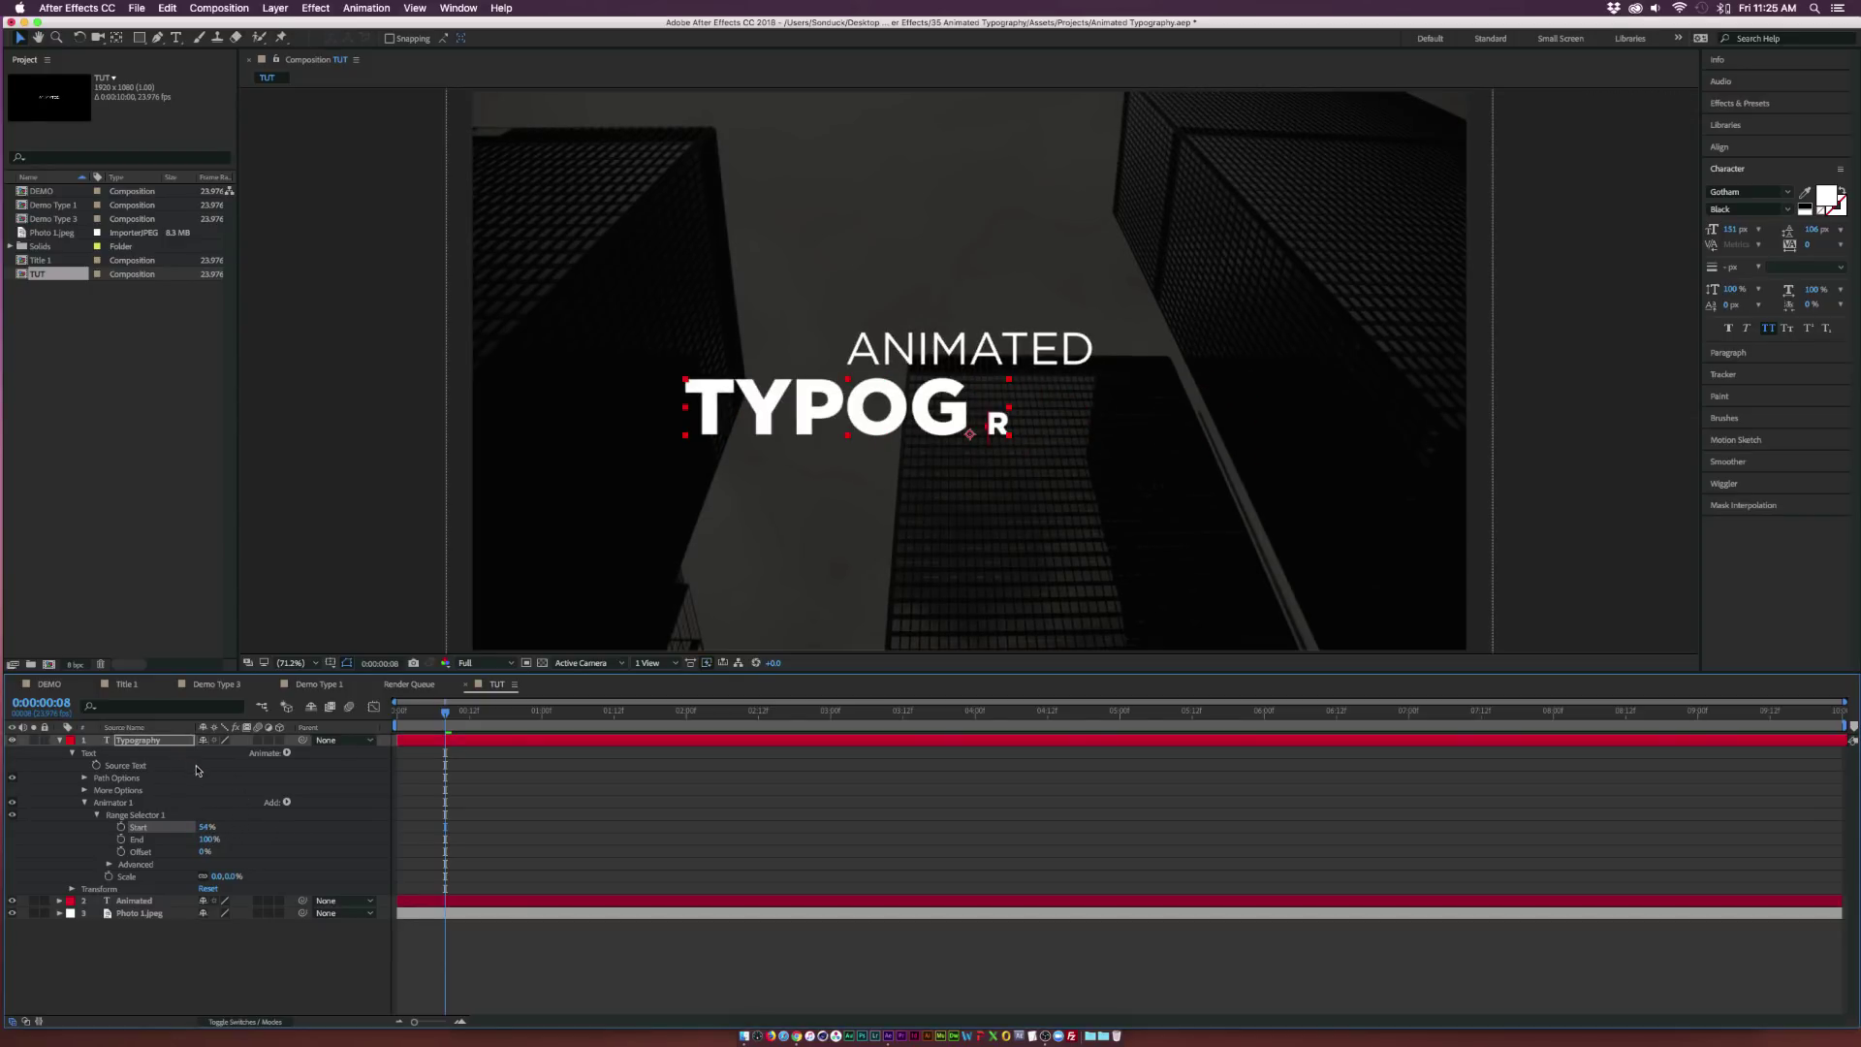
Try a vertical Position offset in the Typography animator, test it with the range Start value, and remove the Position property.
left_click(287, 753)
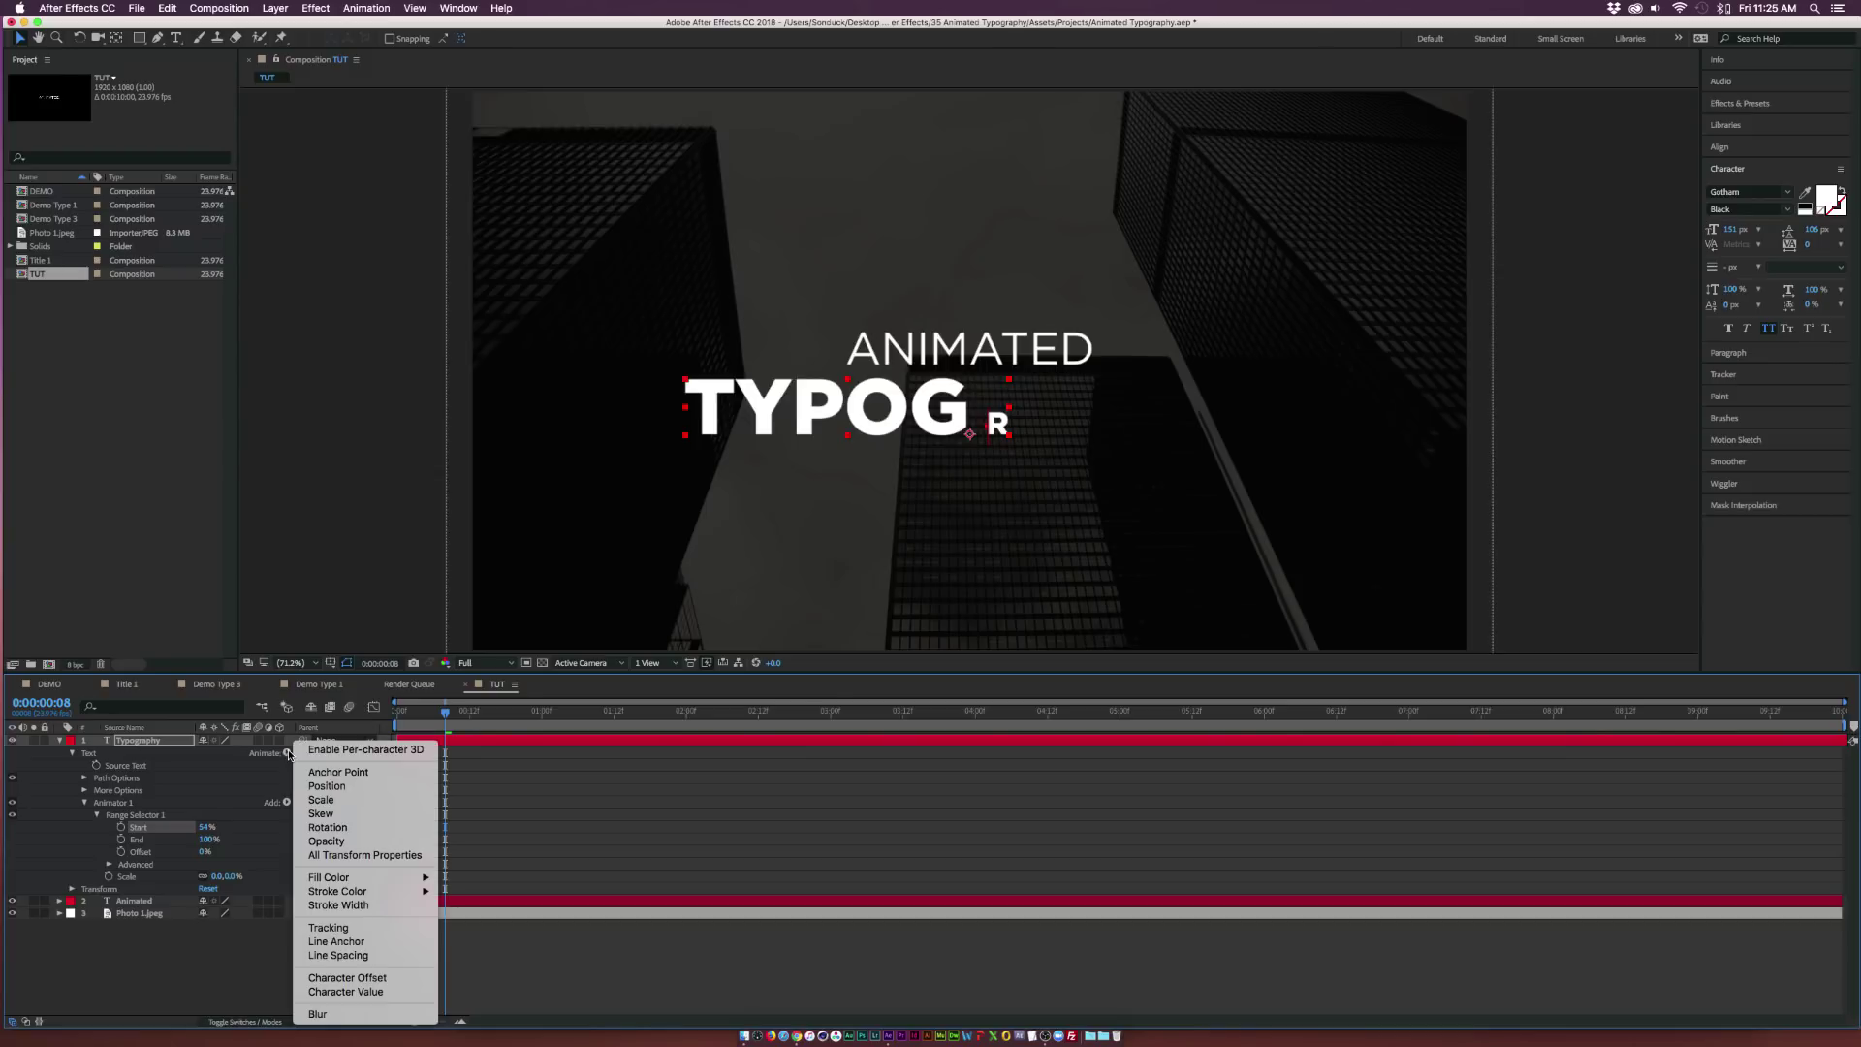
left_click(334, 789)
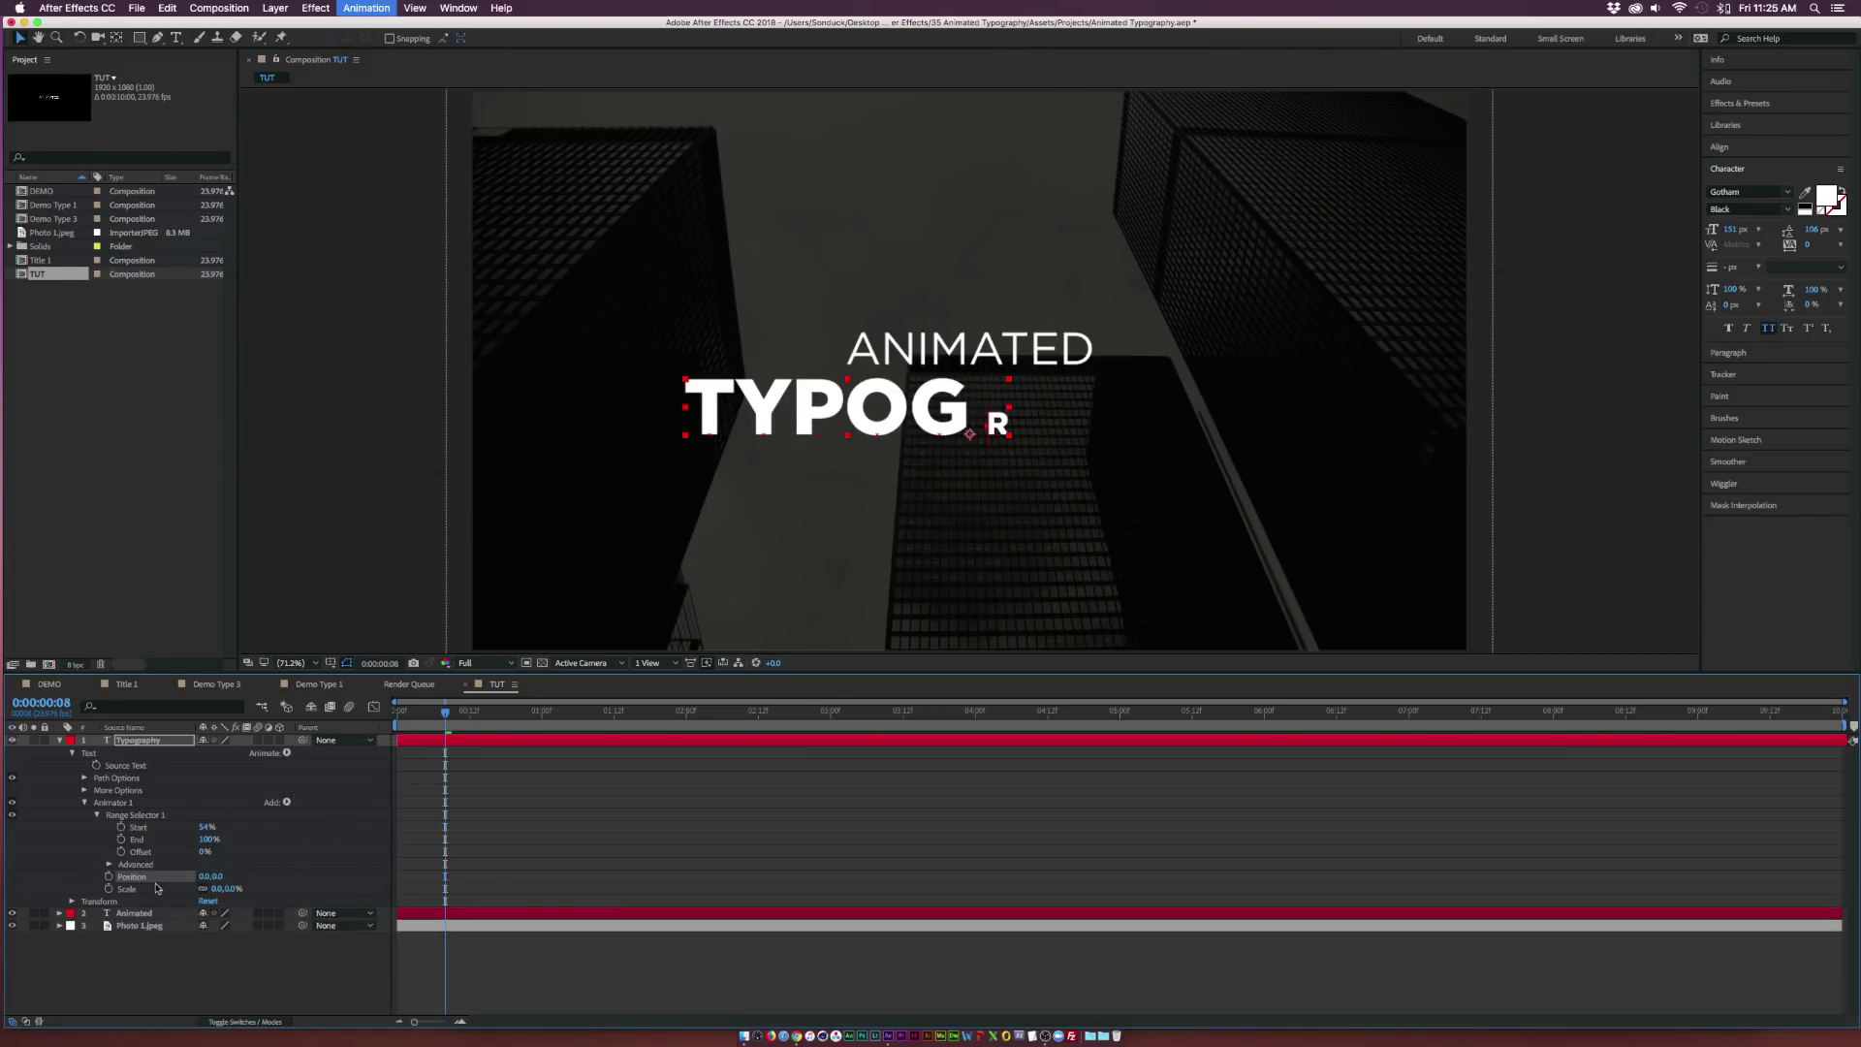
left_click_drag(217, 877, 743, 888)
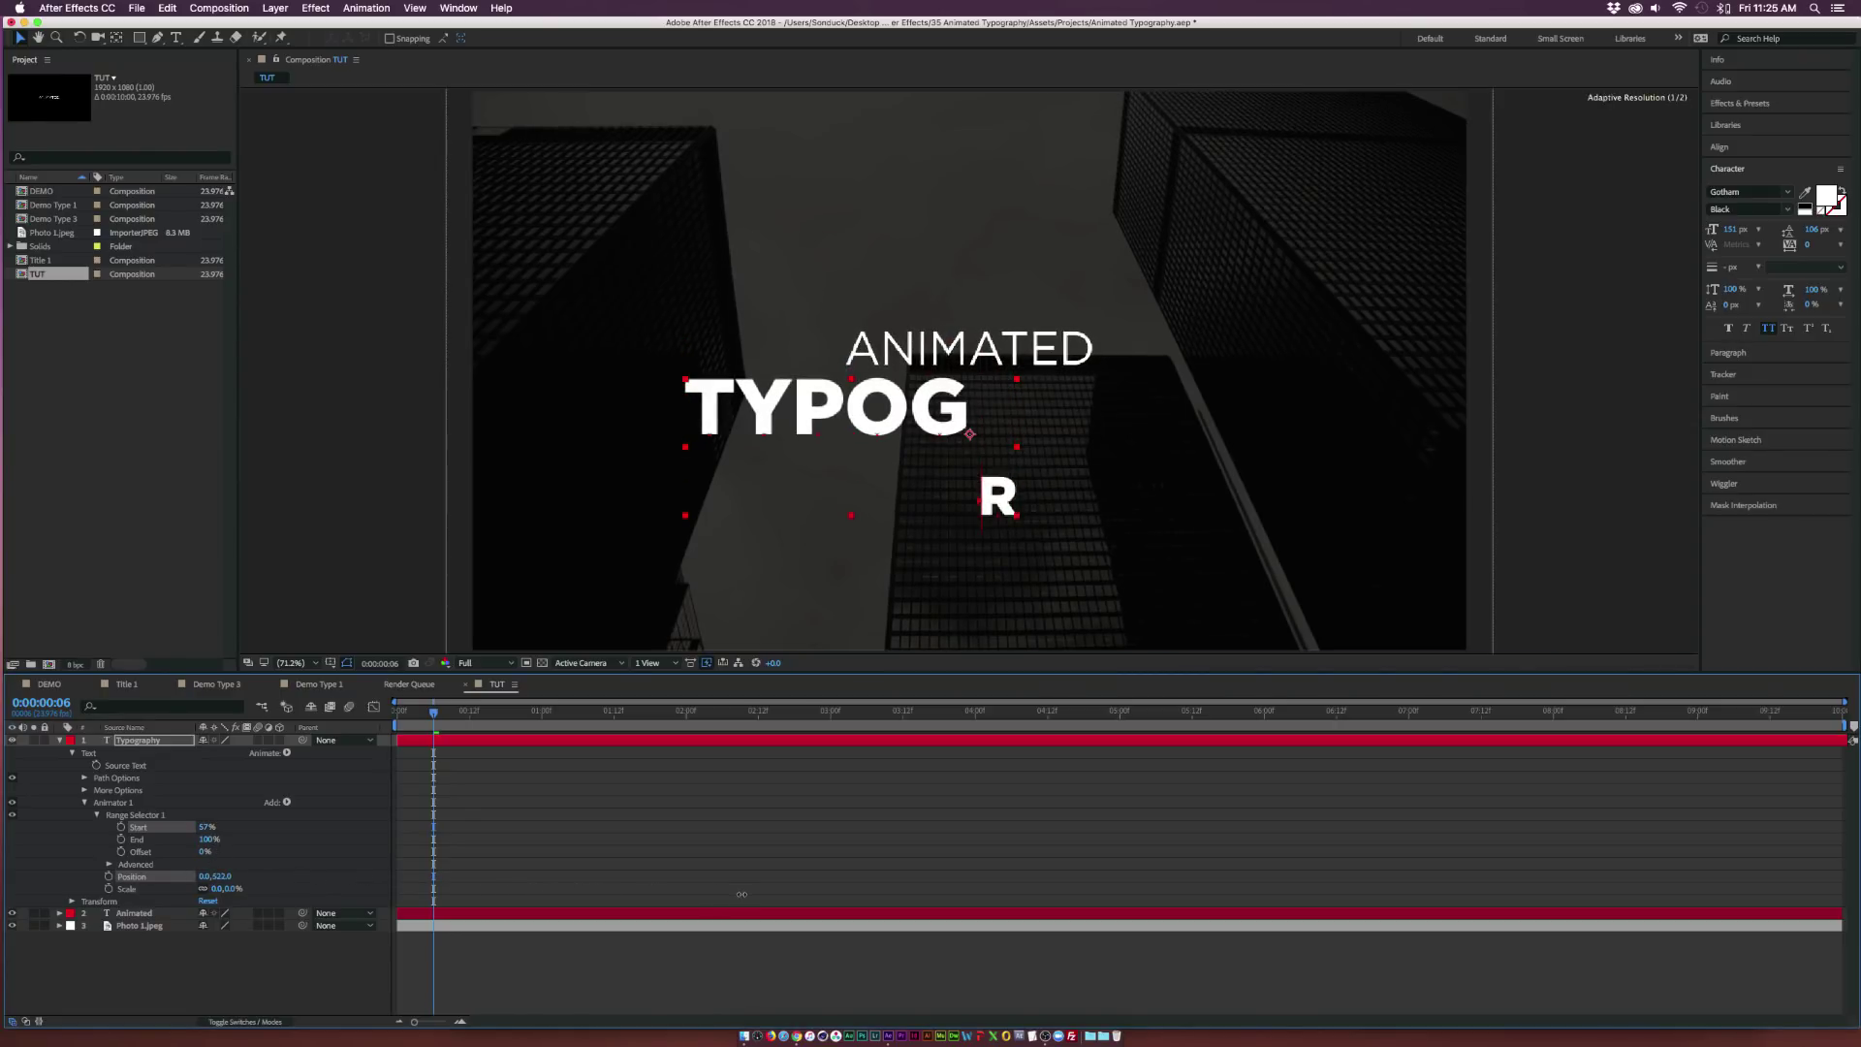
left_click_drag(449, 714, 405, 725)
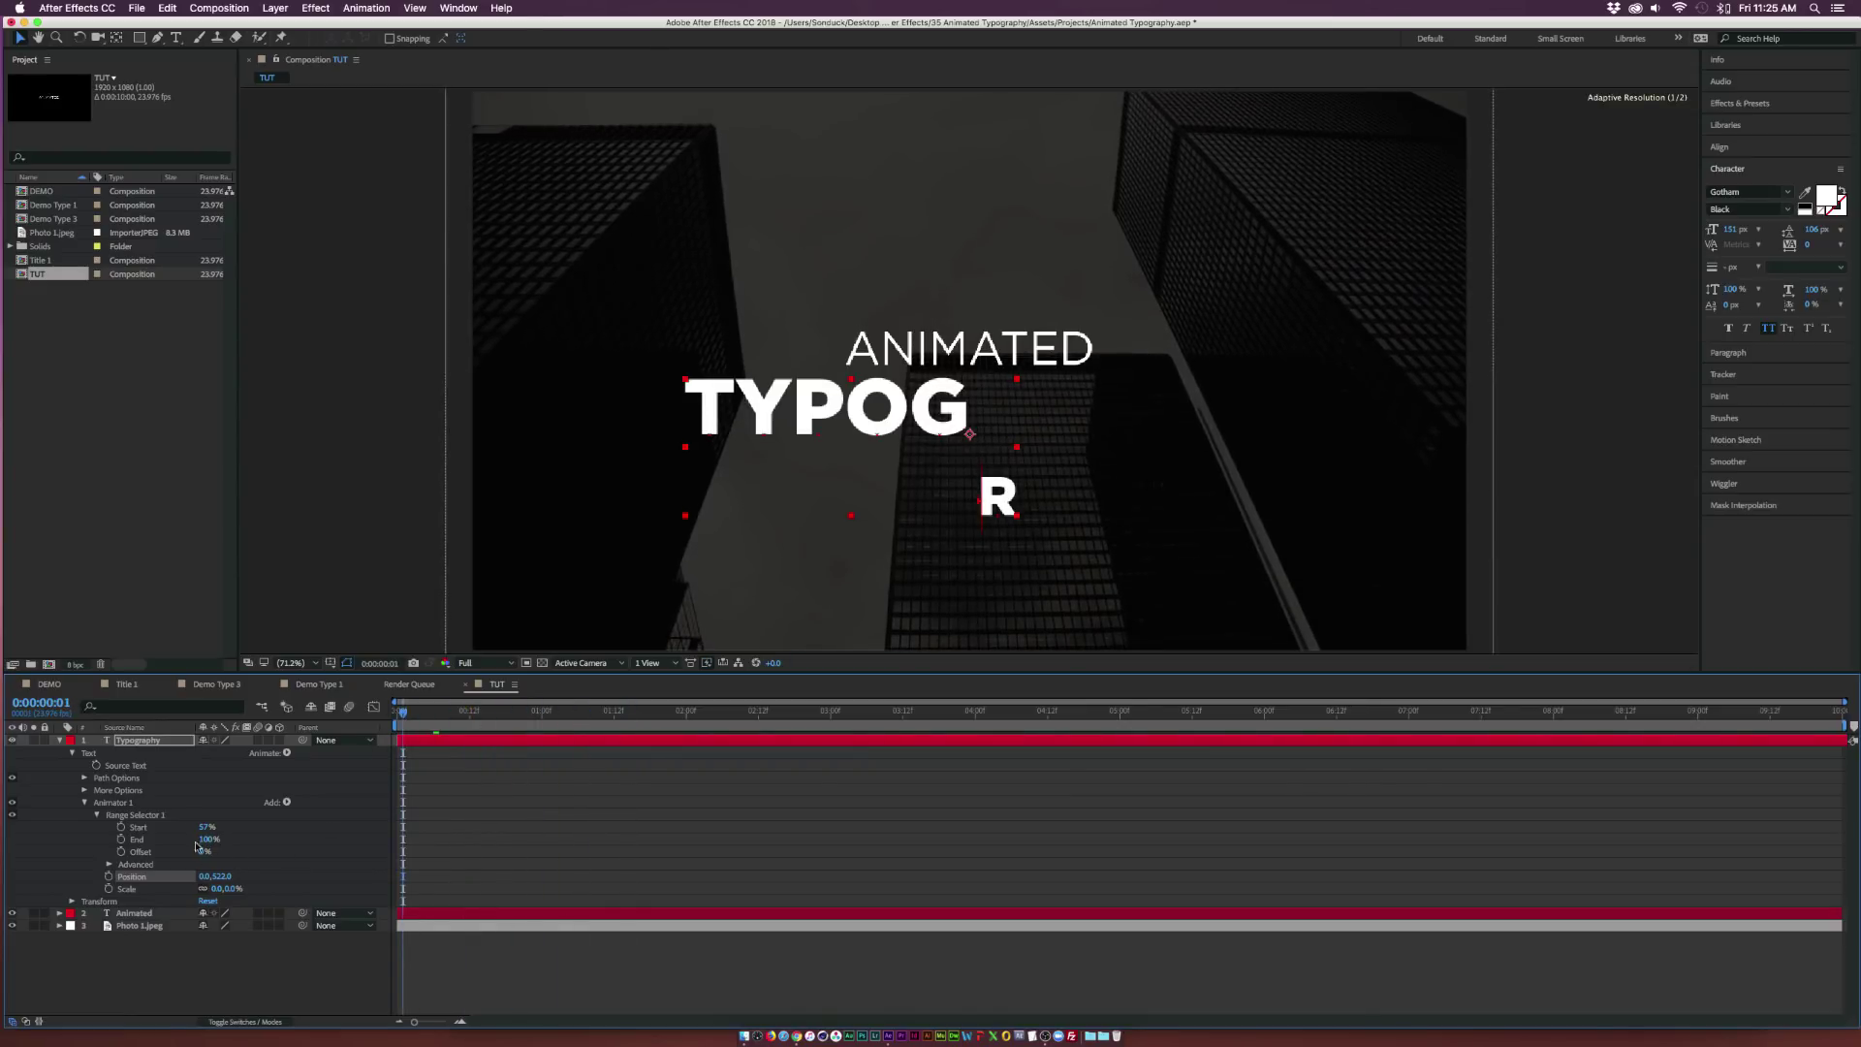
mouse_move(207, 827)
left_mouse_down()
mouse_move(227, 830)
mouse_move(184, 830)
mouse_move(221, 830)
left_mouse_up()
key("Delete")
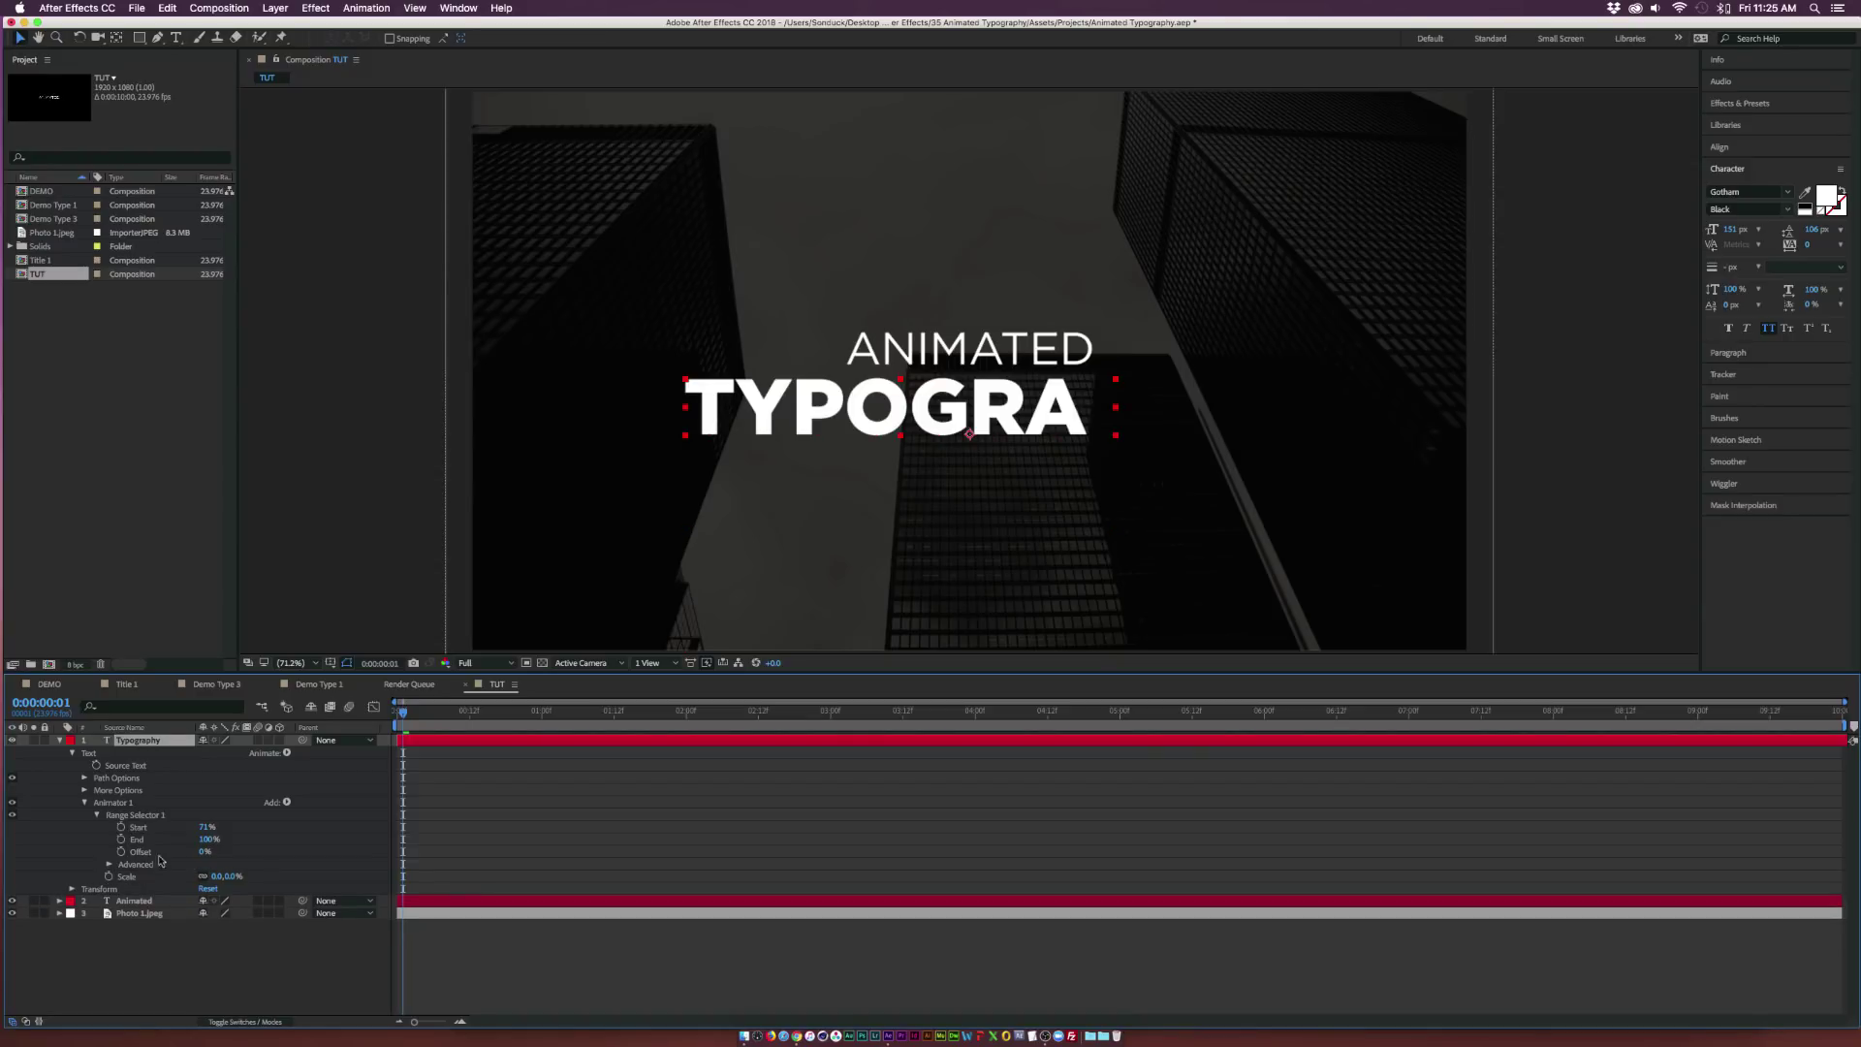
Keyframe the Typography layer's Range Selector Start from 0% at 0:00 to 100% at 2:17.
left_click_drag(407, 713, 398, 714)
left_click_drag(206, 827, 142, 827)
left_click(121, 826)
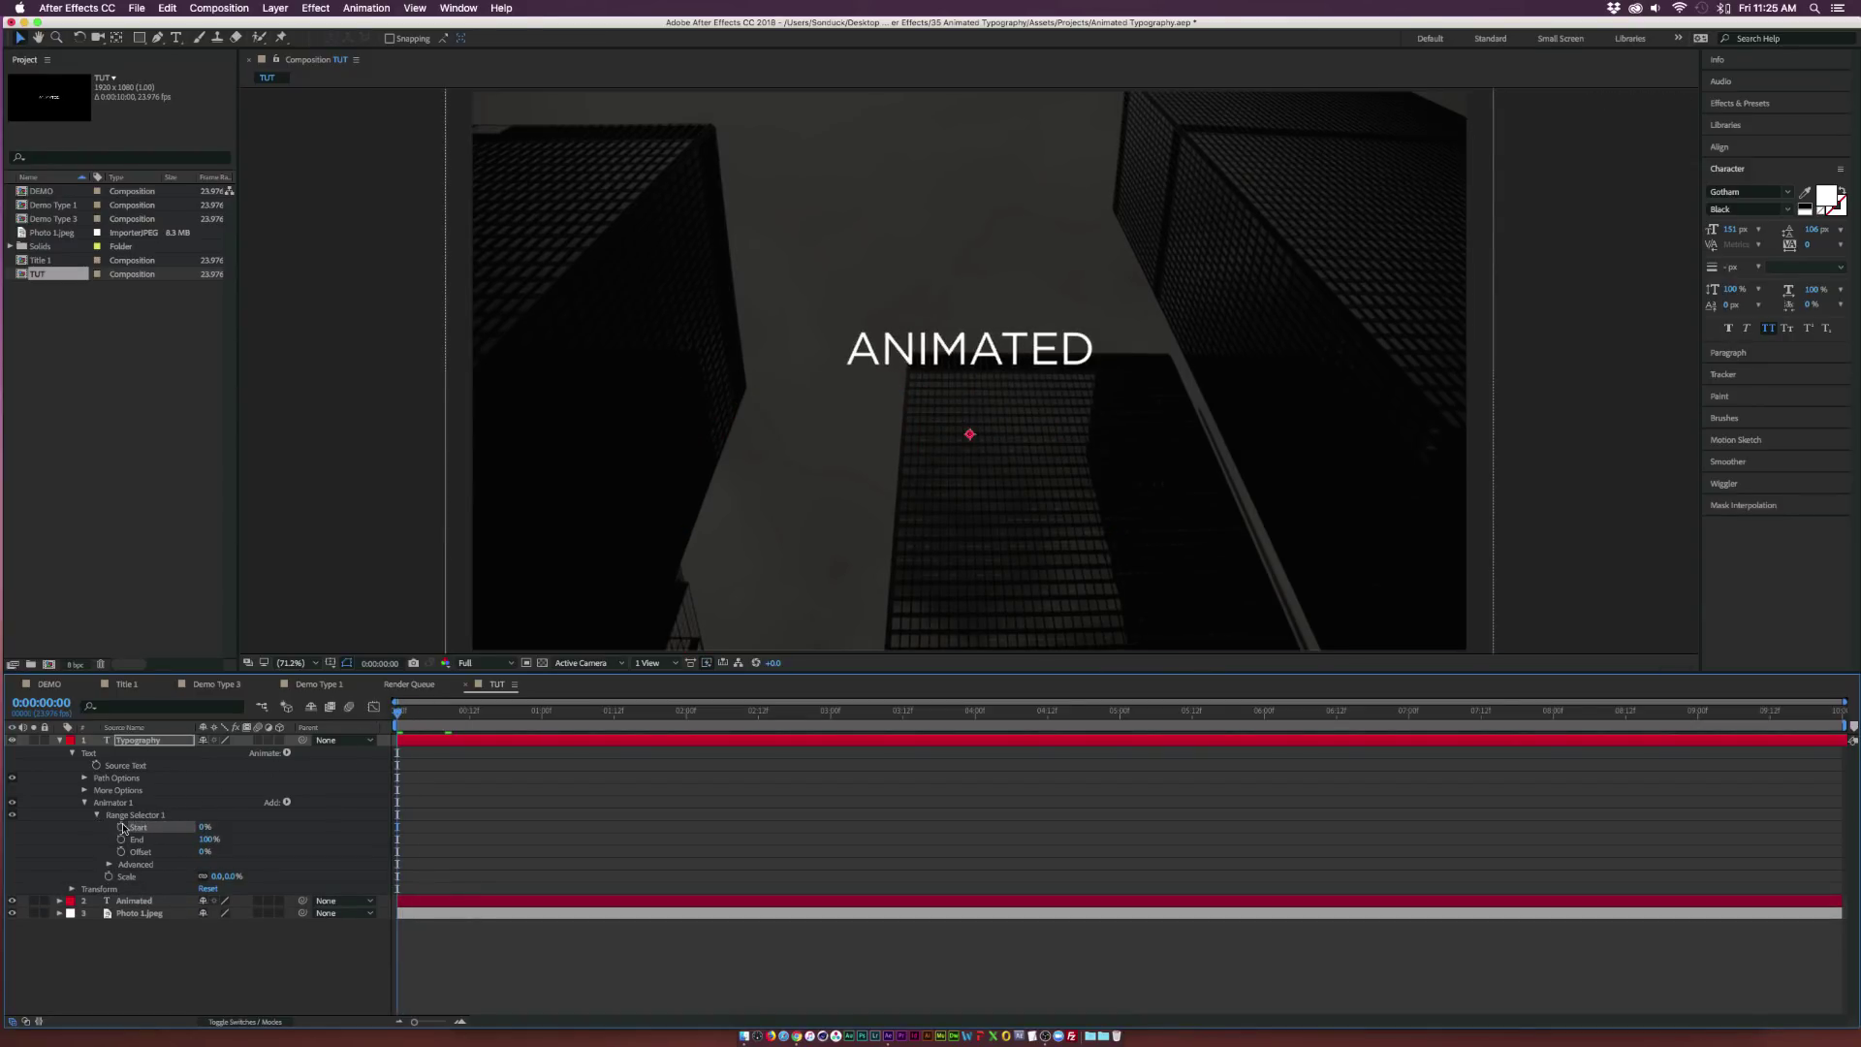
left_click_drag(475, 706, 788, 716)
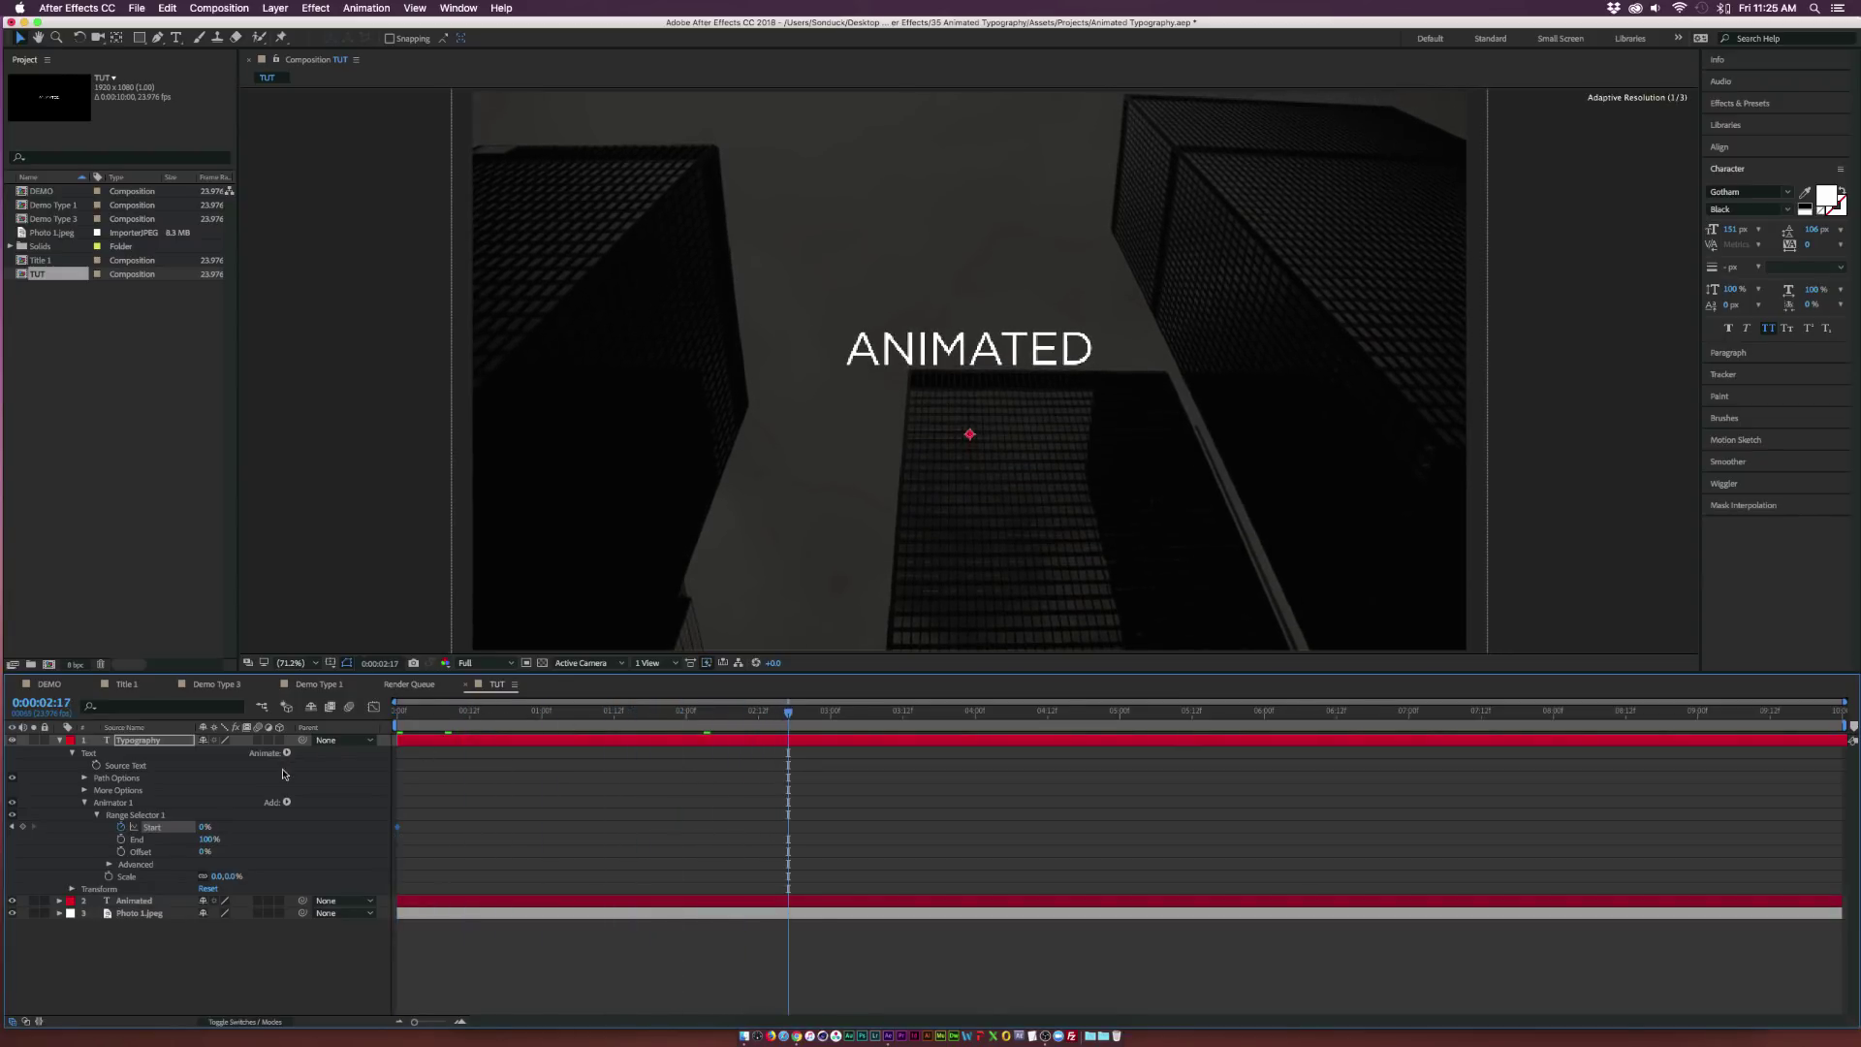
left_click_drag(203, 829, 291, 829)
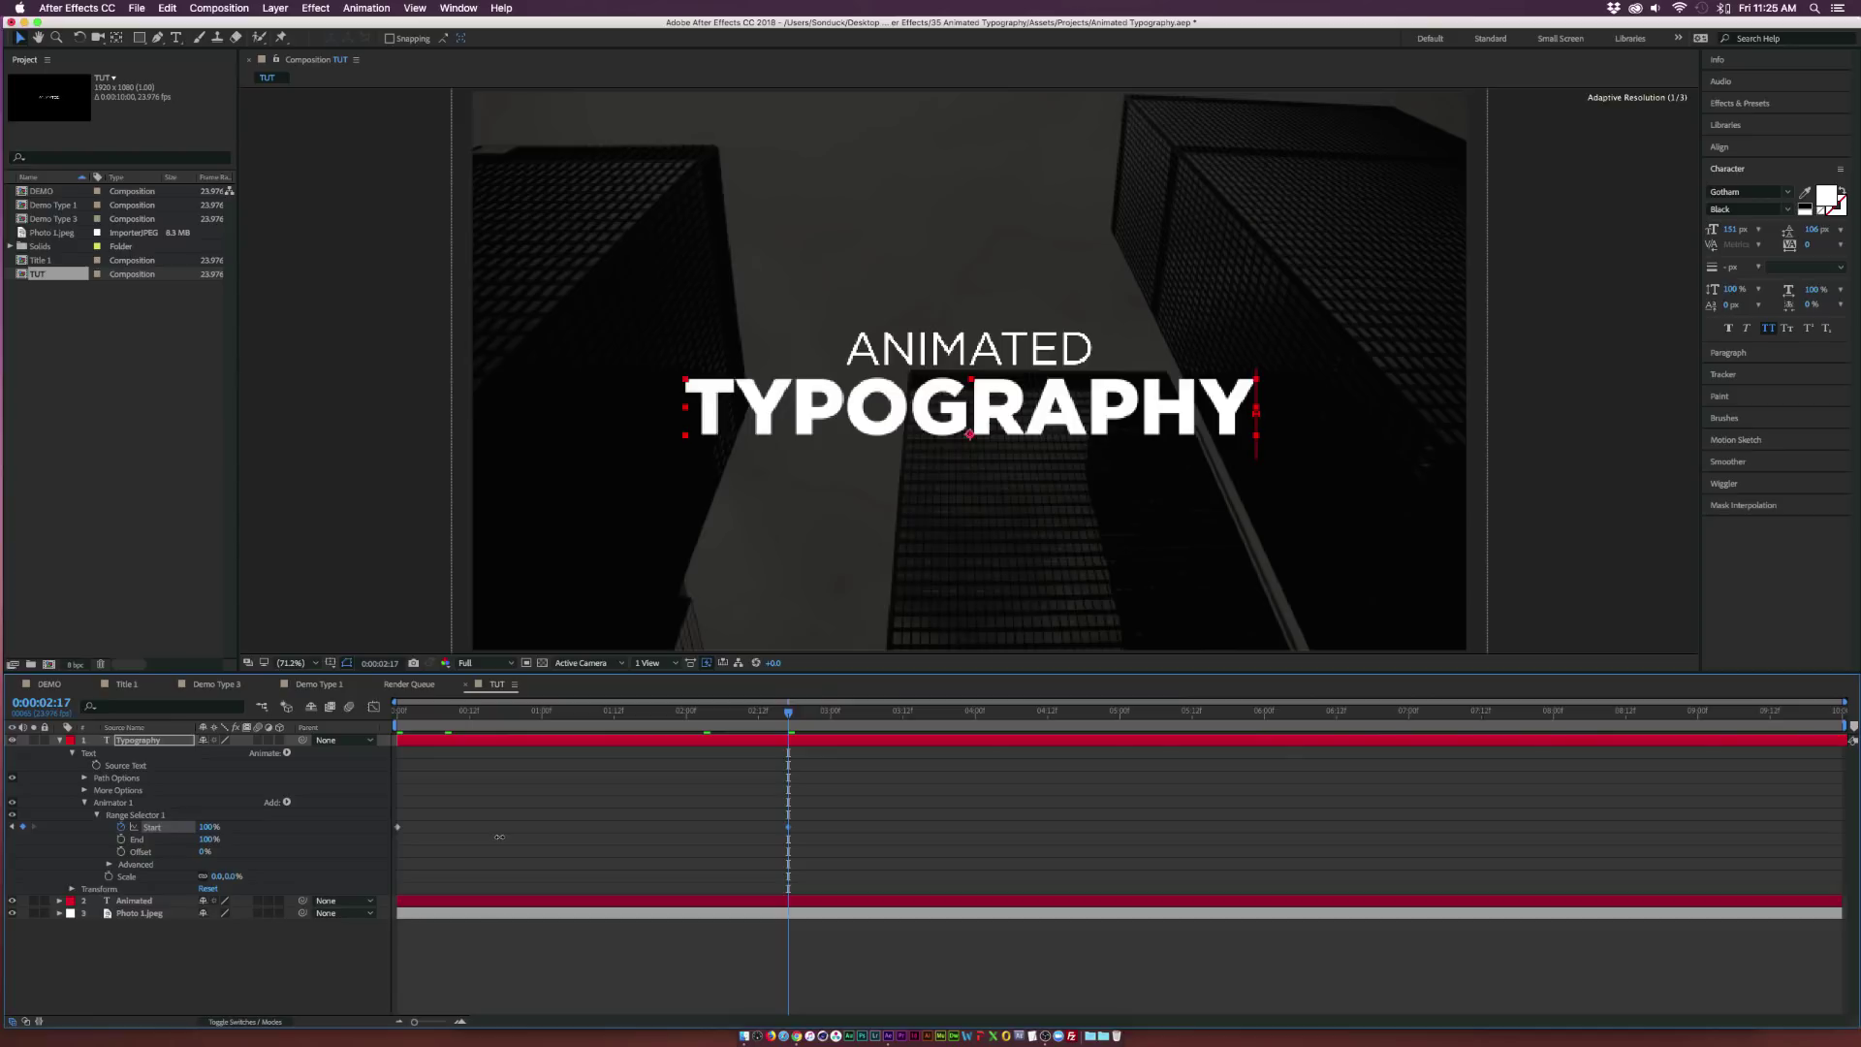
Apply Easy Ease to both Start keyframes and step back through the frames to 1:00 to check the letter animation.
mouse_move(788, 710)
left_mouse_down()
mouse_move(403, 713)
mouse_move(644, 713)
left_mouse_up()
left_click_drag(909, 793, 363, 842)
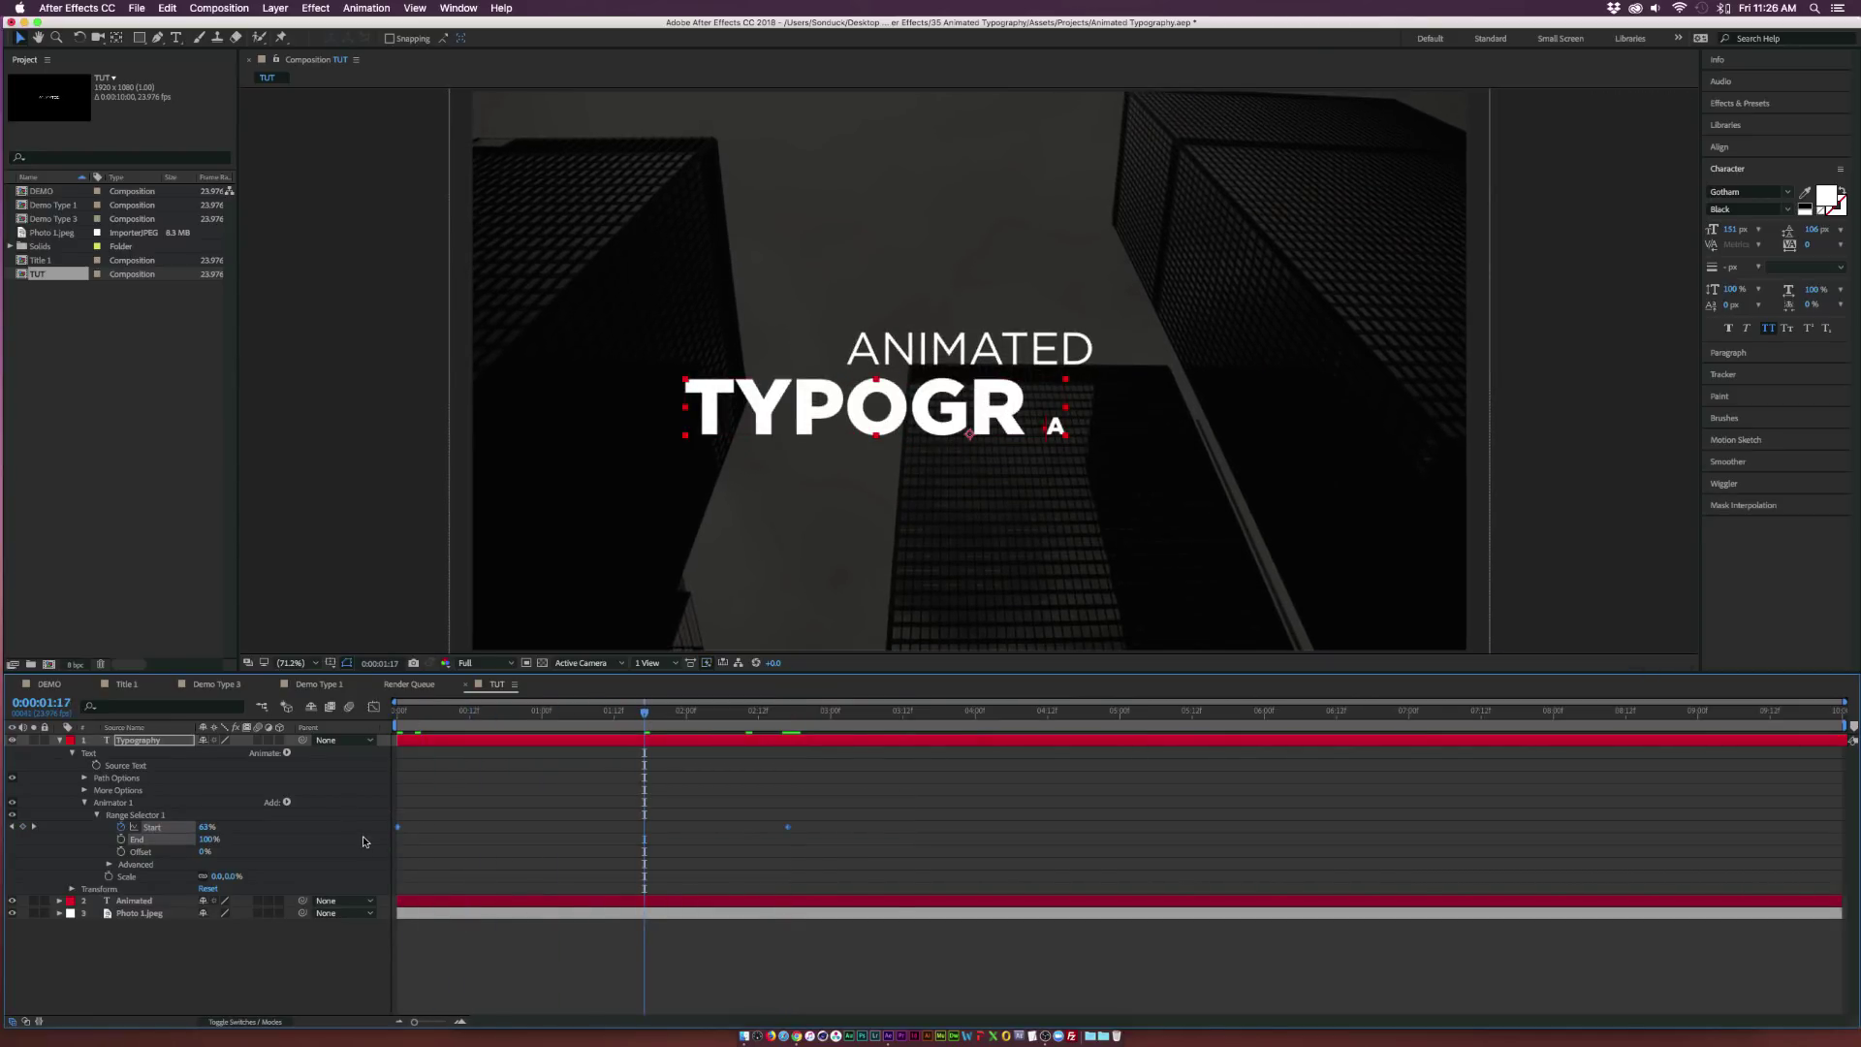
key("F9")
key("Page_Up")
key("Page_Up")
key("Page_Up")
key("Page_Up")
key("Page_Up")
key("Page_Up")
key("Page_Up")
key("Page_Up")
key("Page_Up")
key("Page_Up")
key("Page_Up")
key("Page_Up")
key("Page_Up")
key("Page_Up")
key("Page_Up")
key("Page_Up")
key("Page_Up")
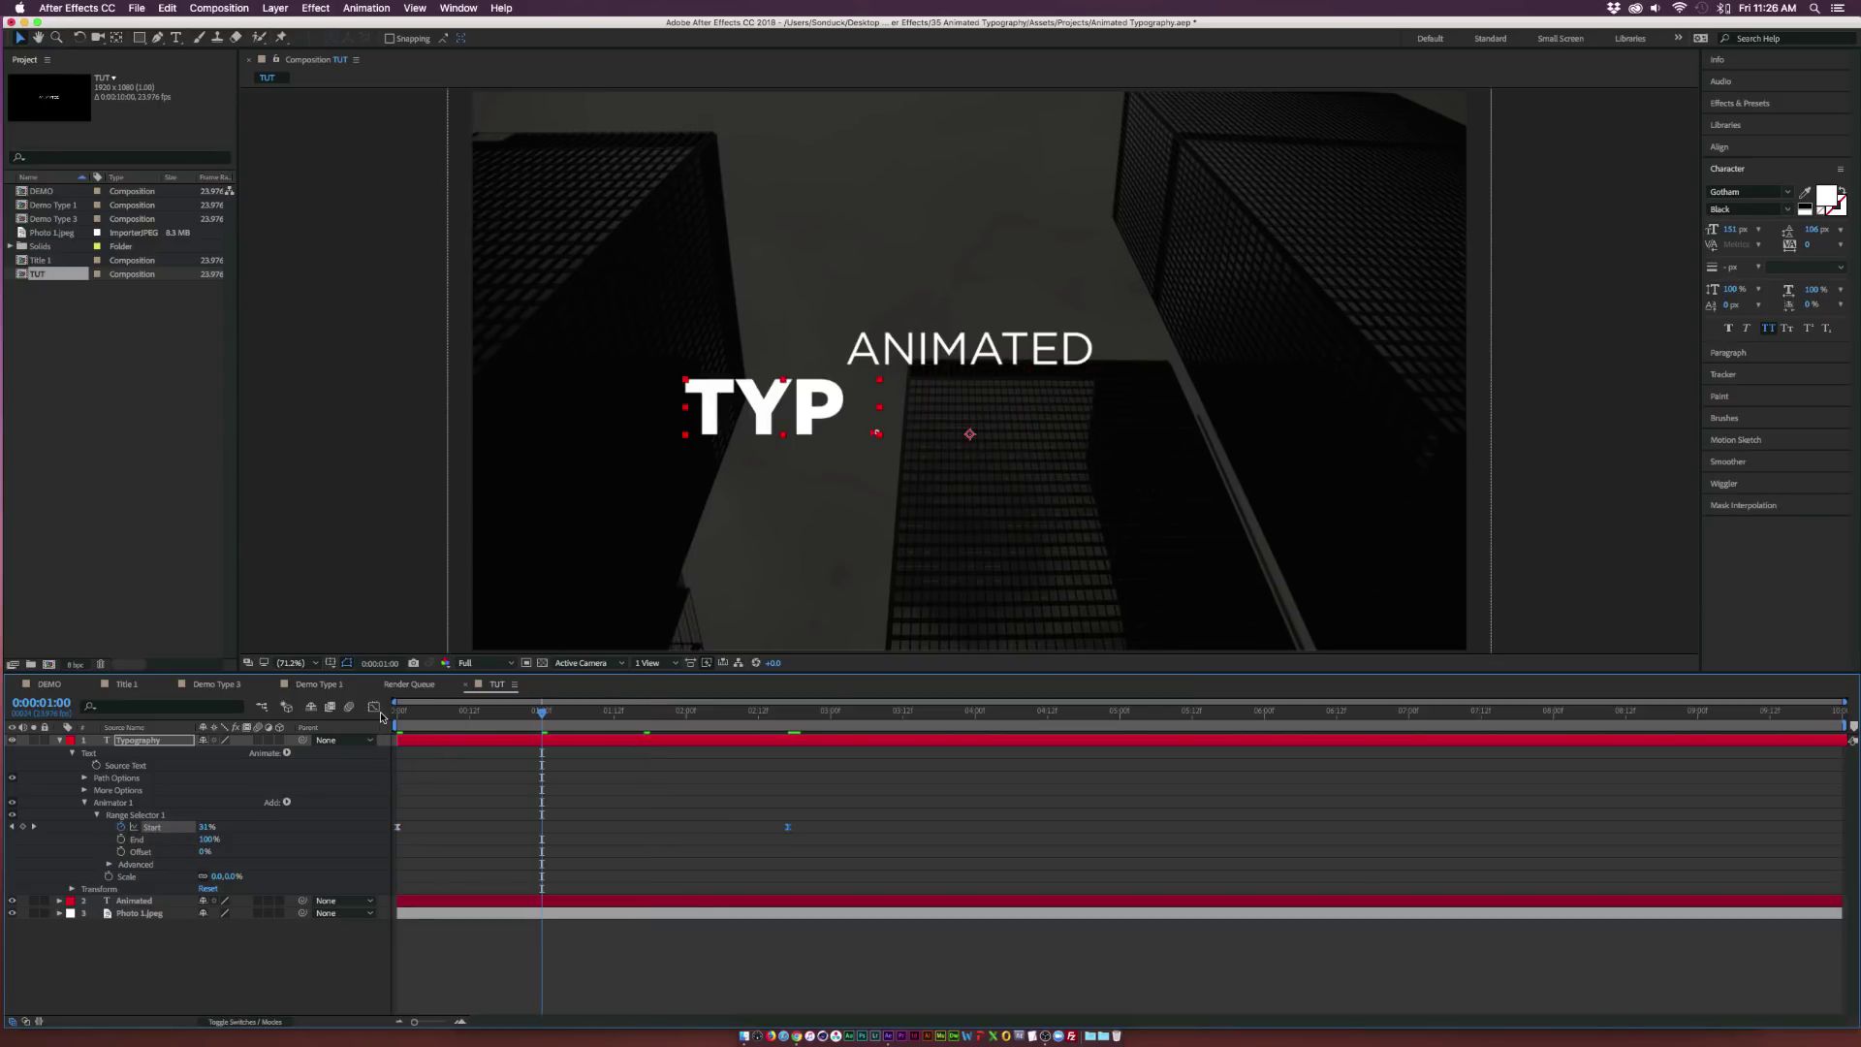
In the Graph Editor, lengthen both ease handles of the Start curve, shift the last keyframe to about 3:06, and play it back.
left_click(375, 709)
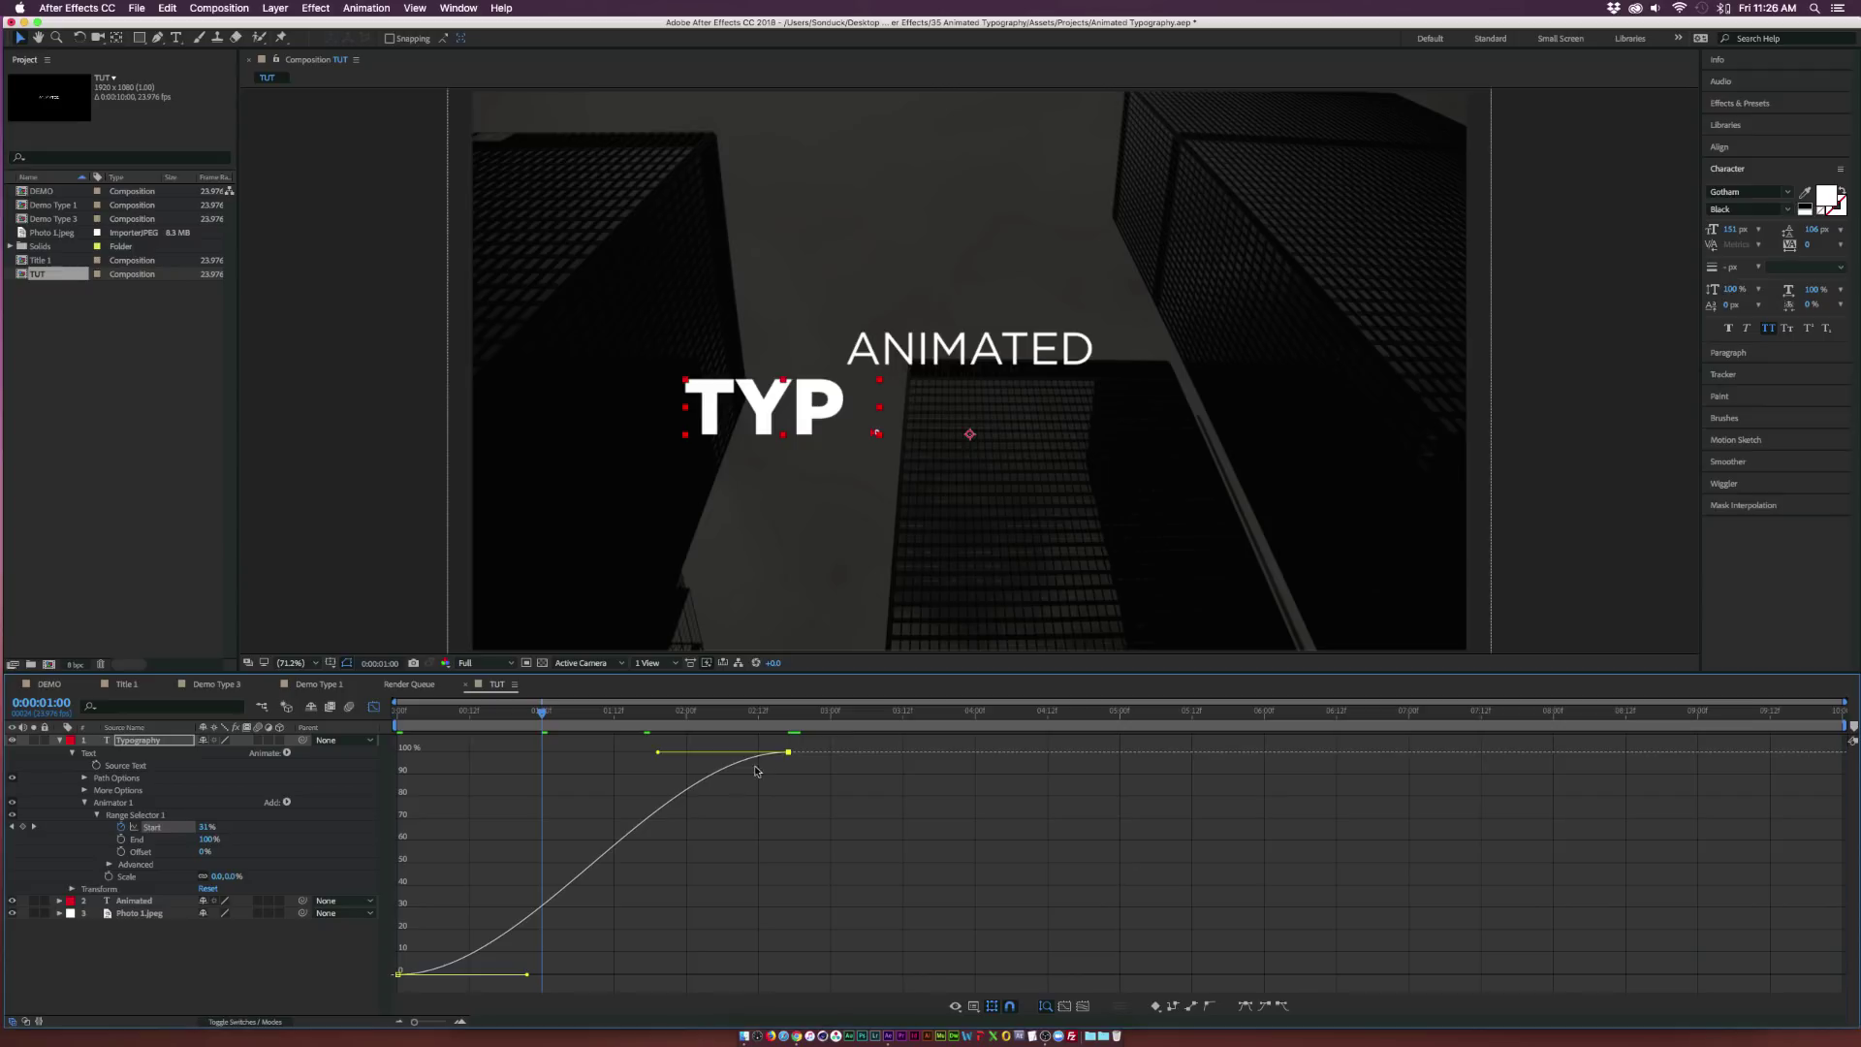
mouse_move(411, 972)
mouse_move(659, 757)
left_mouse_down()
mouse_move(593, 757)
mouse_move(558, 712)
mouse_move(782, 739)
mouse_move(640, 755)
left_mouse_up()
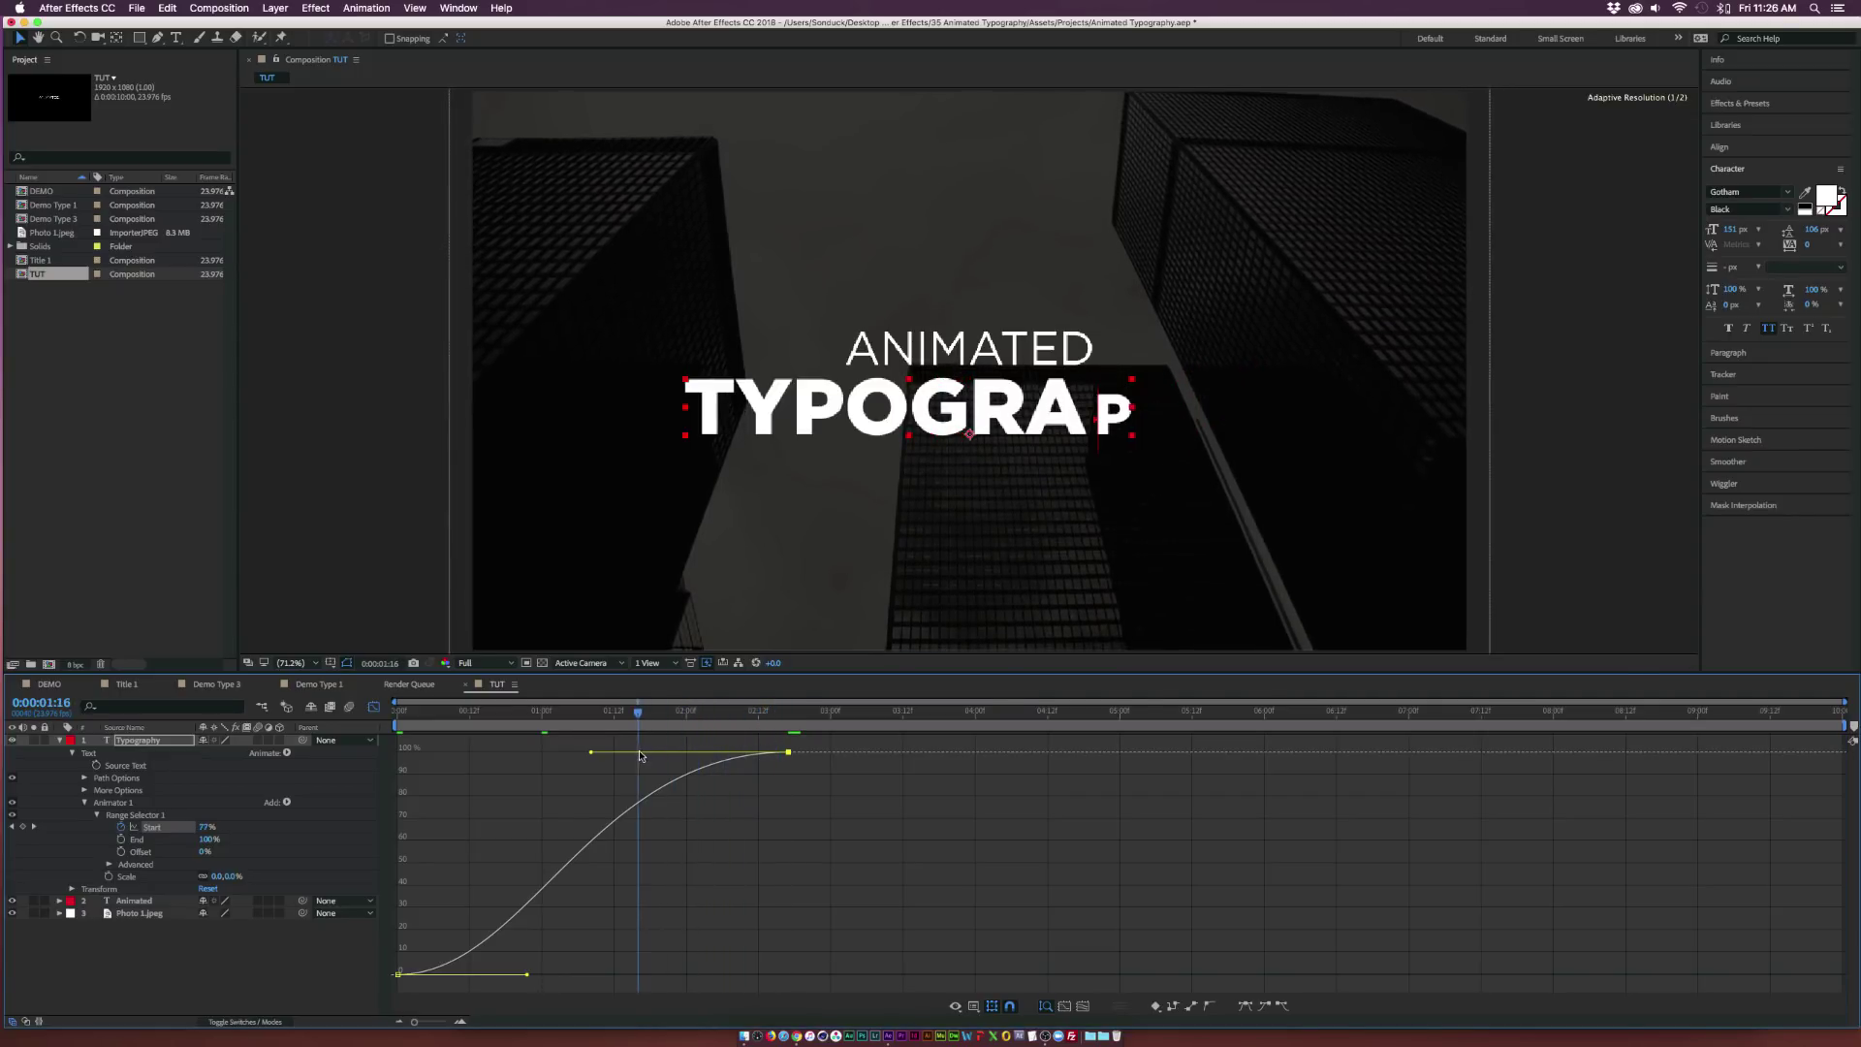
left_click_drag(529, 975, 561, 974)
left_click_drag(789, 752, 866, 752)
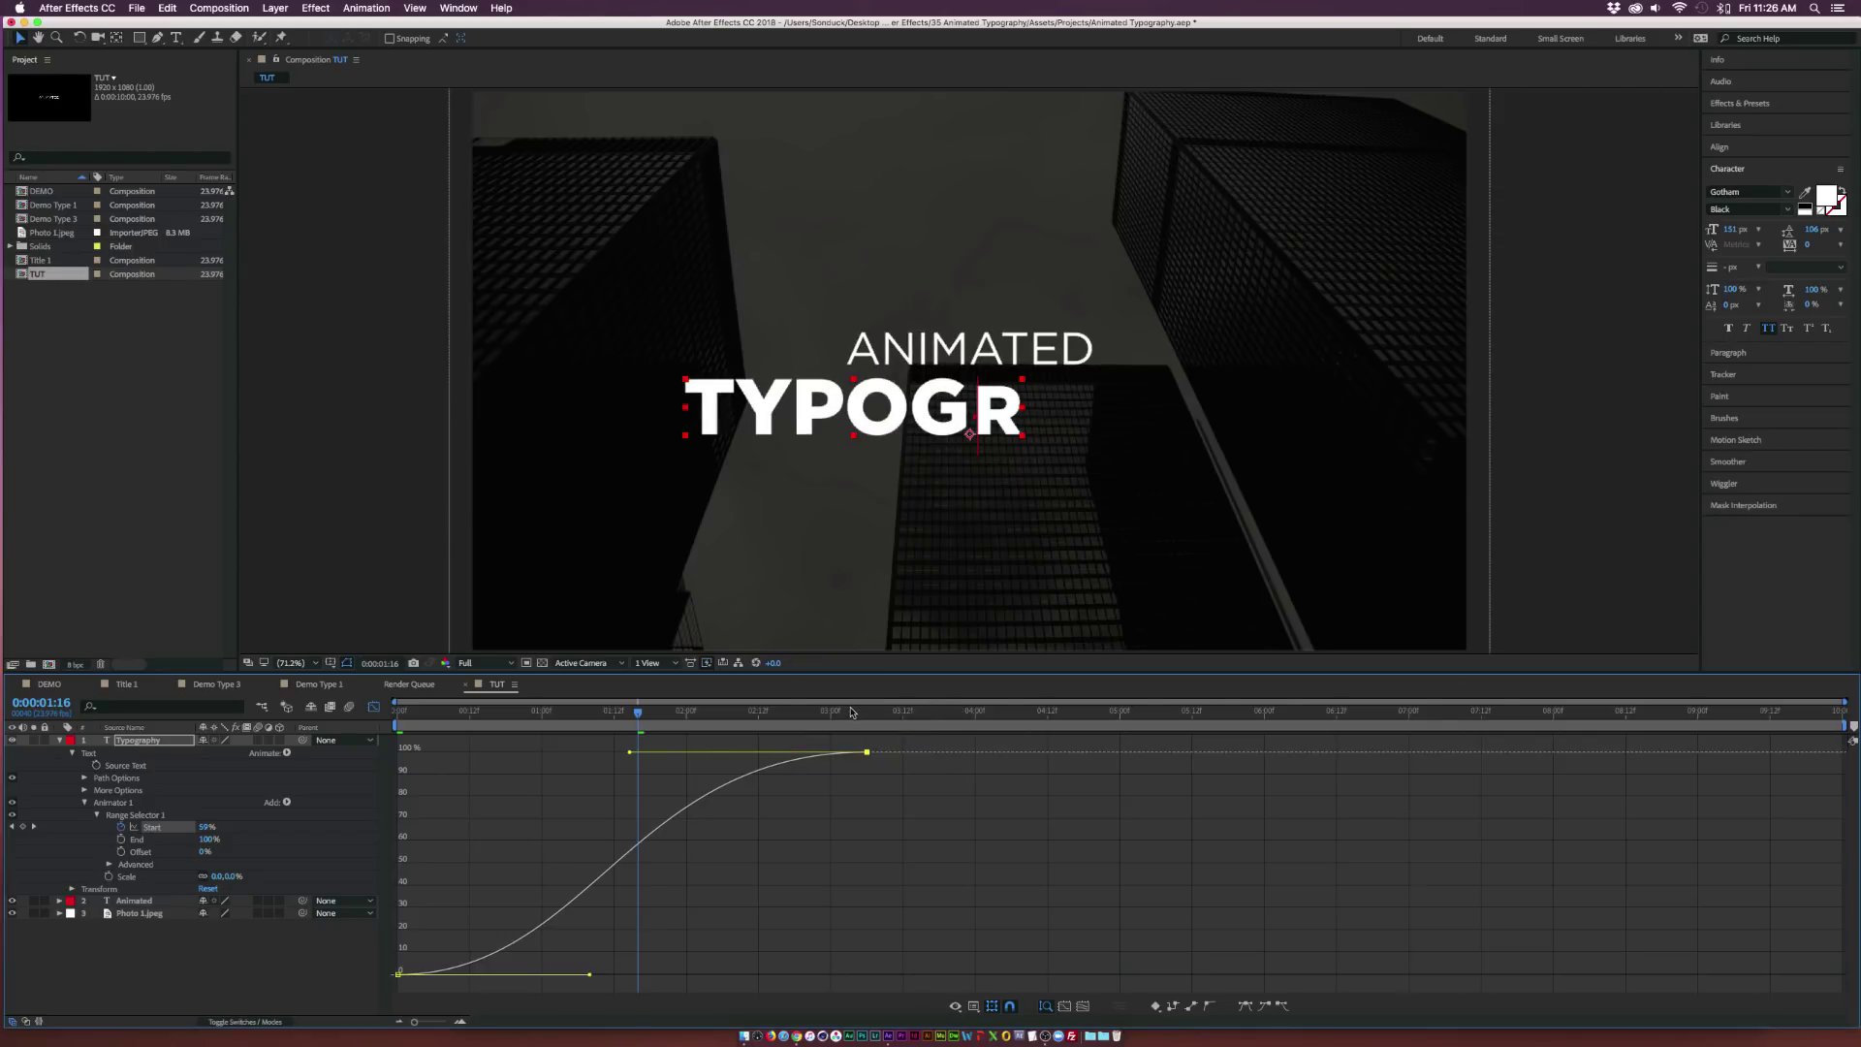
key("space")
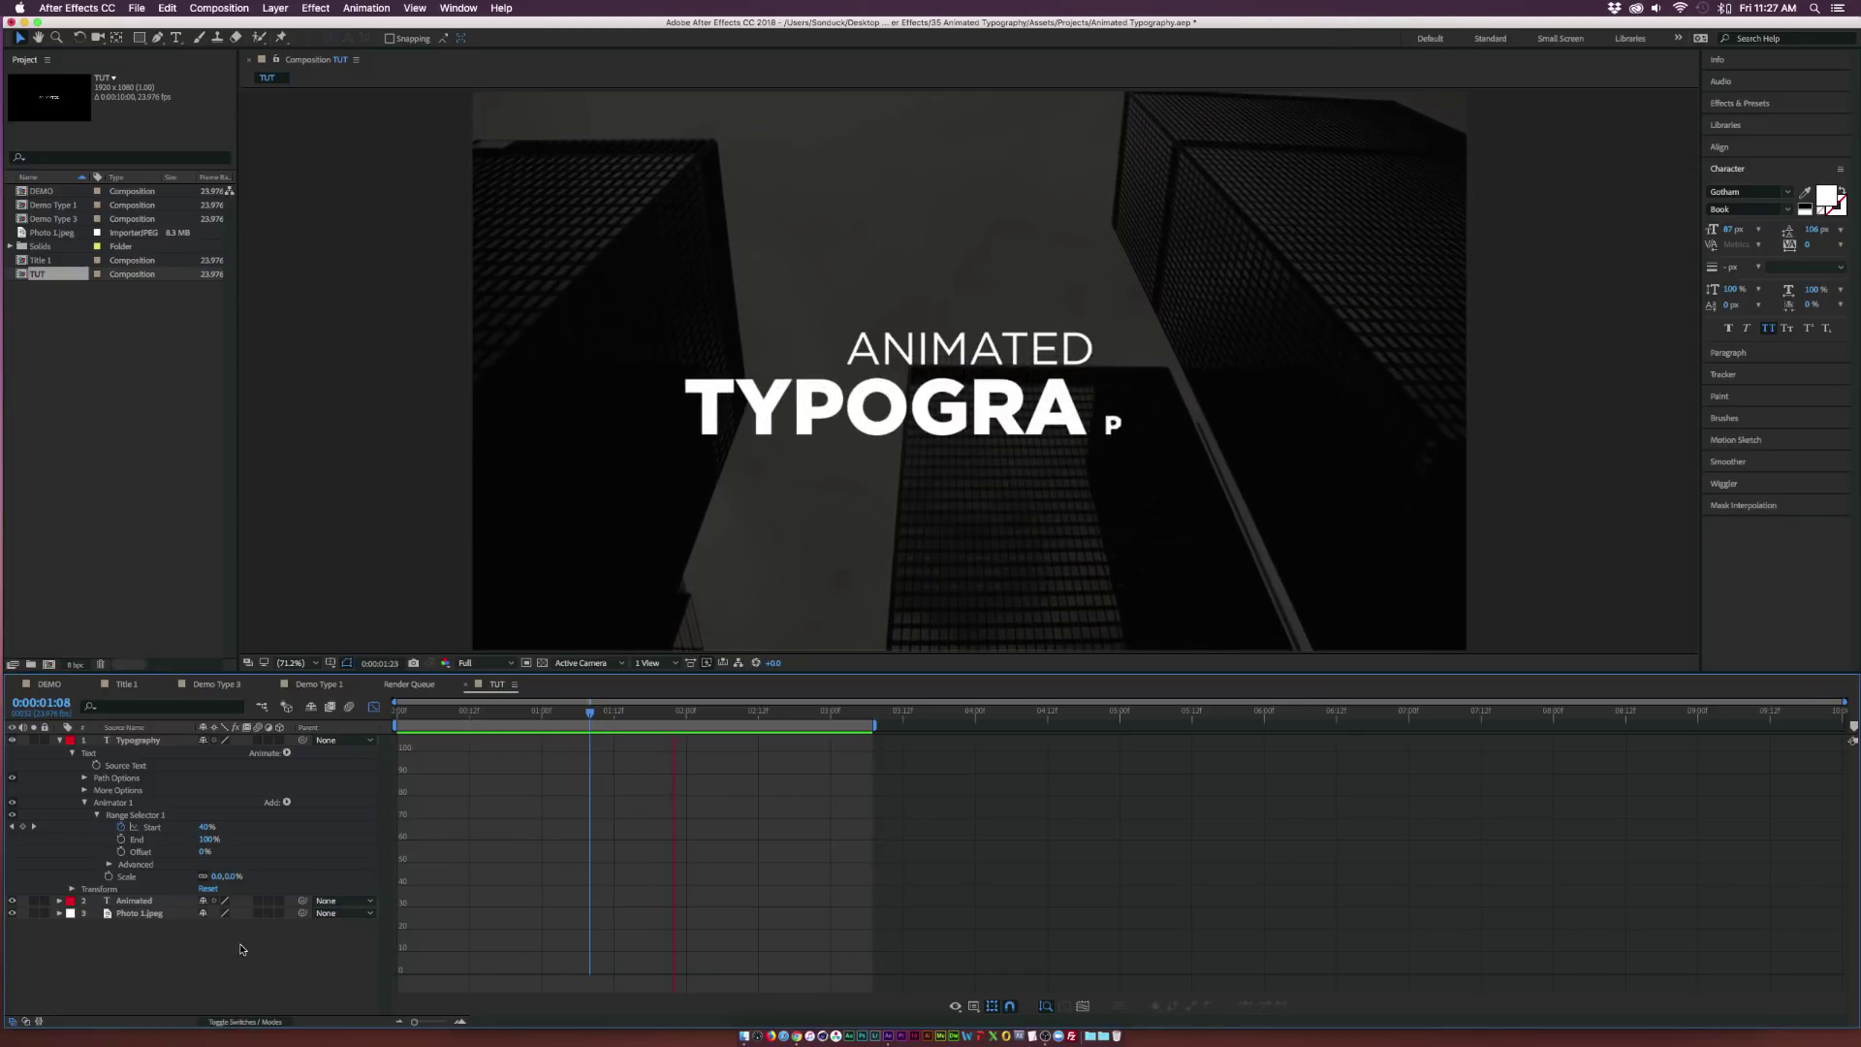
key("space")
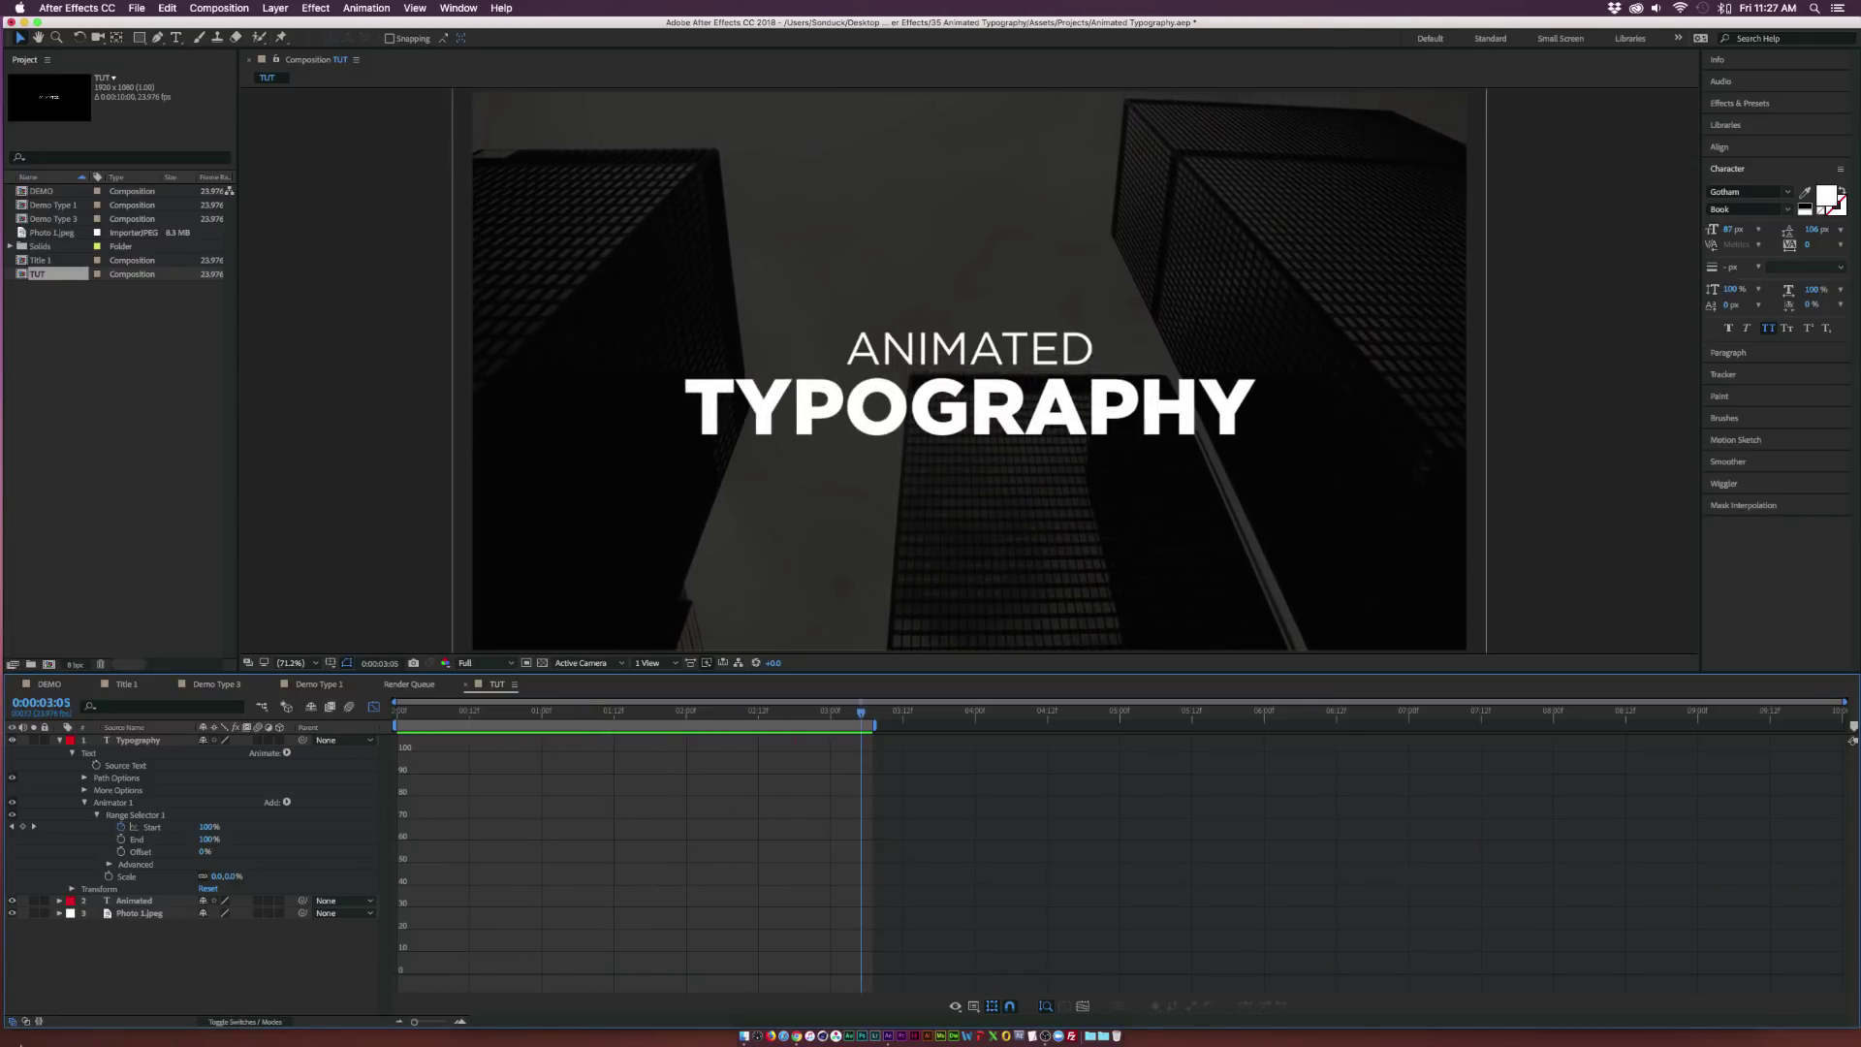
Reveal only the Typography layer's keyframed properties and switch from the Graph Editor back to the layer bars.
left_click(160, 743)
key("u")
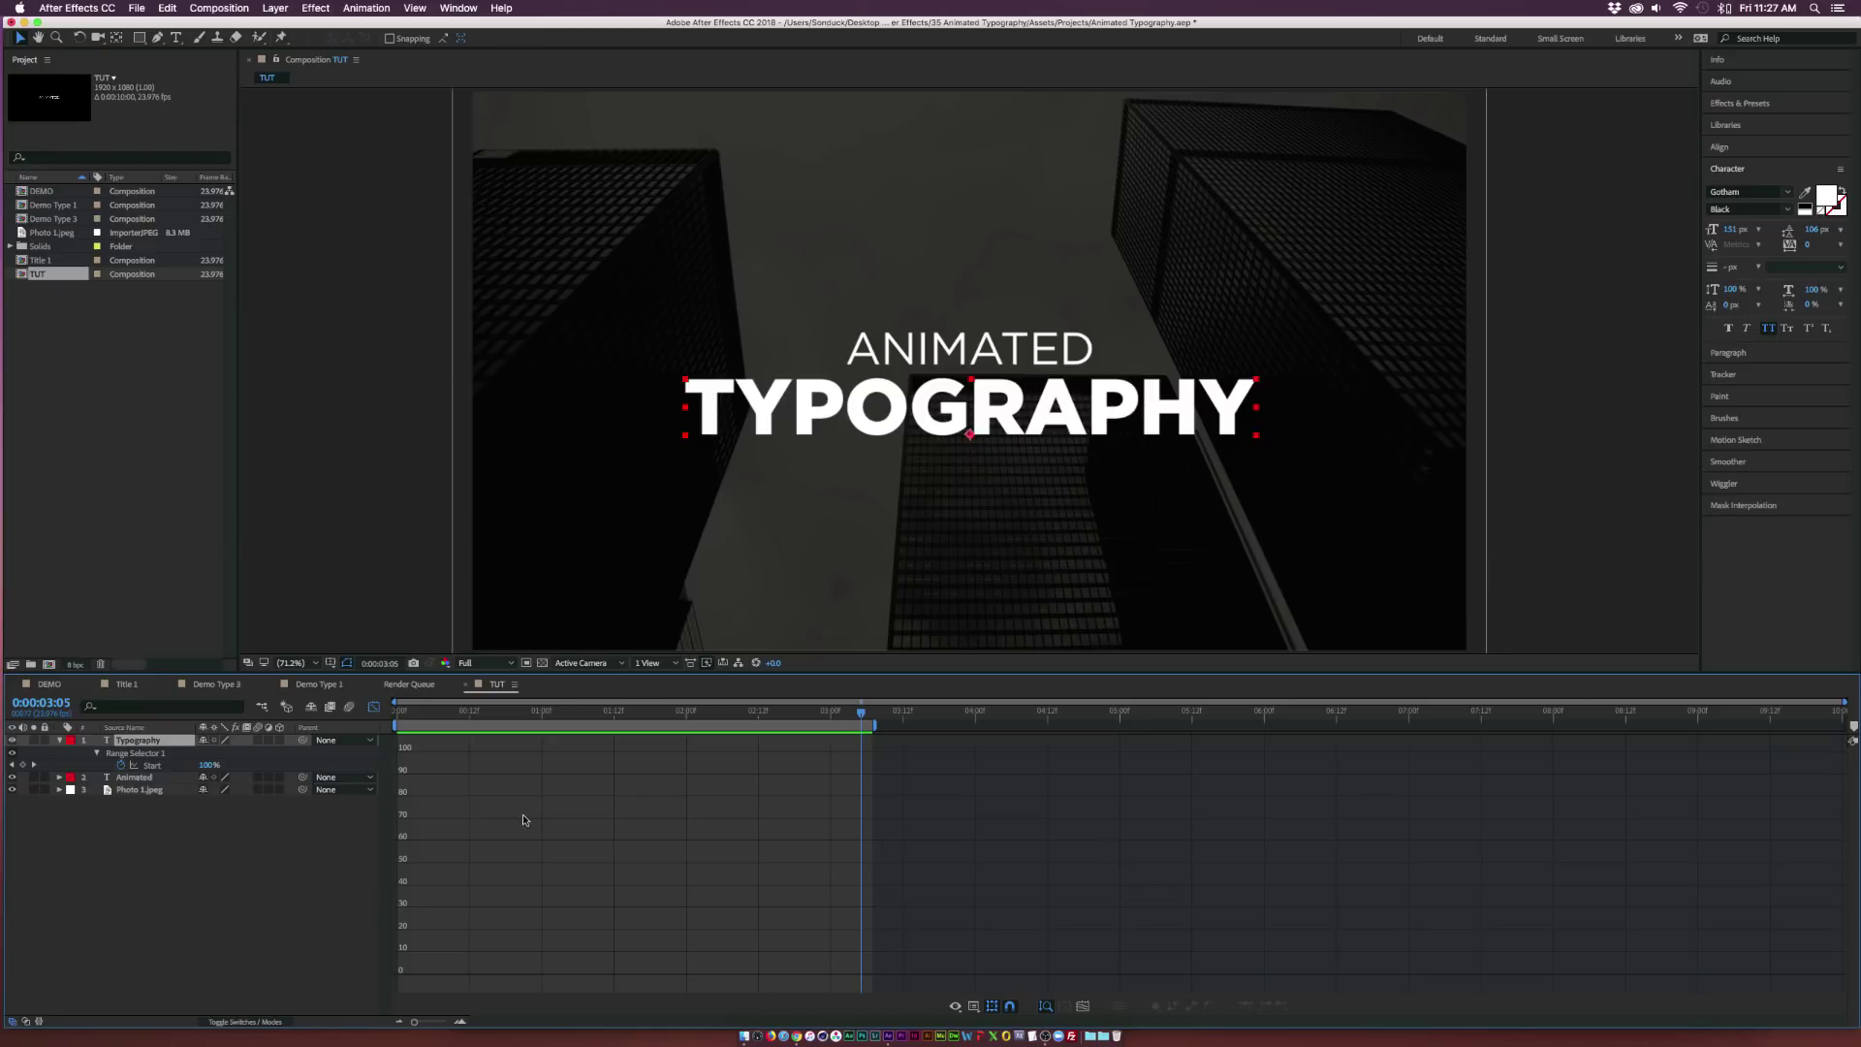
left_click(376, 708)
Try linear interpolation on both Start keyframes and compare its playback with the eased version.
left_click_drag(907, 773, 405, 758)
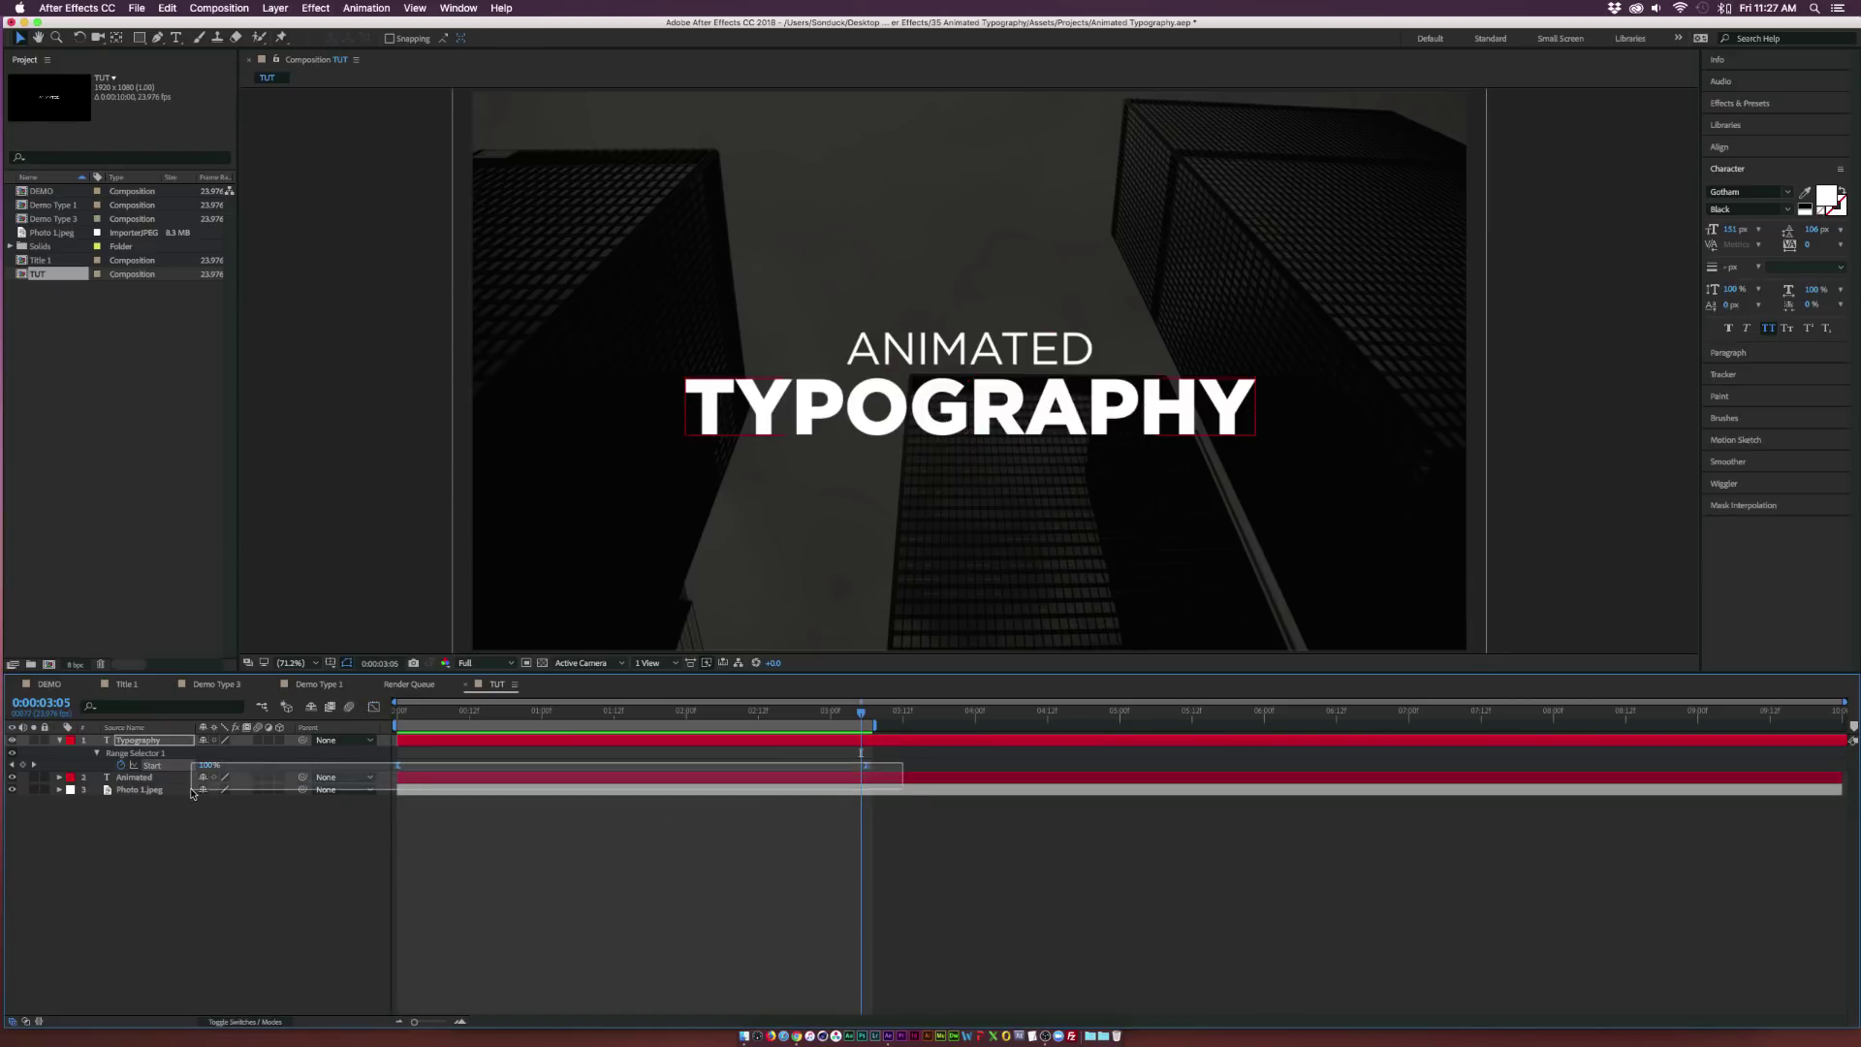
right_click(399, 768)
left_click(478, 827)
key("space")
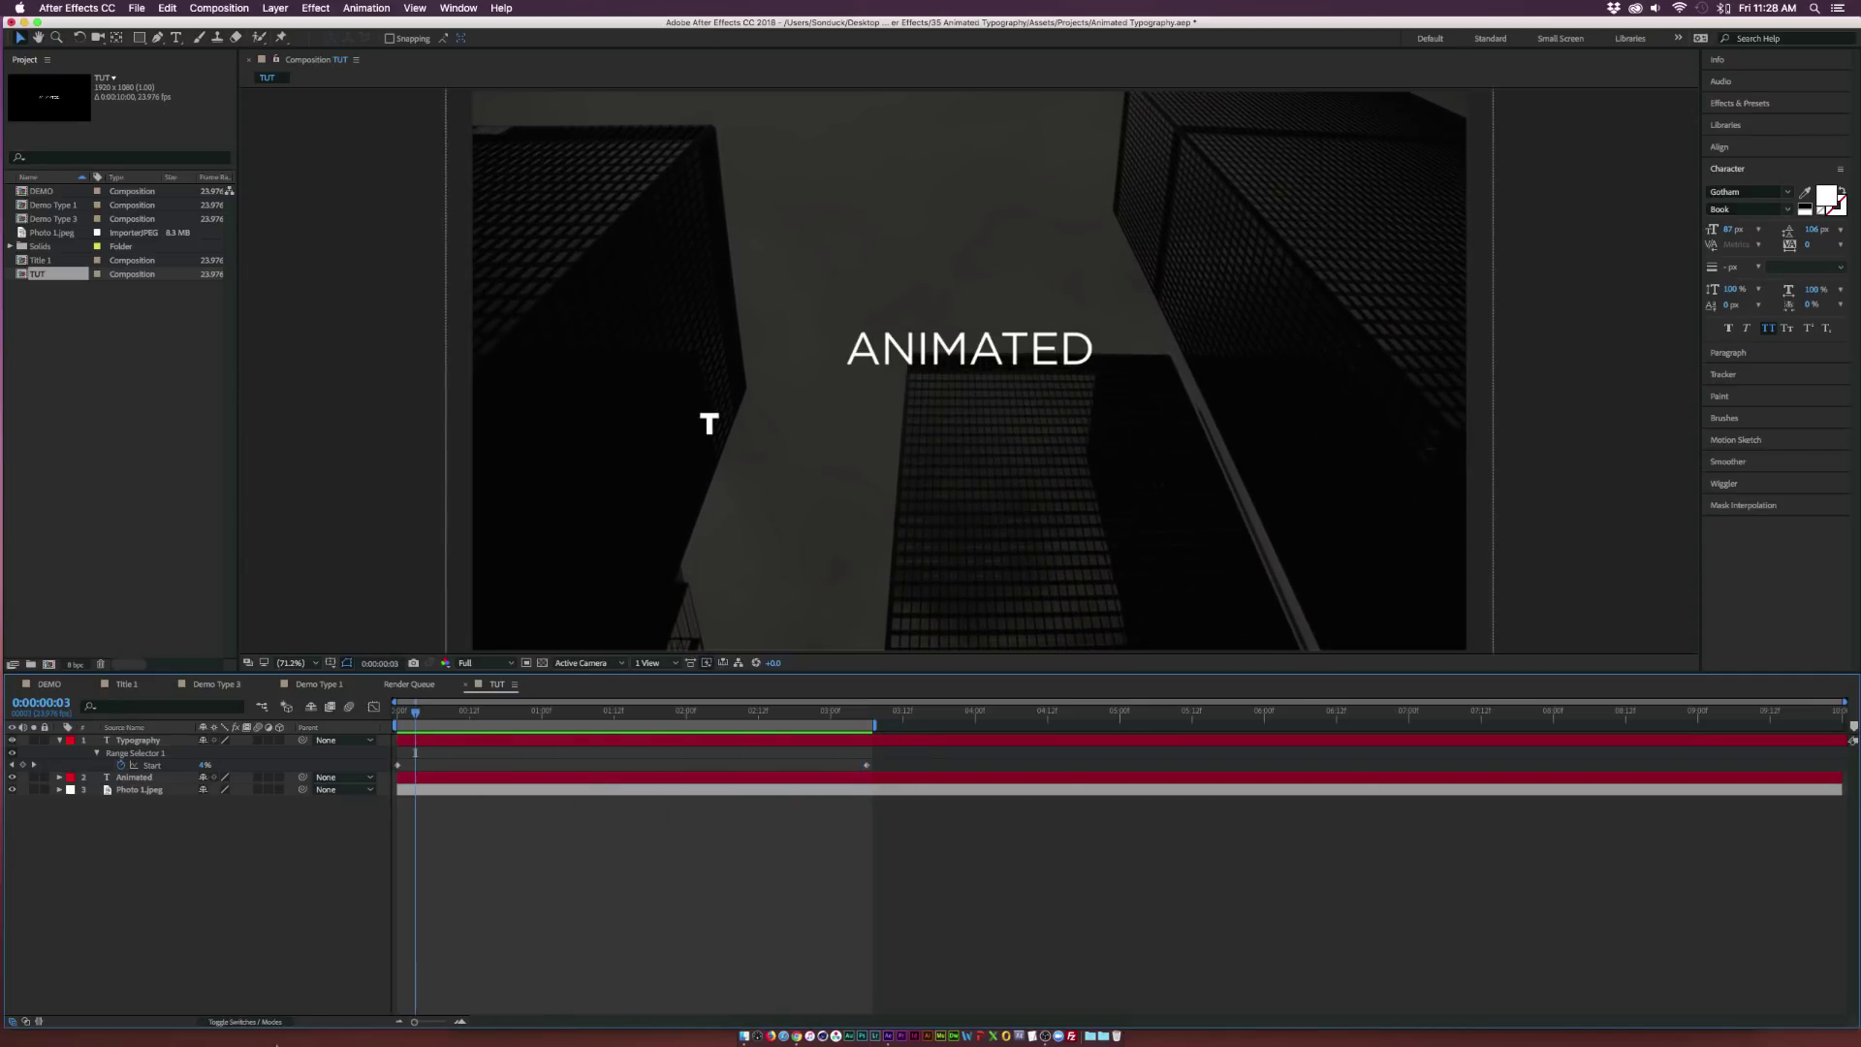
key("space")
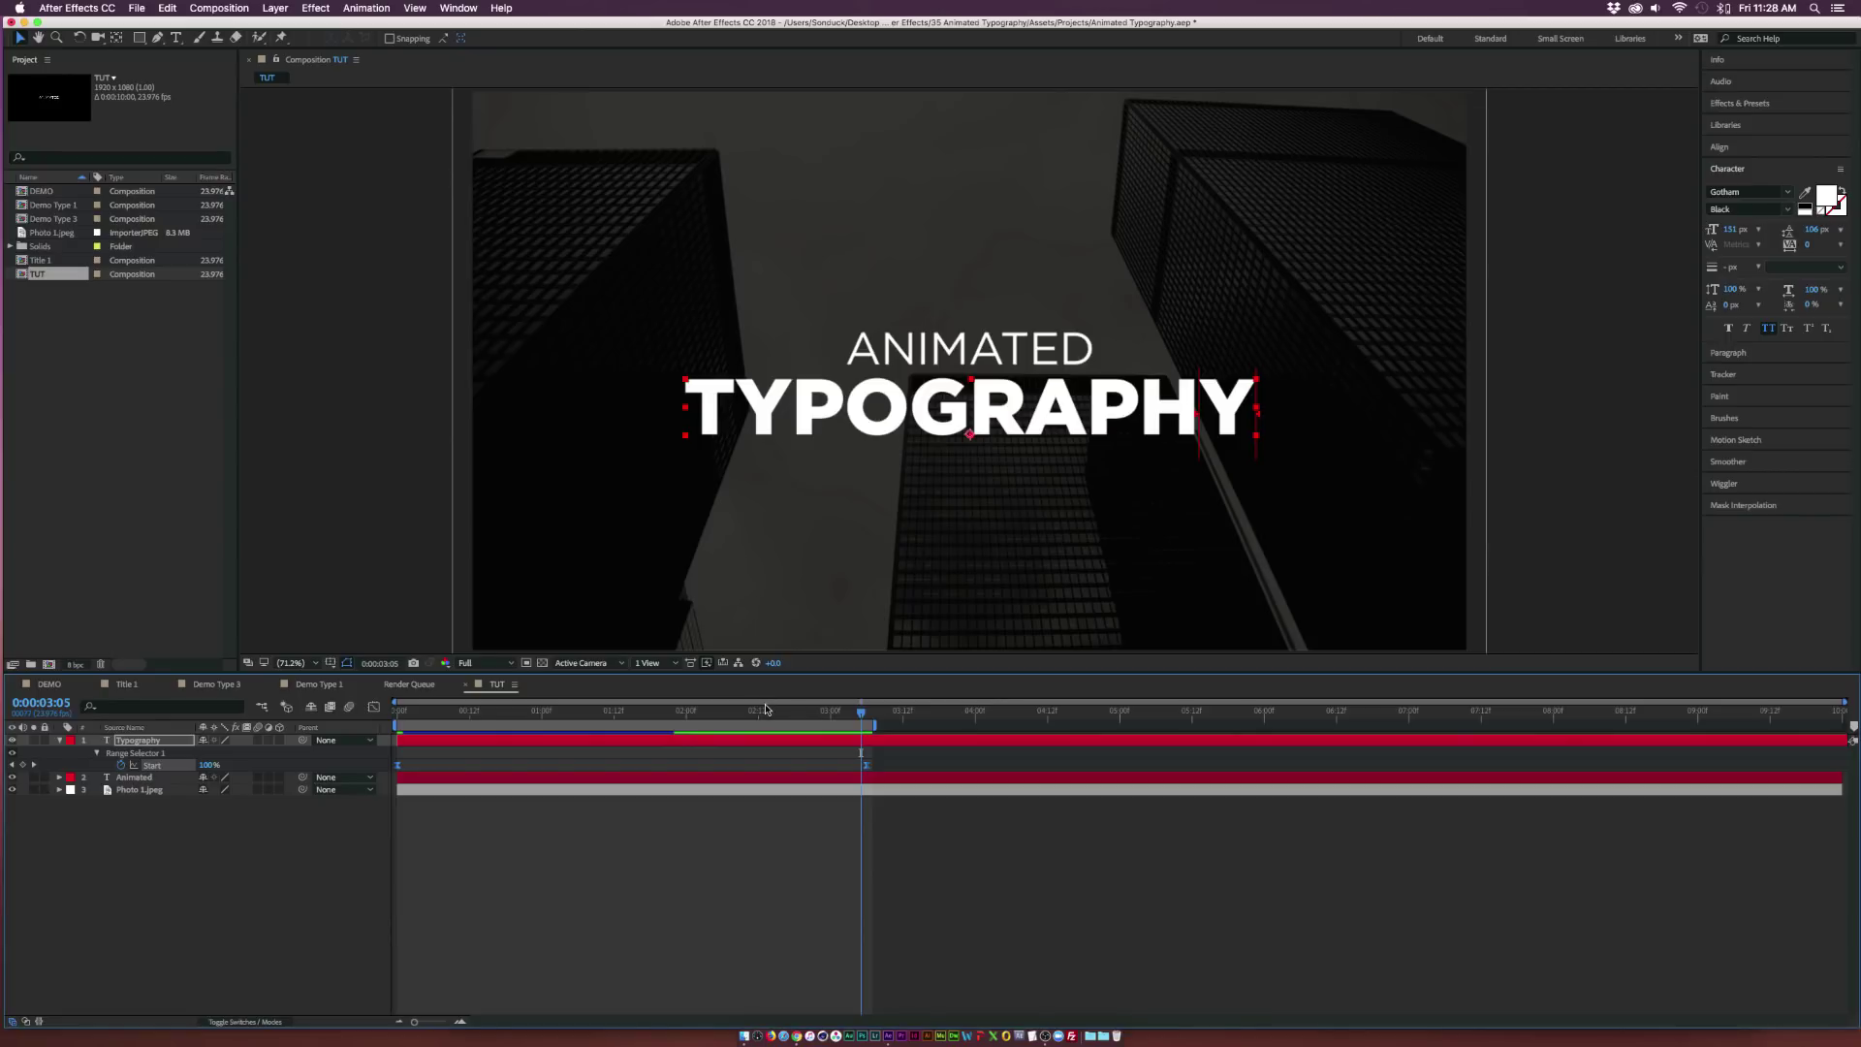
key("space")
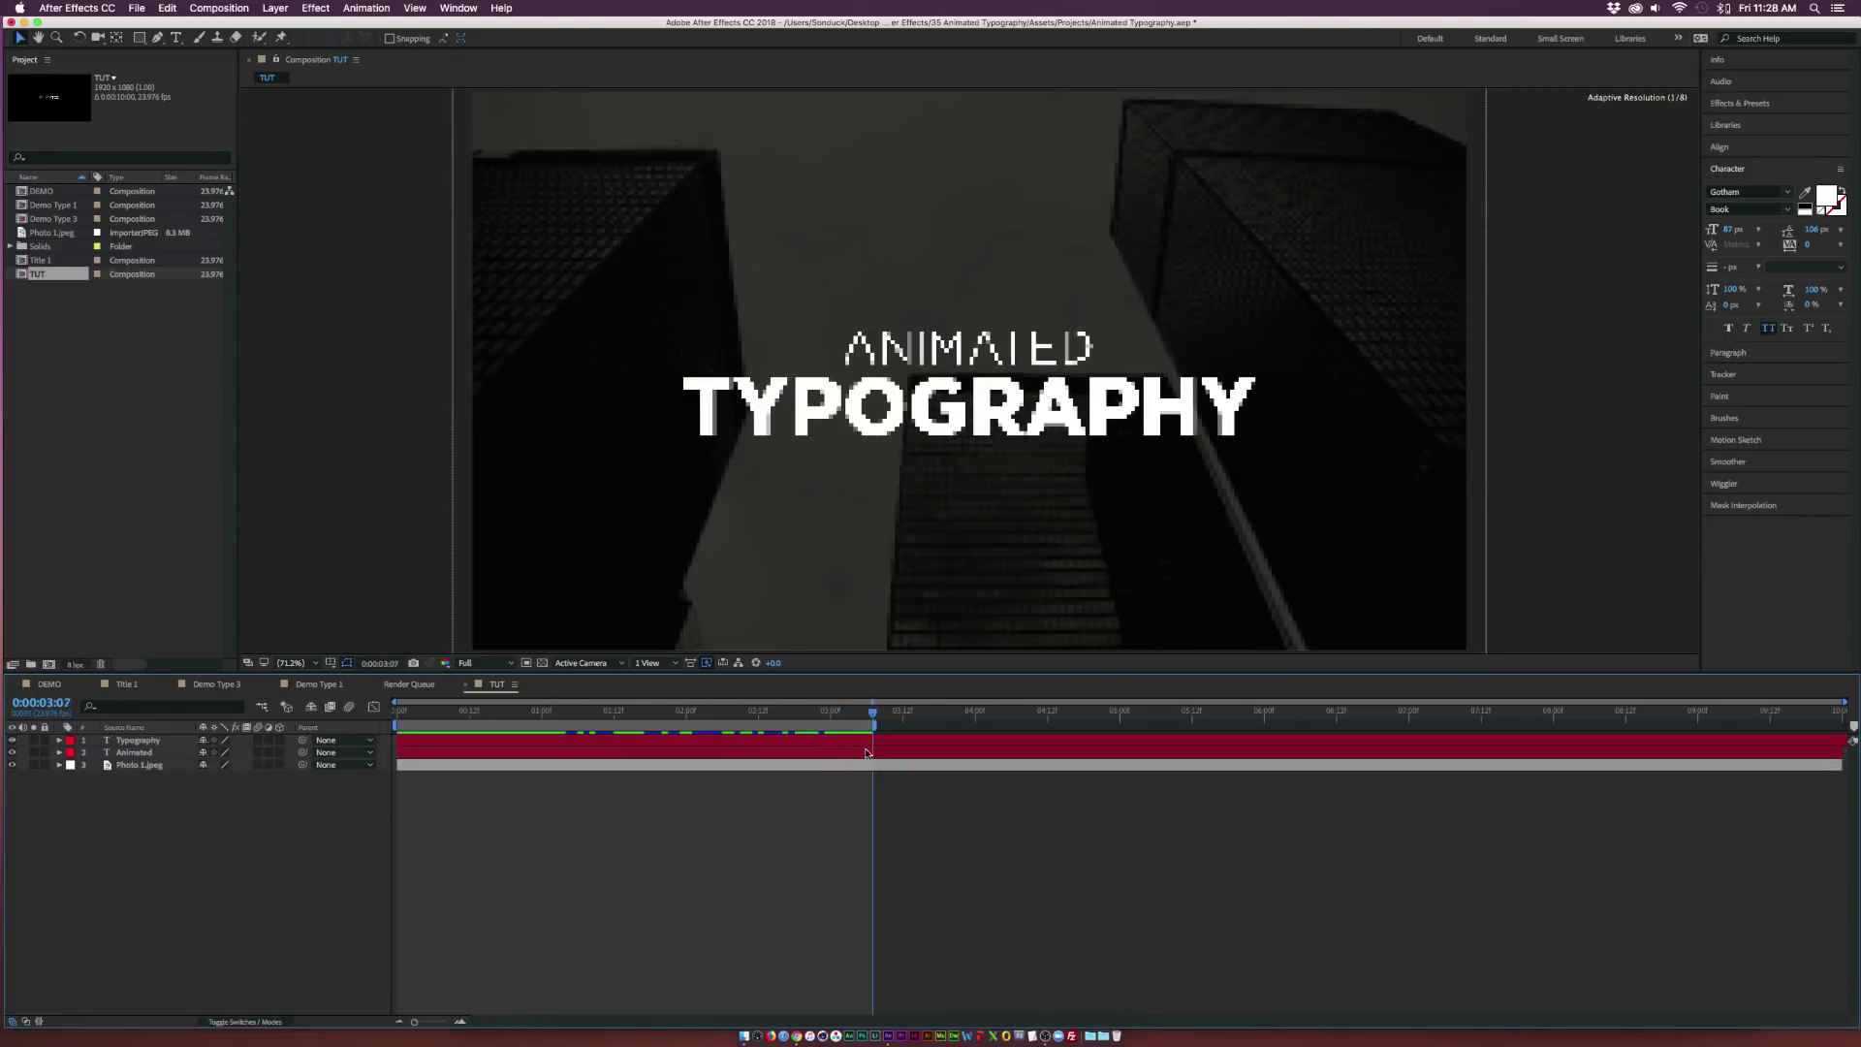
Keyframe the Animated layer's Position at 0:00 and move that keyframe to 1:04.
left_click_drag(867, 753, 855, 753)
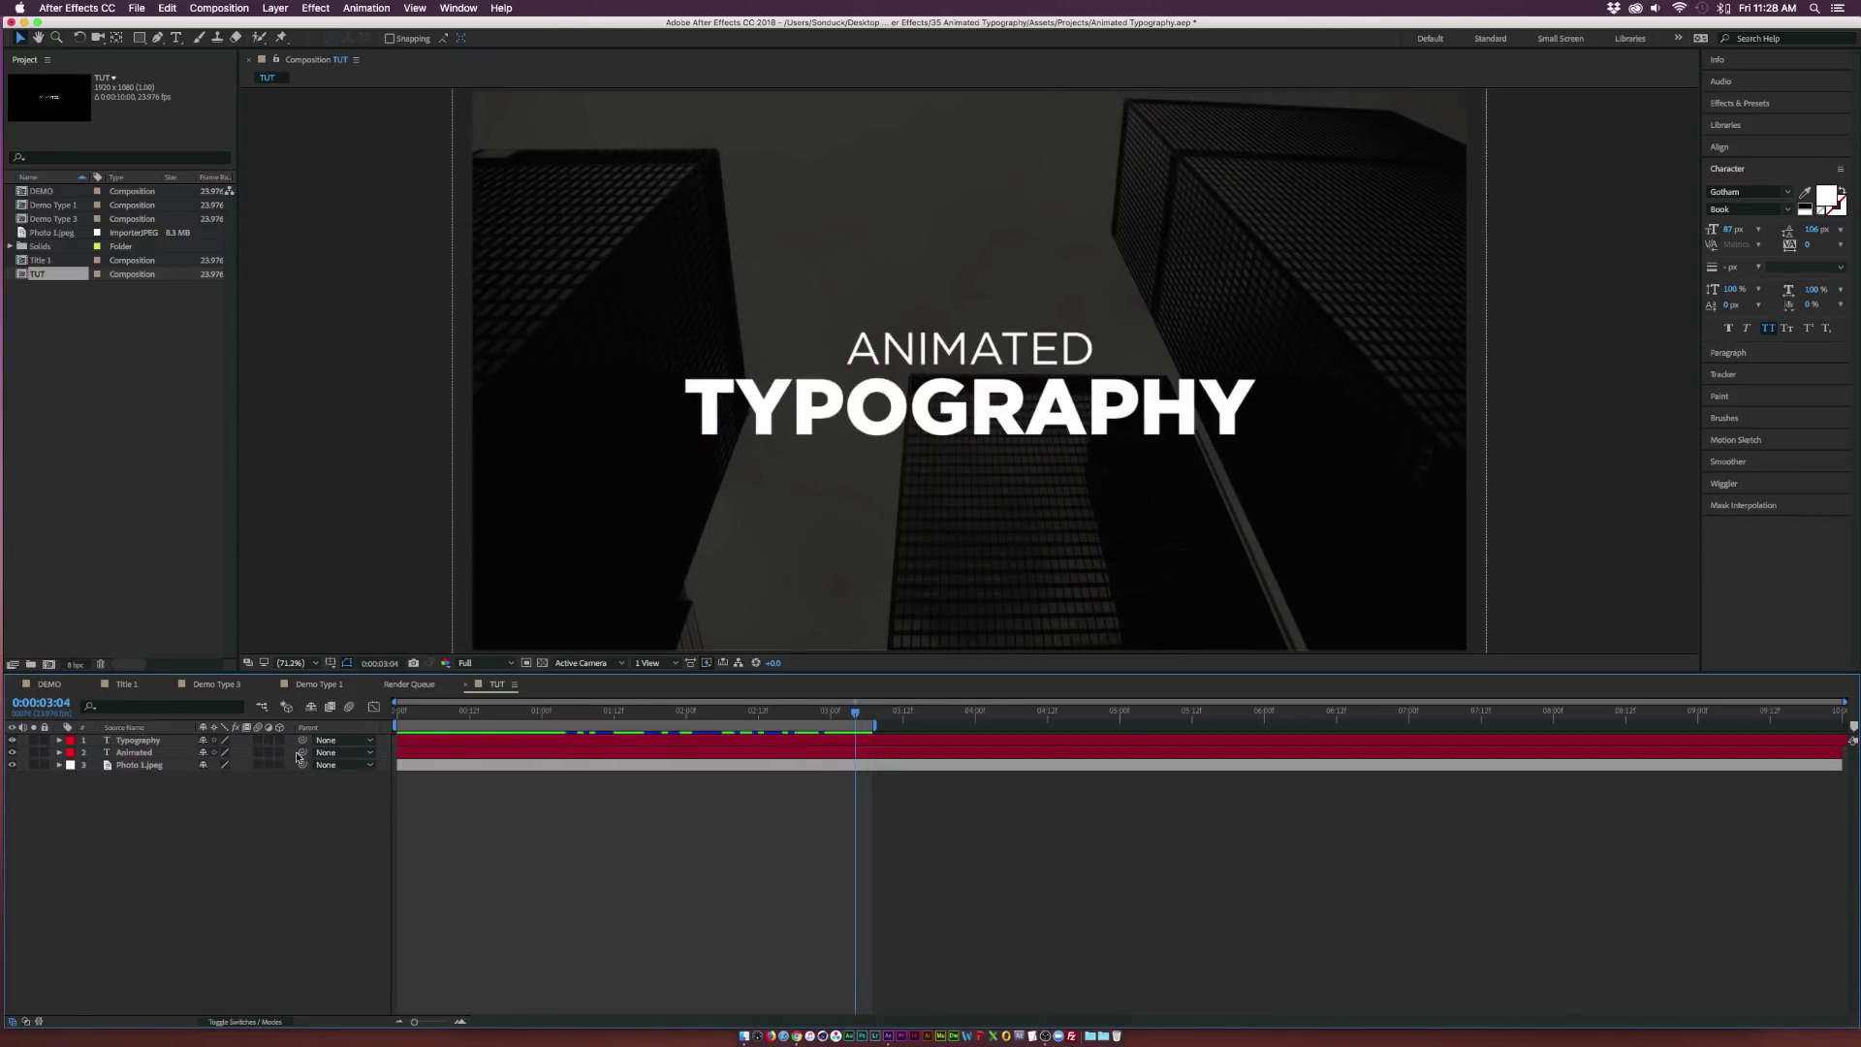
left_click(135, 757)
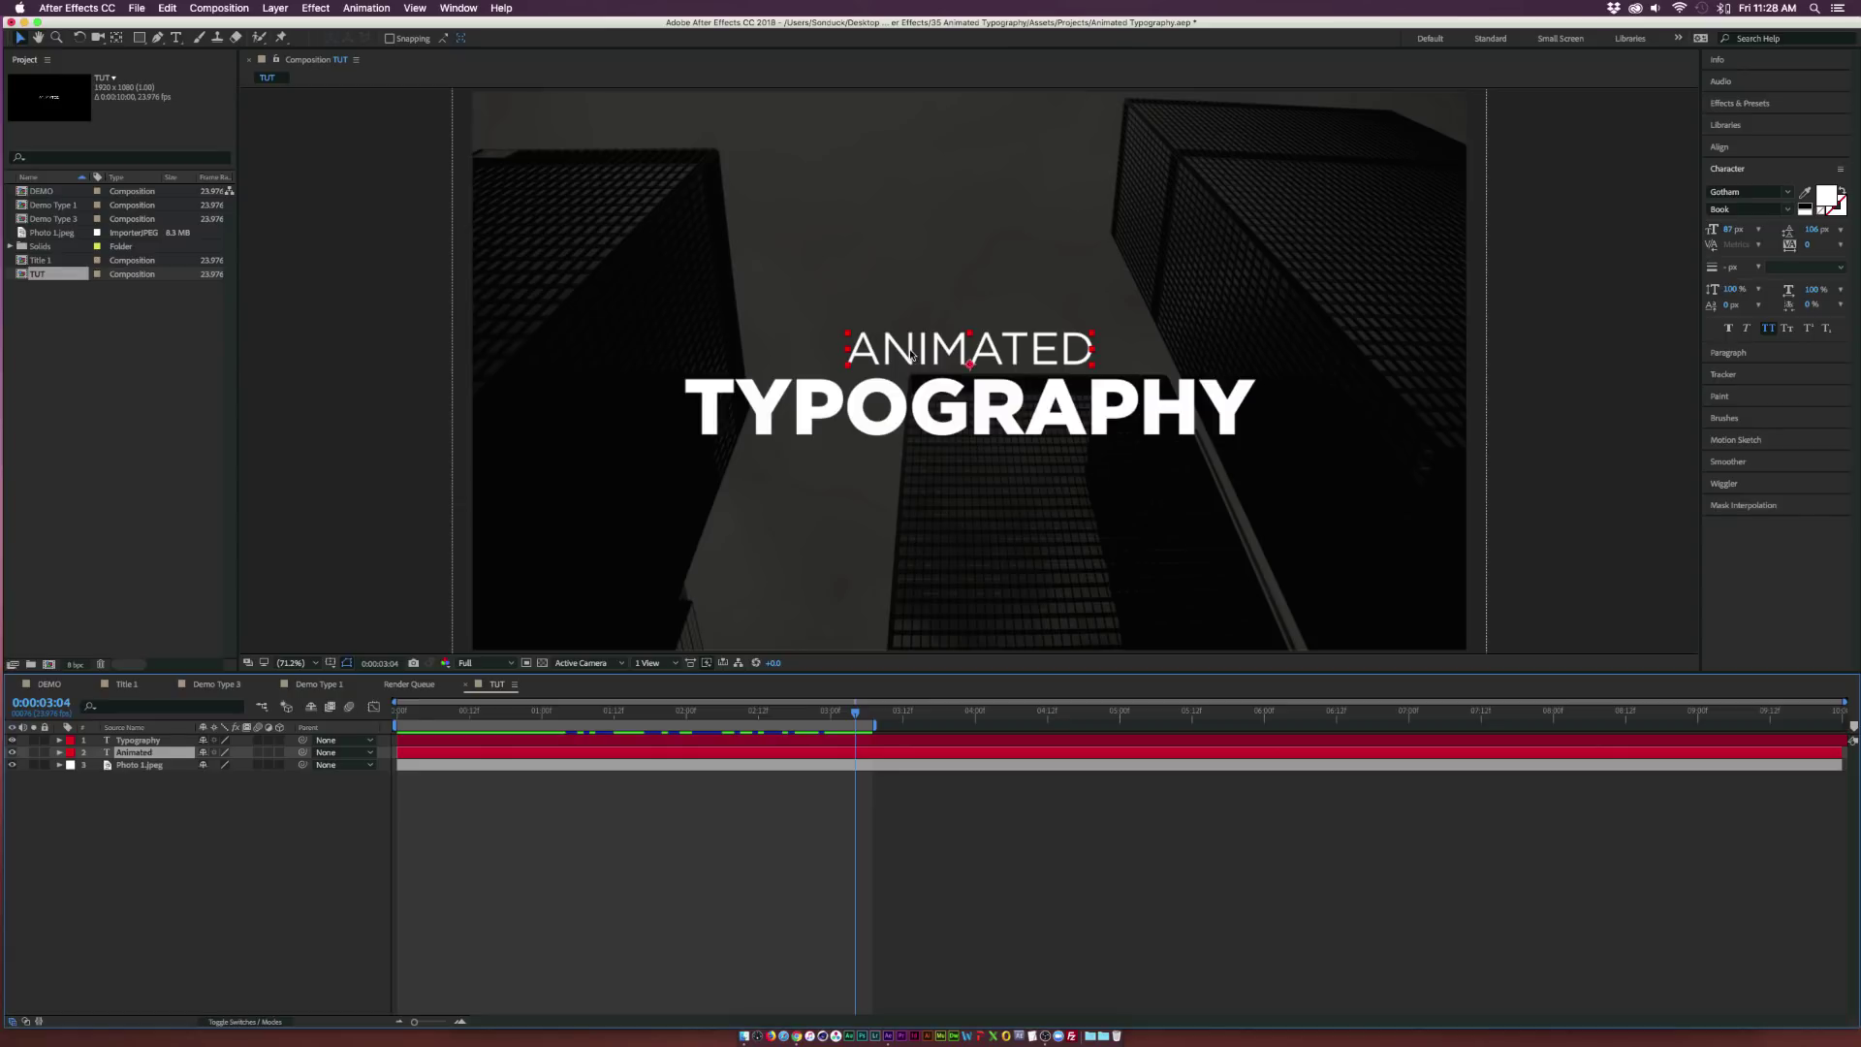
key("Home")
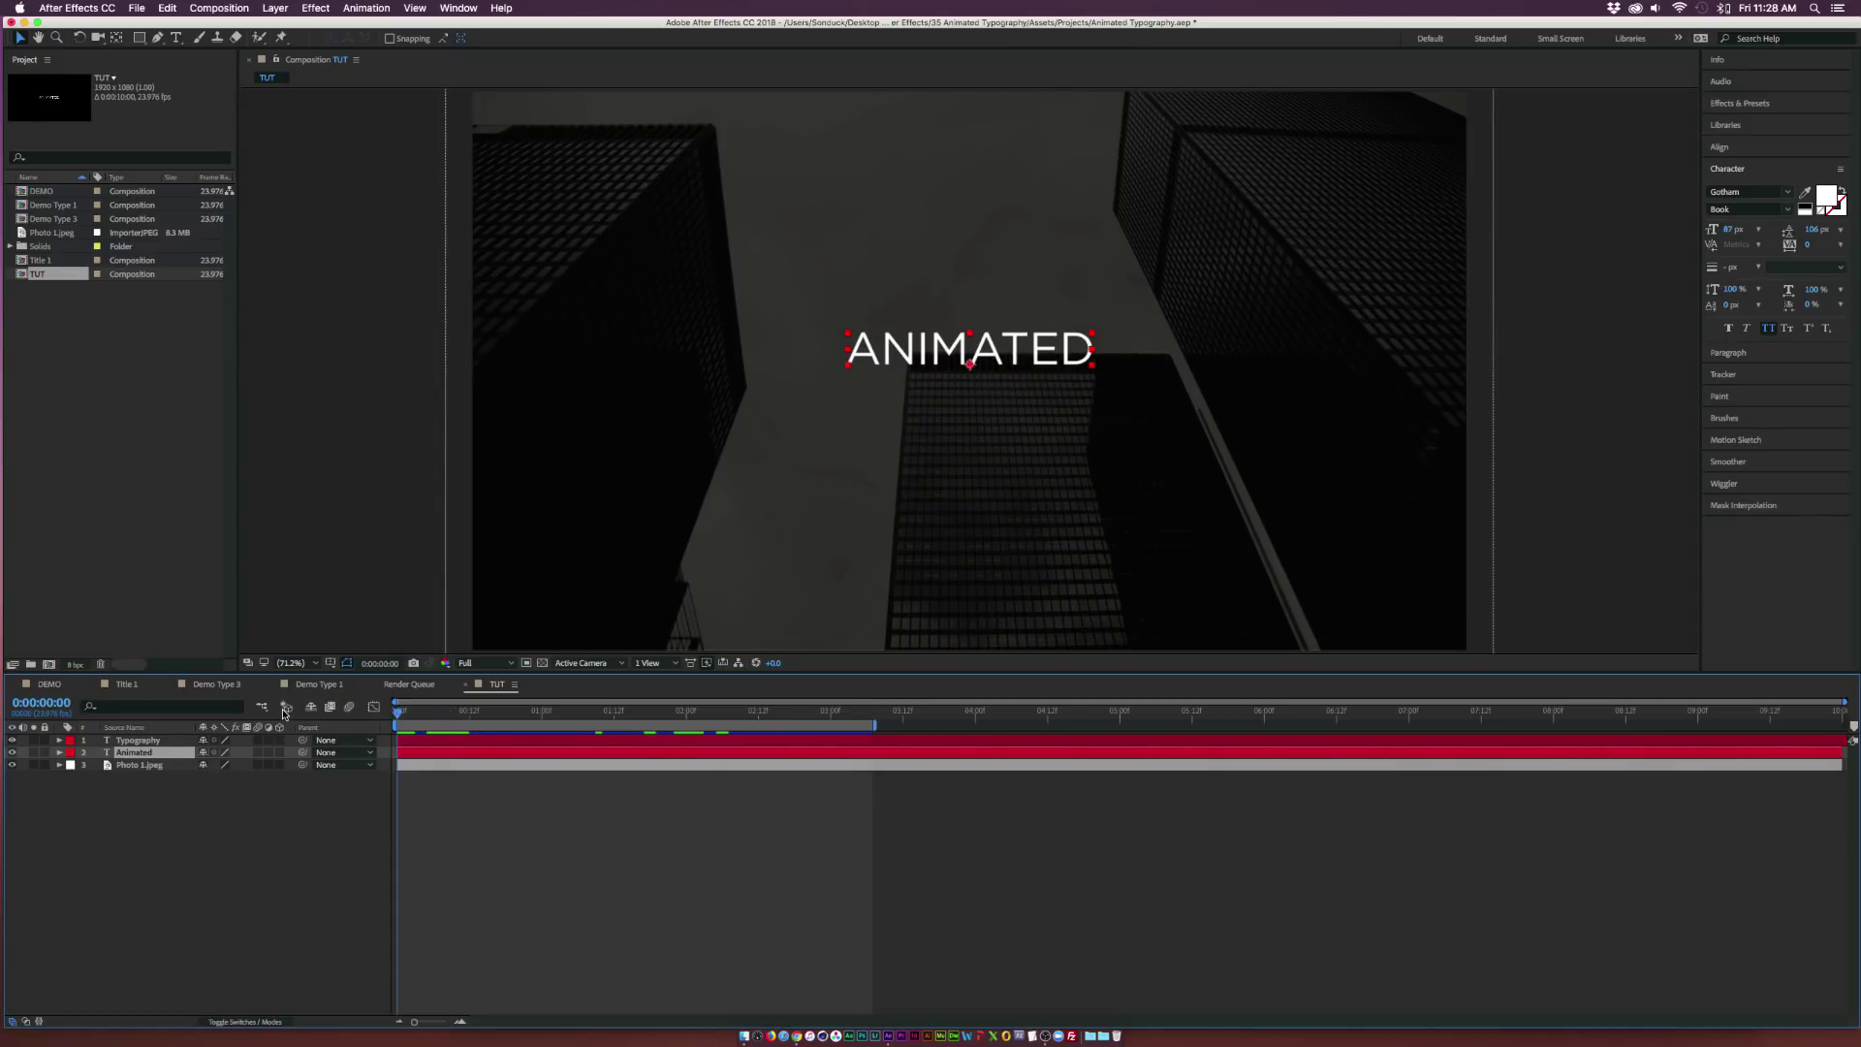
key("p")
left_click(96, 765)
left_click_drag(403, 766, 564, 765)
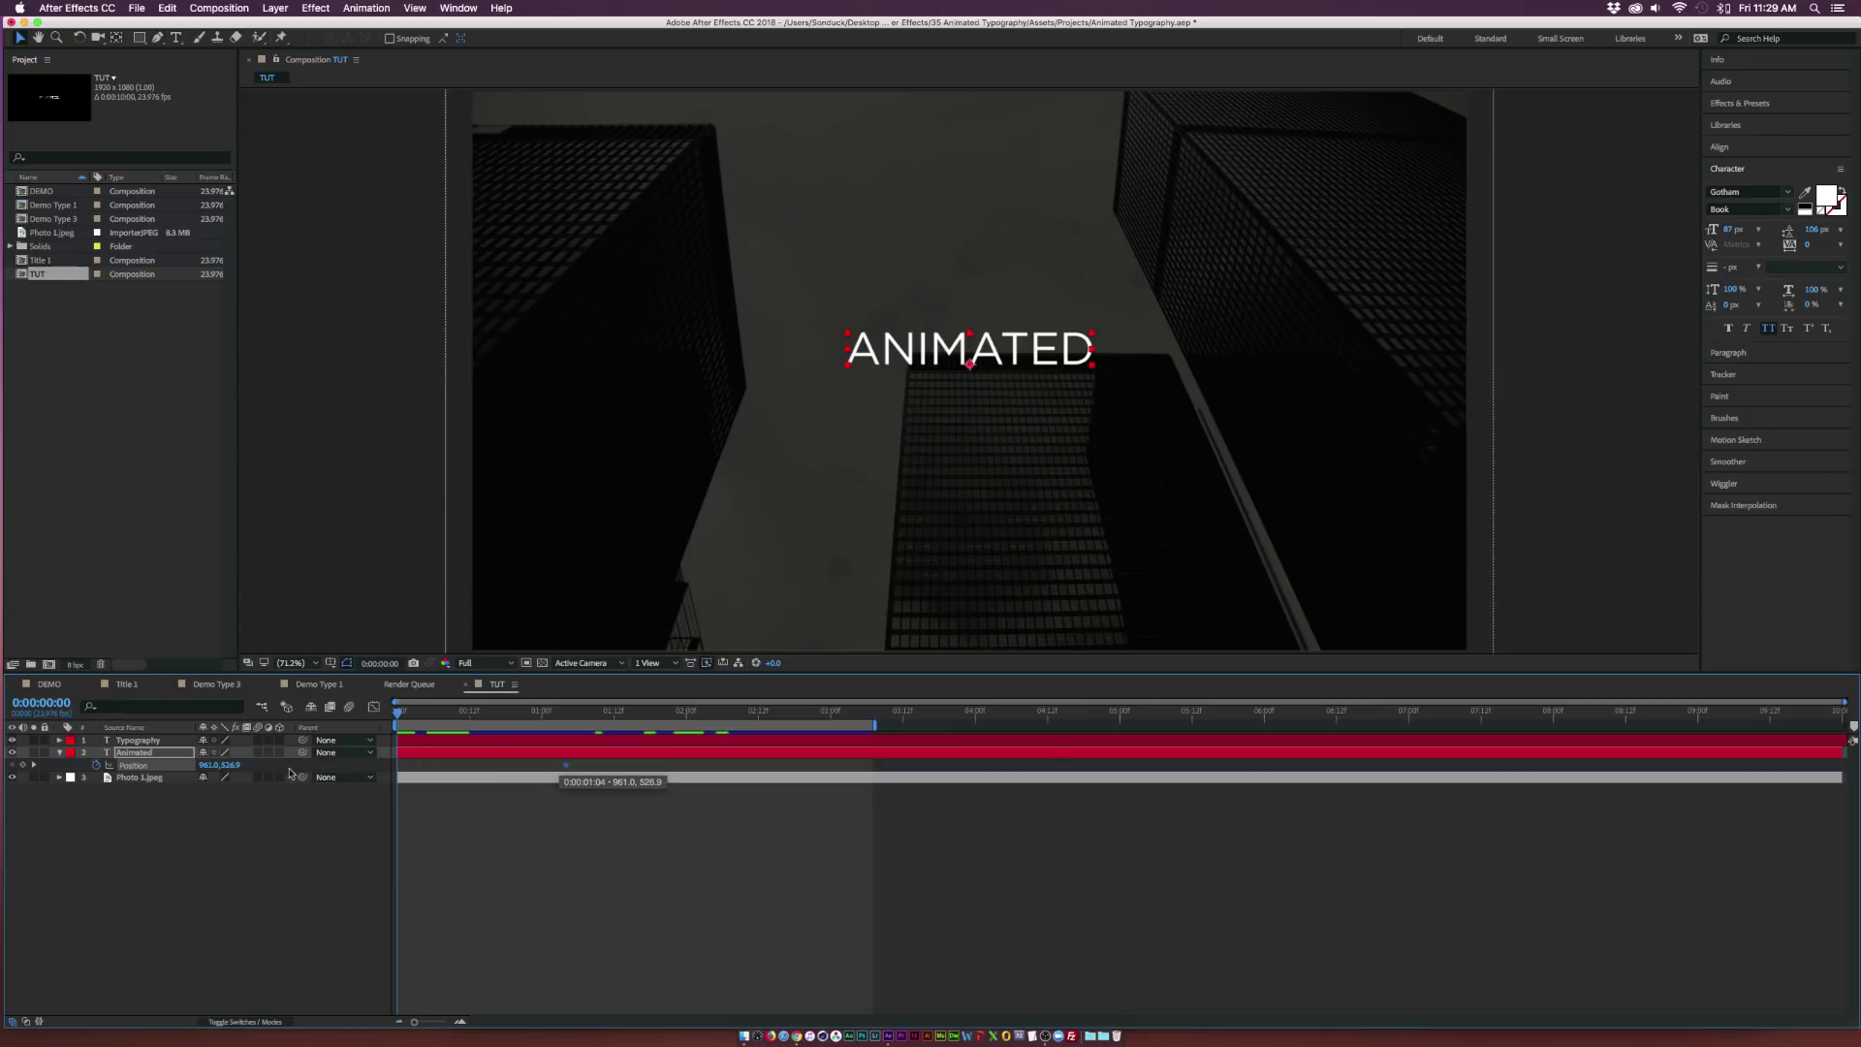
Lower the Animated layer's starting Position at 0:00 to the TYPOGRAPHY line, ease the keyframe at 1:04, and scrub through the rise.
left_click_drag(230, 764, 306, 766)
left_click(332, 882)
left_click_drag(417, 711, 528, 769)
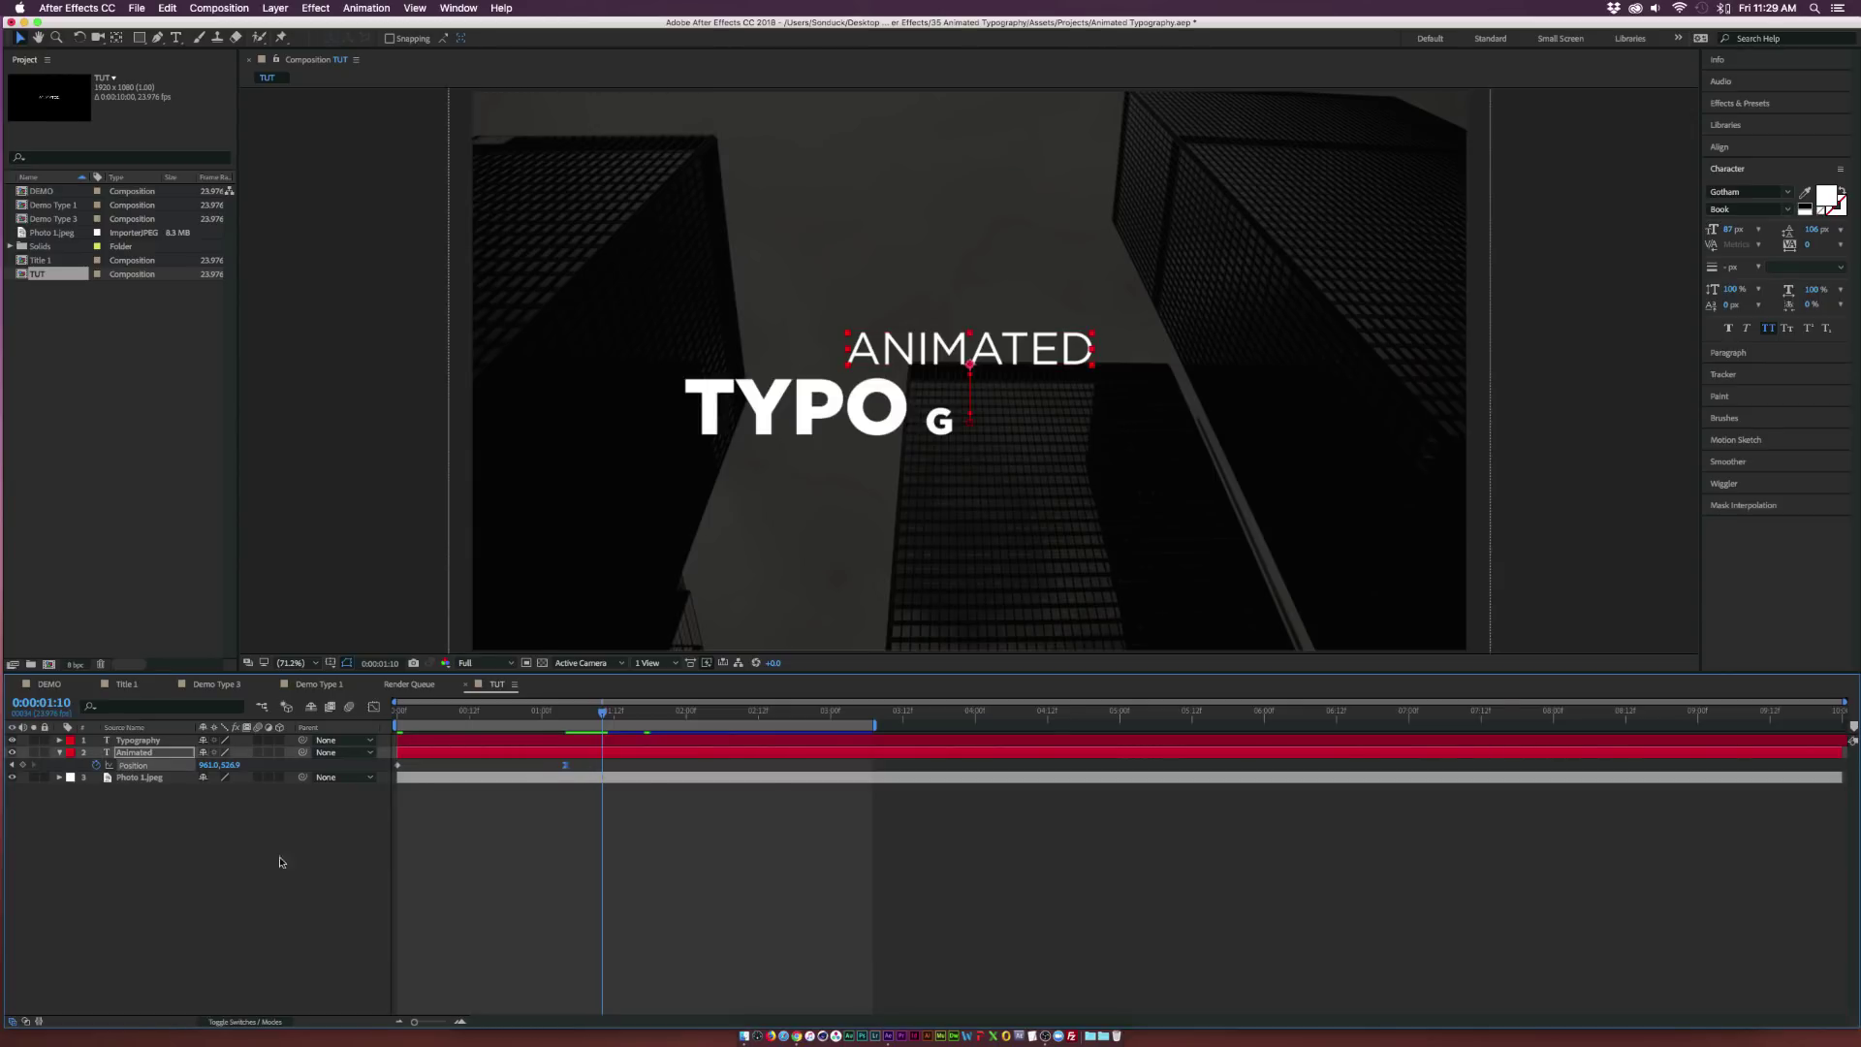
Collapse the expanded properties of all layers and keep the layer bar view.
left_click(291, 841)
key("u")
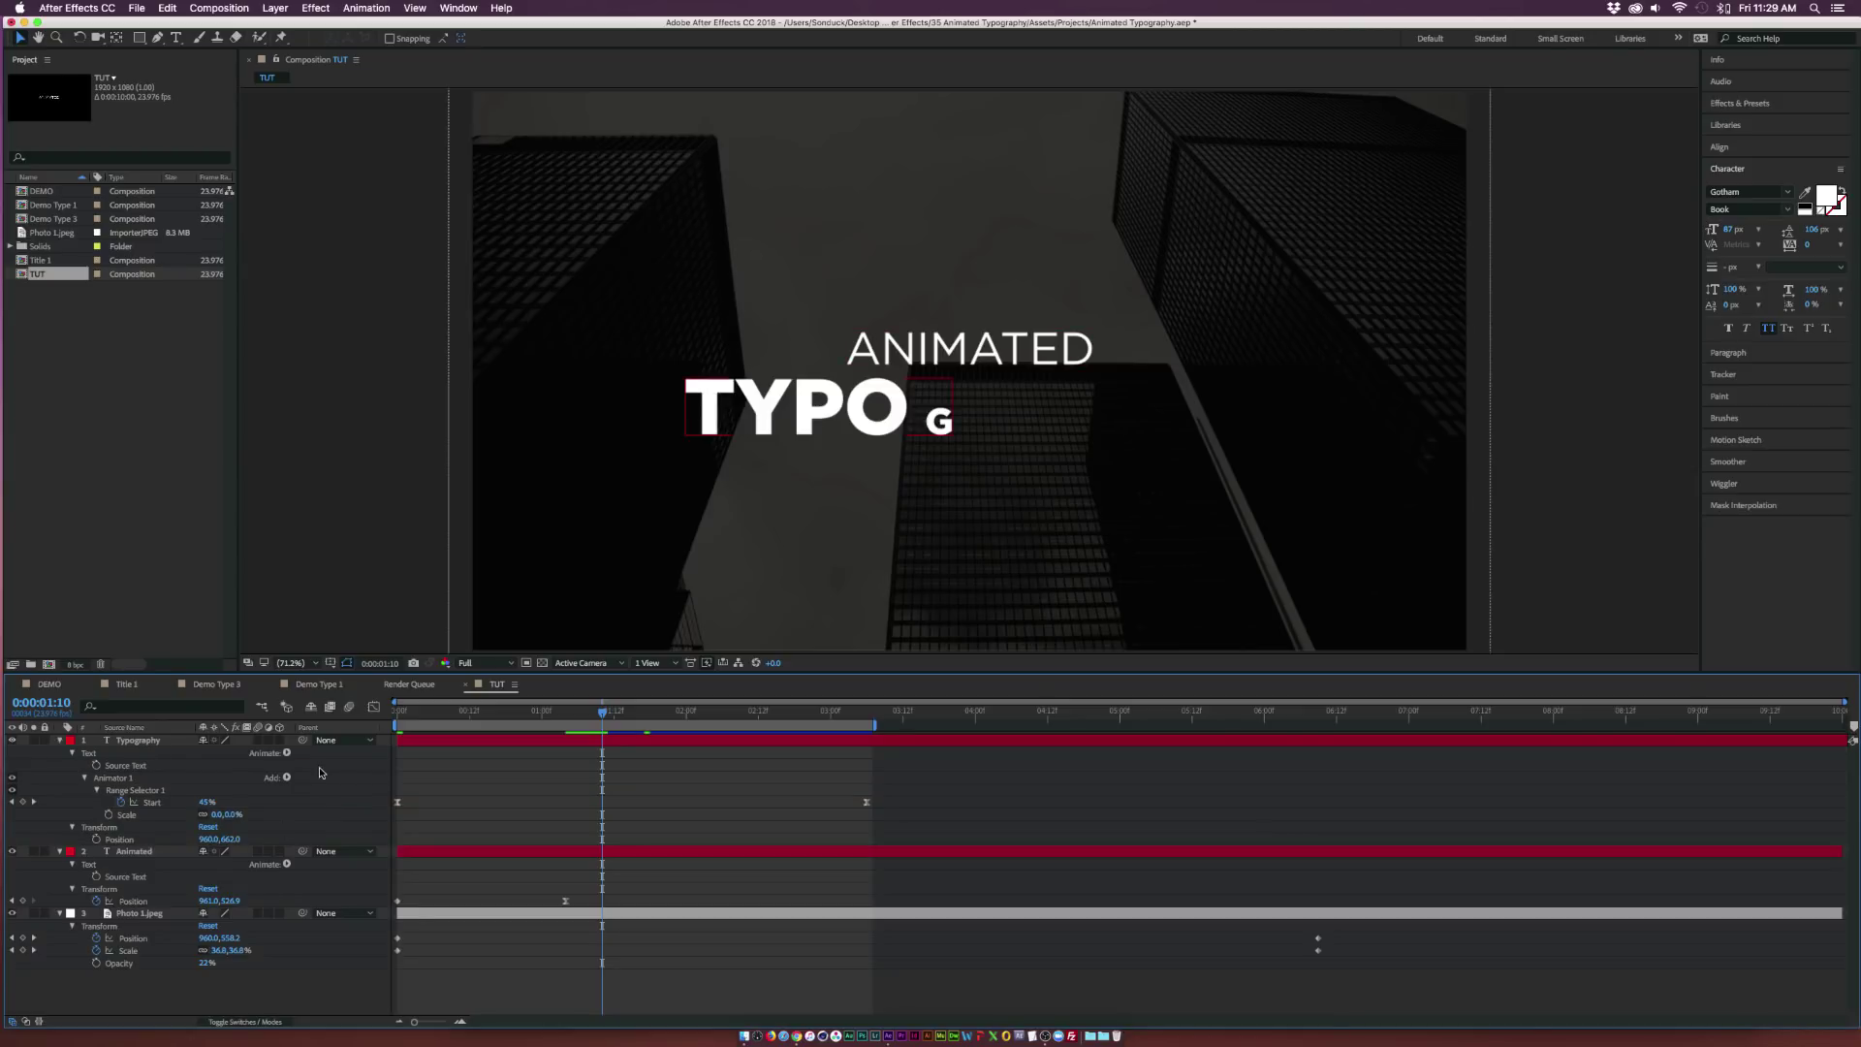
key("u")
left_click(167, 753)
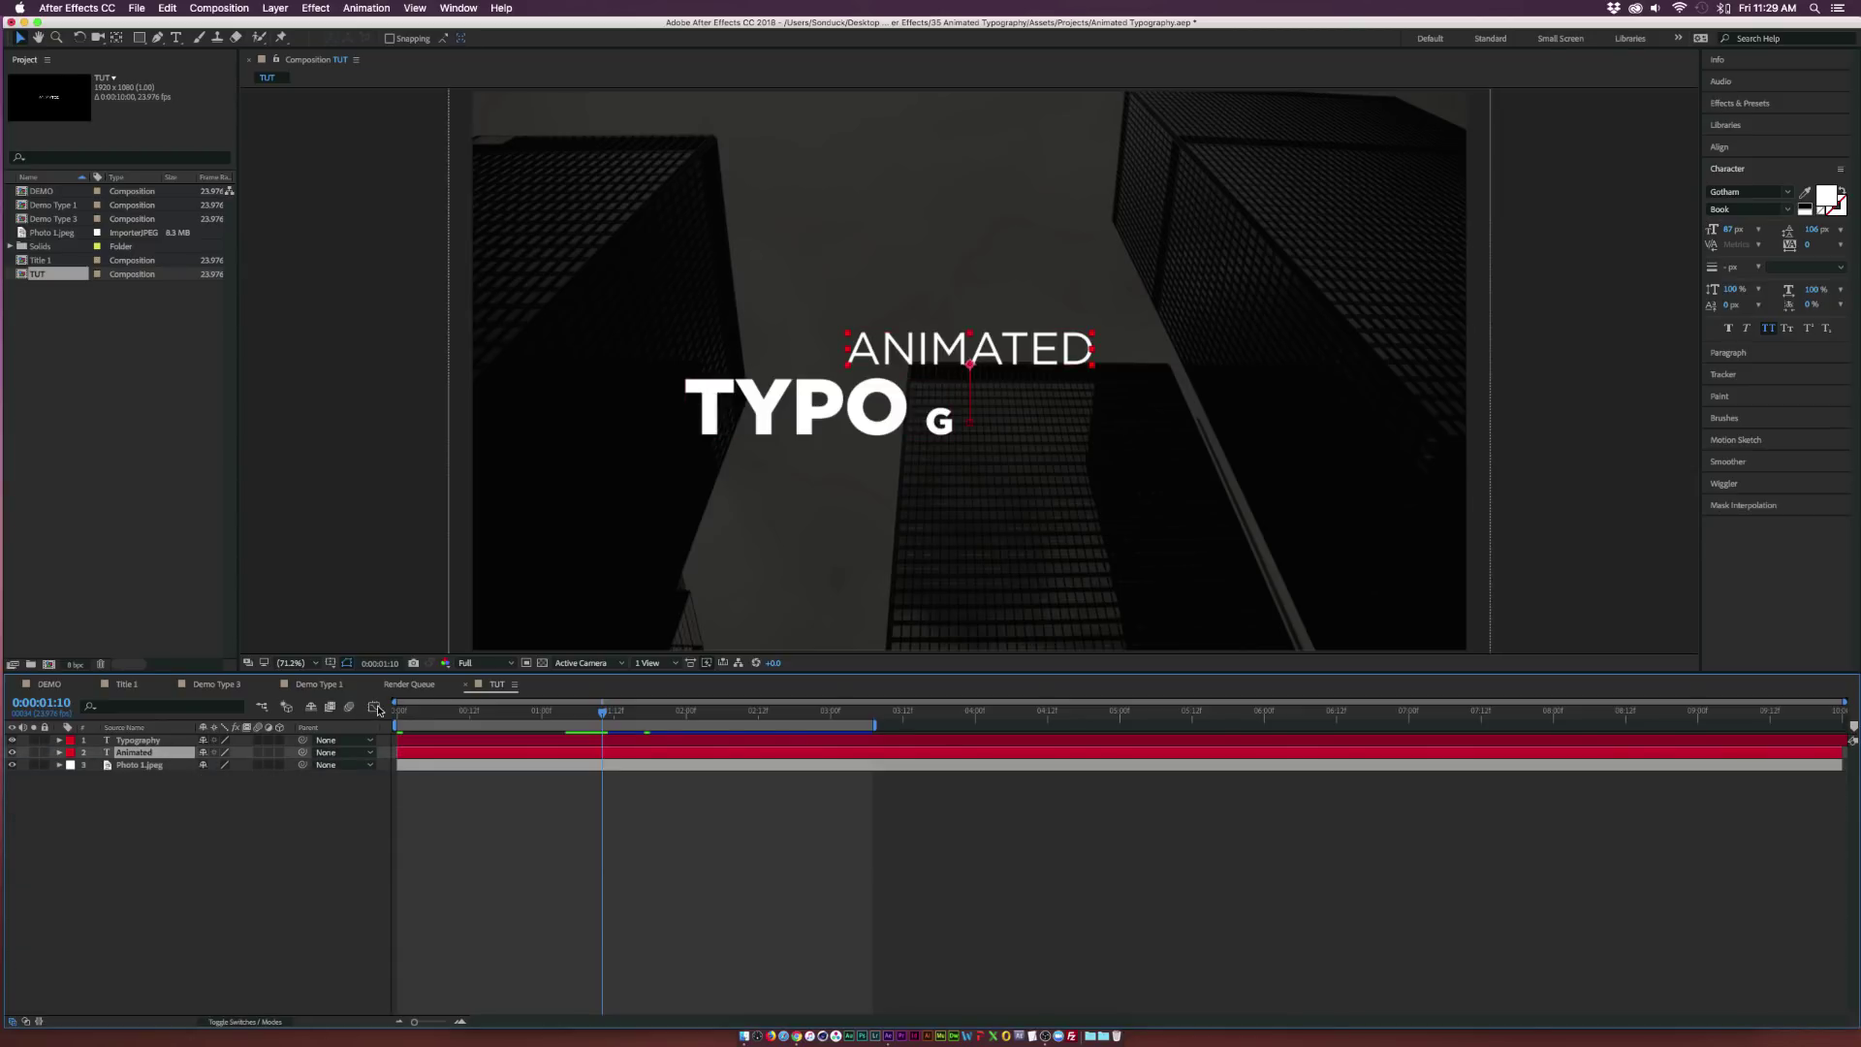
left_click(376, 707)
left_click(374, 708)
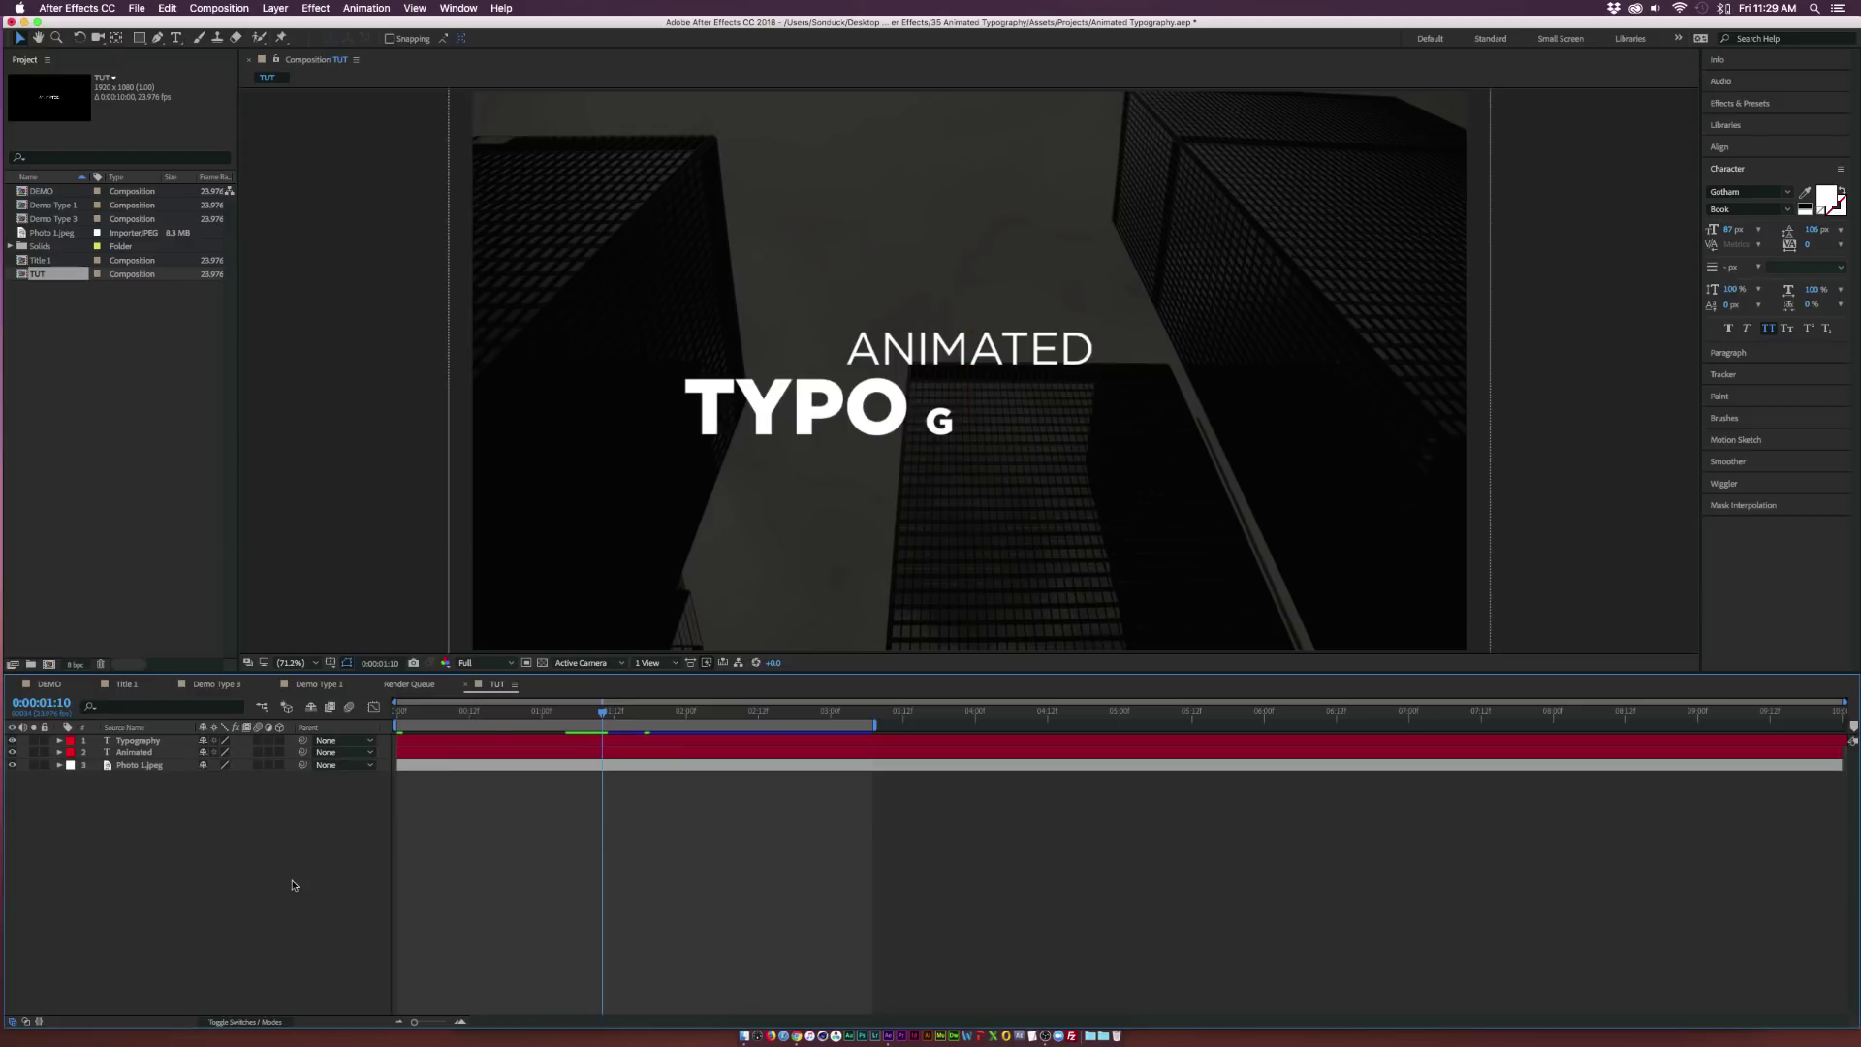
With no layer selected, draw a rectangle shape closely framing the TYPOGRAPHY text at 3:17.
key("q")
left_click(409, 729)
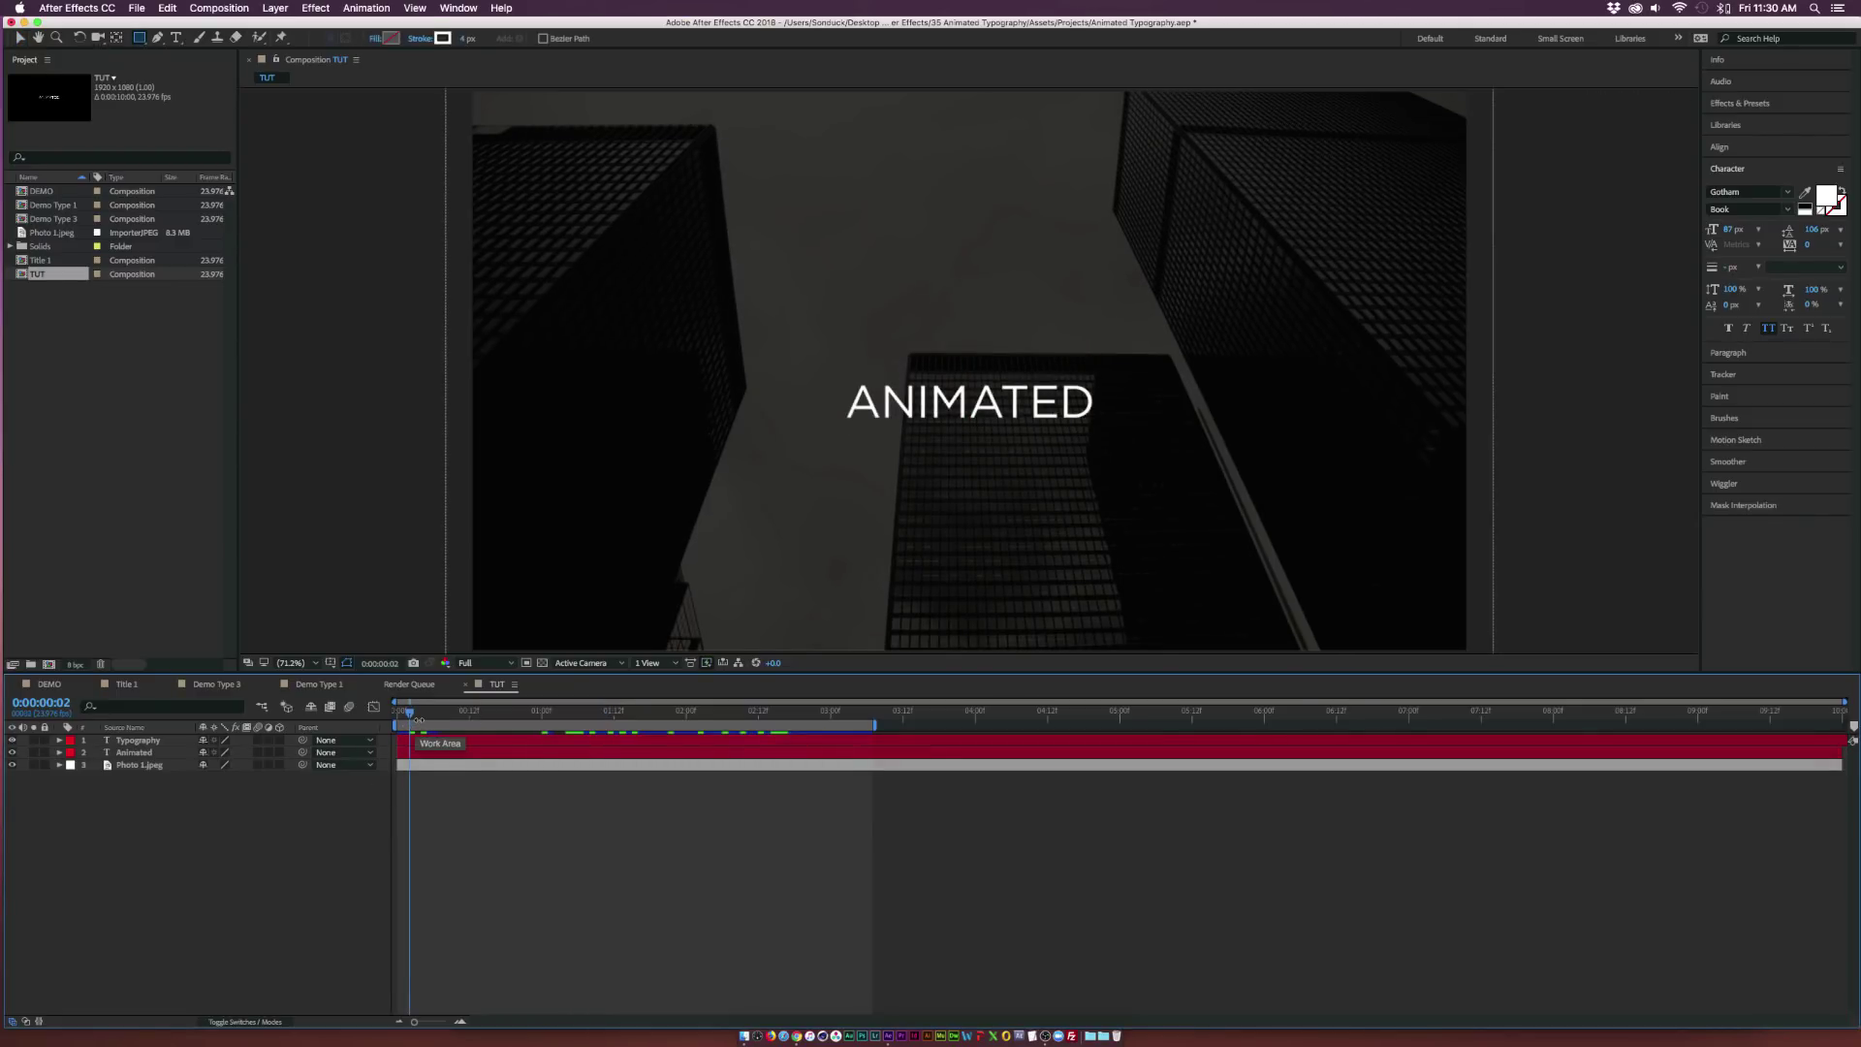
left_click_drag(417, 717, 837, 729)
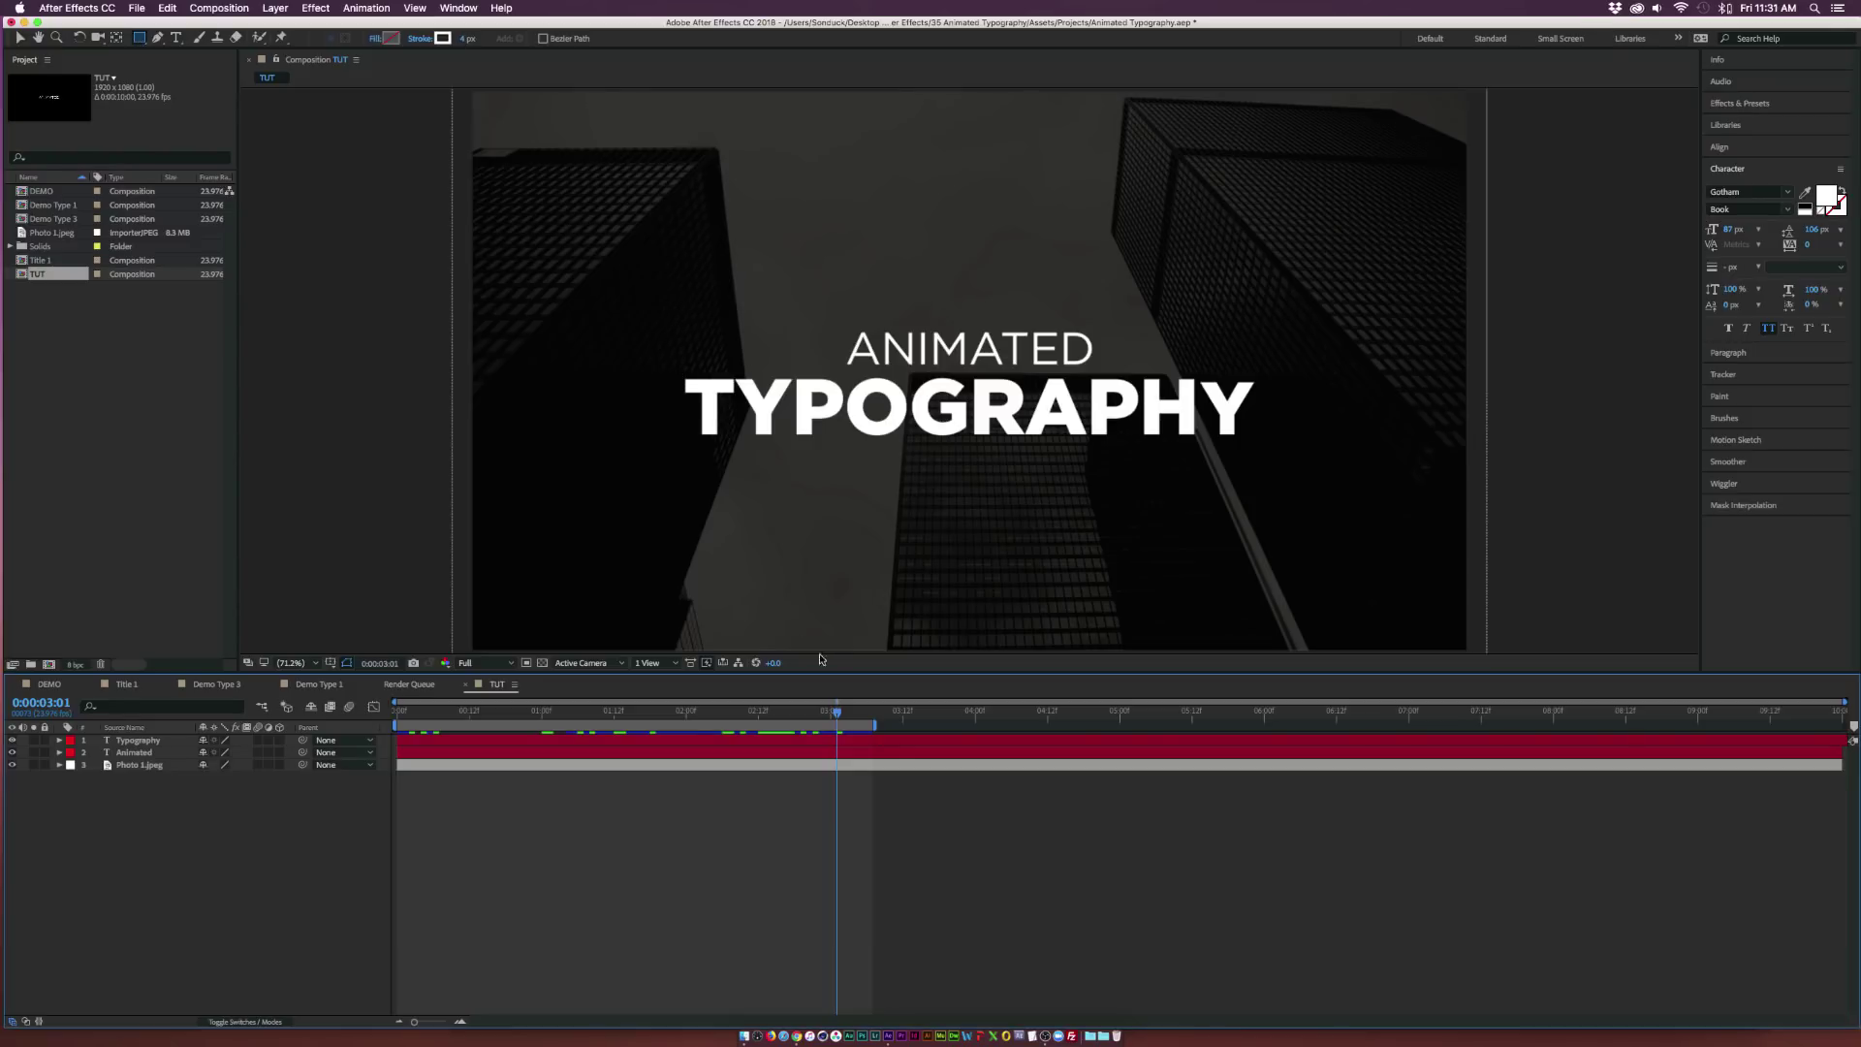
left_click(933, 710)
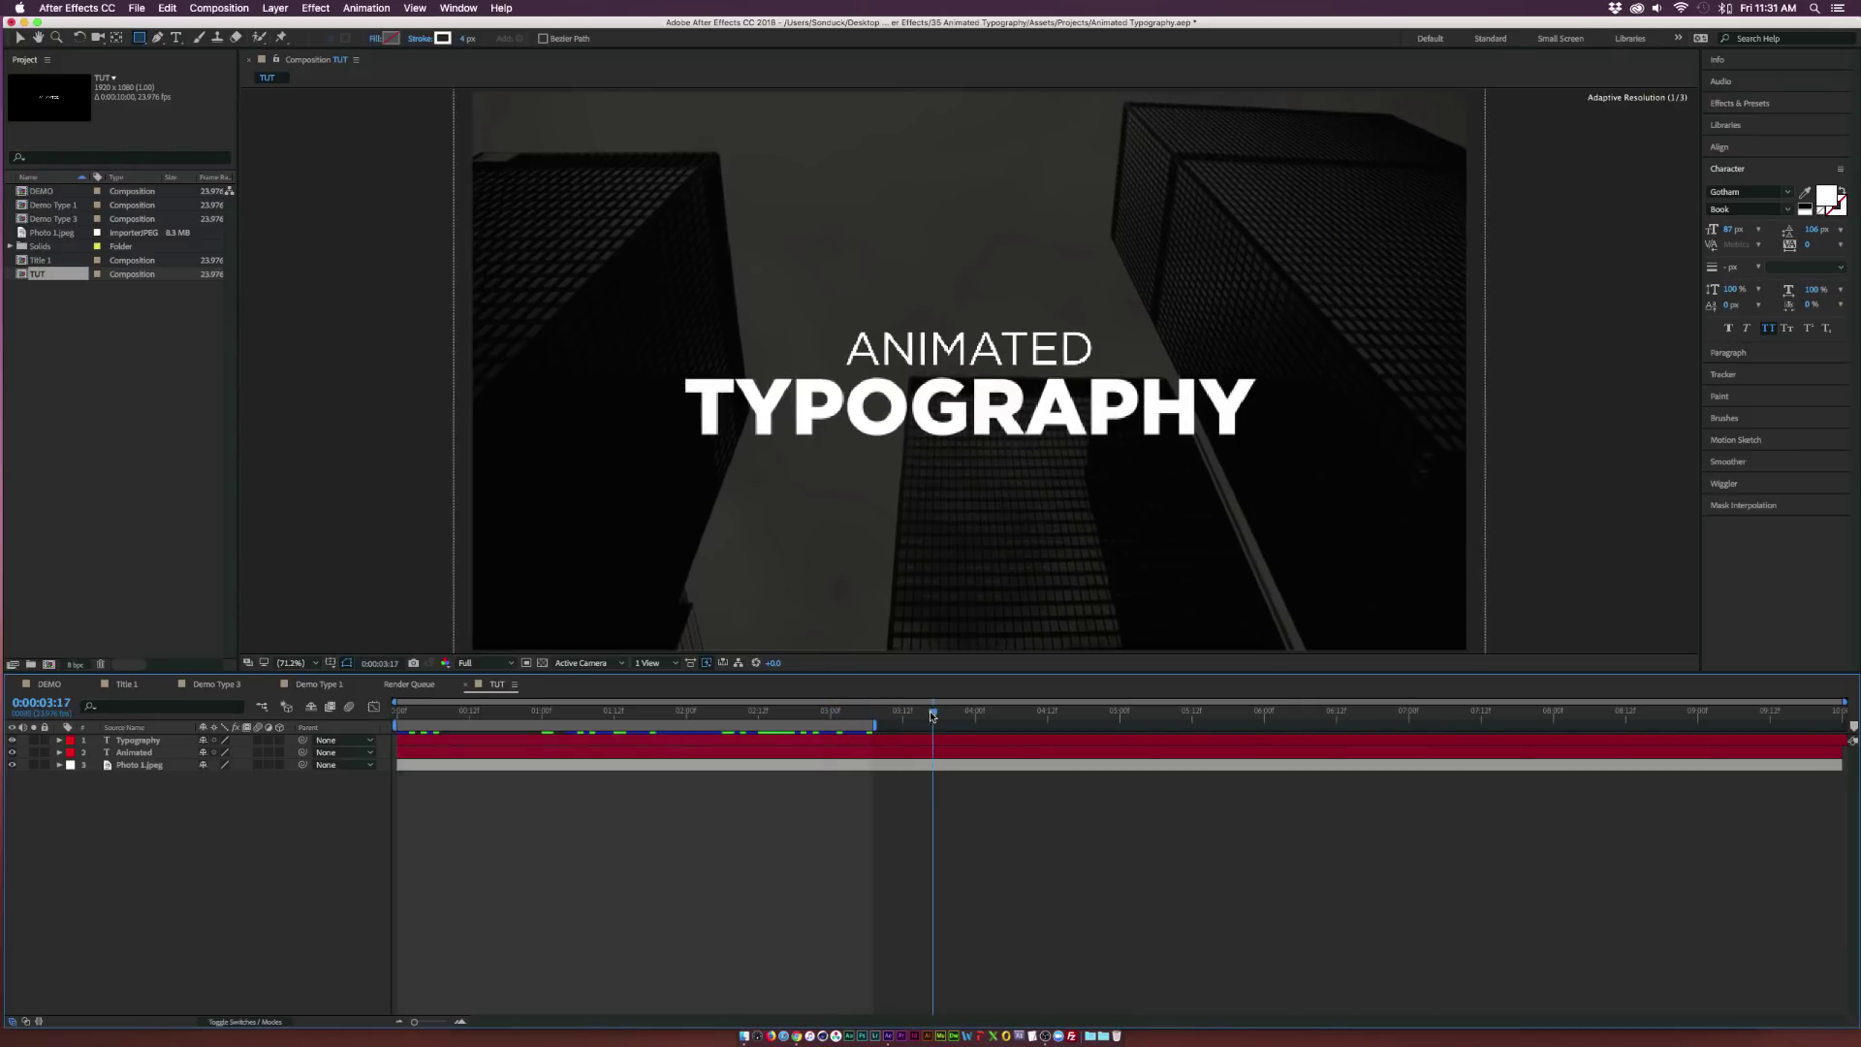
mouse_move(676, 372)
left_mouse_down()
mouse_move(950, 432)
mouse_move(1261, 442)
left_mouse_up()
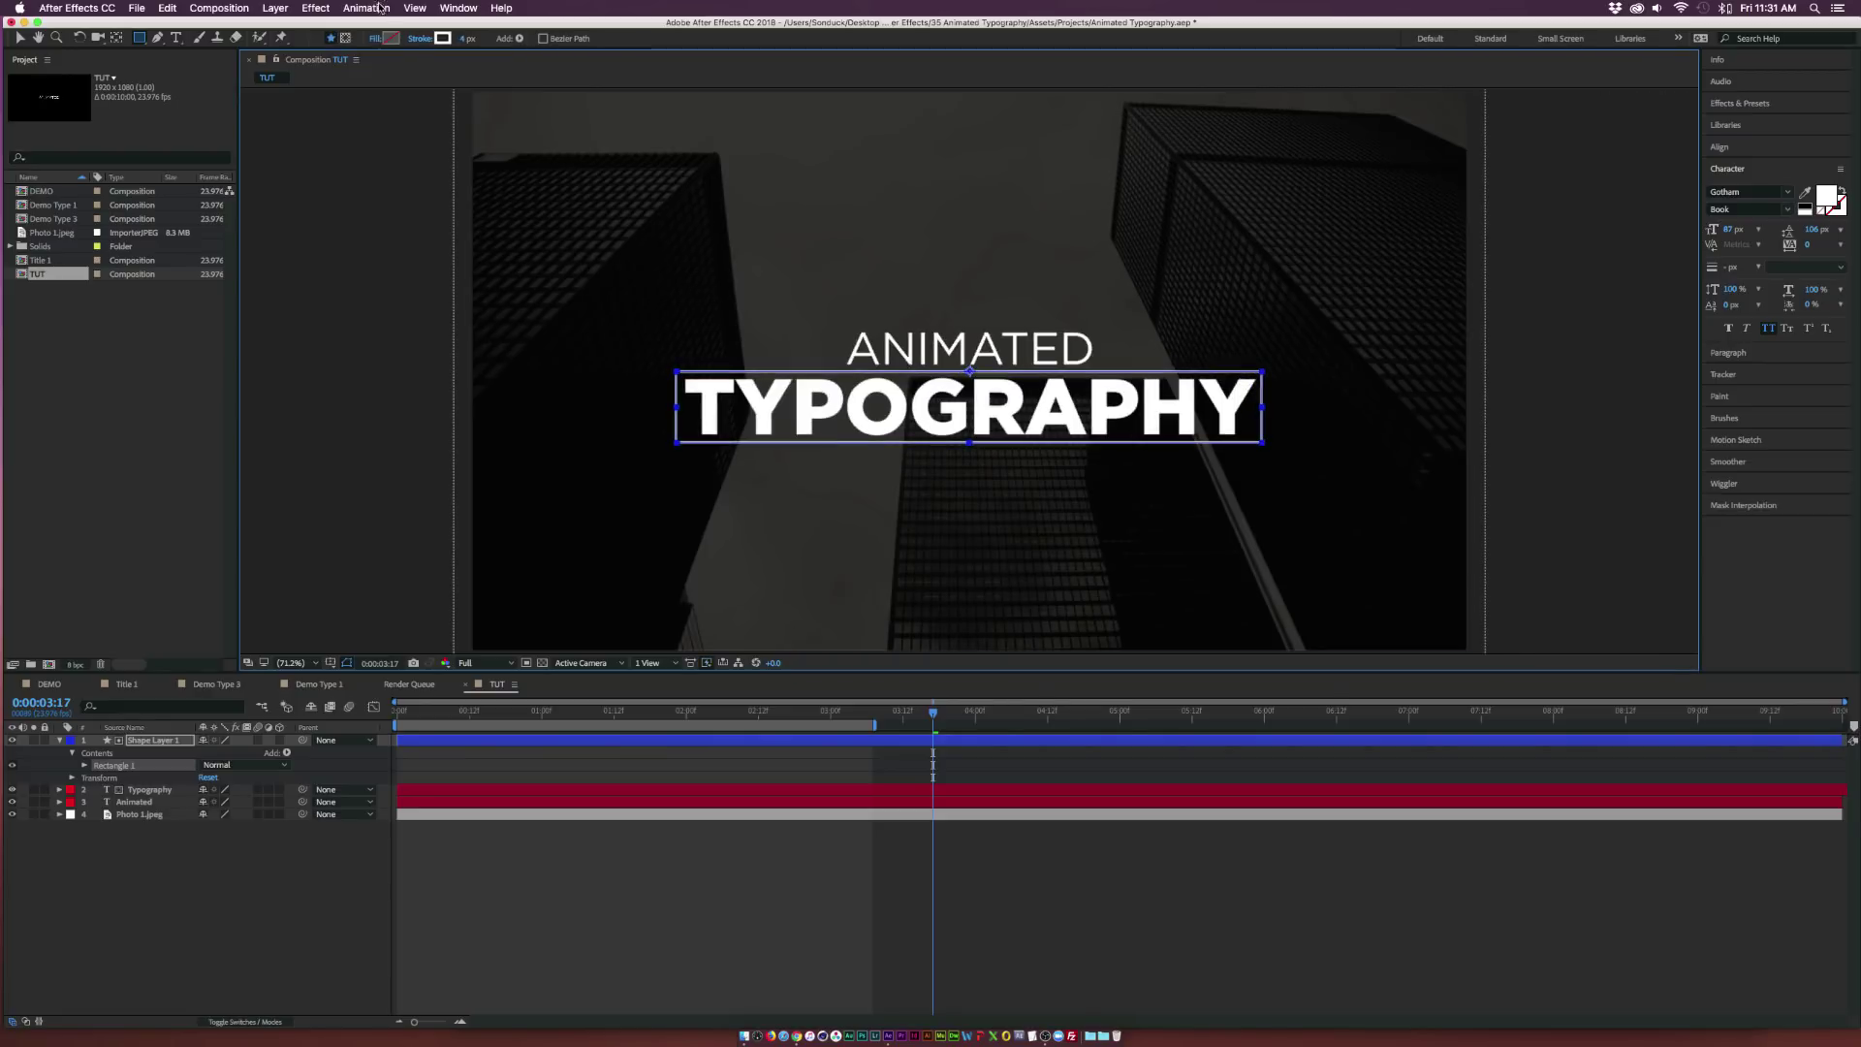
Set the rectangle's fill to None and its stroke to Solid Color, then return to the Selection tool.
left_click(375, 40)
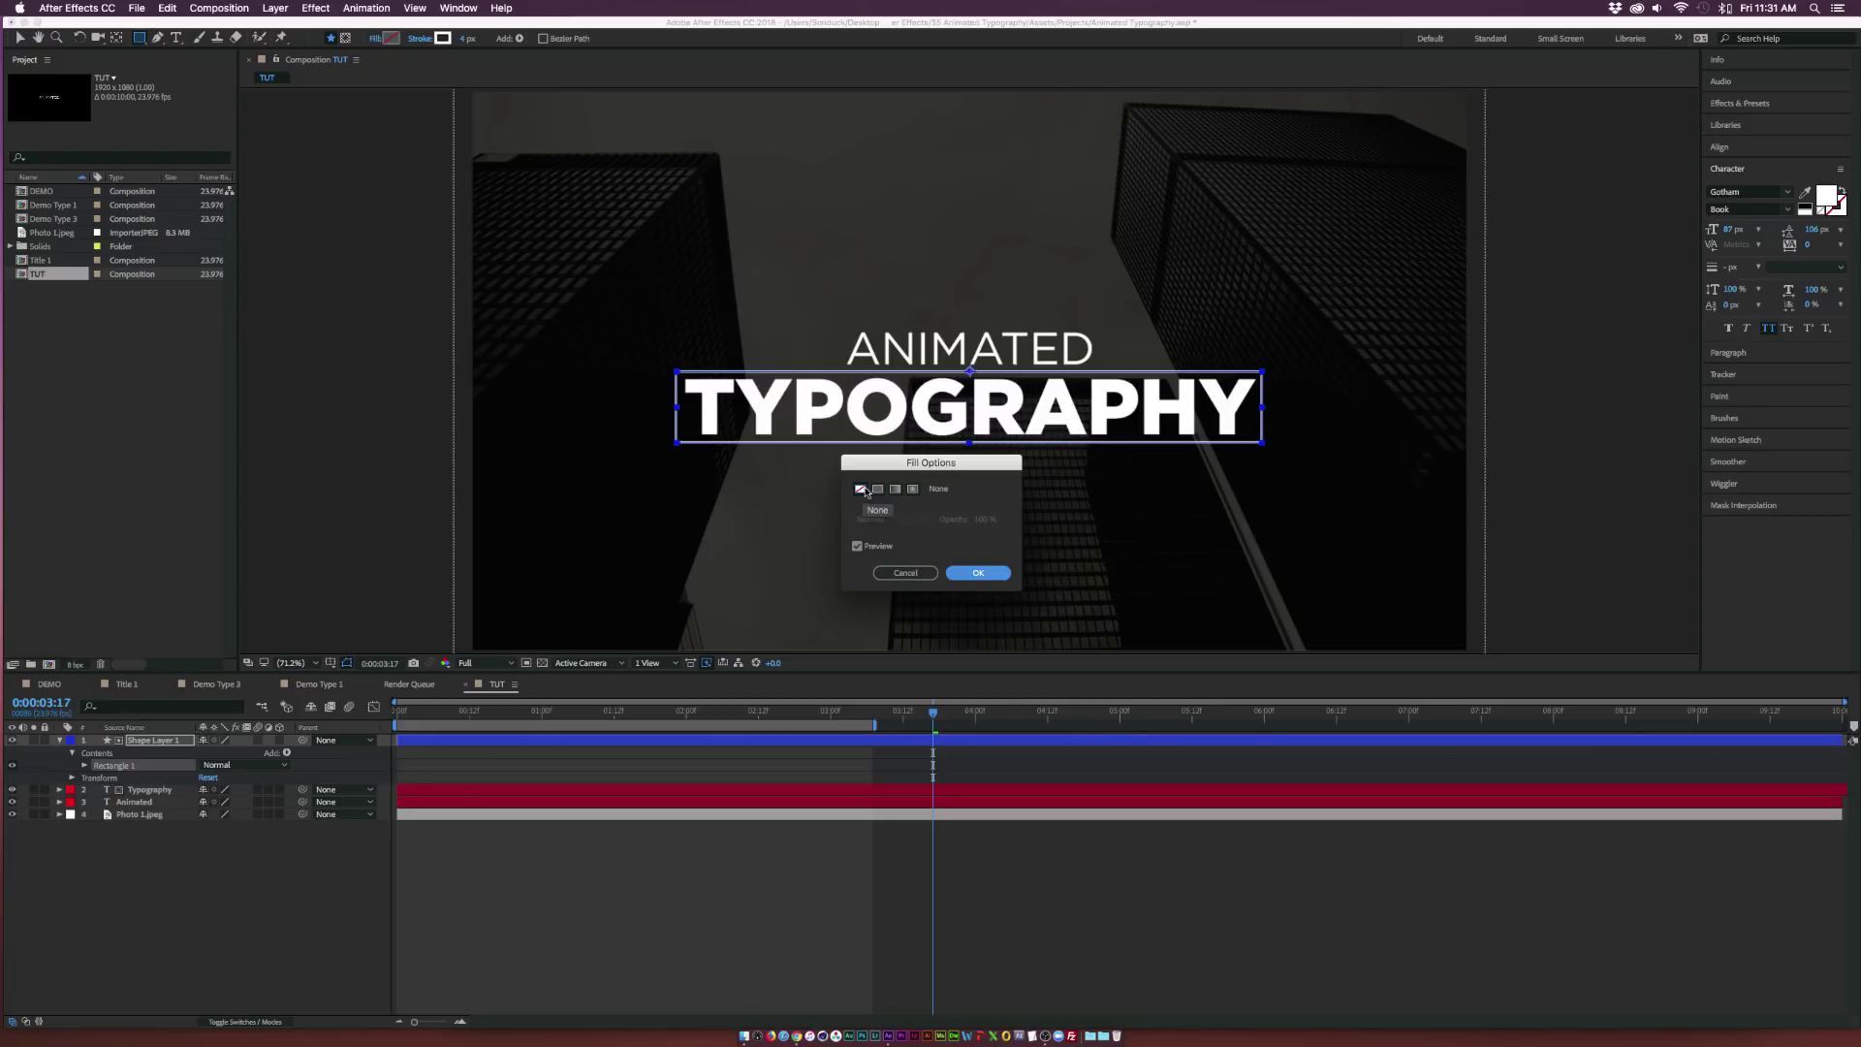
left_click(974, 574)
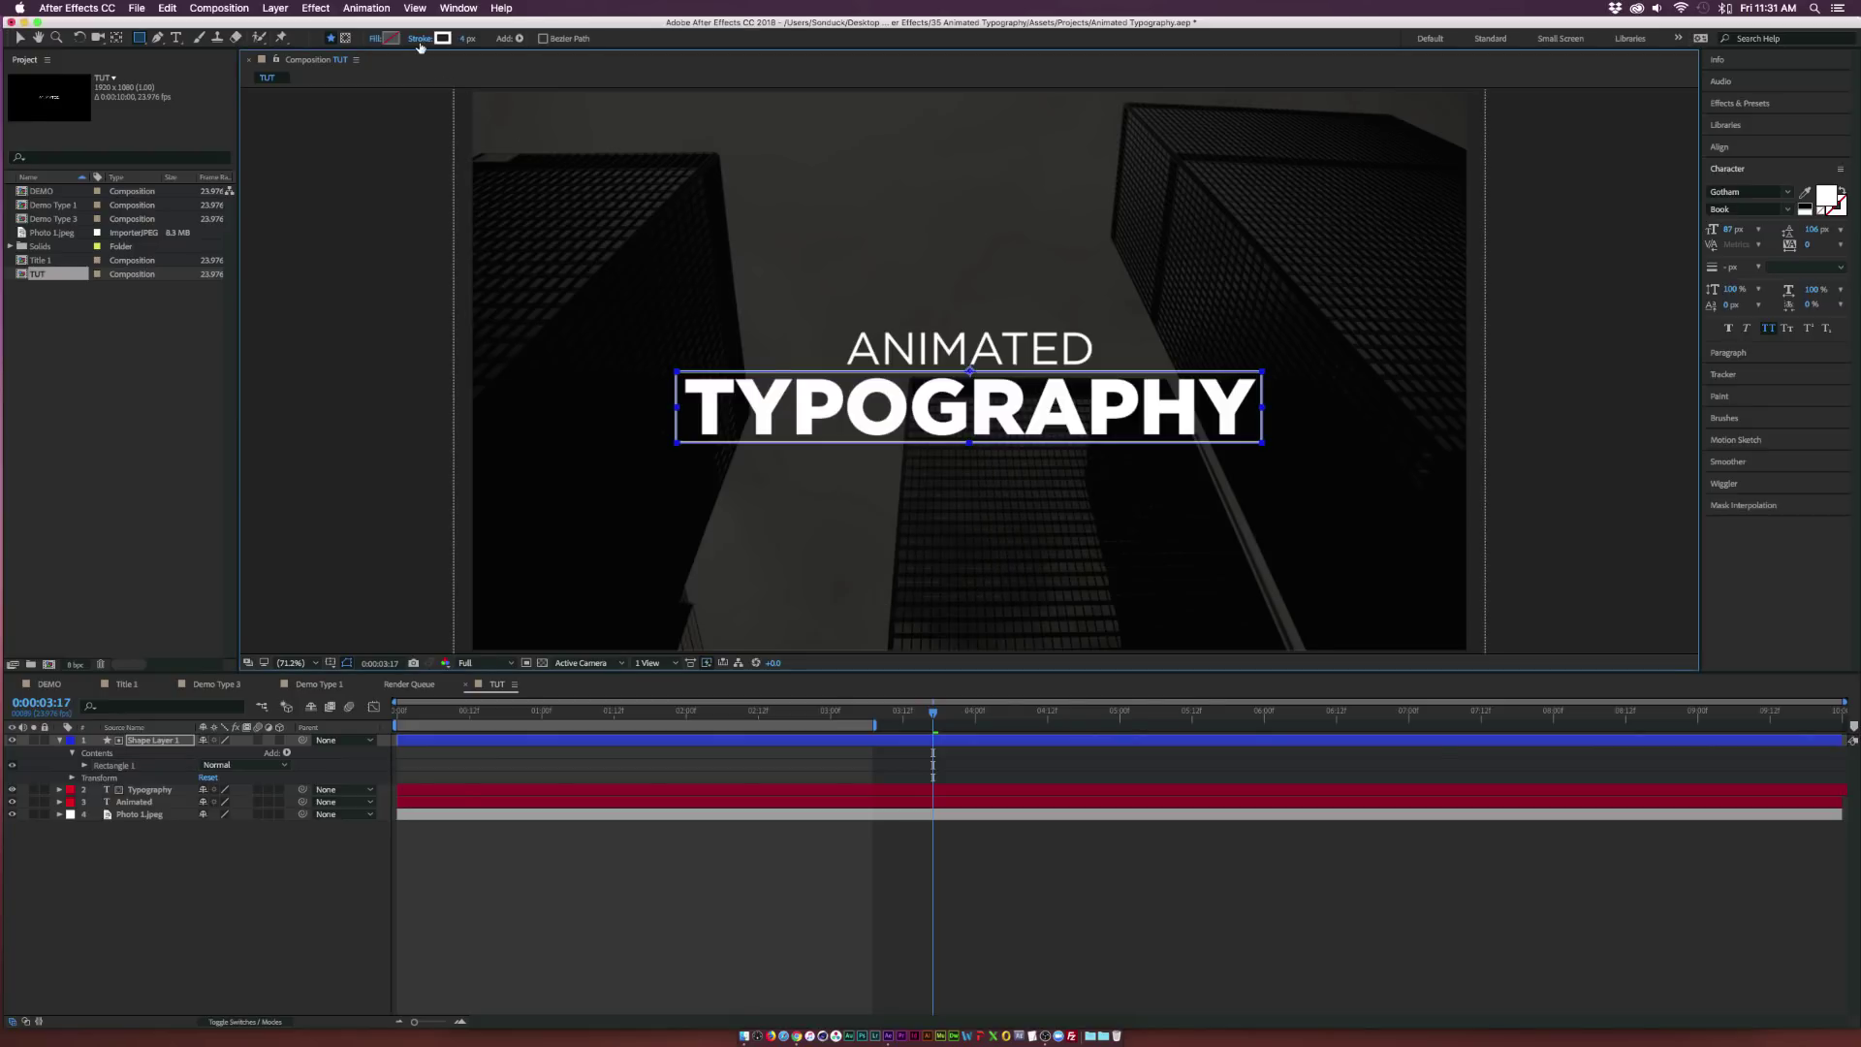
left_click(419, 41)
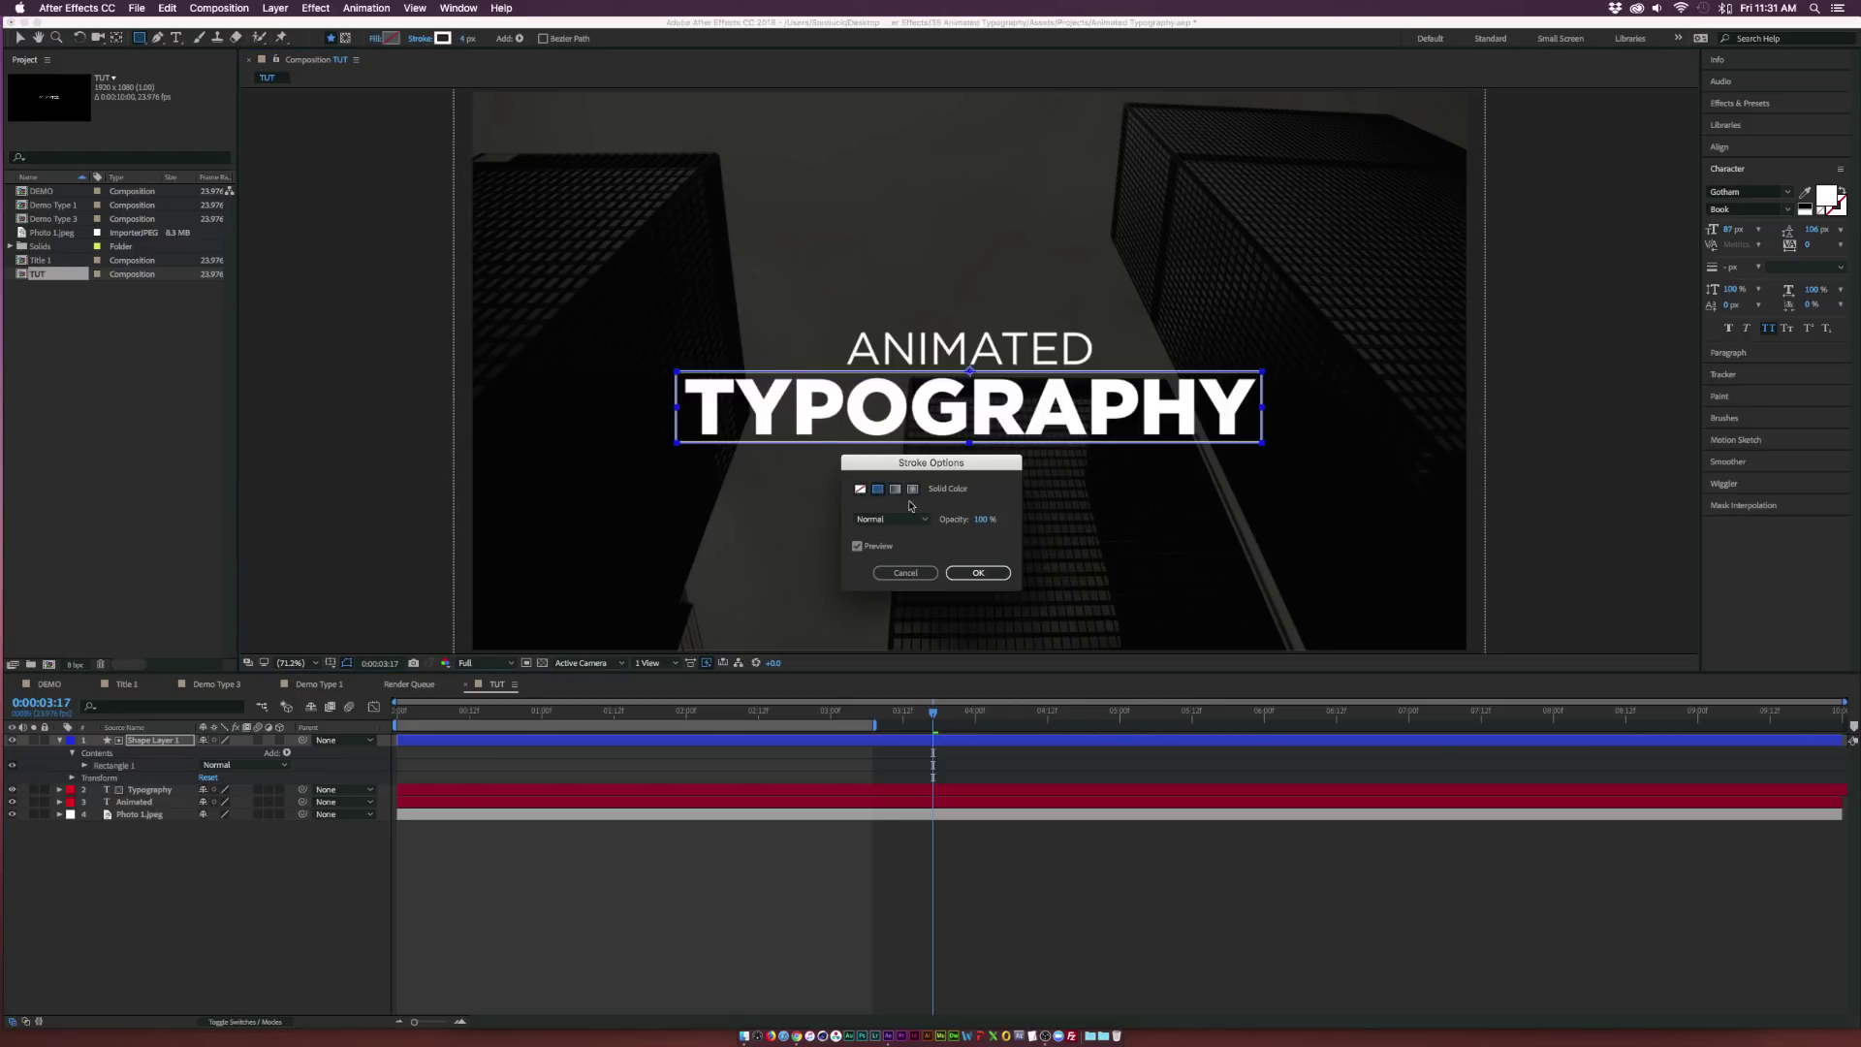
left_click(978, 573)
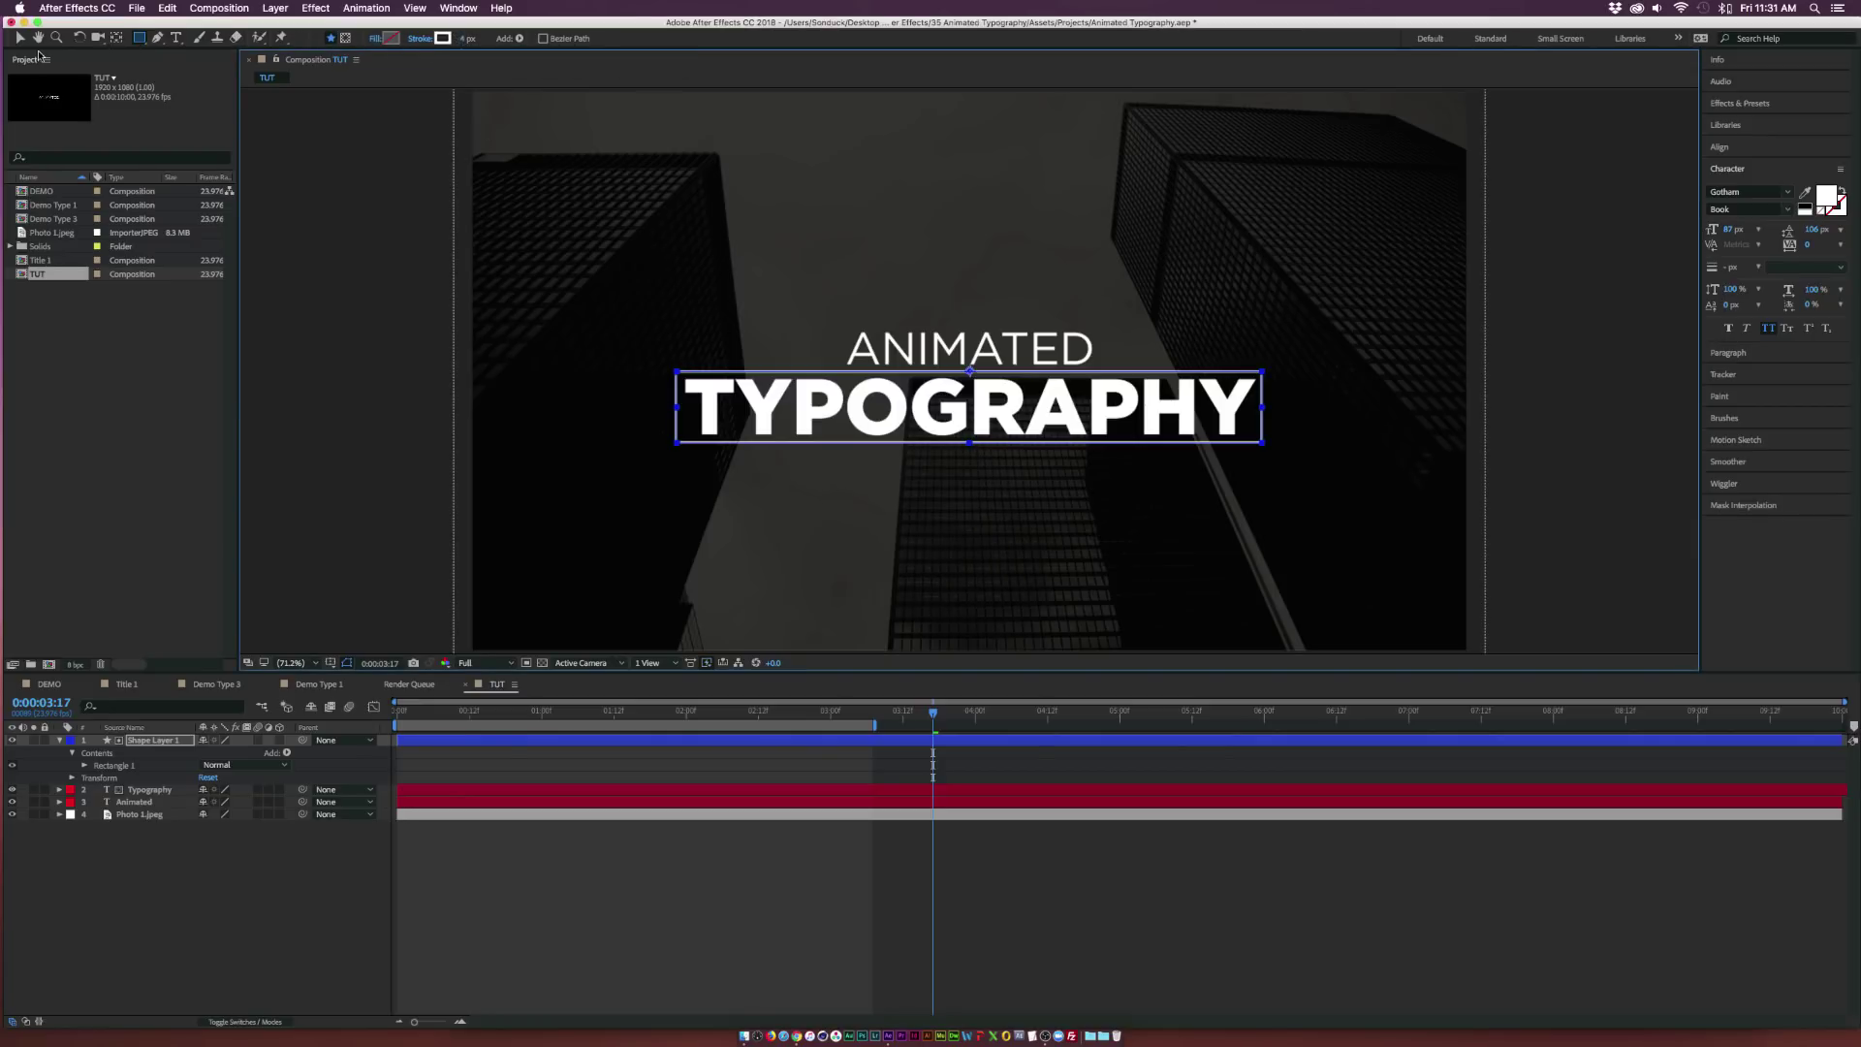
left_click(16, 39)
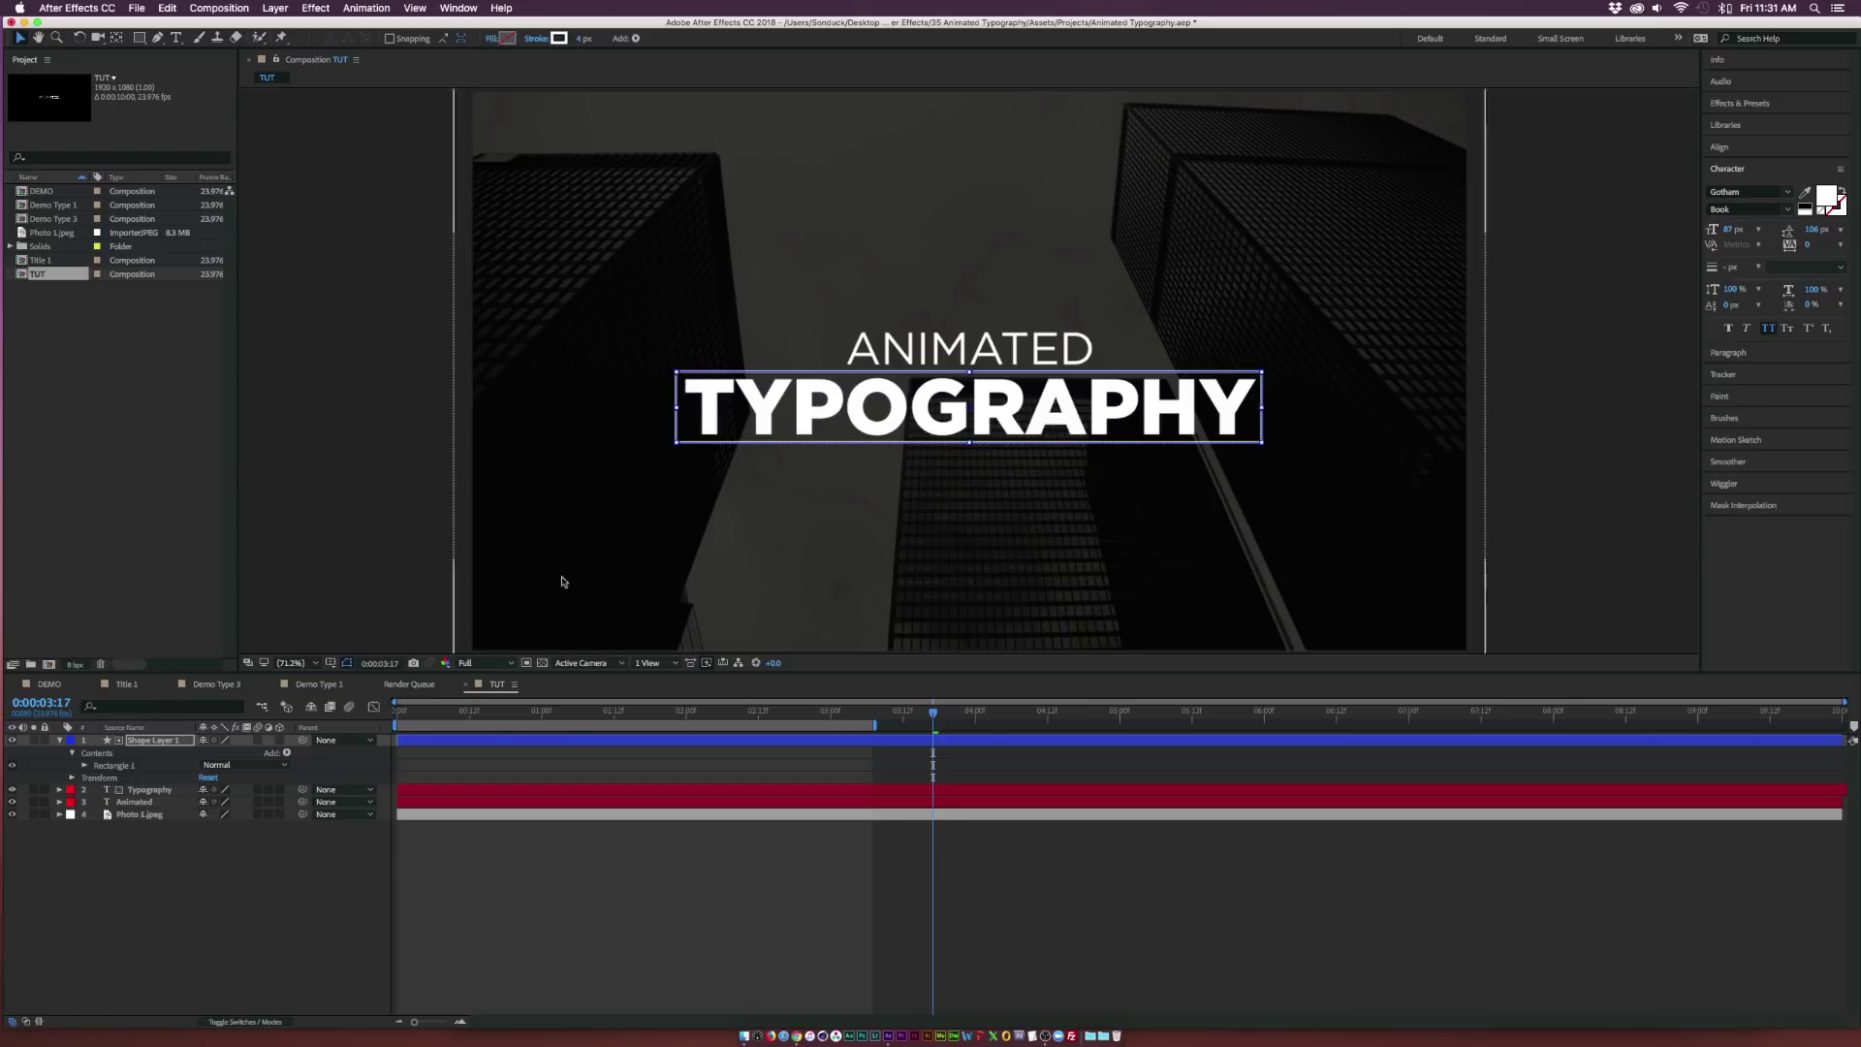
left_click(282, 914)
Center Shape Layer 1 horizontally in the composition and check its alignment around the text up close.
left_click(143, 738)
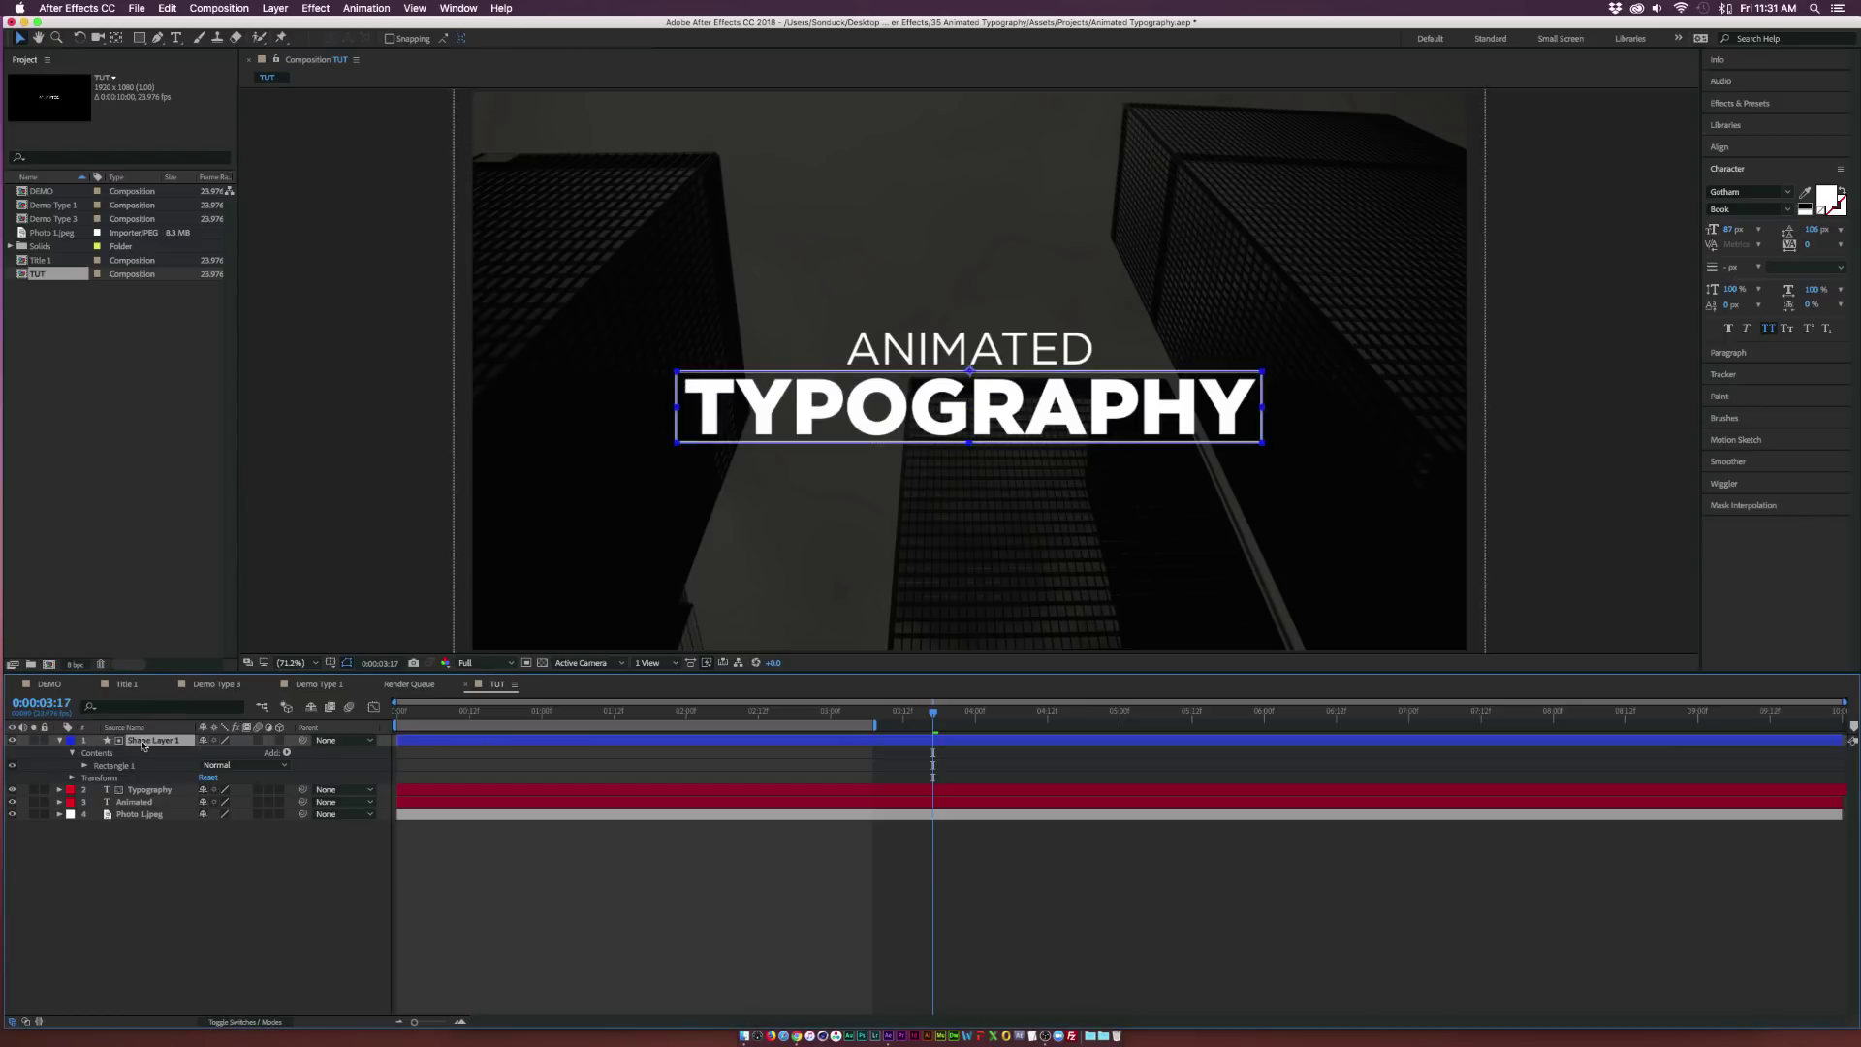
left_click(1742, 146)
left_click(1741, 184)
left_click(282, 885)
key("slash")
key("period")
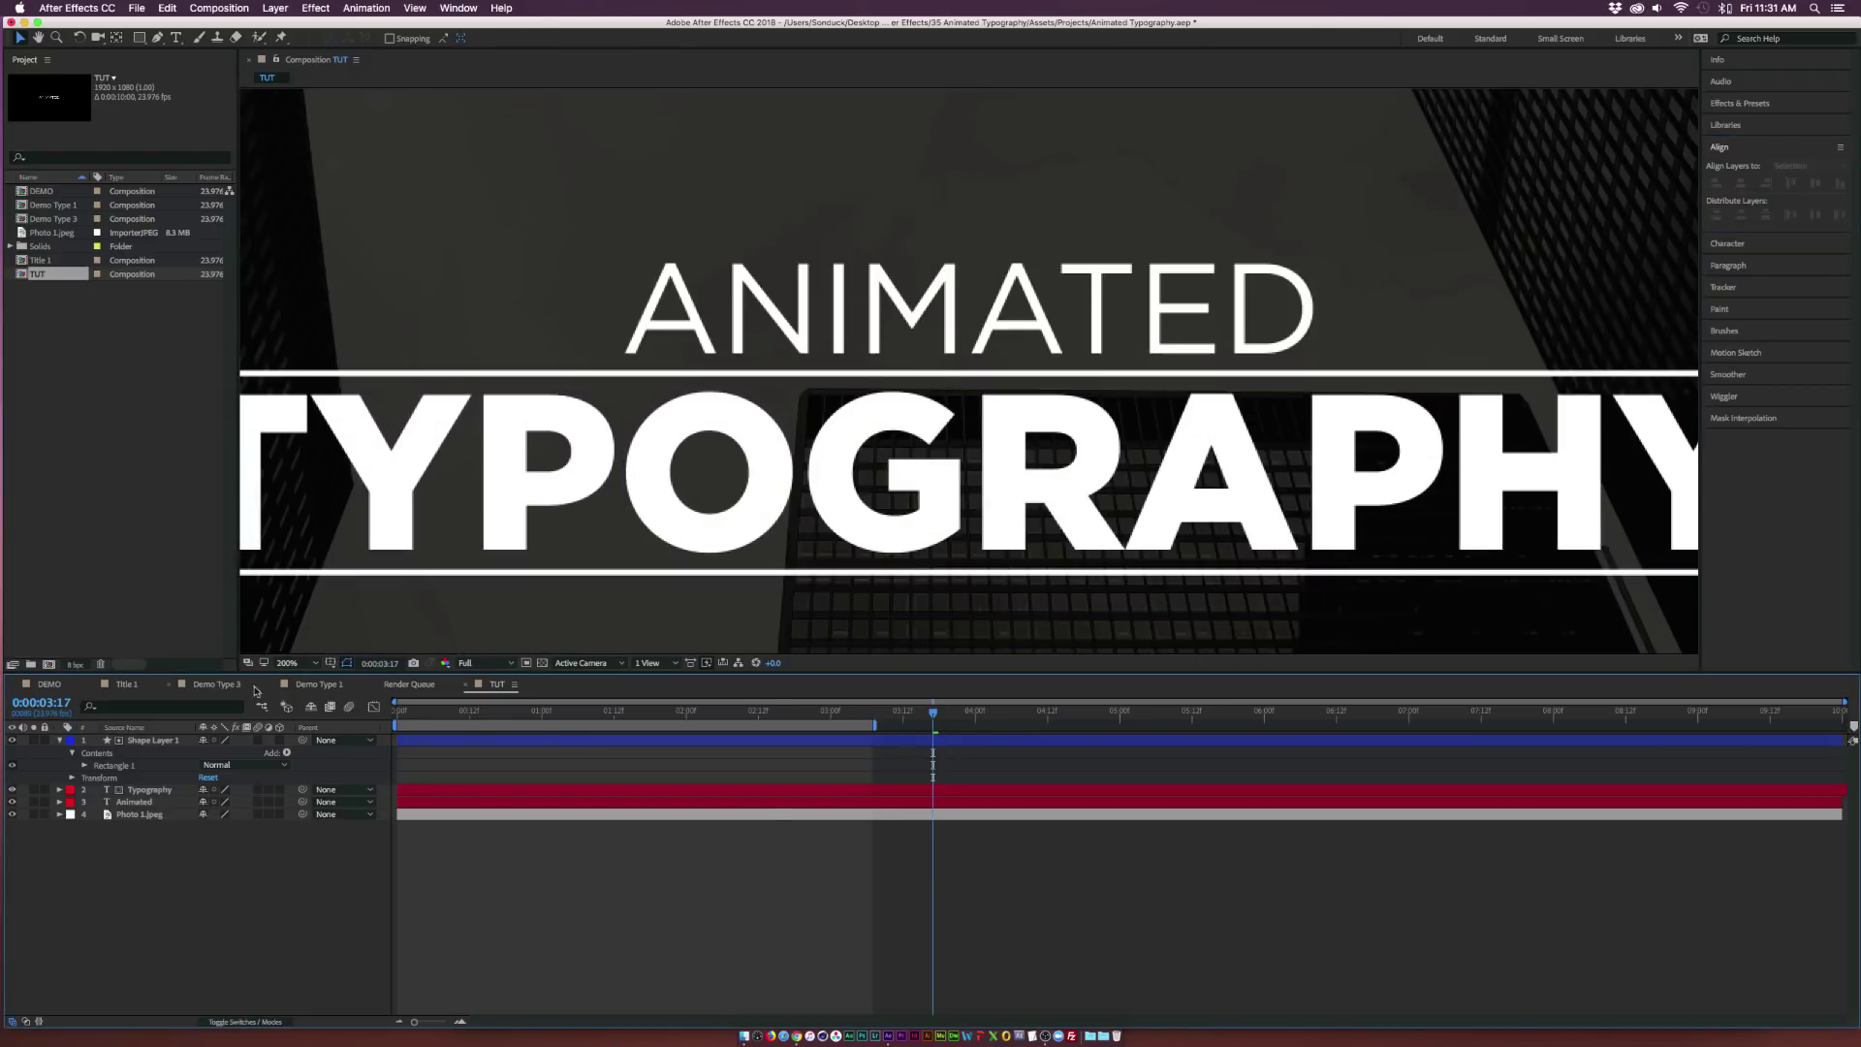
left_click(138, 741)
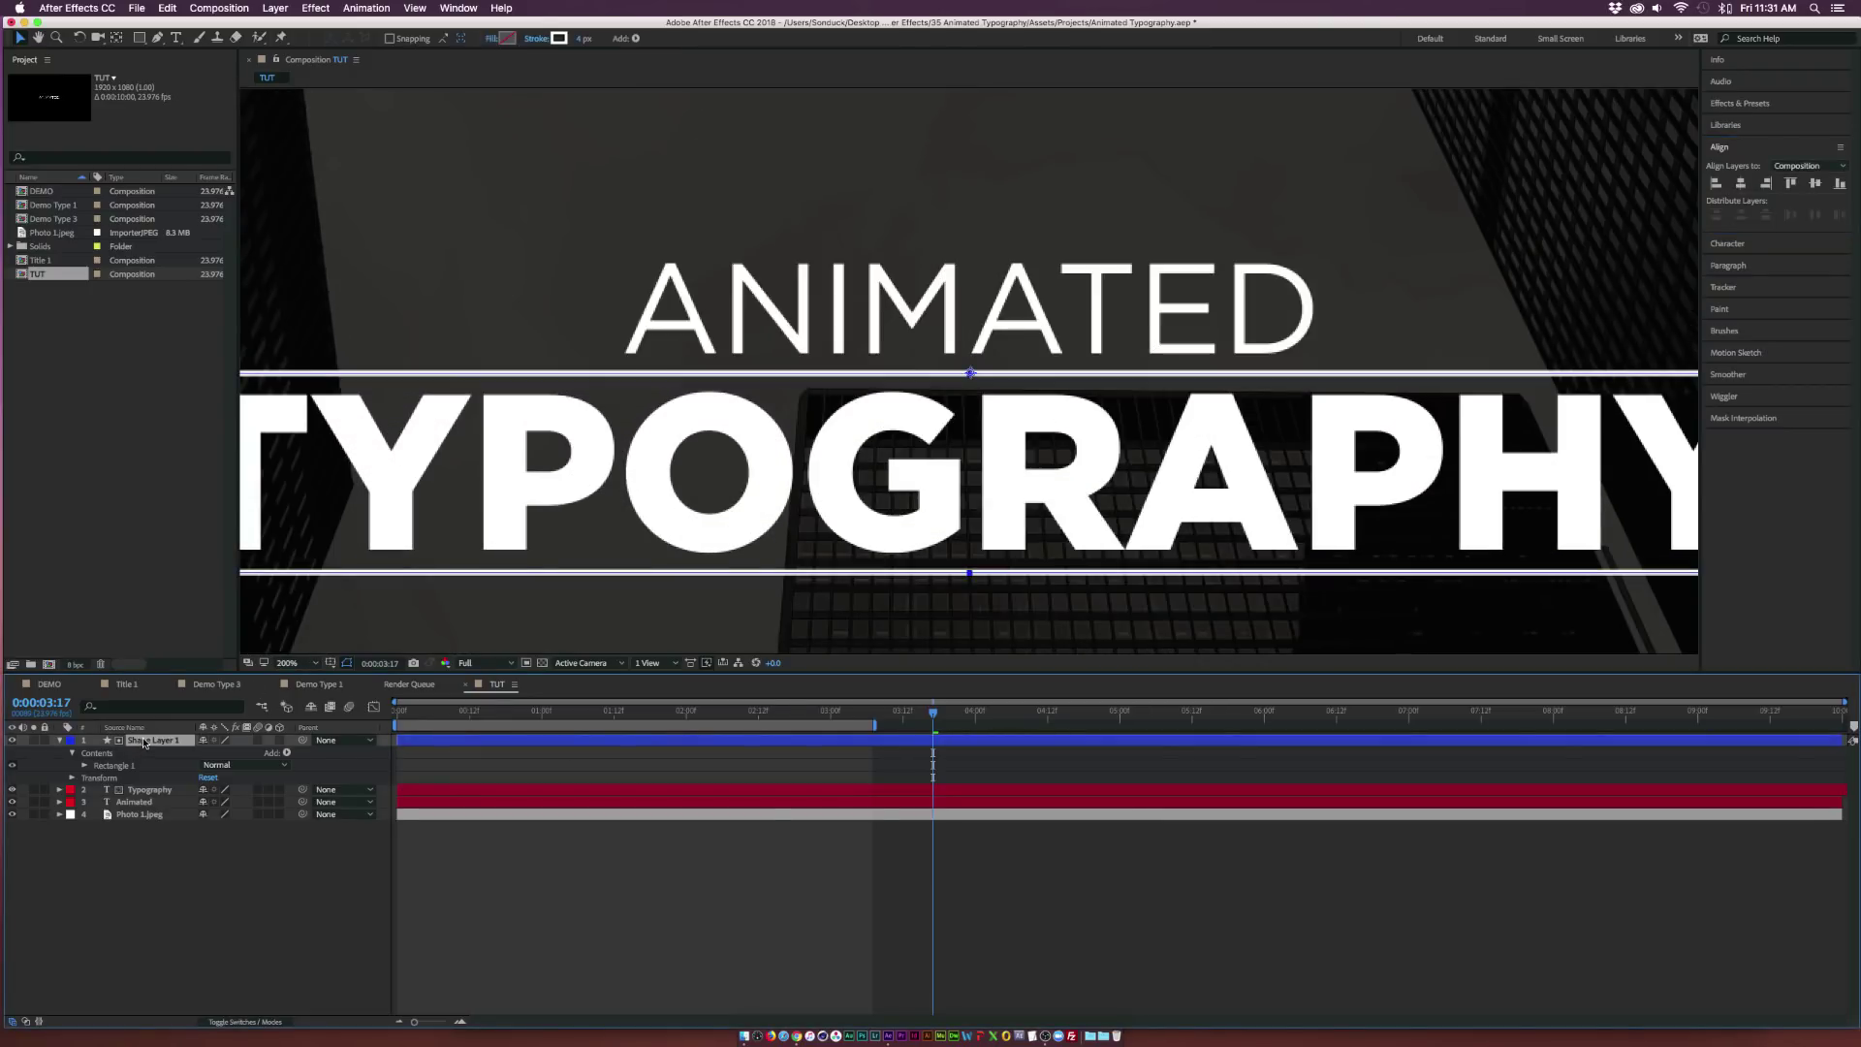
key("slash")
key("F2")
Add Trim Paths to Shape Layer 1 and expand its properties.
left_click(456, 713)
left_click_drag(465, 723, 493, 717)
left_click(160, 741)
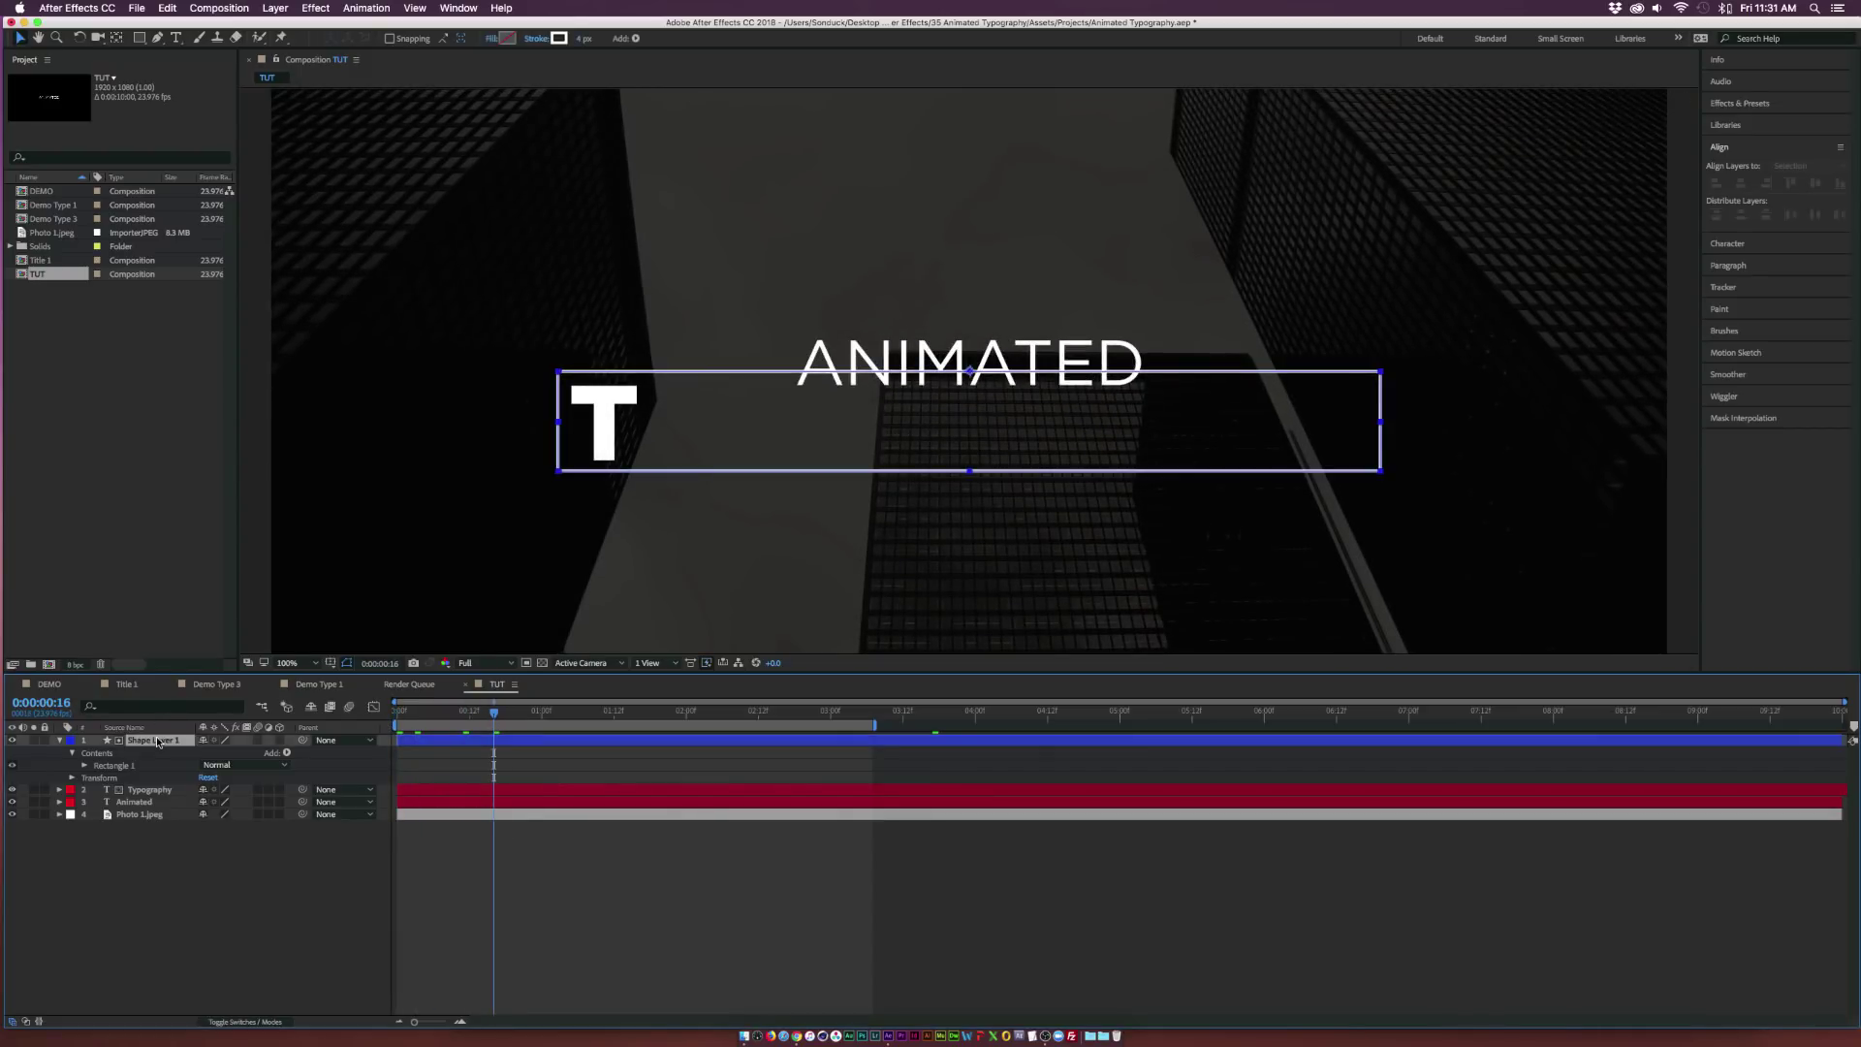
left_click(288, 754)
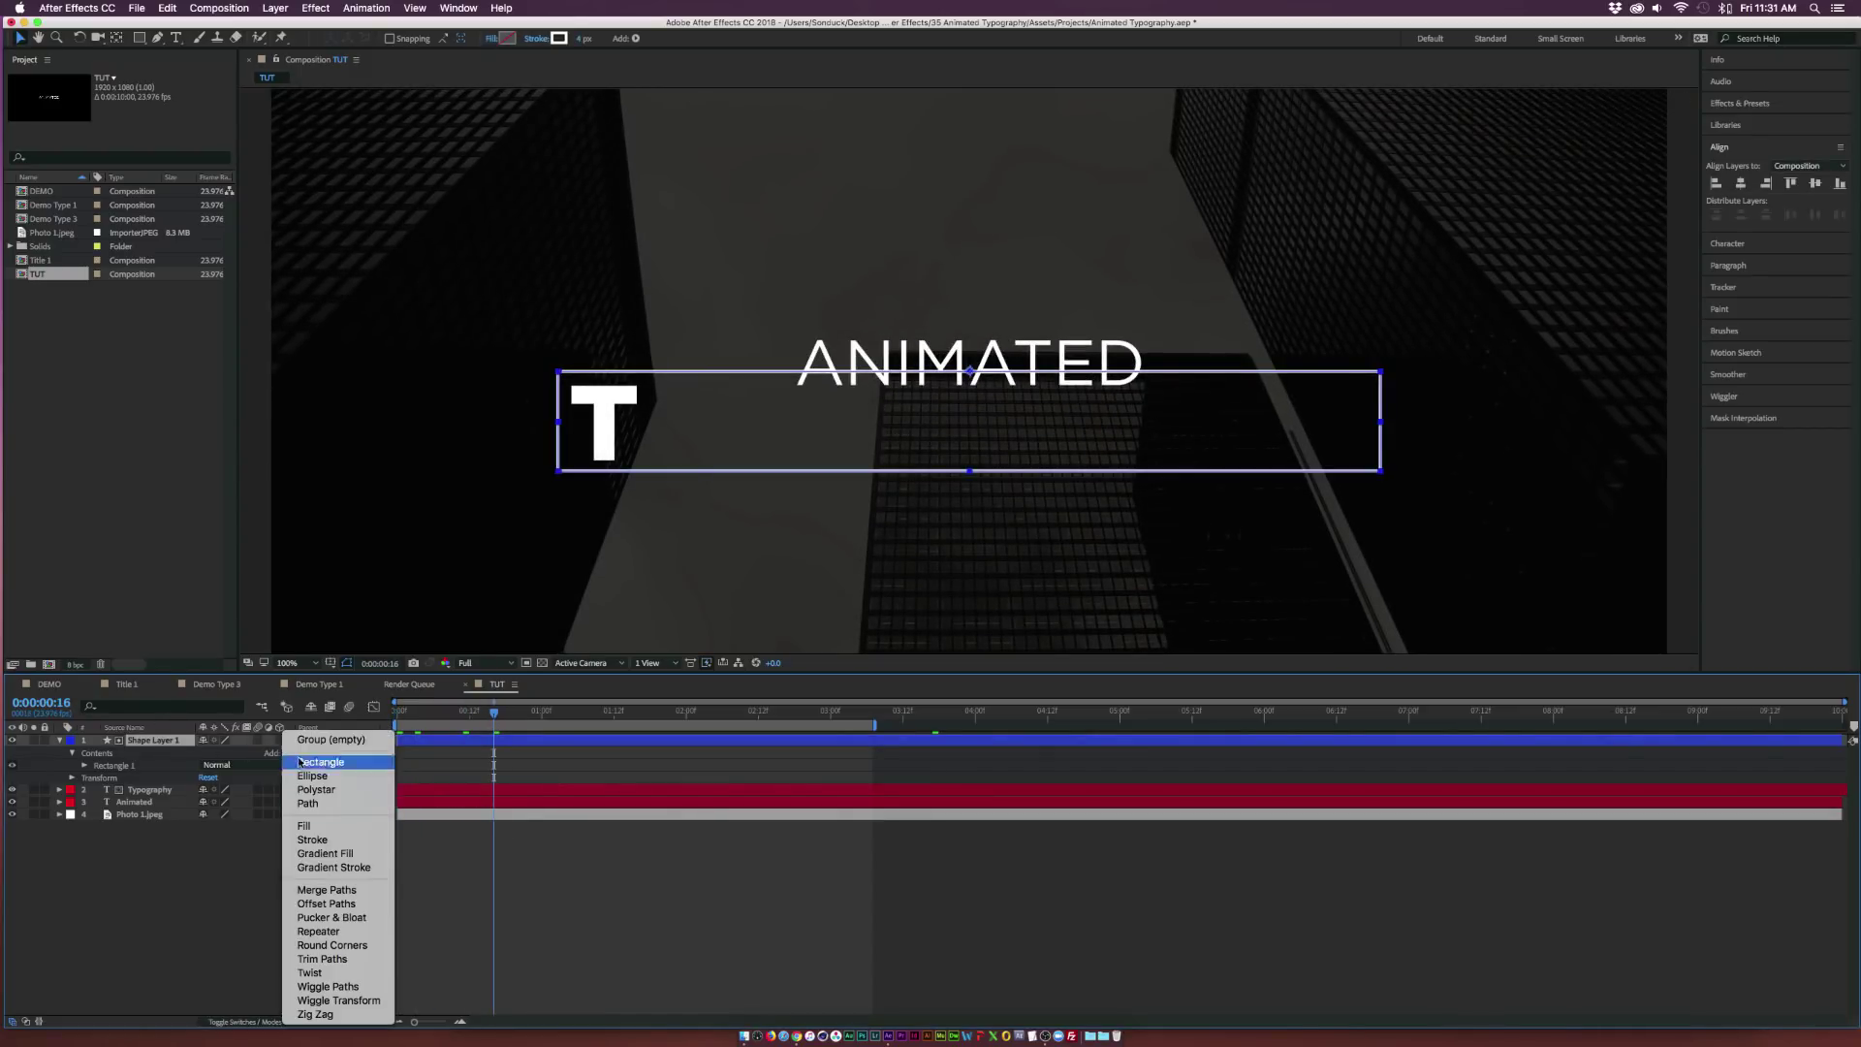
left_click(323, 958)
left_click(85, 778)
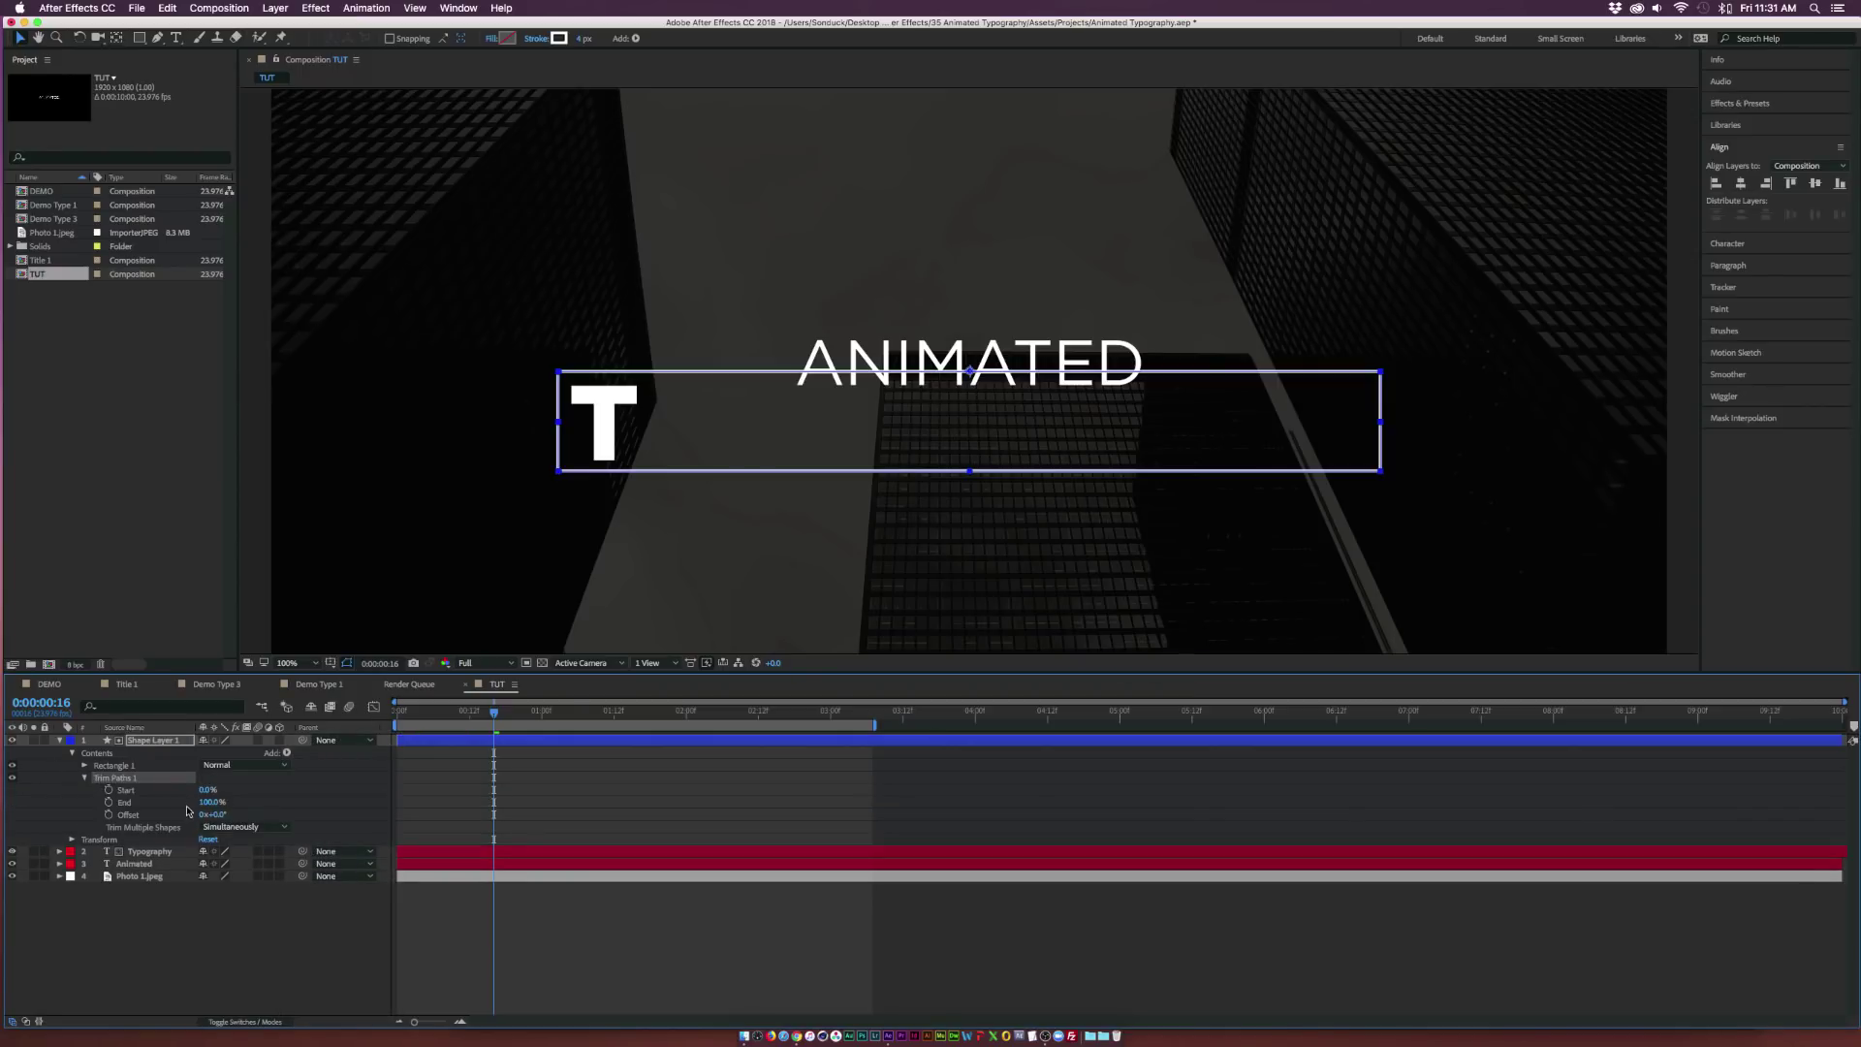
At 0:00, set the Trim Paths Start and End to 50% and enable keyframing for both.
mouse_move(206, 790)
left_mouse_down()
mouse_move(206, 810)
mouse_move(189, 804)
left_mouse_up()
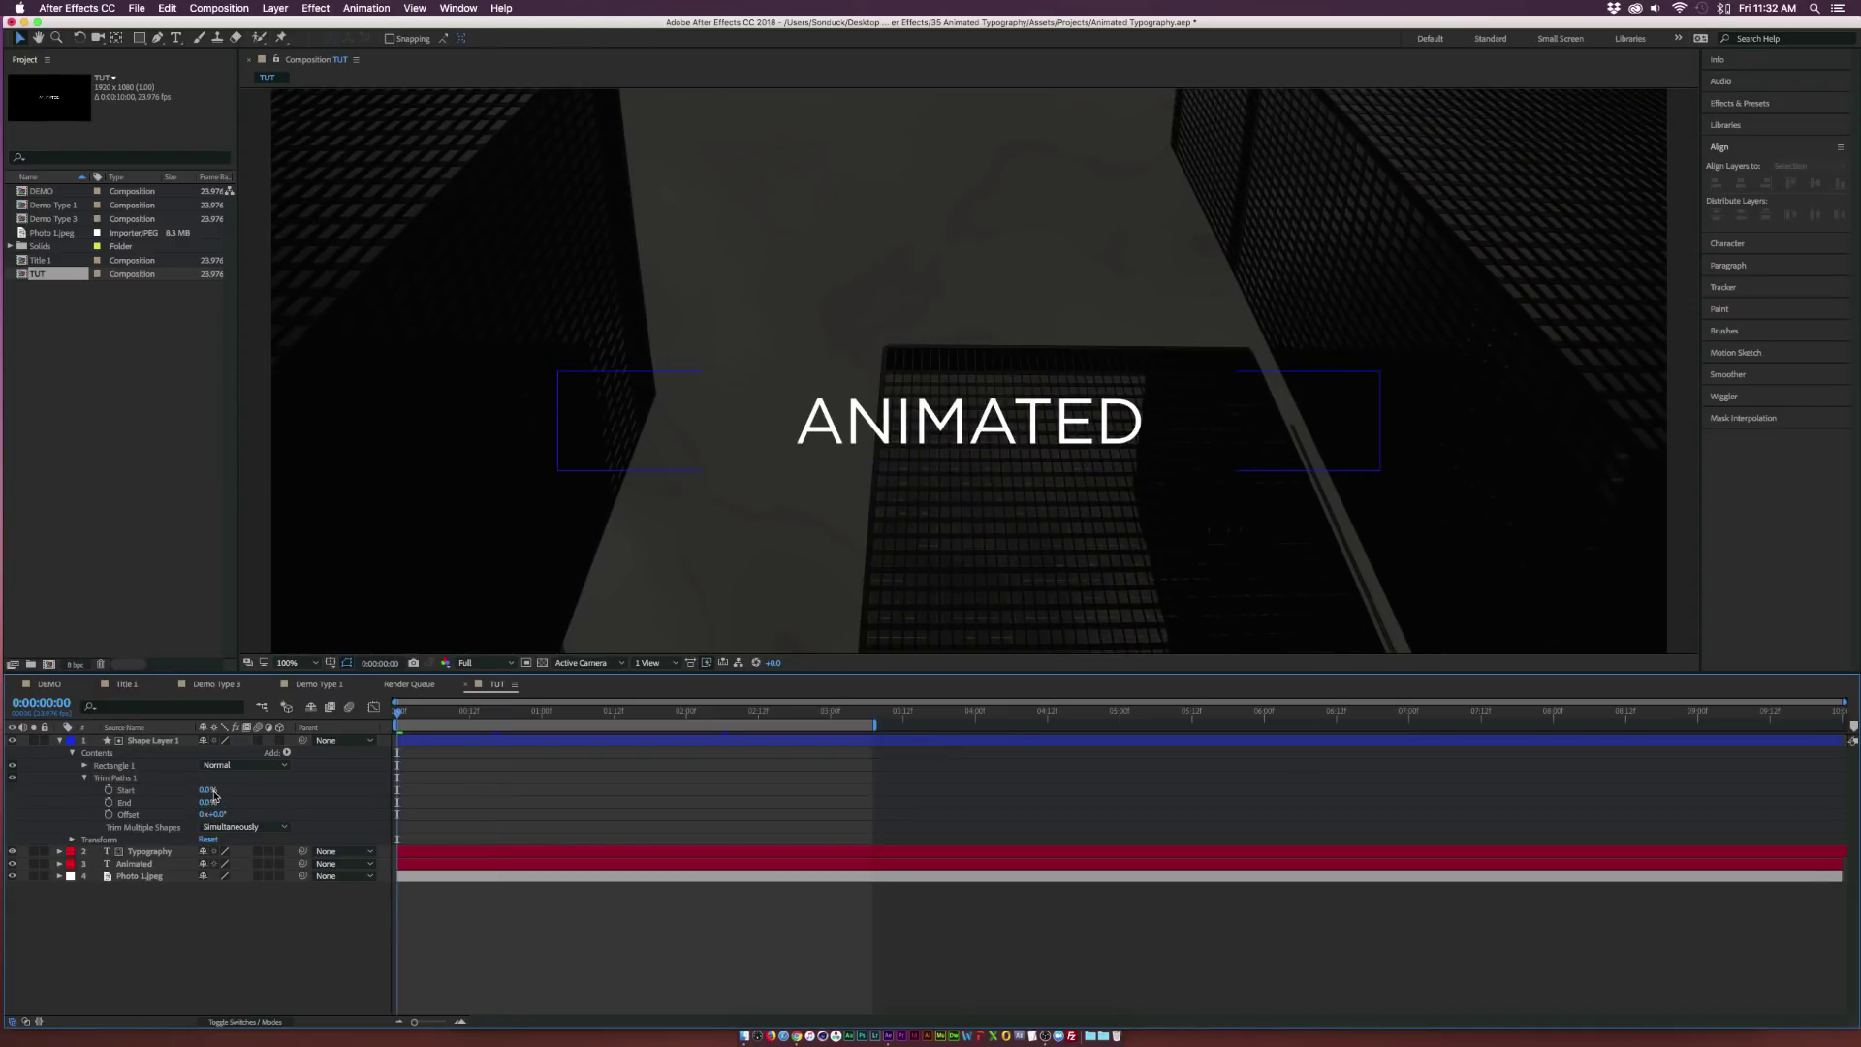
left_click(203, 790)
type("50")
key("Return")
type("50")
key("Return")
left_click(260, 805)
left_click(109, 790)
left_click(108, 803)
At 2:12, set the Trim Paths Start to 100% and End to 0%, and preview the frame drawing on.
left_click_drag(397, 712, 761, 721)
mouse_move(207, 792)
left_mouse_down()
mouse_move(255, 790)
mouse_move(169, 802)
left_mouse_up()
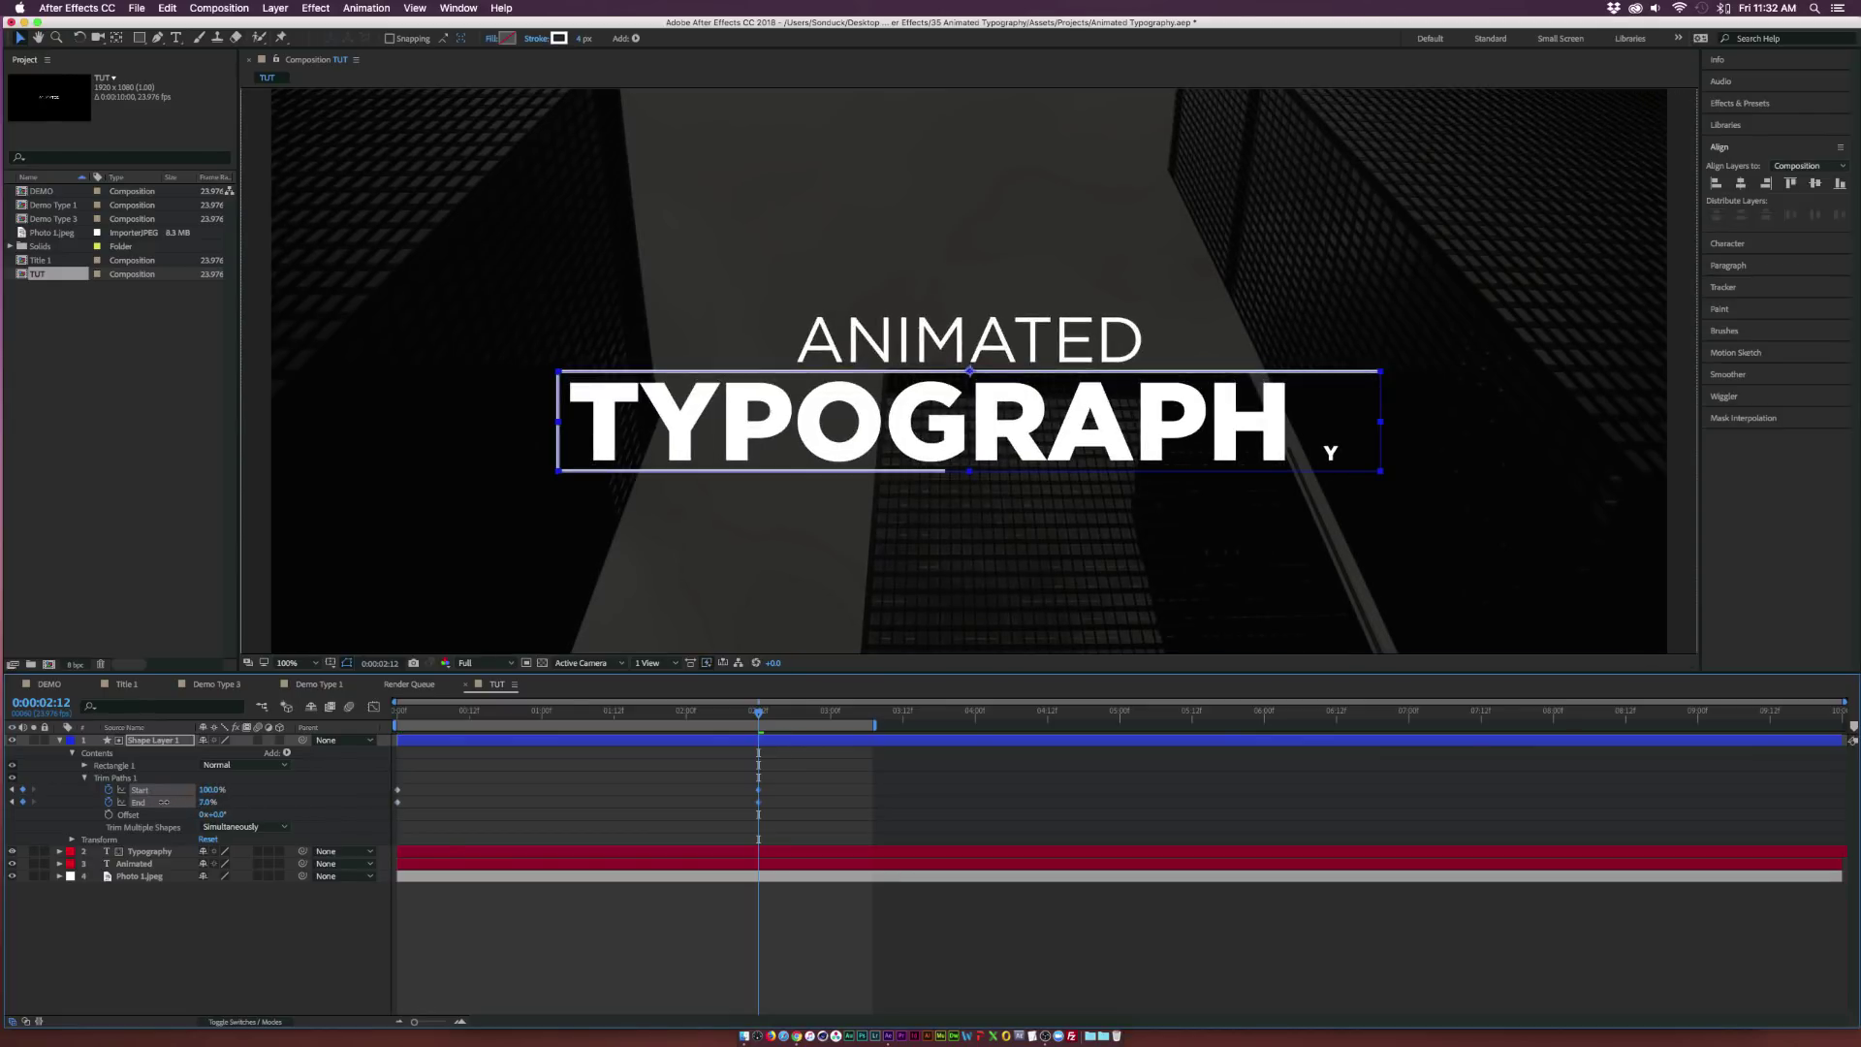
left_click_drag(462, 714, 398, 721)
key("space")
left_click_drag(602, 733, 433, 729)
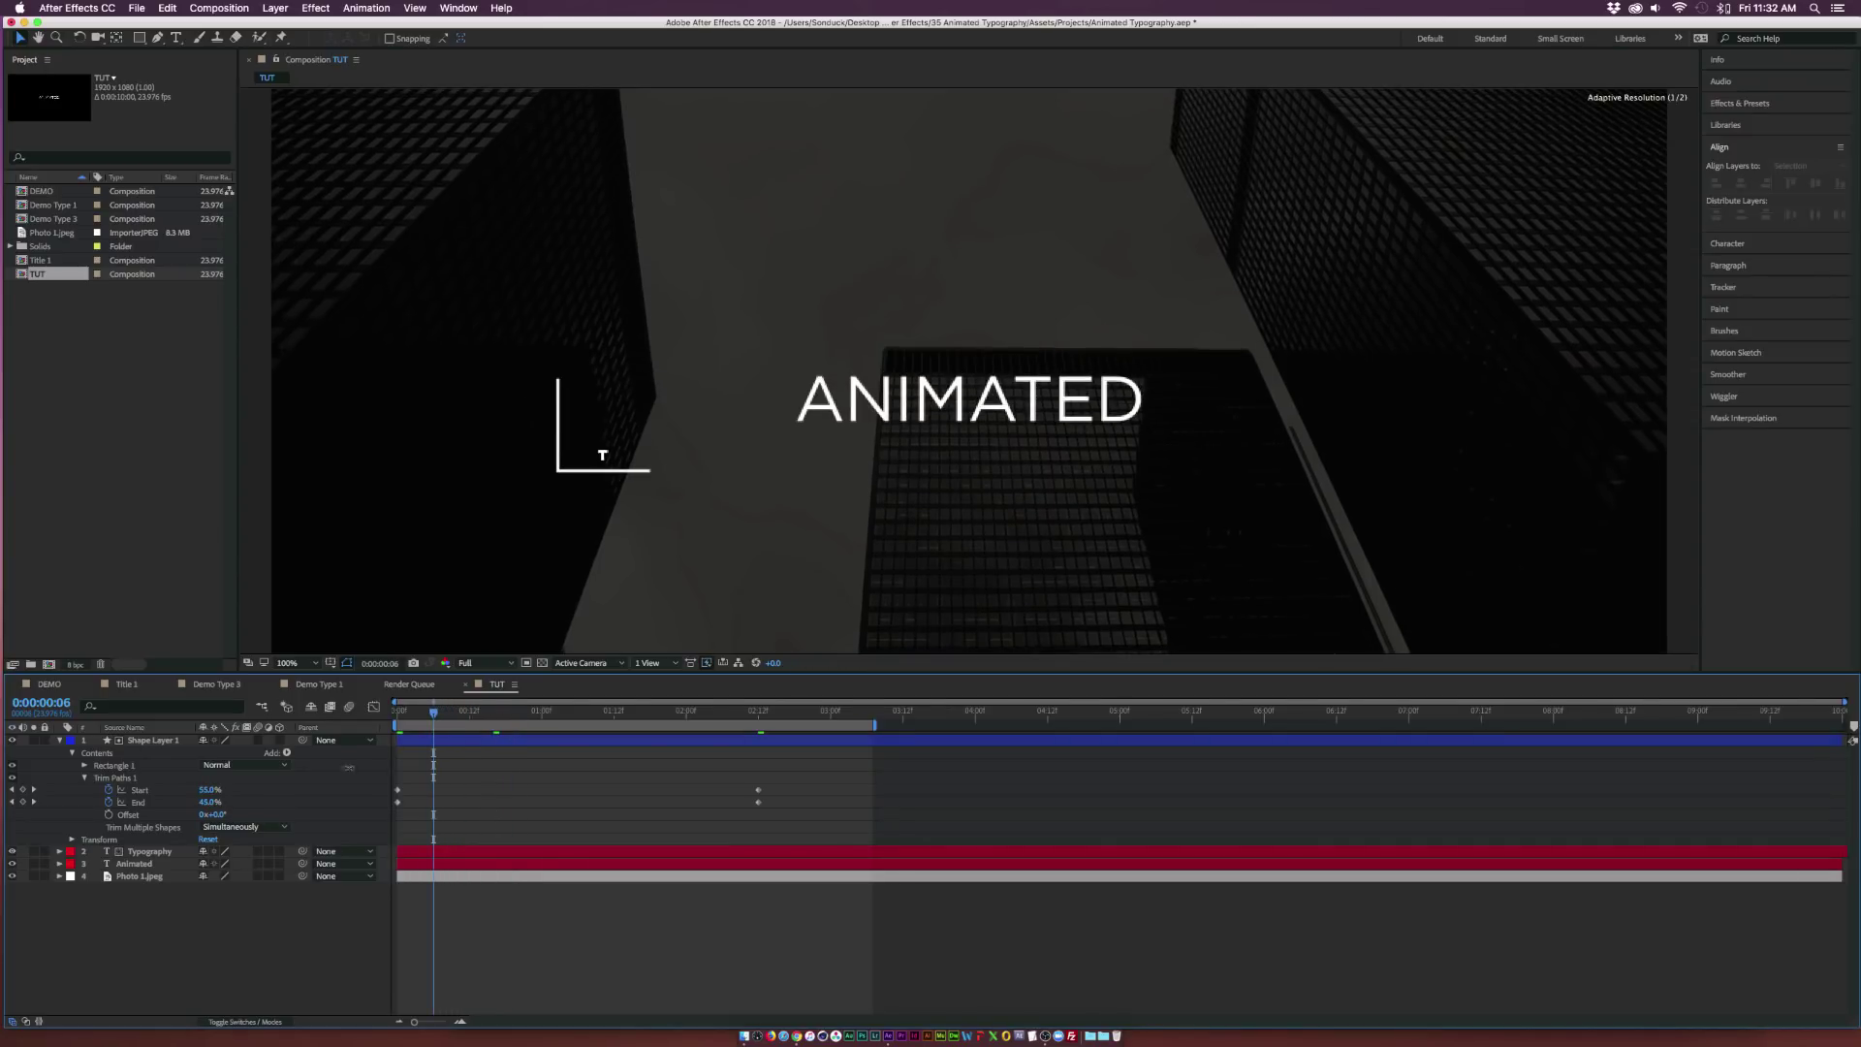
Increase the Trim Paths Offset to shift where the frame starts drawing, and play back the result.
left_click_drag(216, 815, 291, 819)
key("F2")
left_click_drag(433, 713, 635, 727)
key("space")
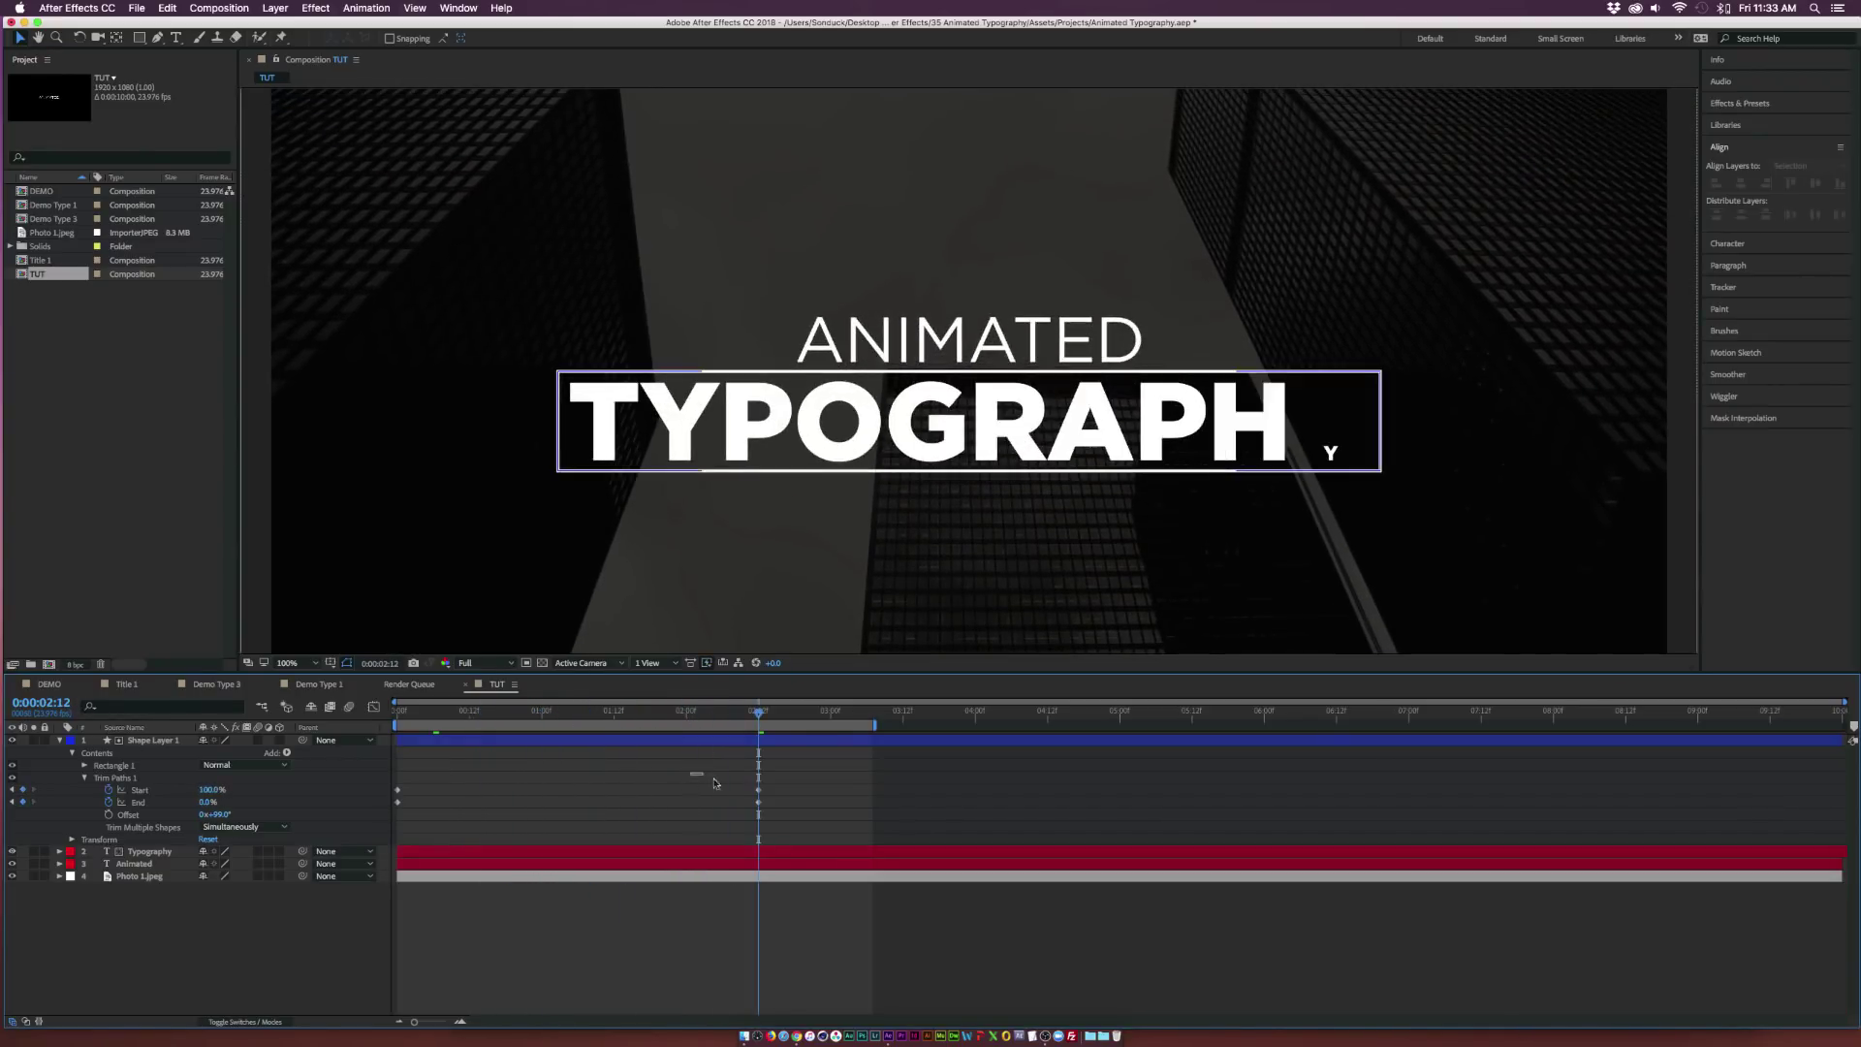
Apply Easy Ease to the Trim Paths Start and End keyframes at 2:12 and collapse Shape Layer 1.
left_click_drag(696, 777, 775, 821)
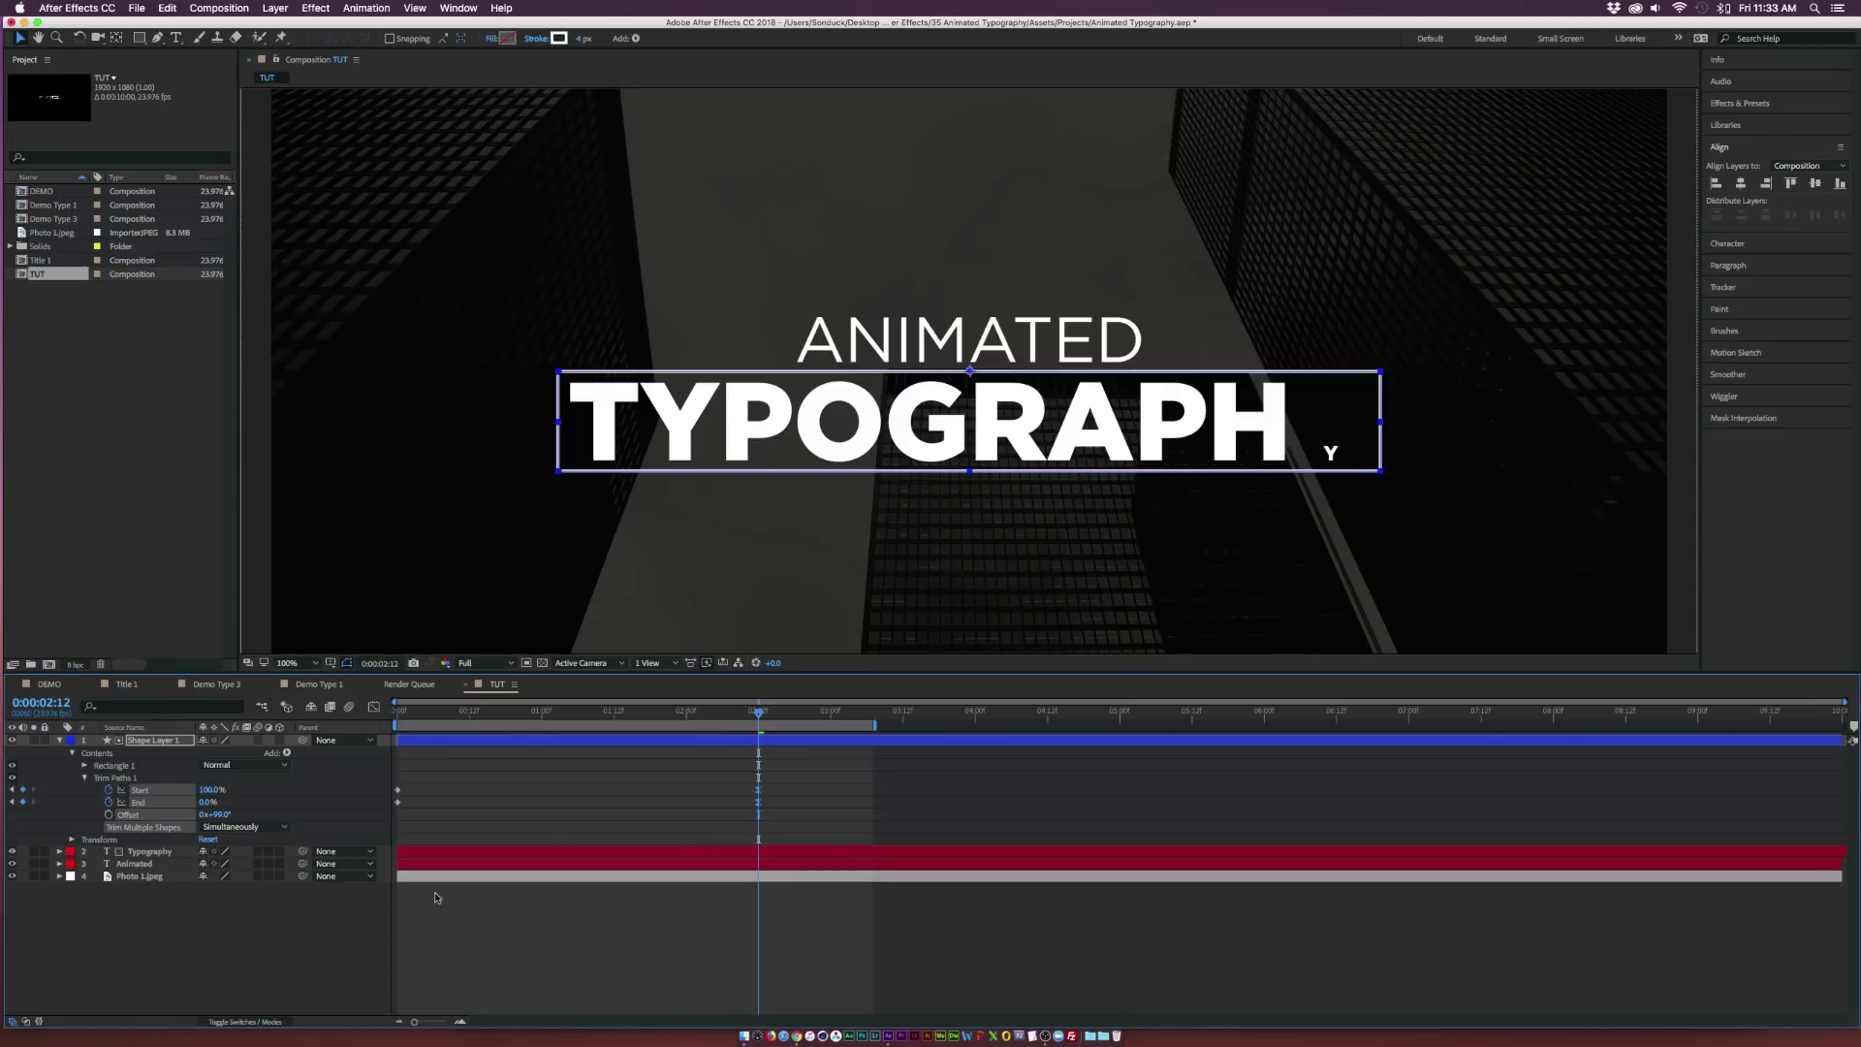
key("F2")
left_click(60, 741)
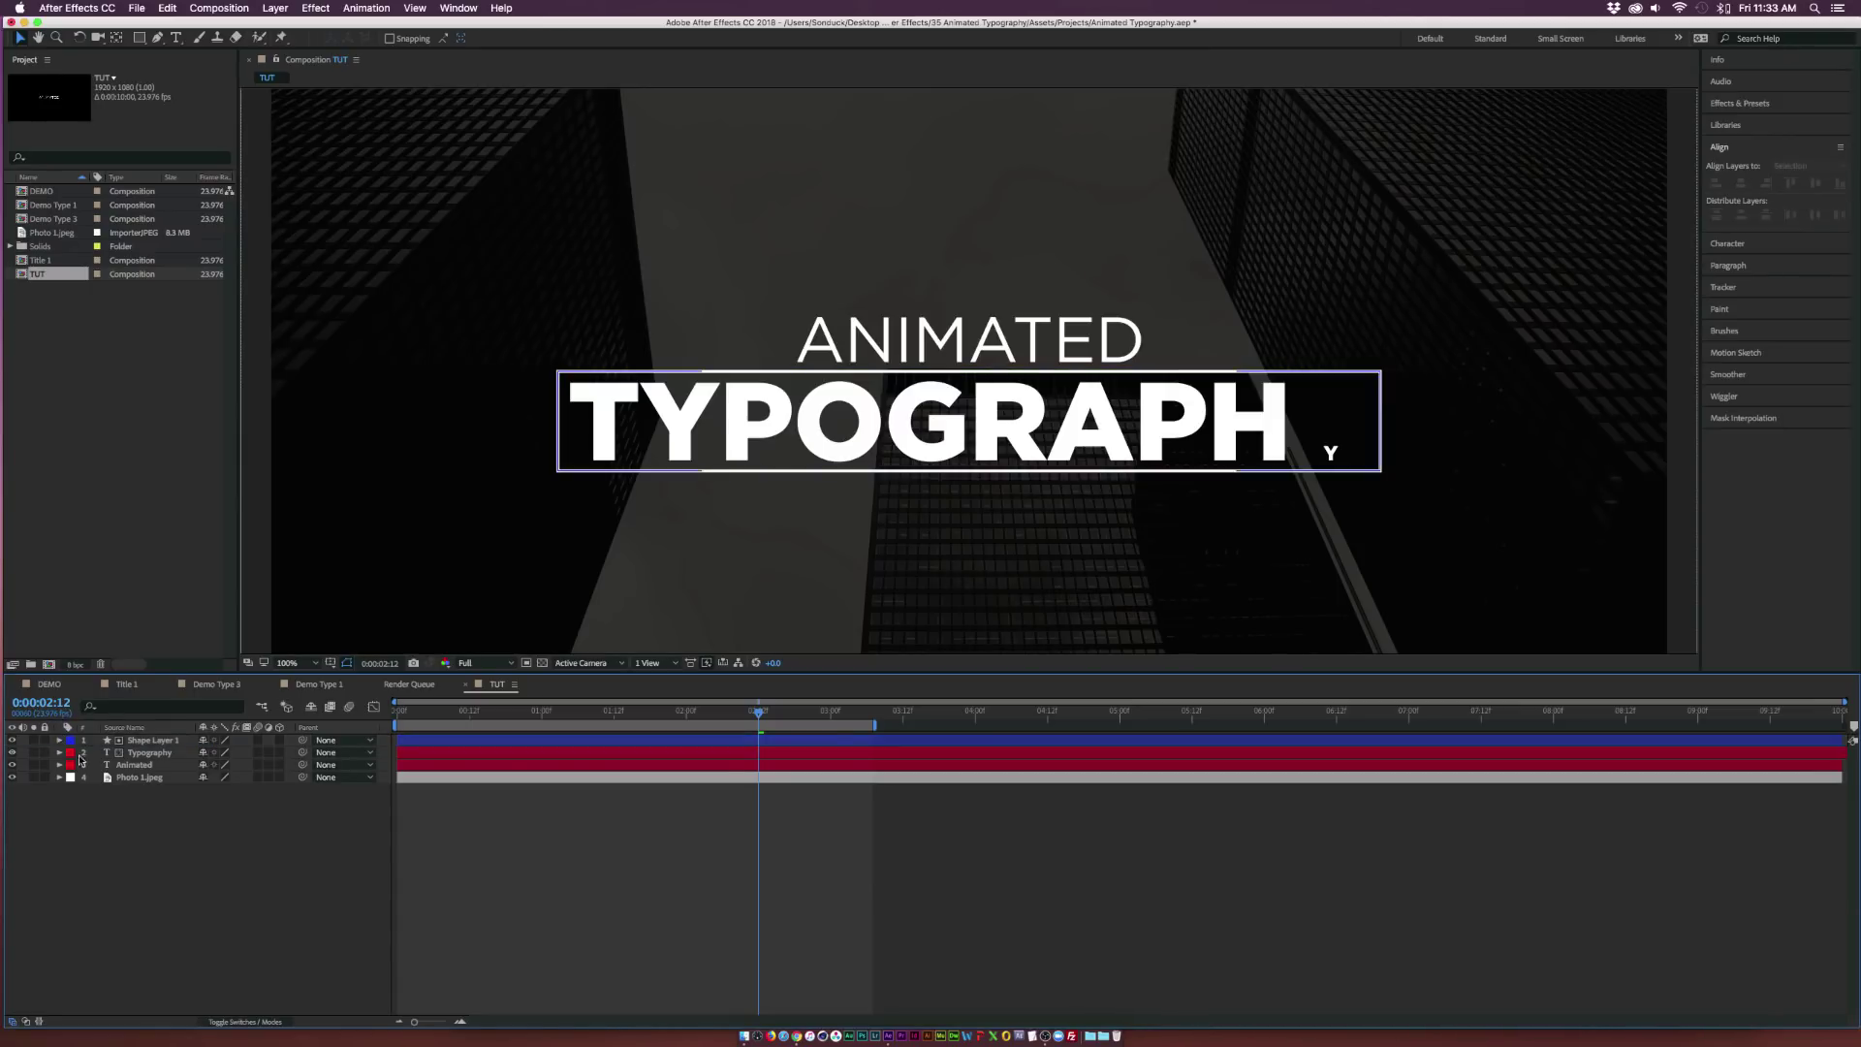
Pre-compose the Animated layer as "Text 1", moving all attributes into the new composition.
left_click(140, 766)
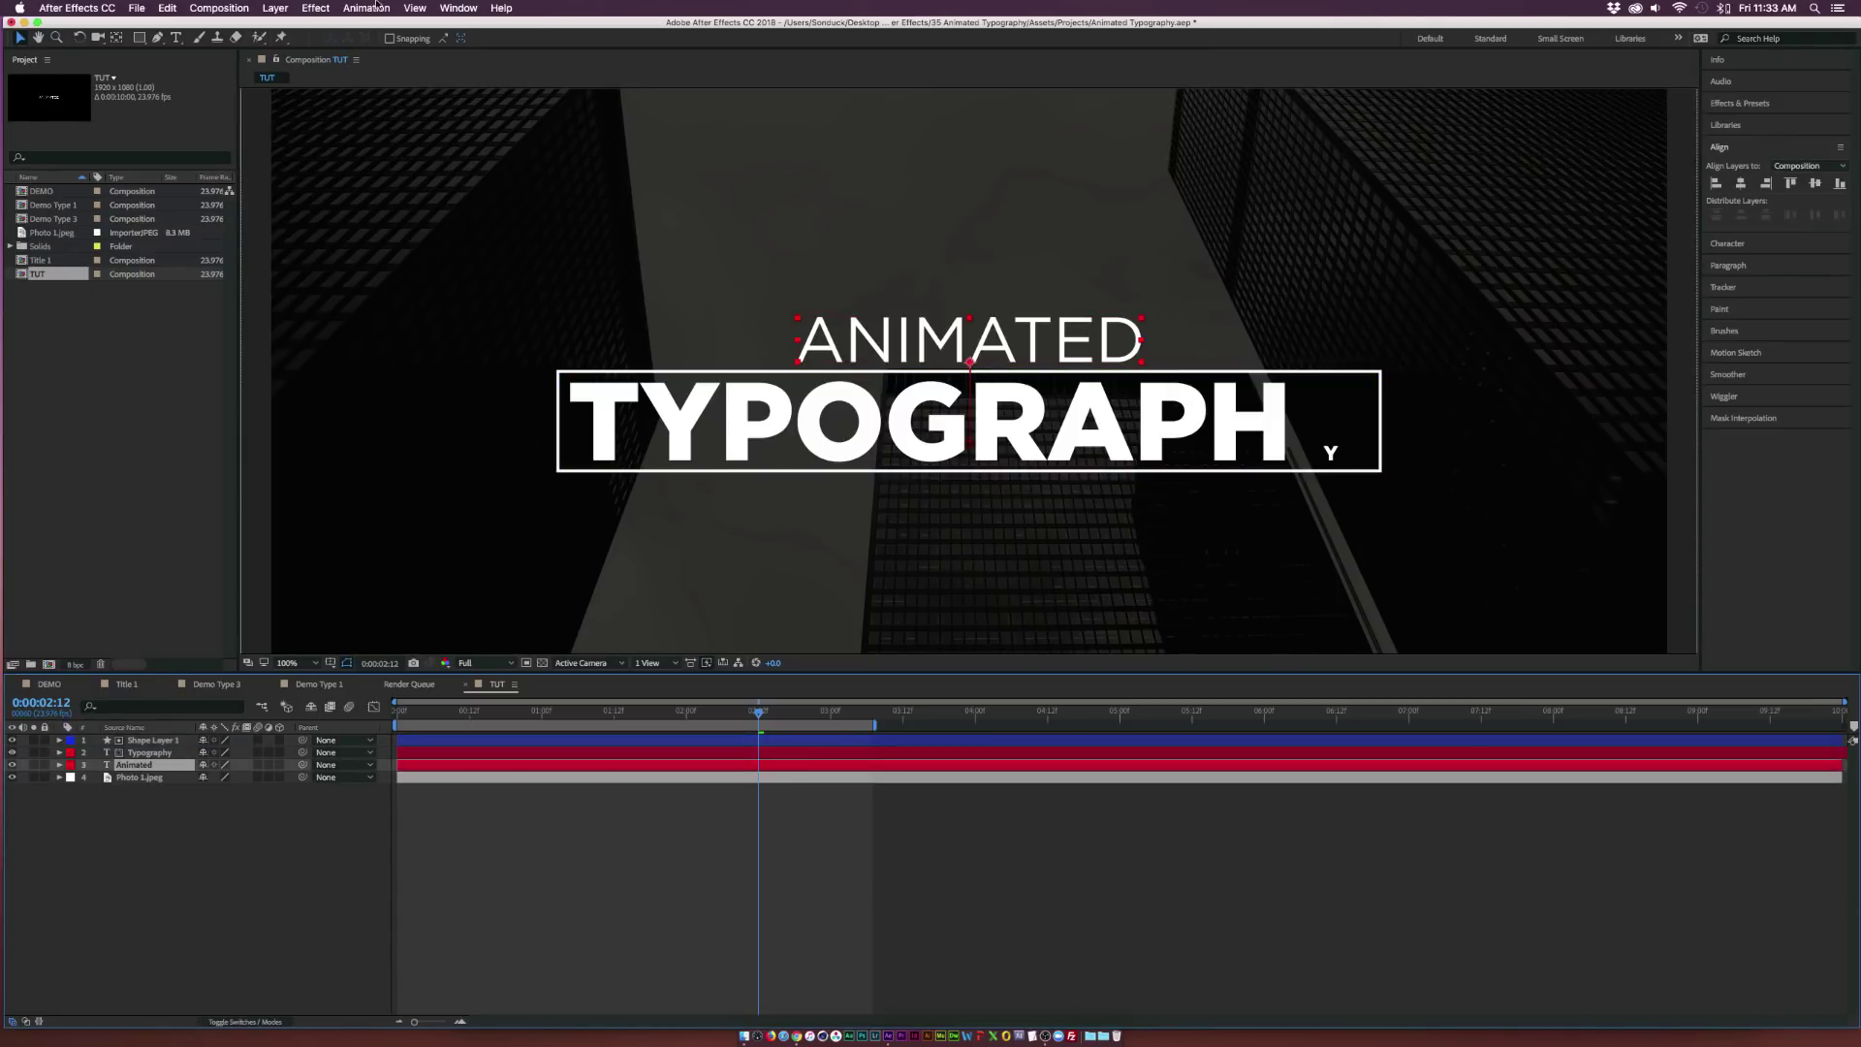
left_click(262, 6)
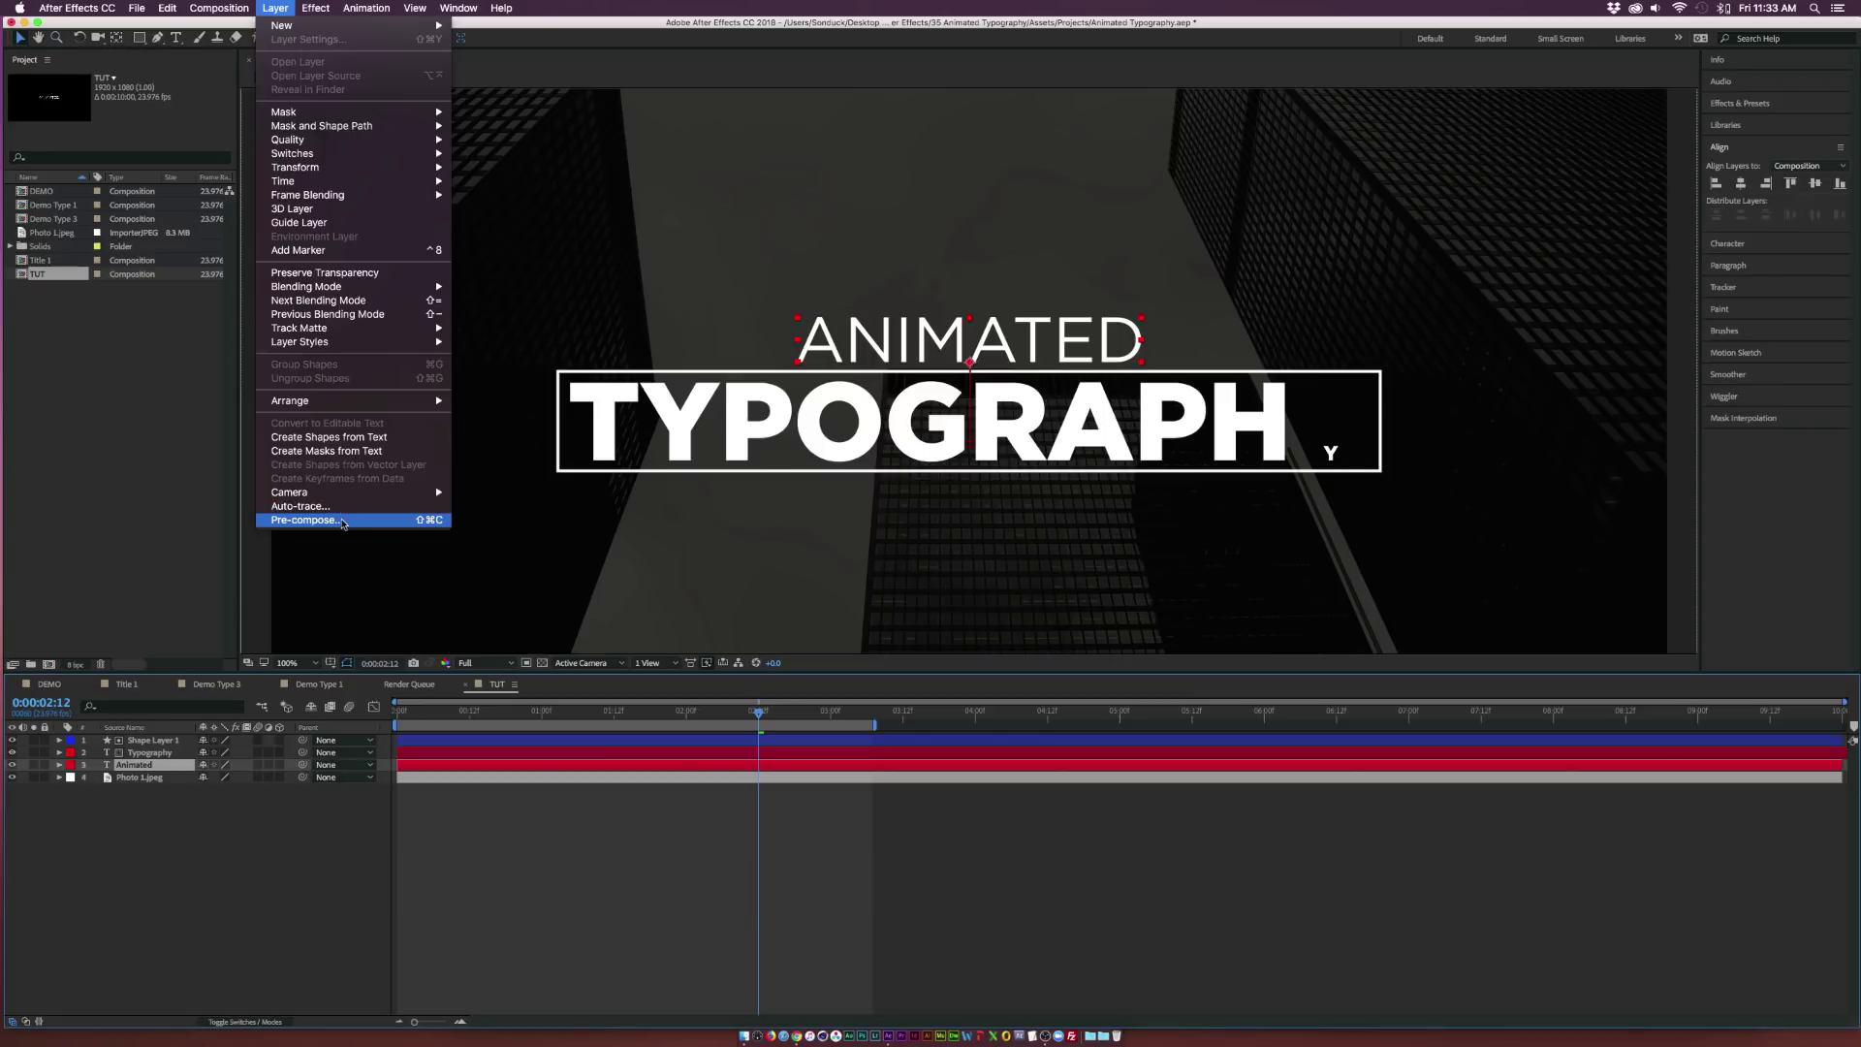
left_click(345, 519)
type("Text 1")
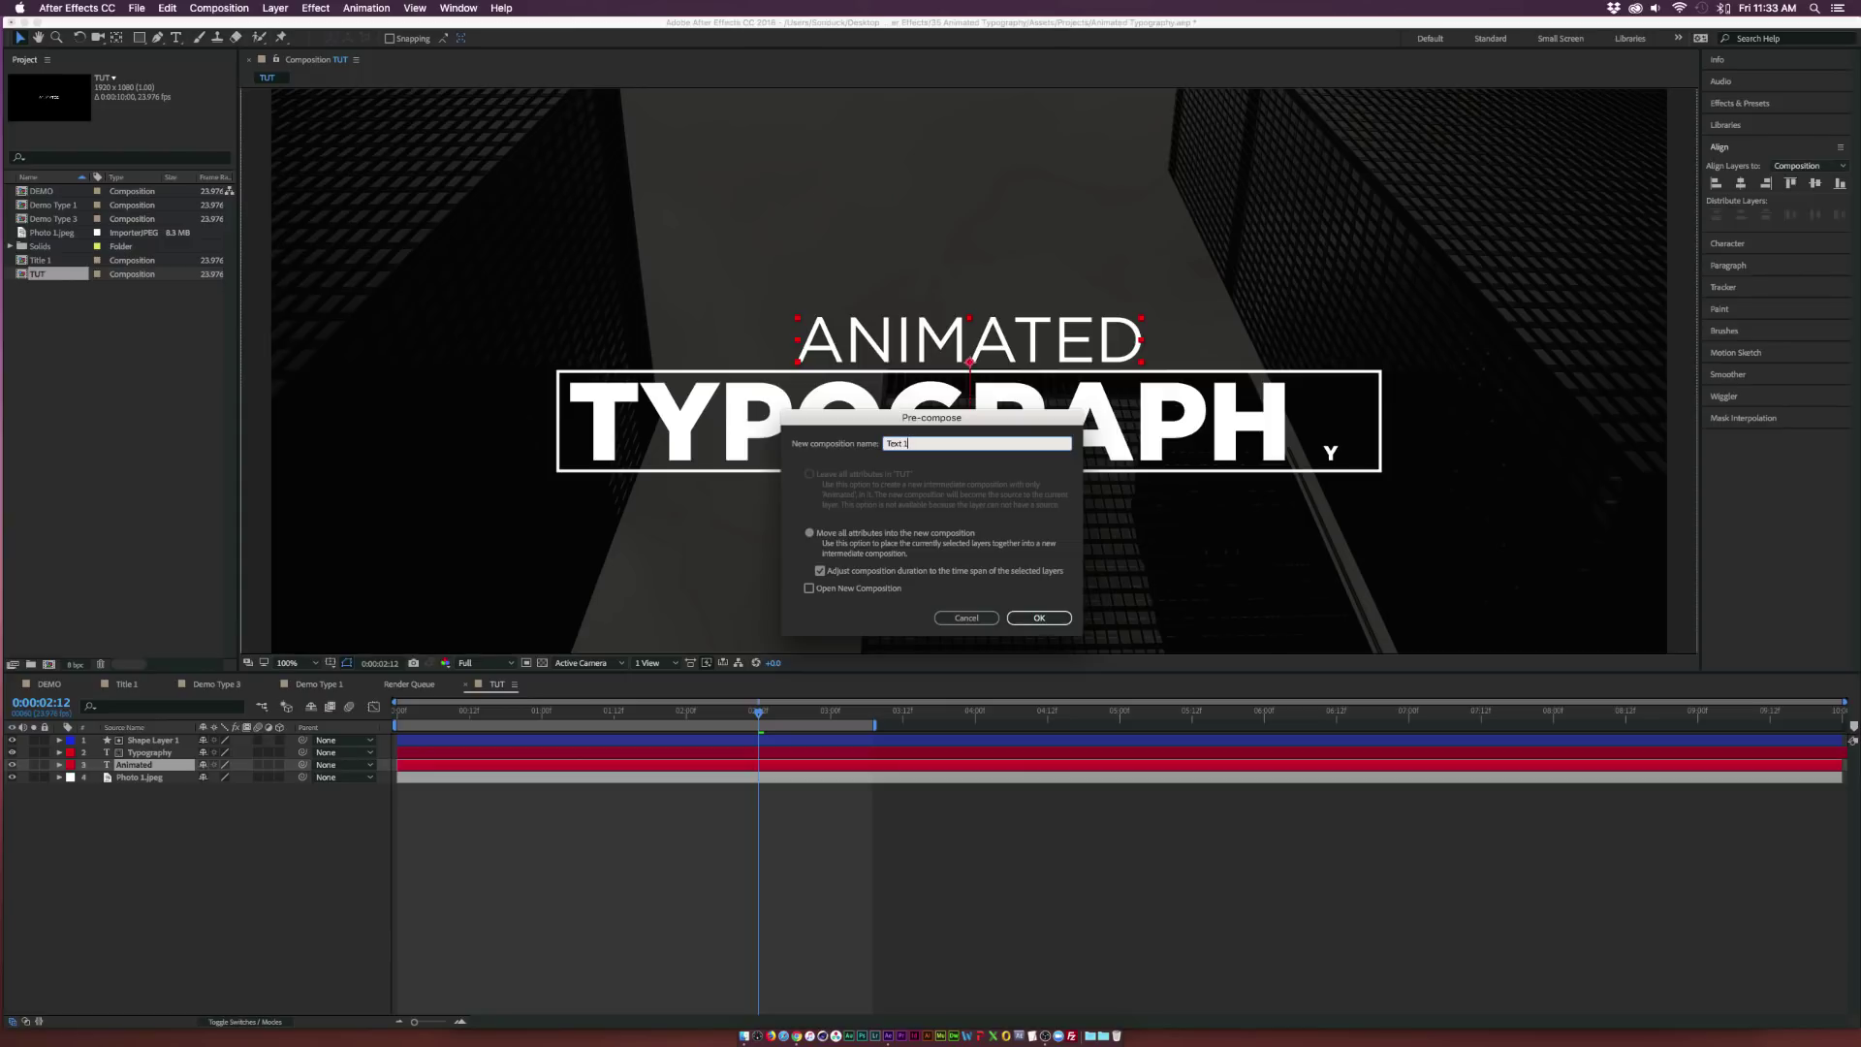
key("Return")
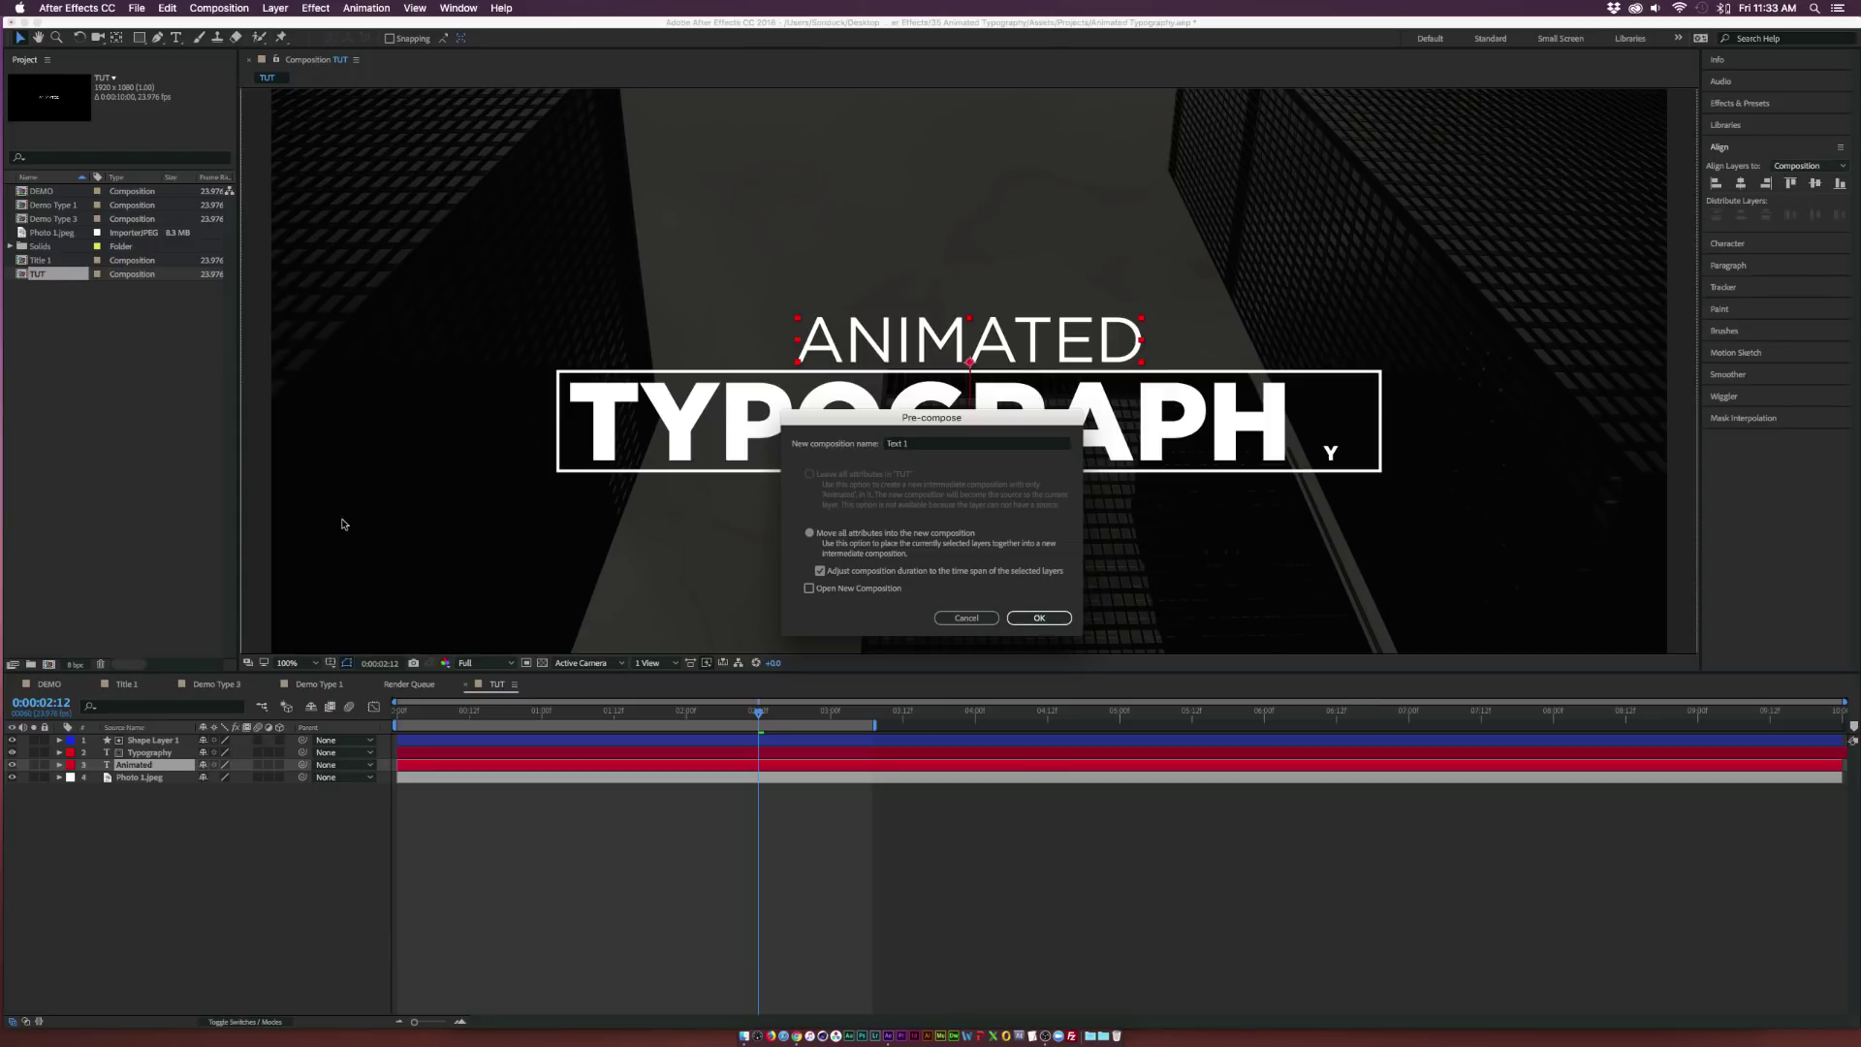
Draw a rectangular mask on the Text 1 layer over the area directly above the frame, and preview the Animated line's reveal.
left_click(141, 39)
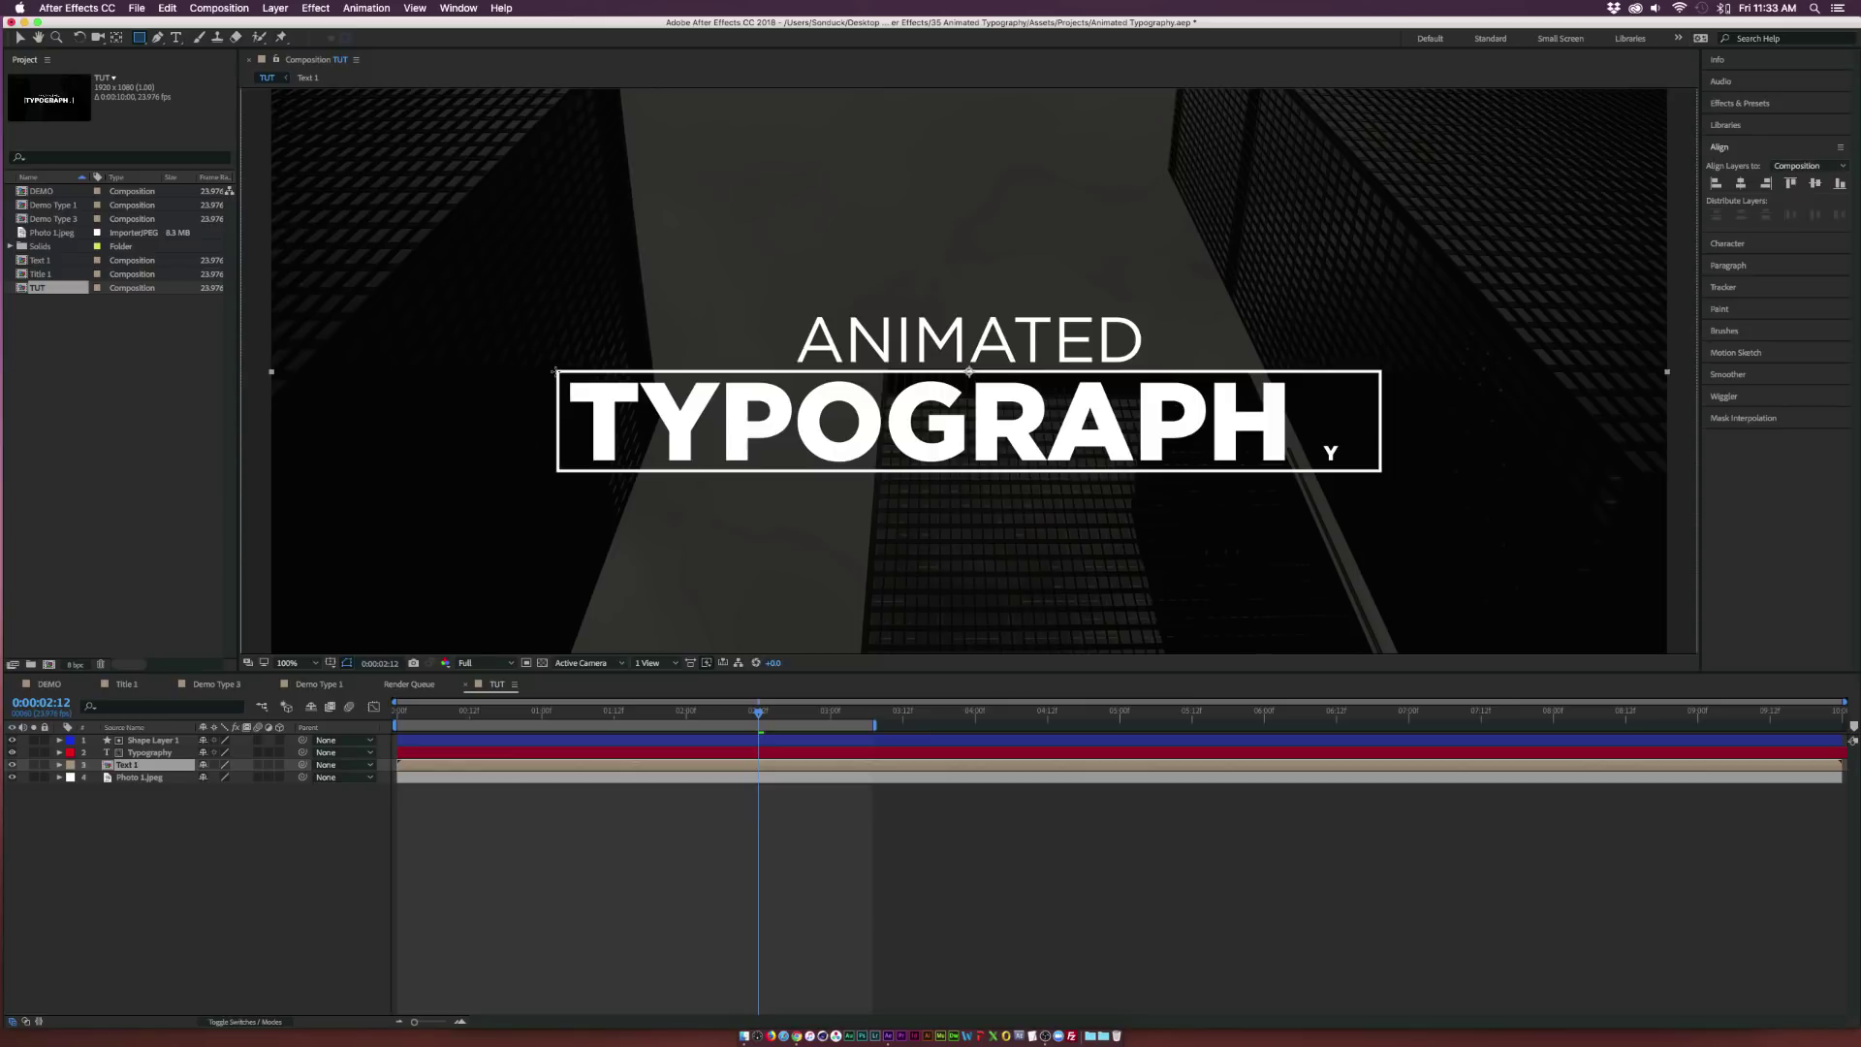
left_click_drag(556, 370, 555, 368)
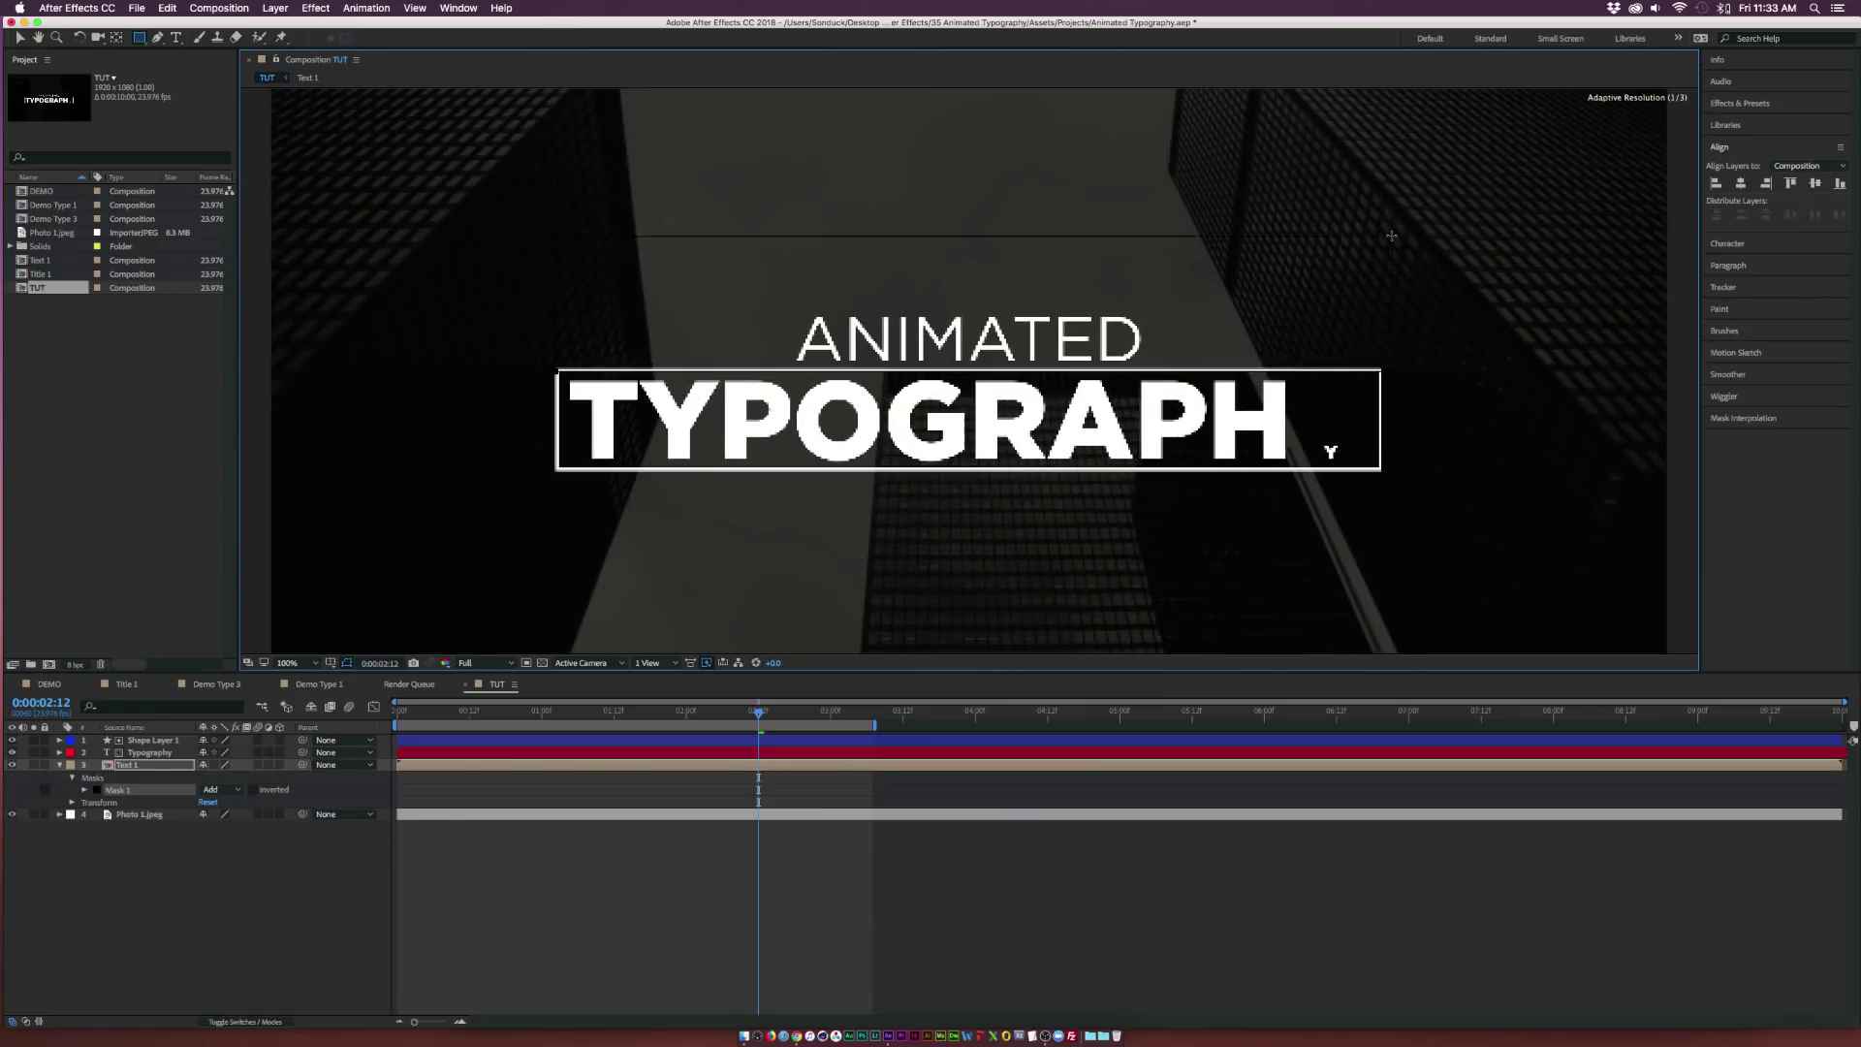
left_click_drag(681, 716, 490, 753)
left_click(151, 755)
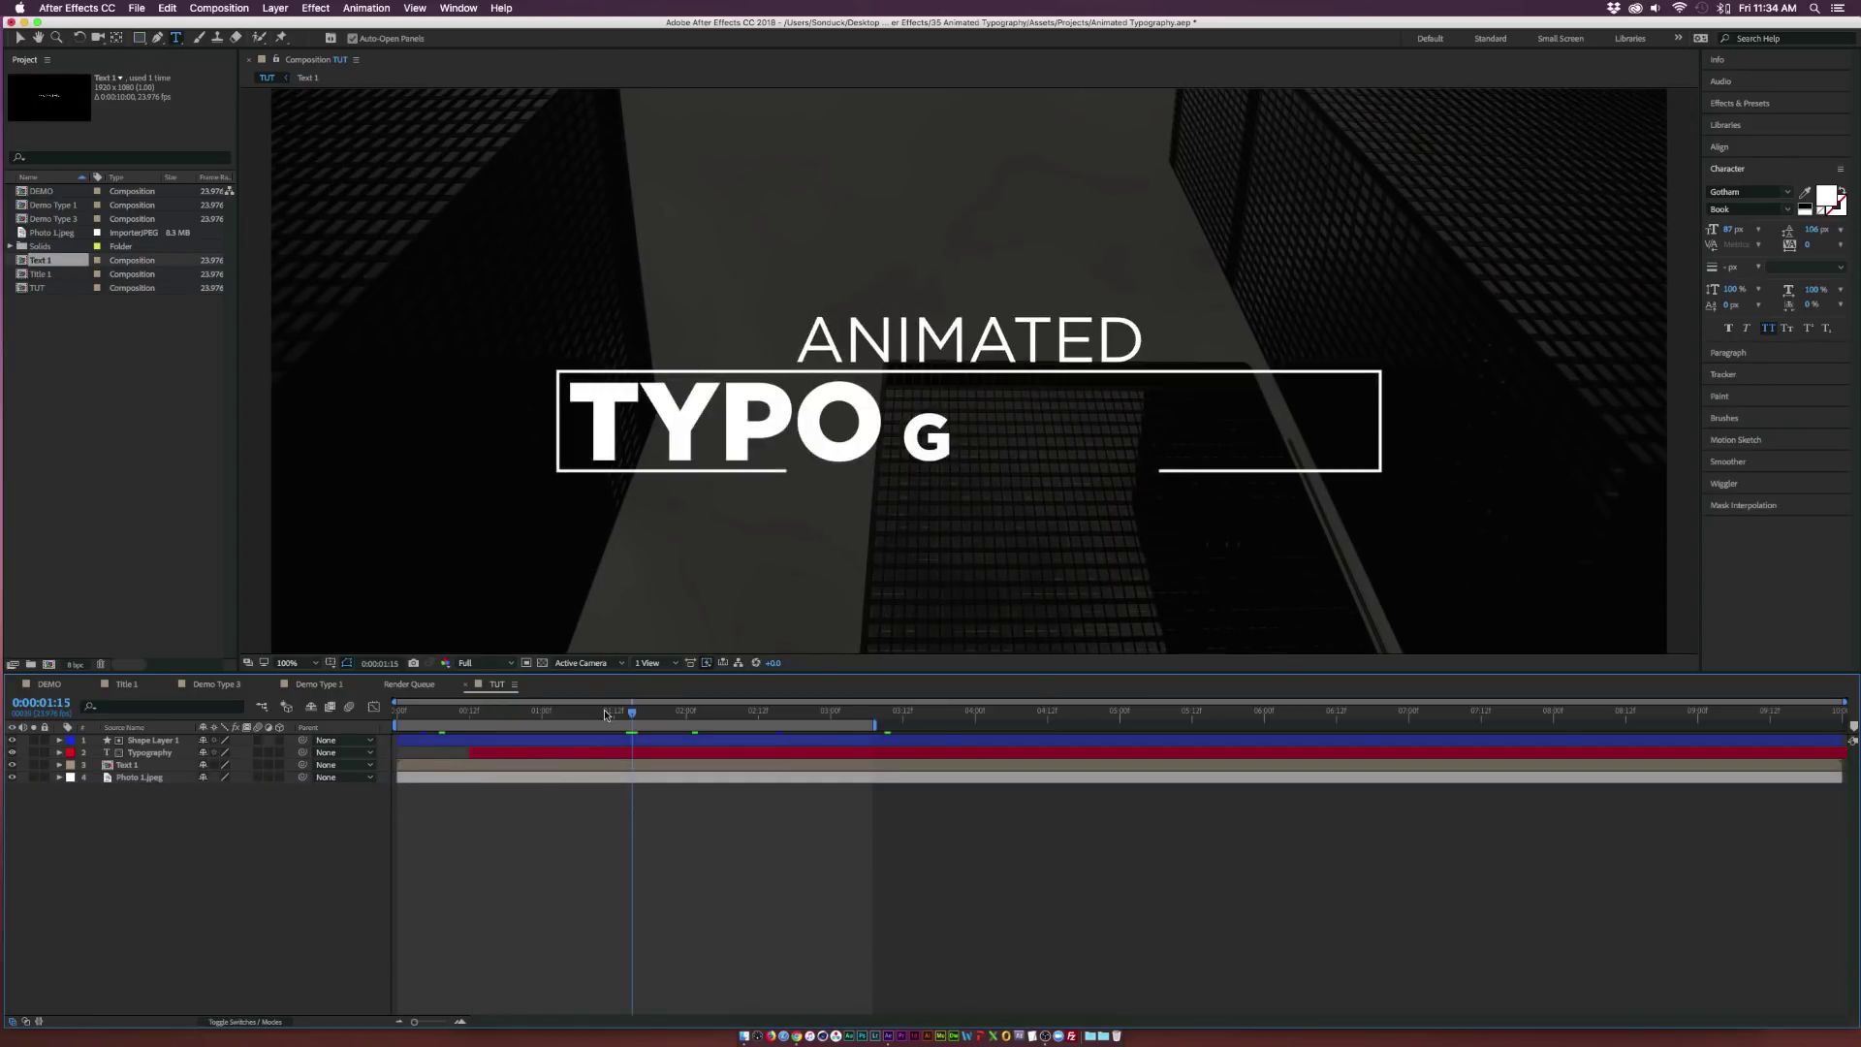
Open the Text 1 composition and add a Skew text animator to the Animated layer with Skew set to 24.
mouse_move(604, 715)
left_mouse_down()
mouse_move(531, 712)
mouse_move(632, 714)
left_mouse_up()
double_click(132, 765)
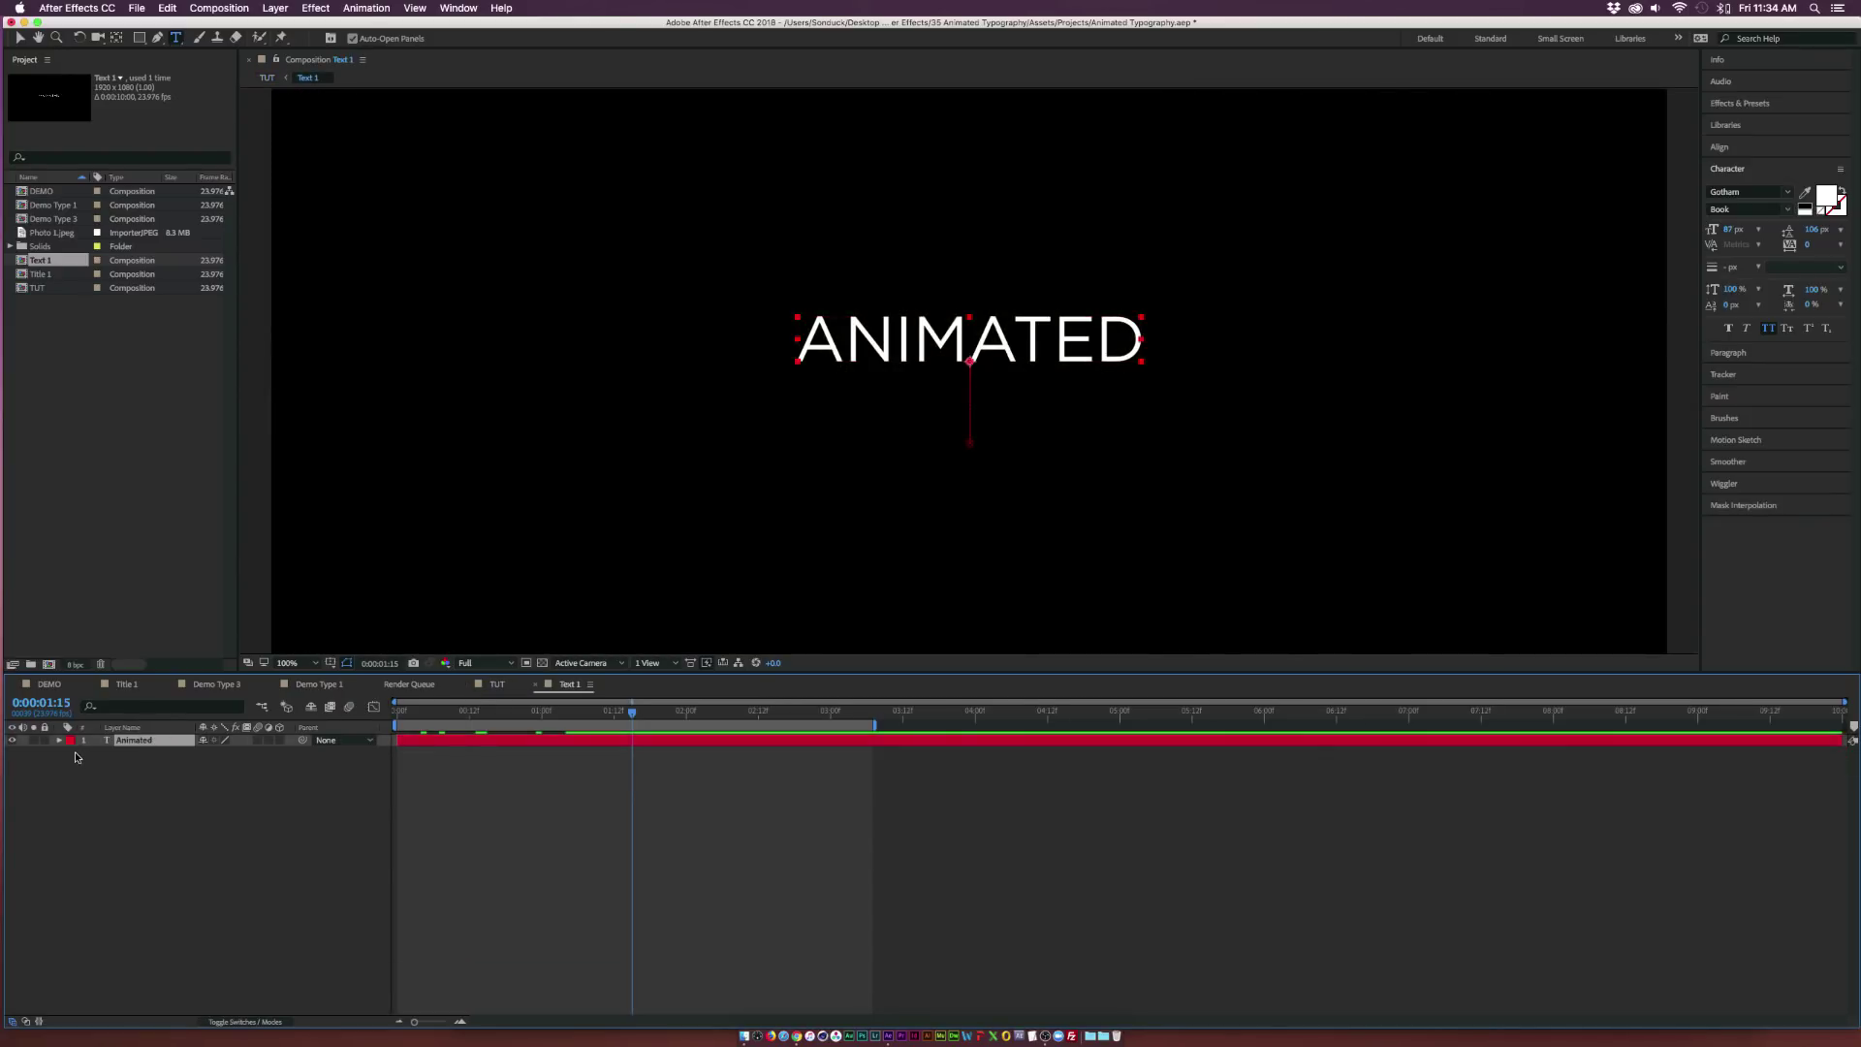
left_click(59, 740)
left_click(286, 754)
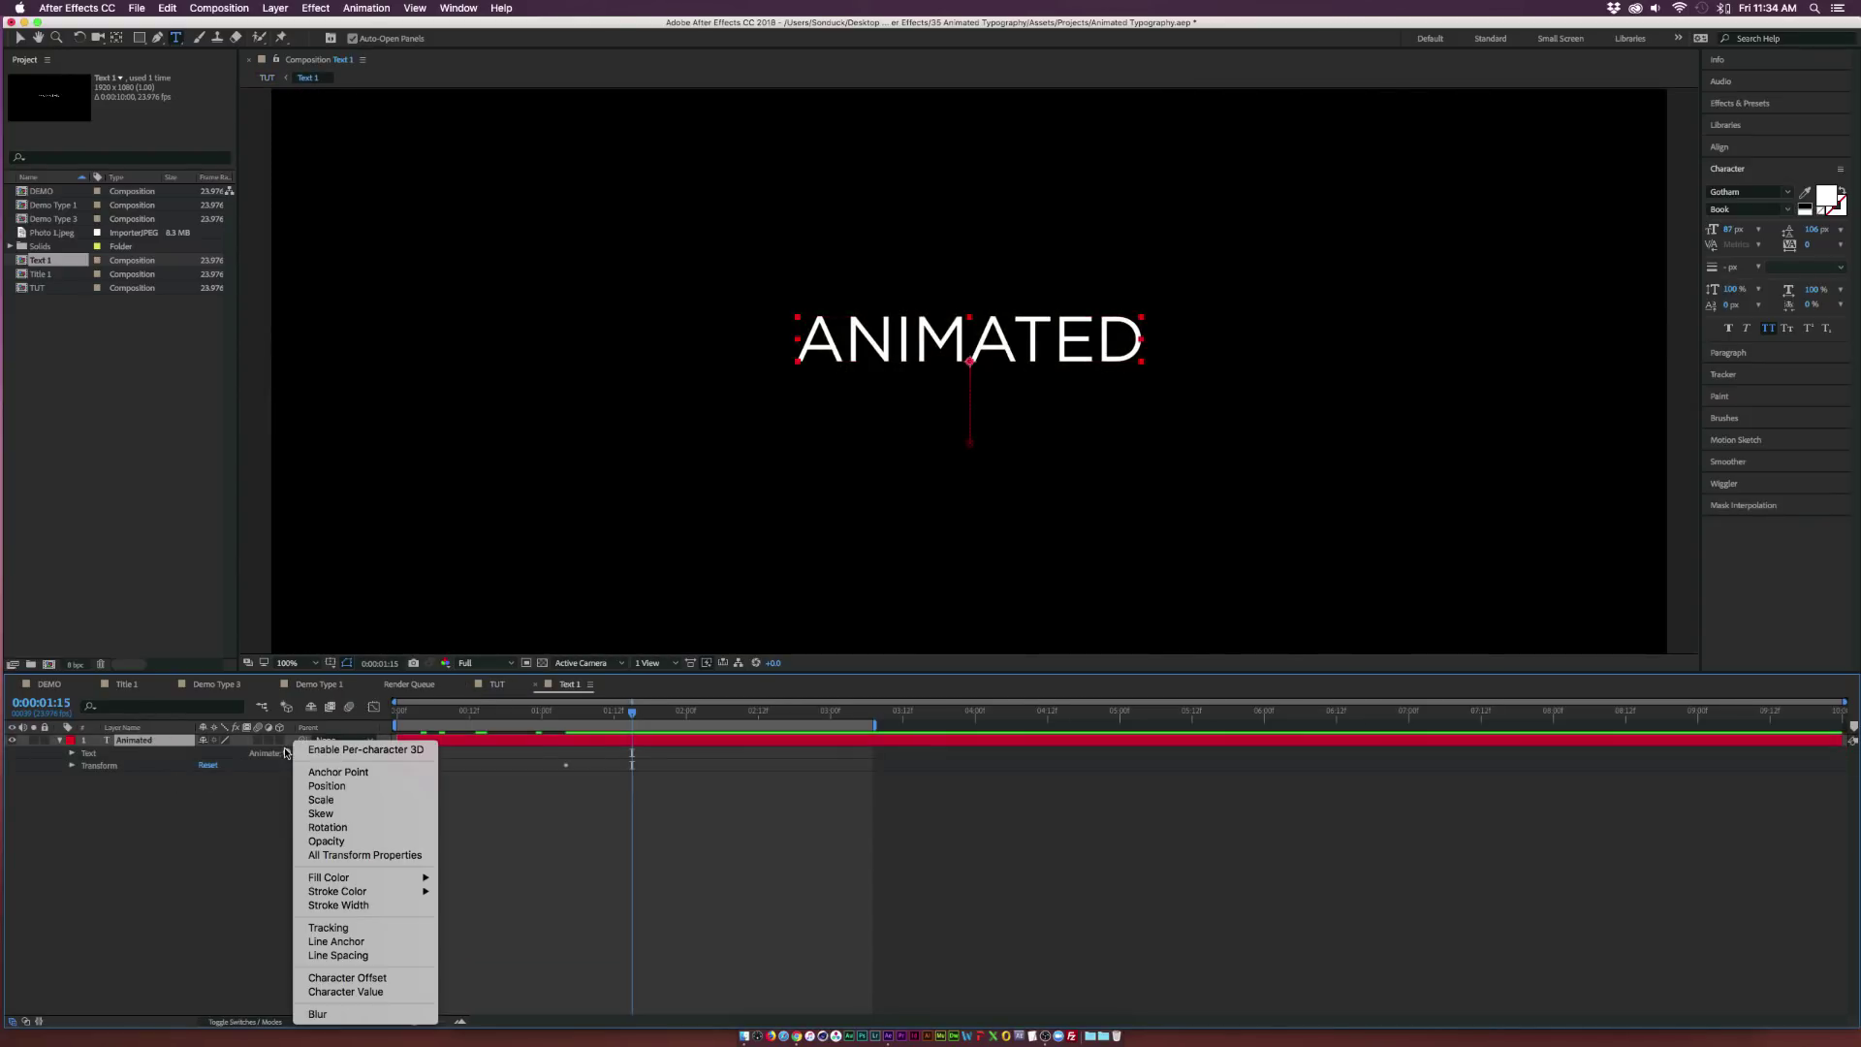
left_click(329, 814)
mouse_move(206, 827)
left_mouse_down()
mouse_move(261, 827)
mouse_move(182, 829)
mouse_move(206, 814)
left_mouse_up()
left_click(97, 815)
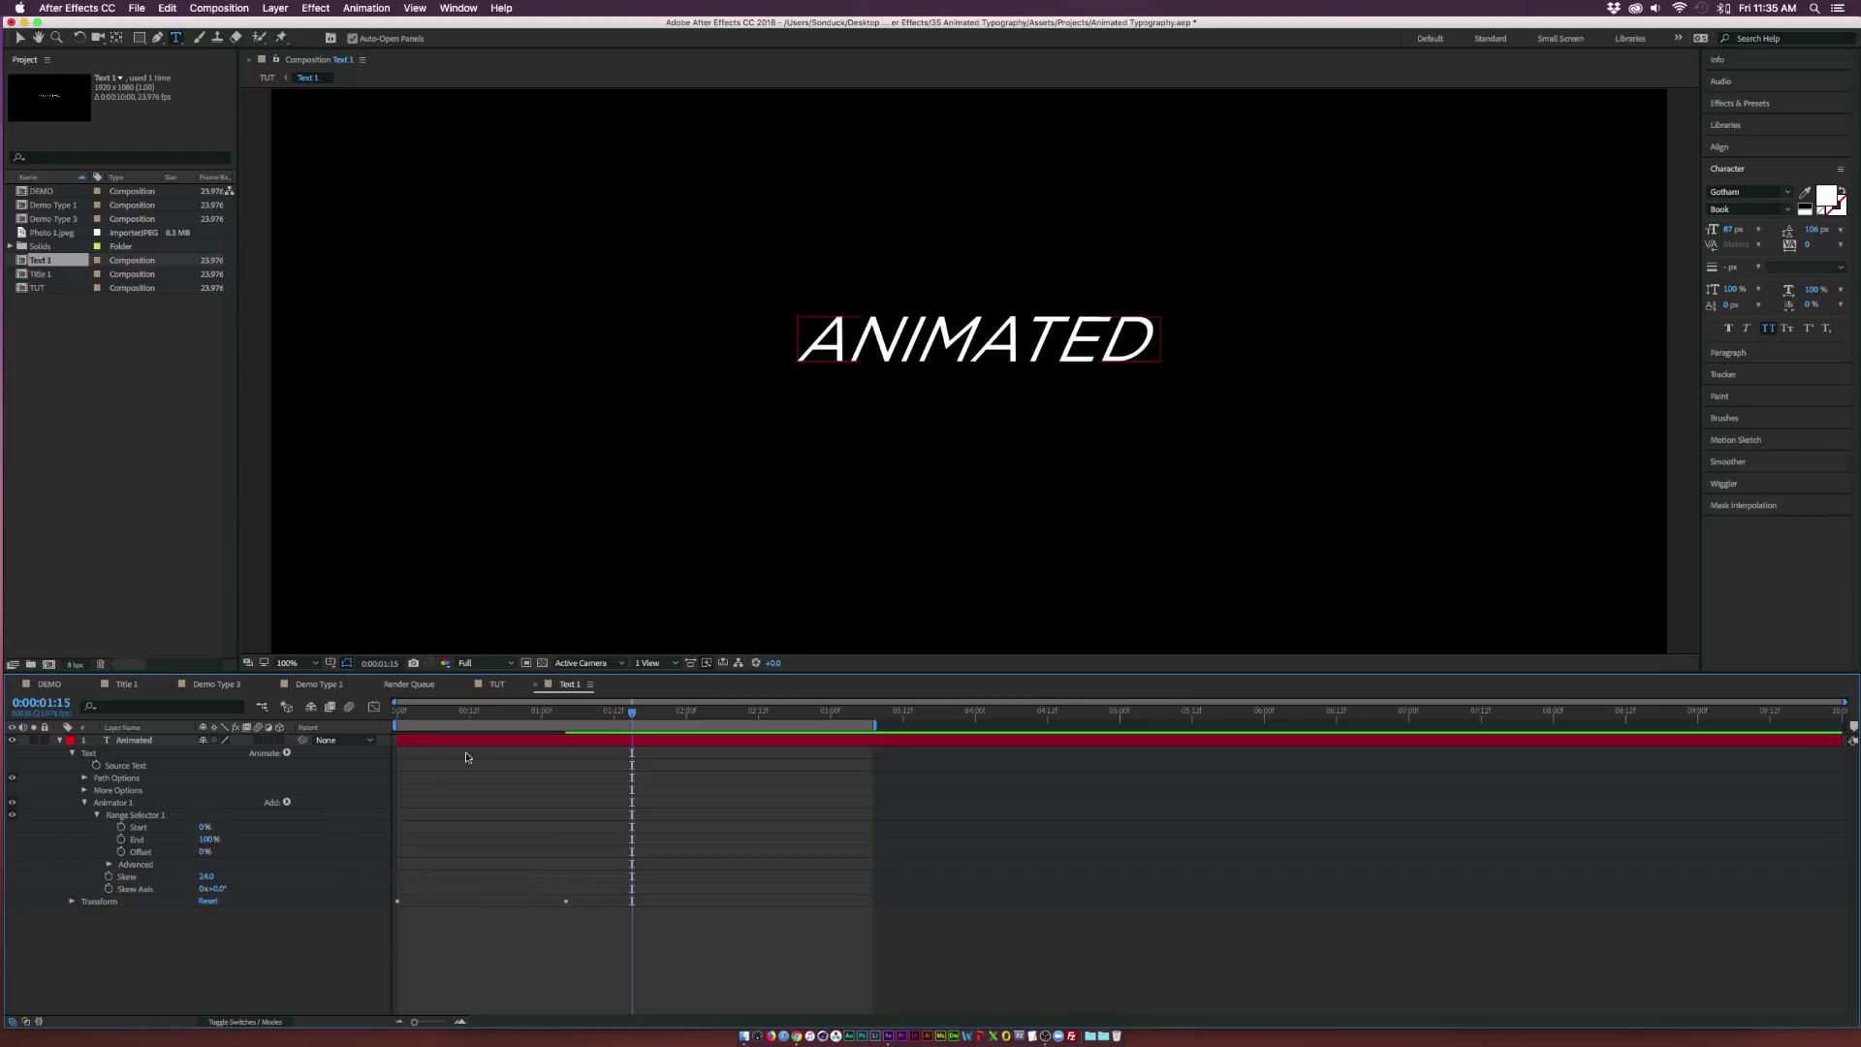
Keyframe the skew animator's Range Selector Start from 100% at 0:12 to 0% at 2:01.
key("space")
left_click_drag(206, 829, 297, 840)
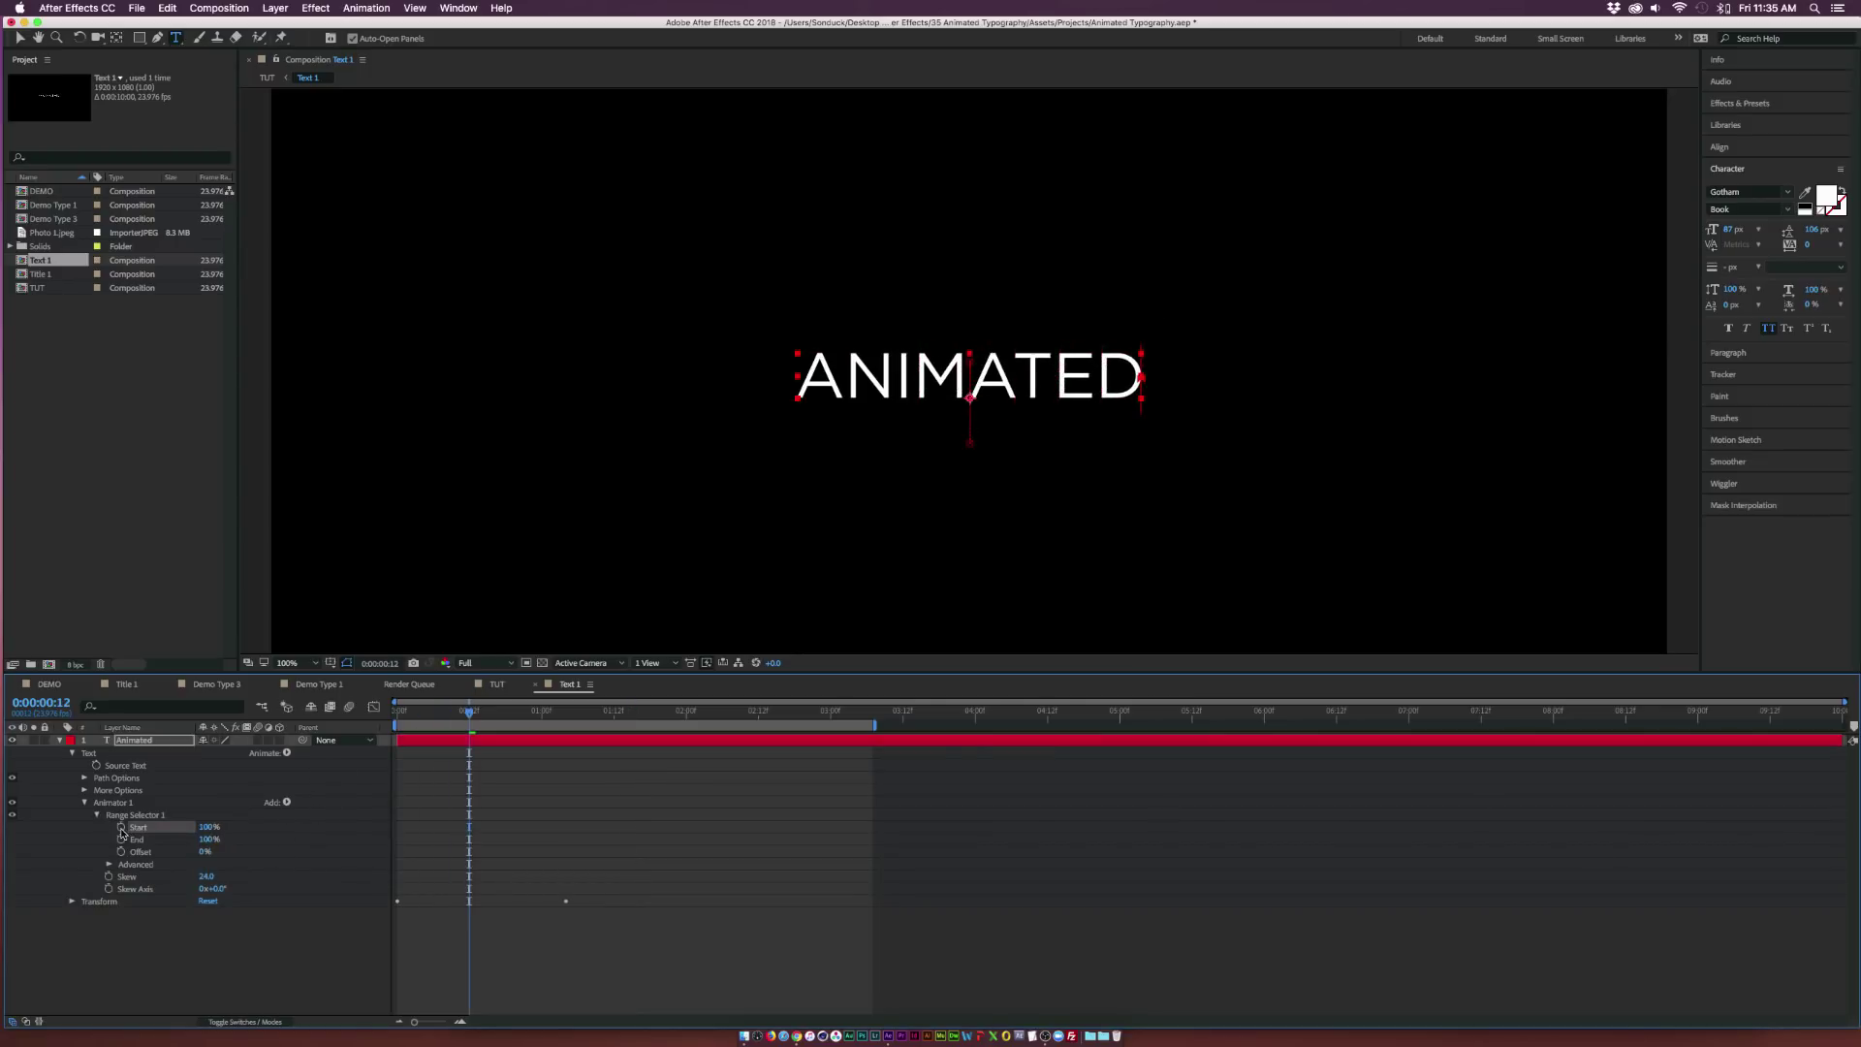
key("space")
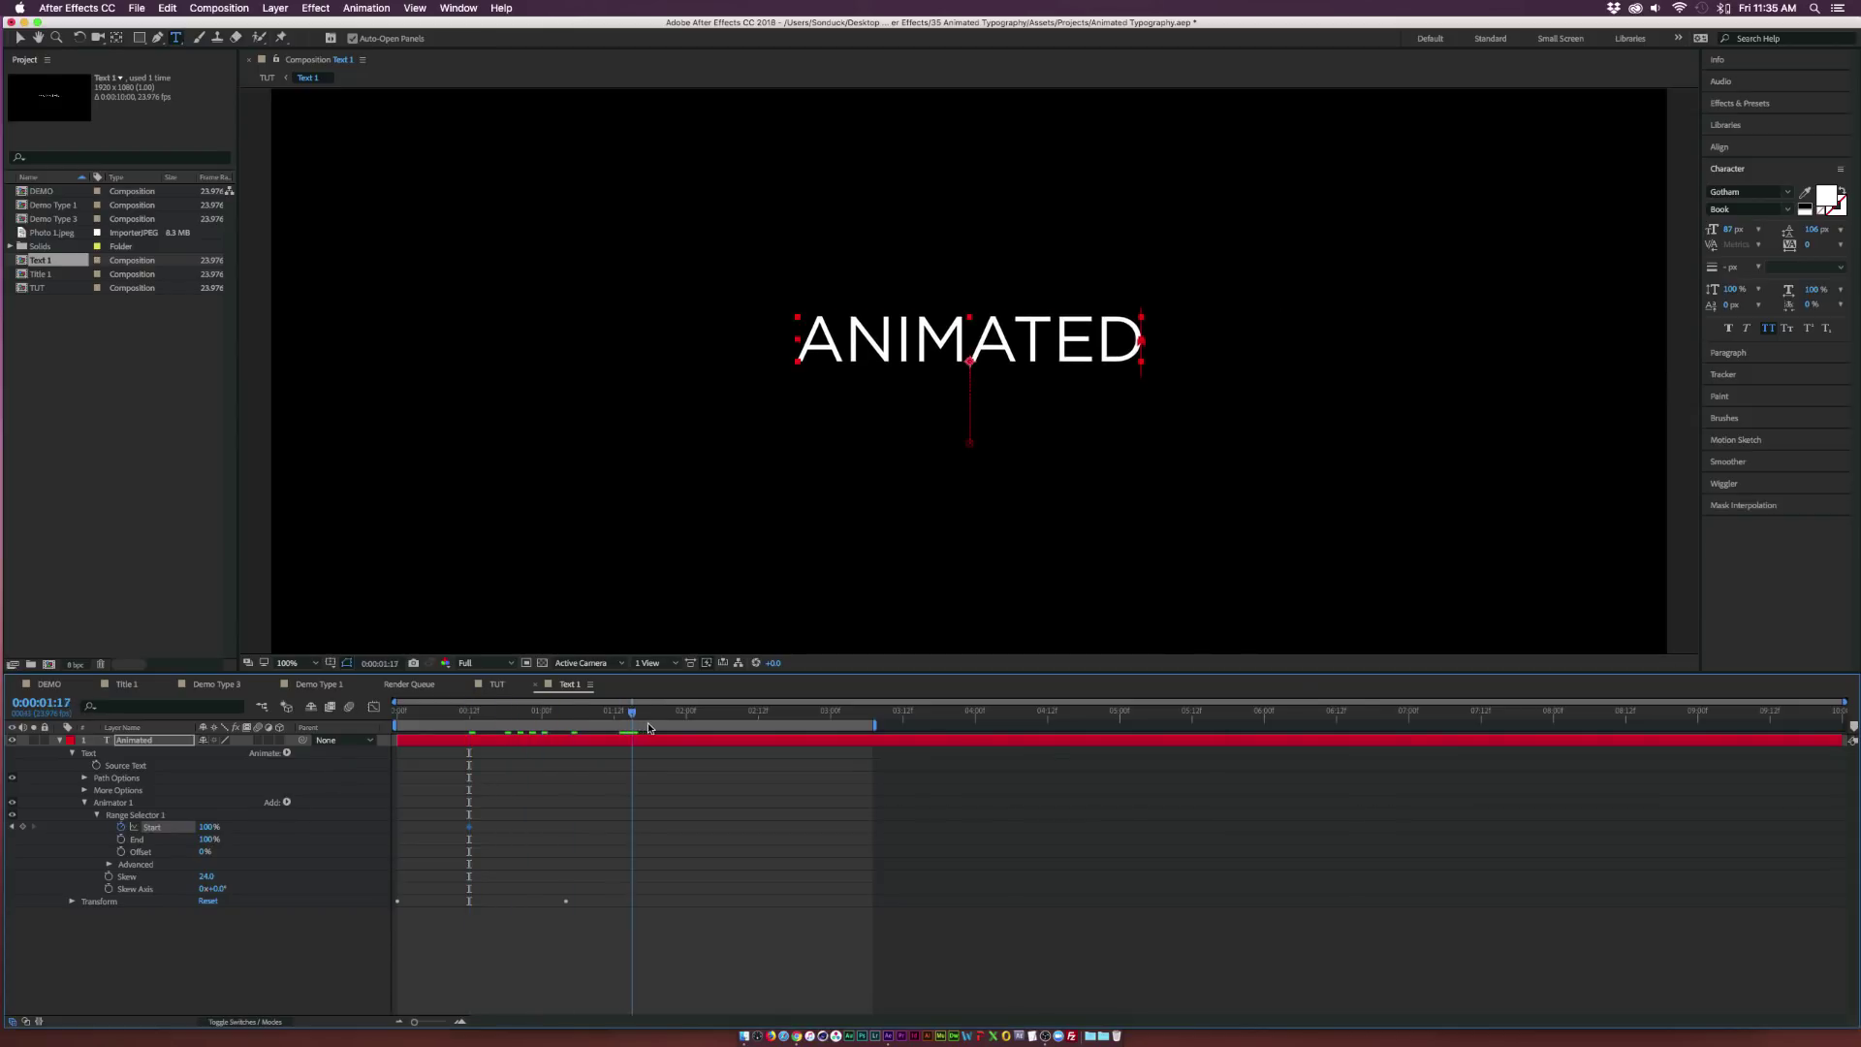
left_click_drag(206, 829, 110, 831)
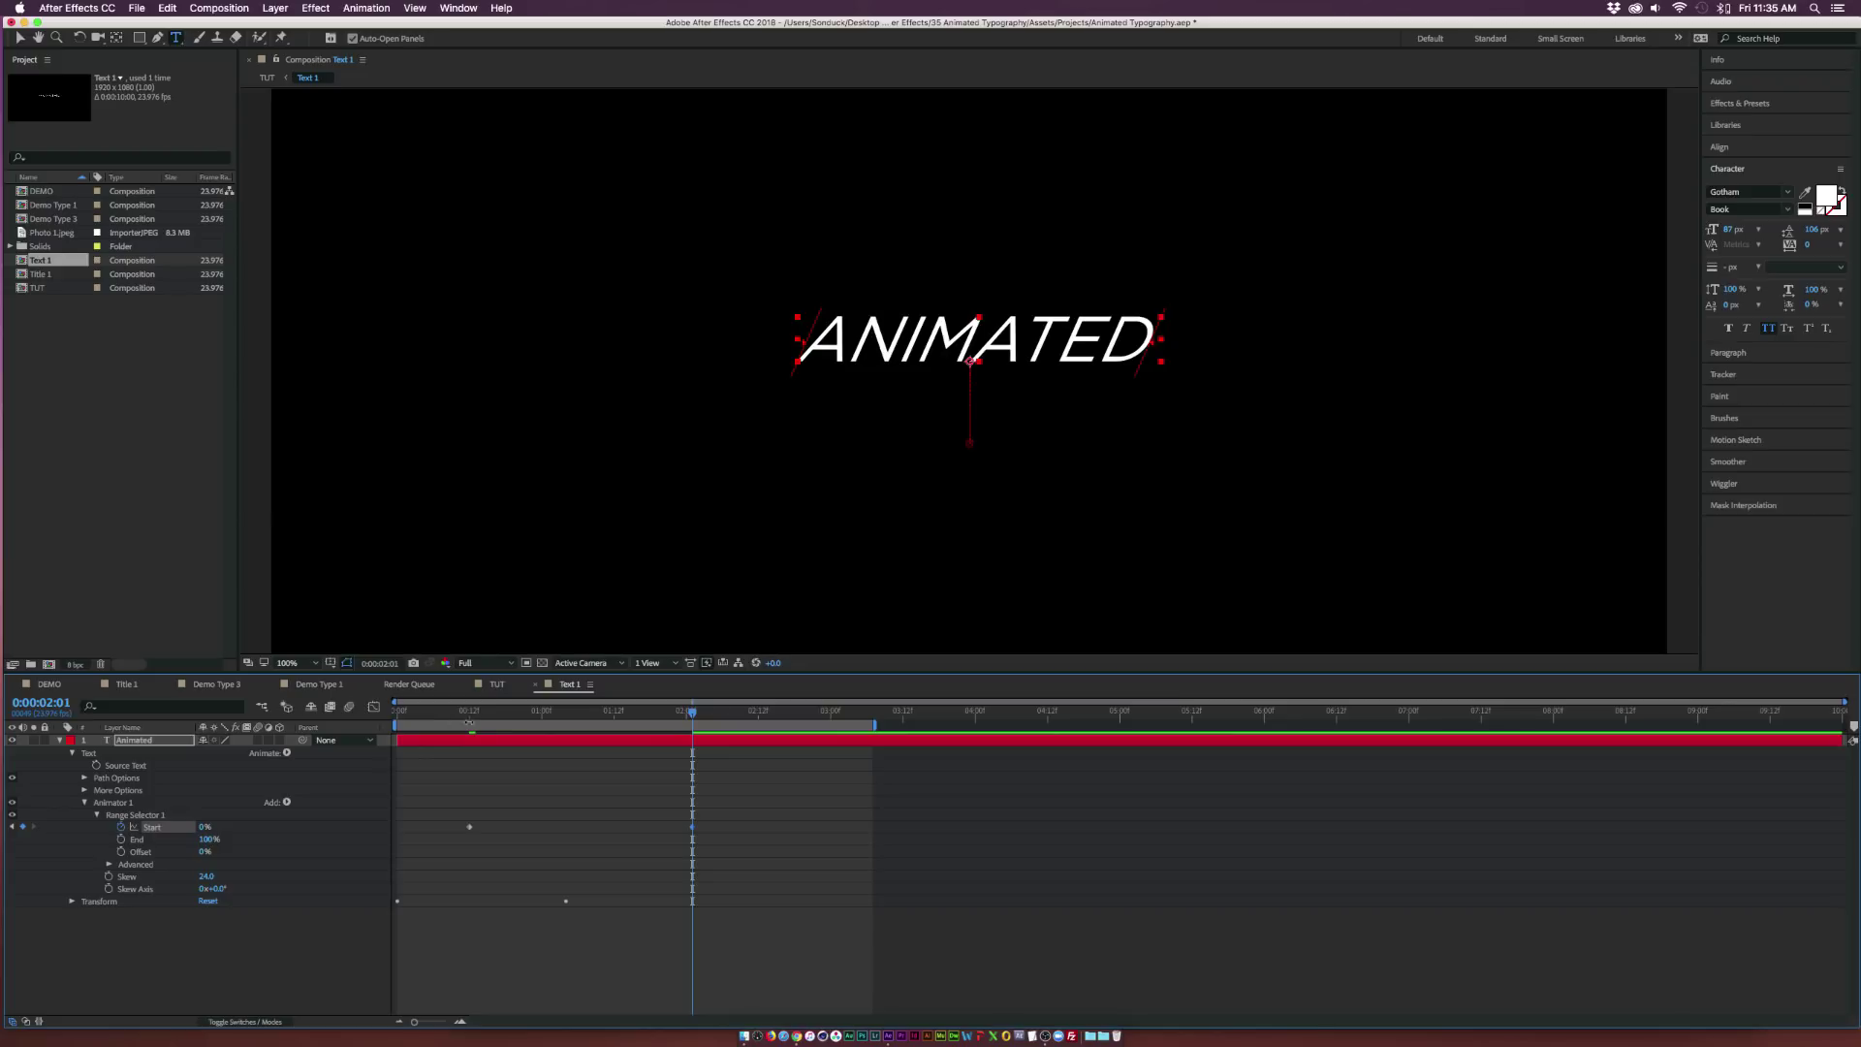
Keyframe the Range Selector End from 100% at 0:12 to 0% at 2:01 and preview the skew animation.
left_click(469, 712)
left_click(120, 840)
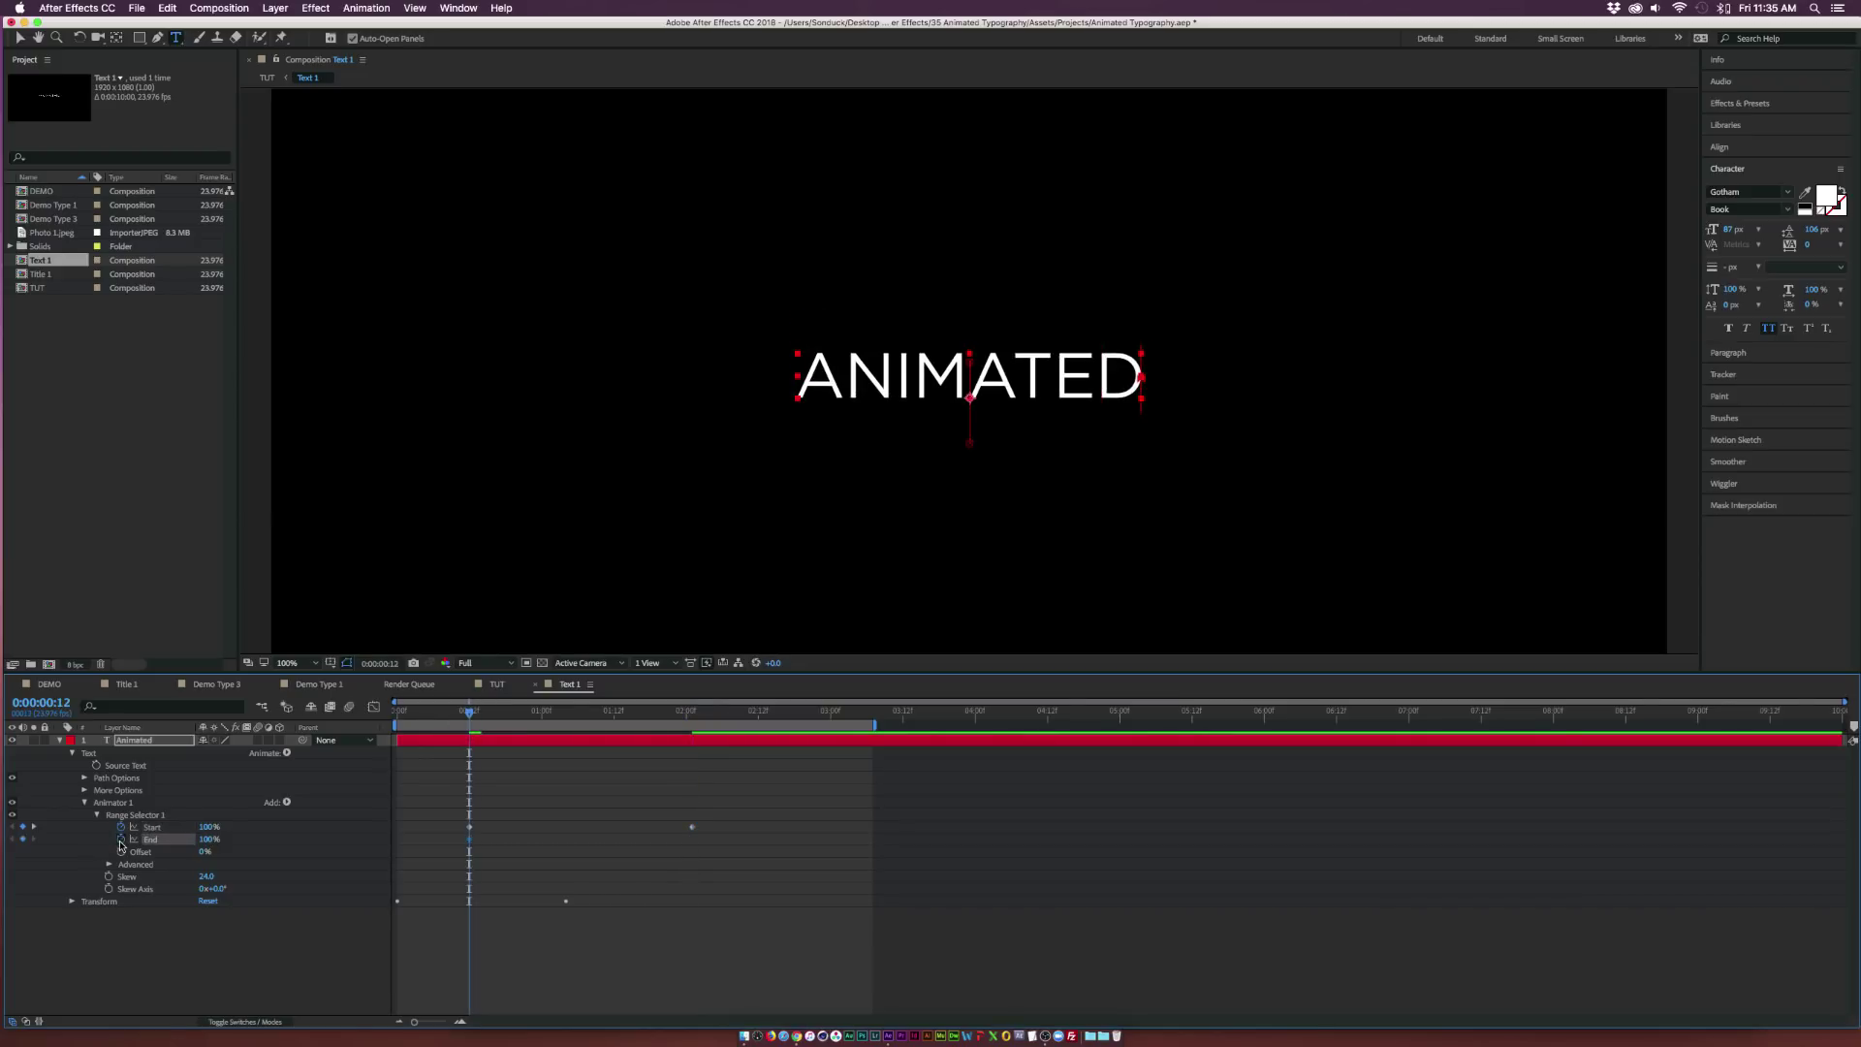
left_click(693, 719)
left_click(206, 839)
type("0")
key("Return")
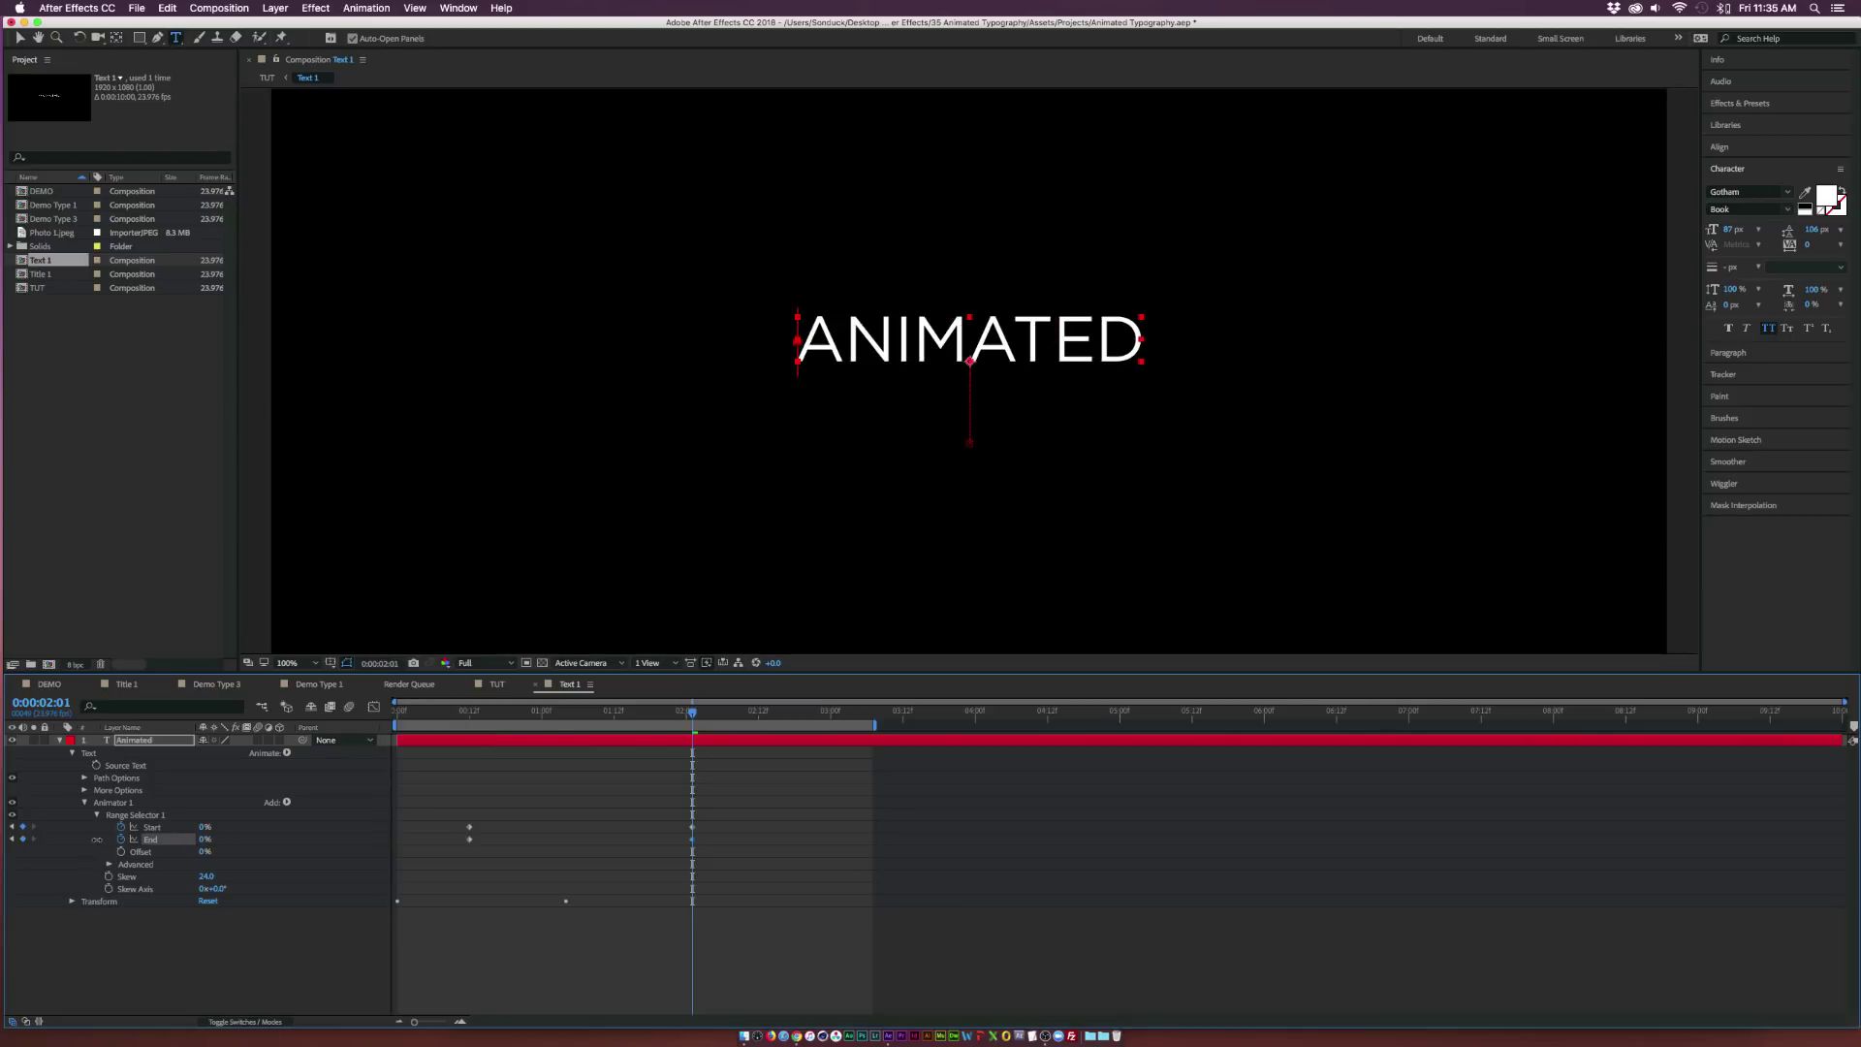
left_click_drag(718, 842, 524, 841)
left_click_drag(492, 715, 773, 742)
left_click(206, 1008)
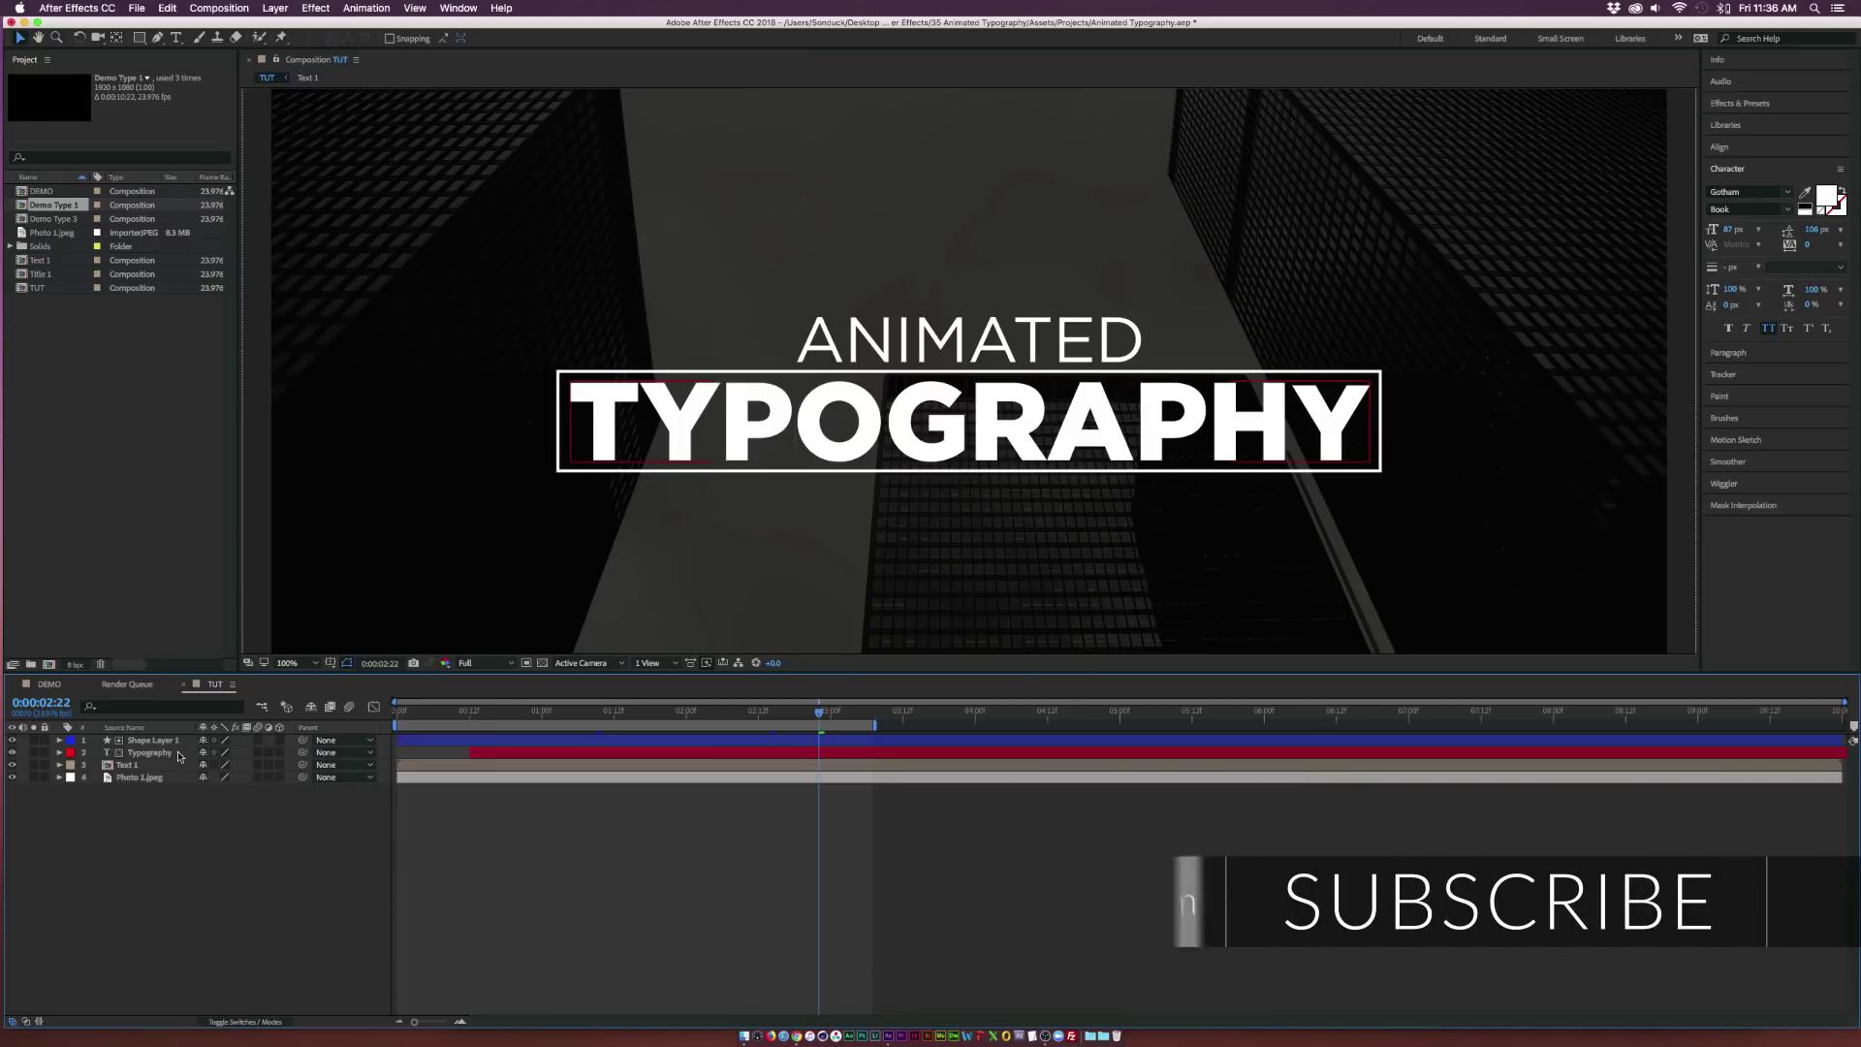
Change the stroke color of Shape Layer 1 in the TUT composition to purple and deselect the layer.
left_click(152, 740)
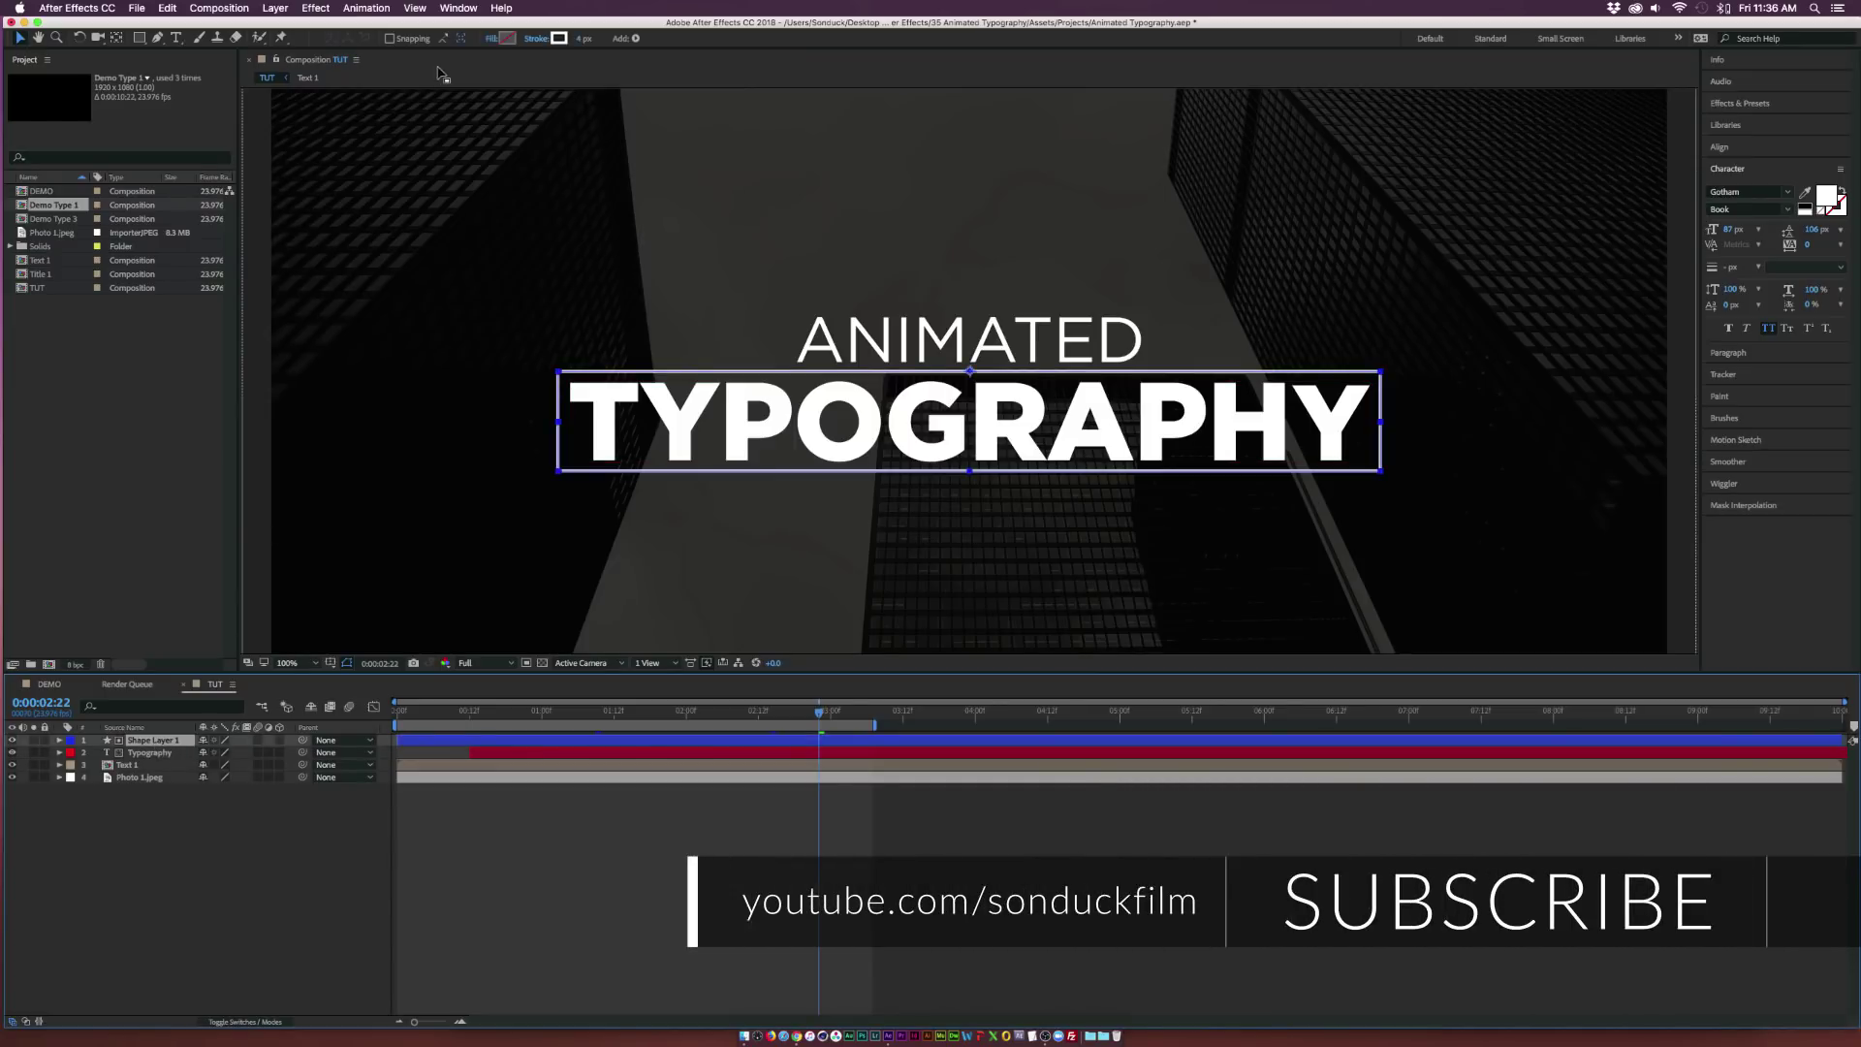
left_click(560, 37)
left_click(898, 468)
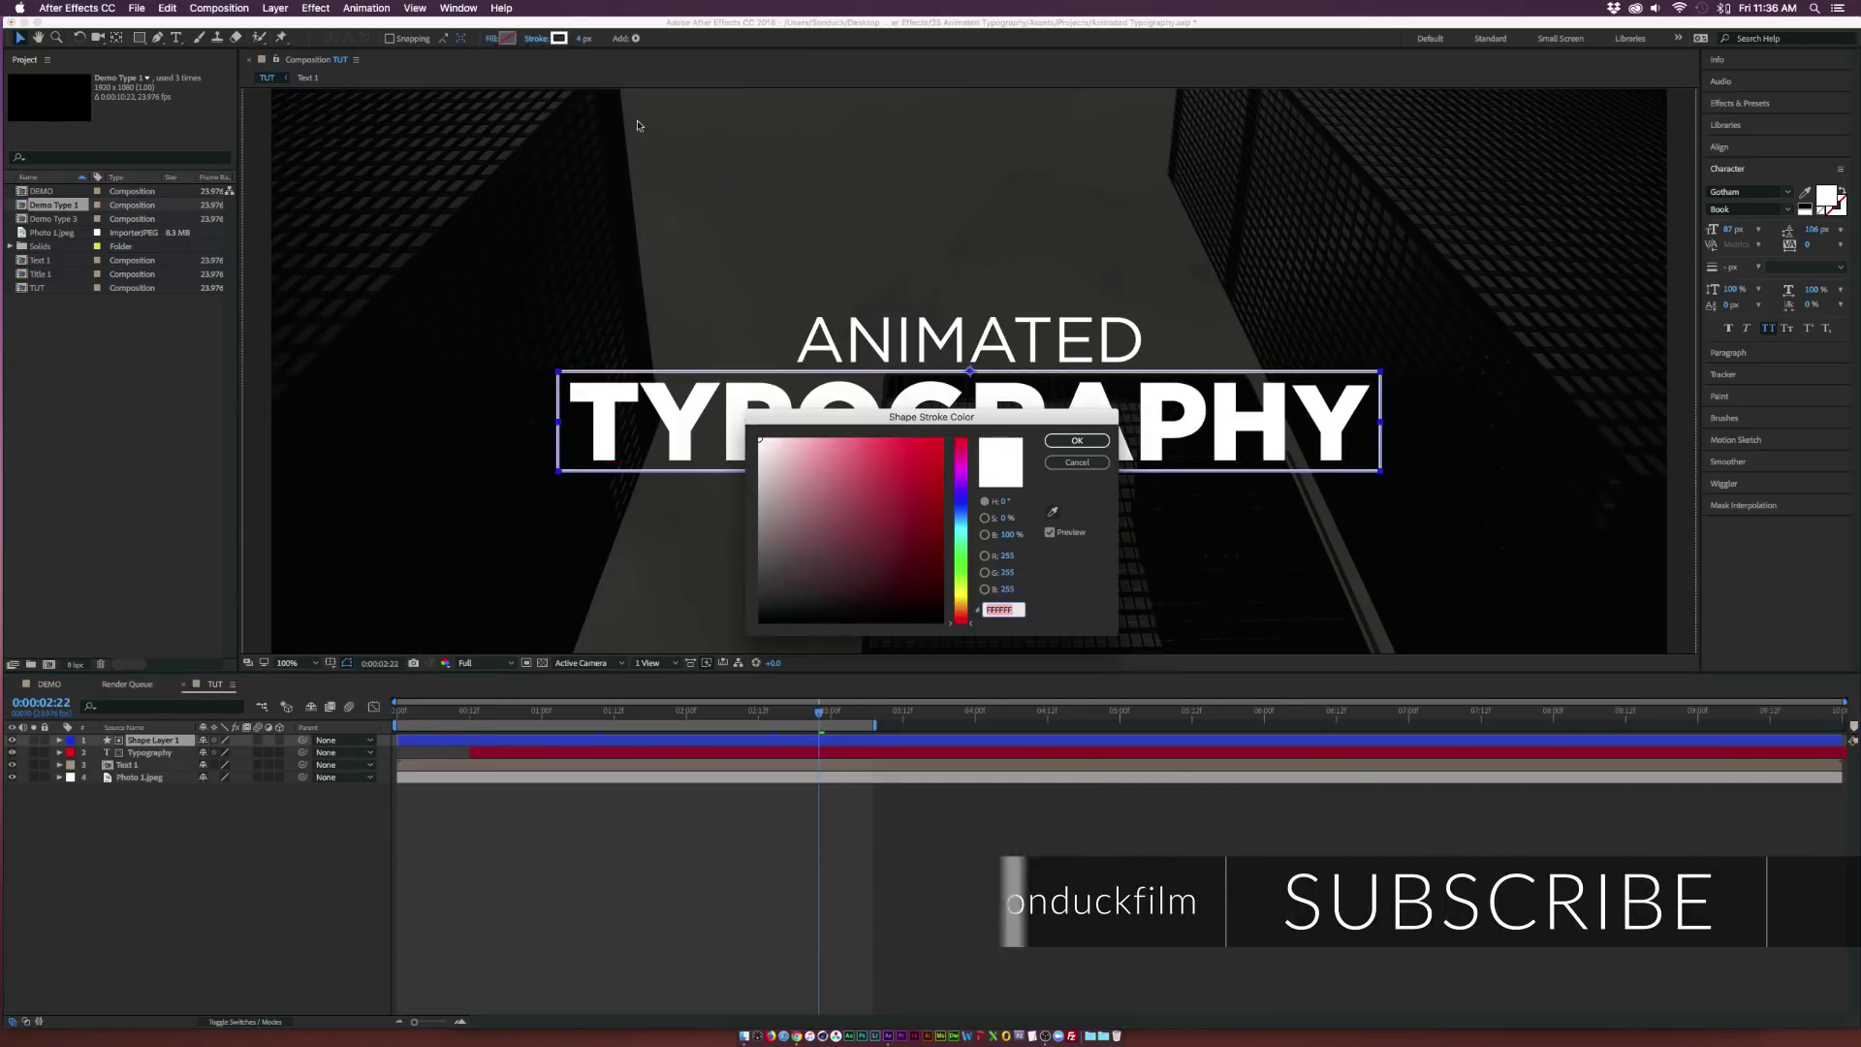
left_click(960, 480)
left_click(1076, 440)
key("F2")
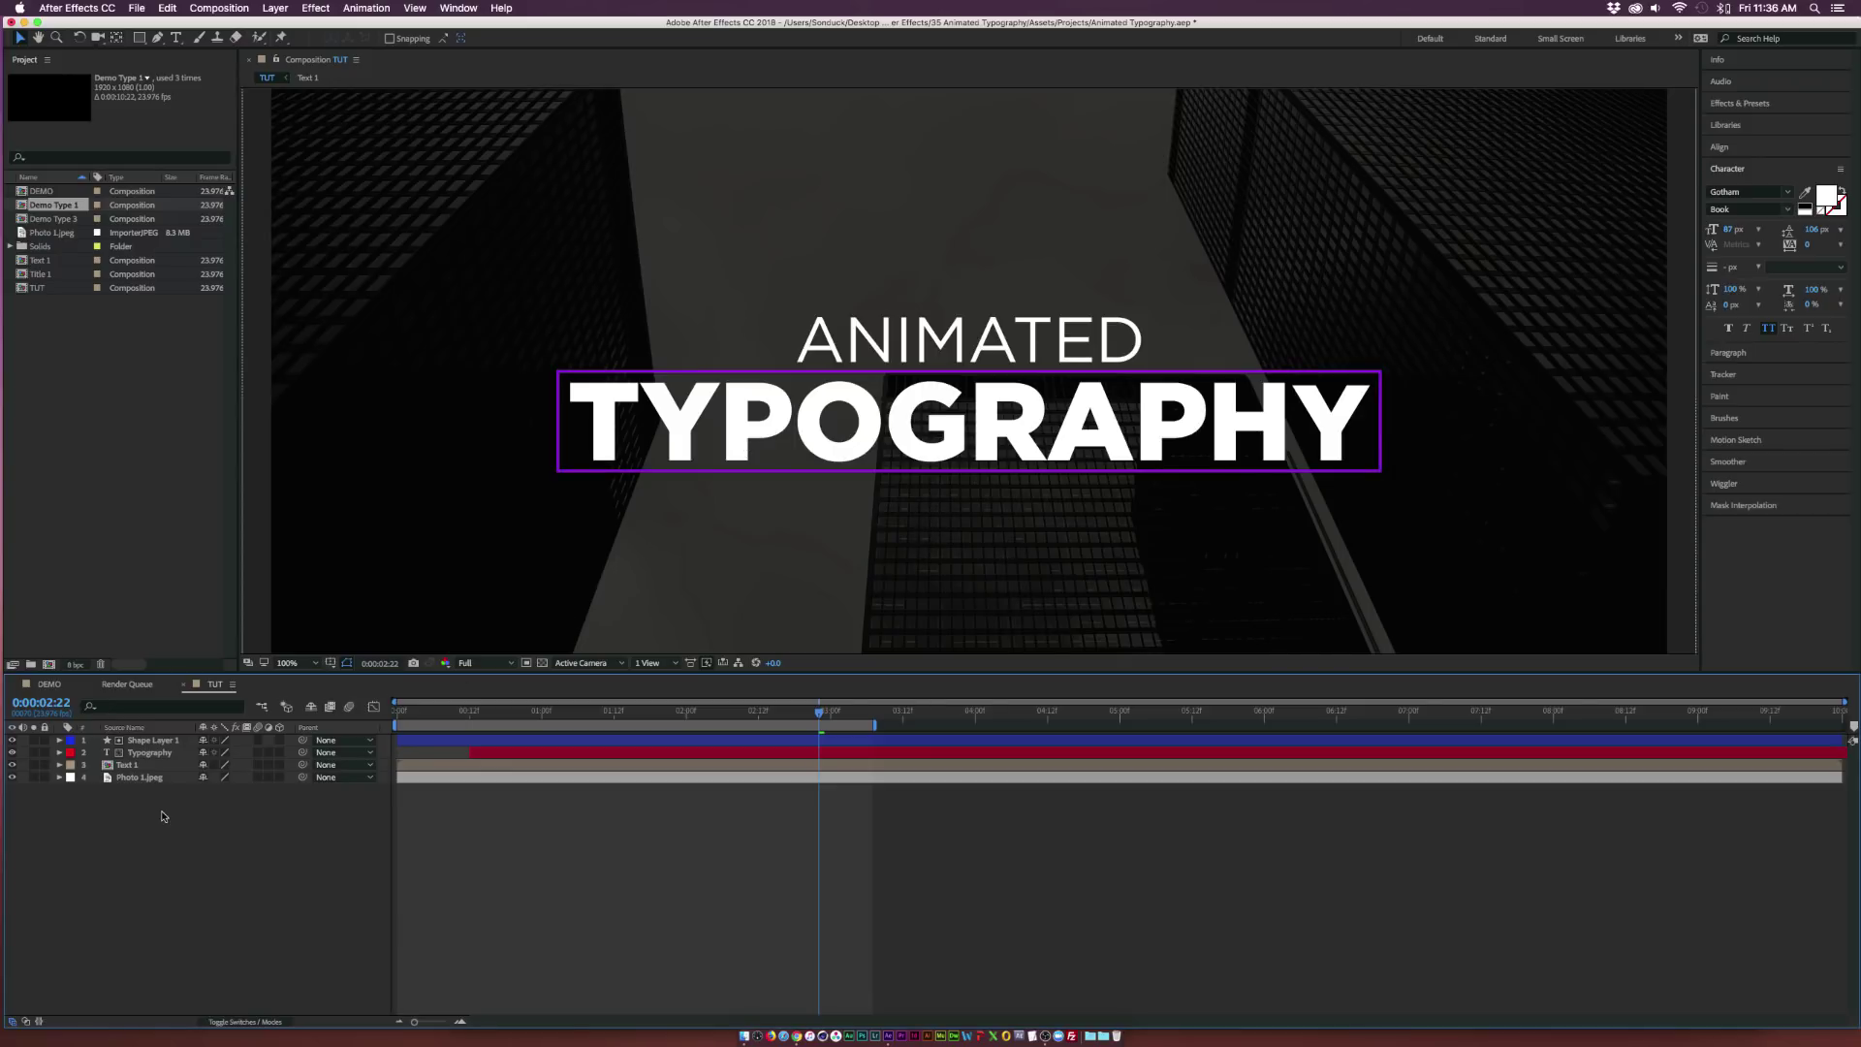
Create a new purple solid layer named "Box" in the TUT composition.
left_click(140, 40)
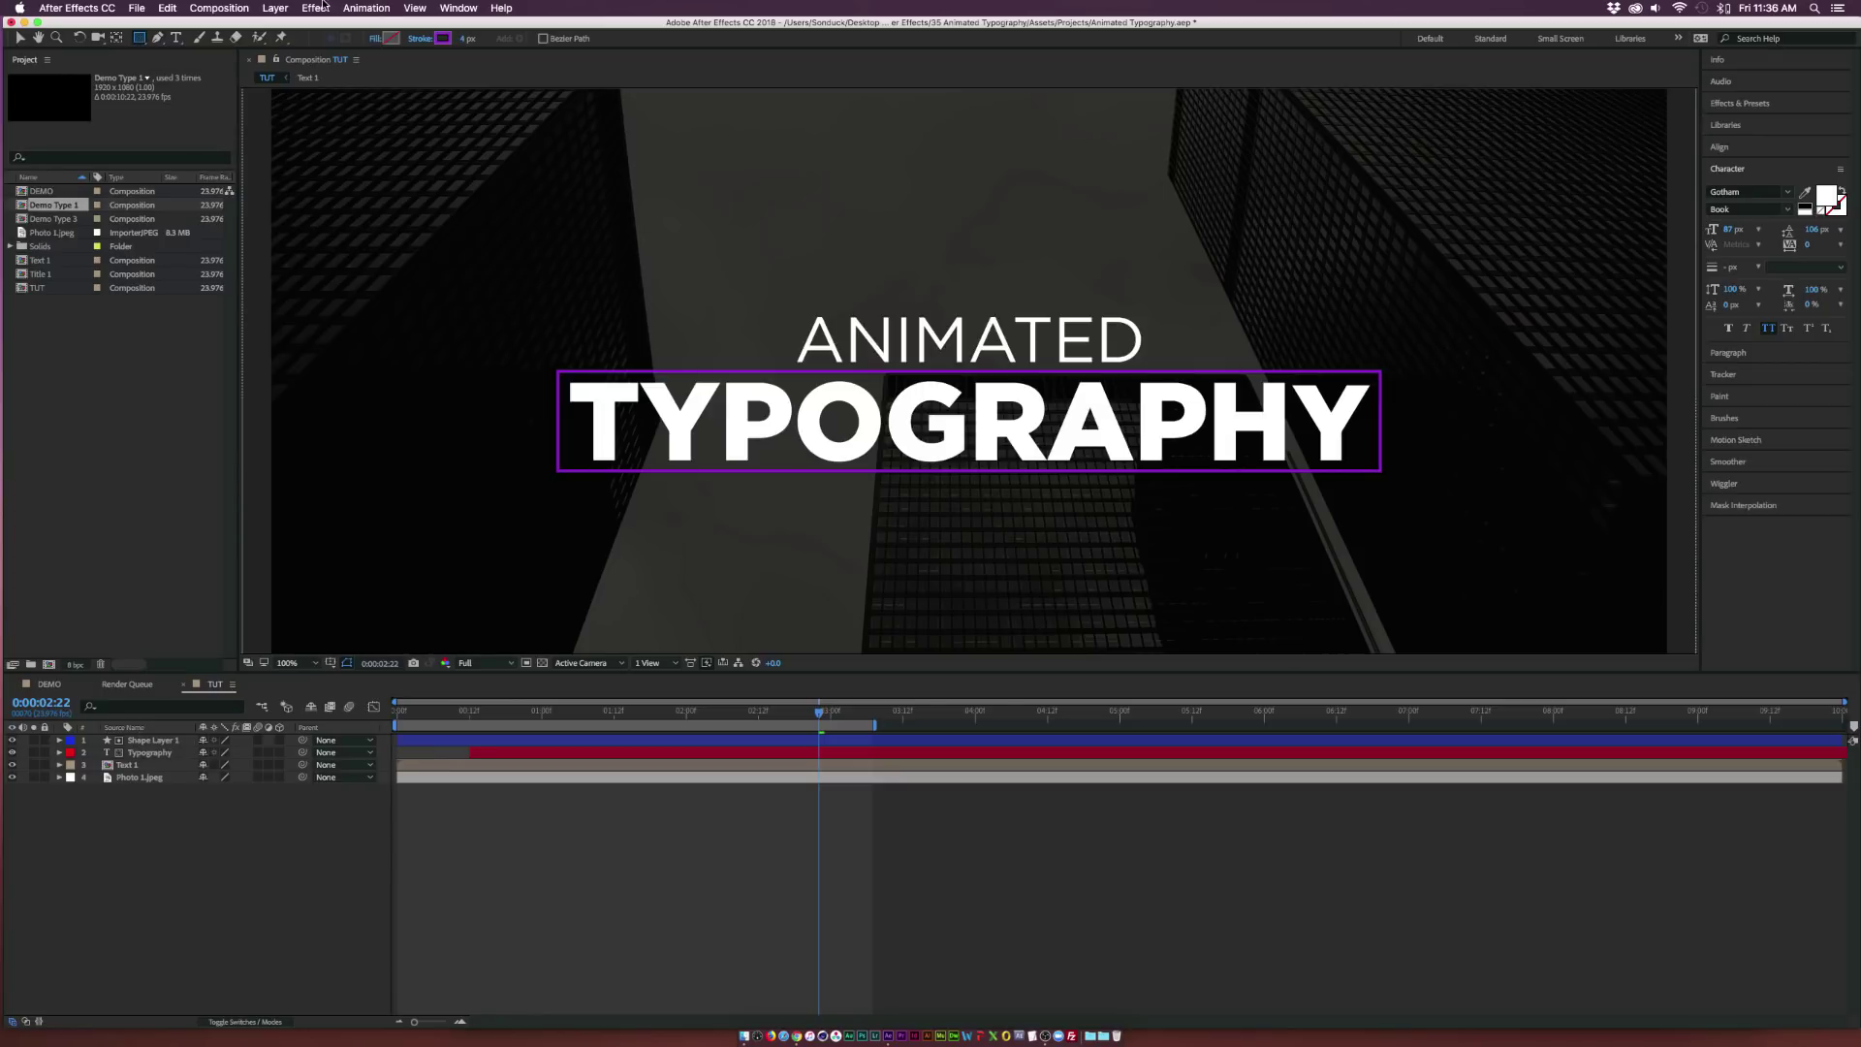
left_click(276, 8)
mouse_move(291, 25)
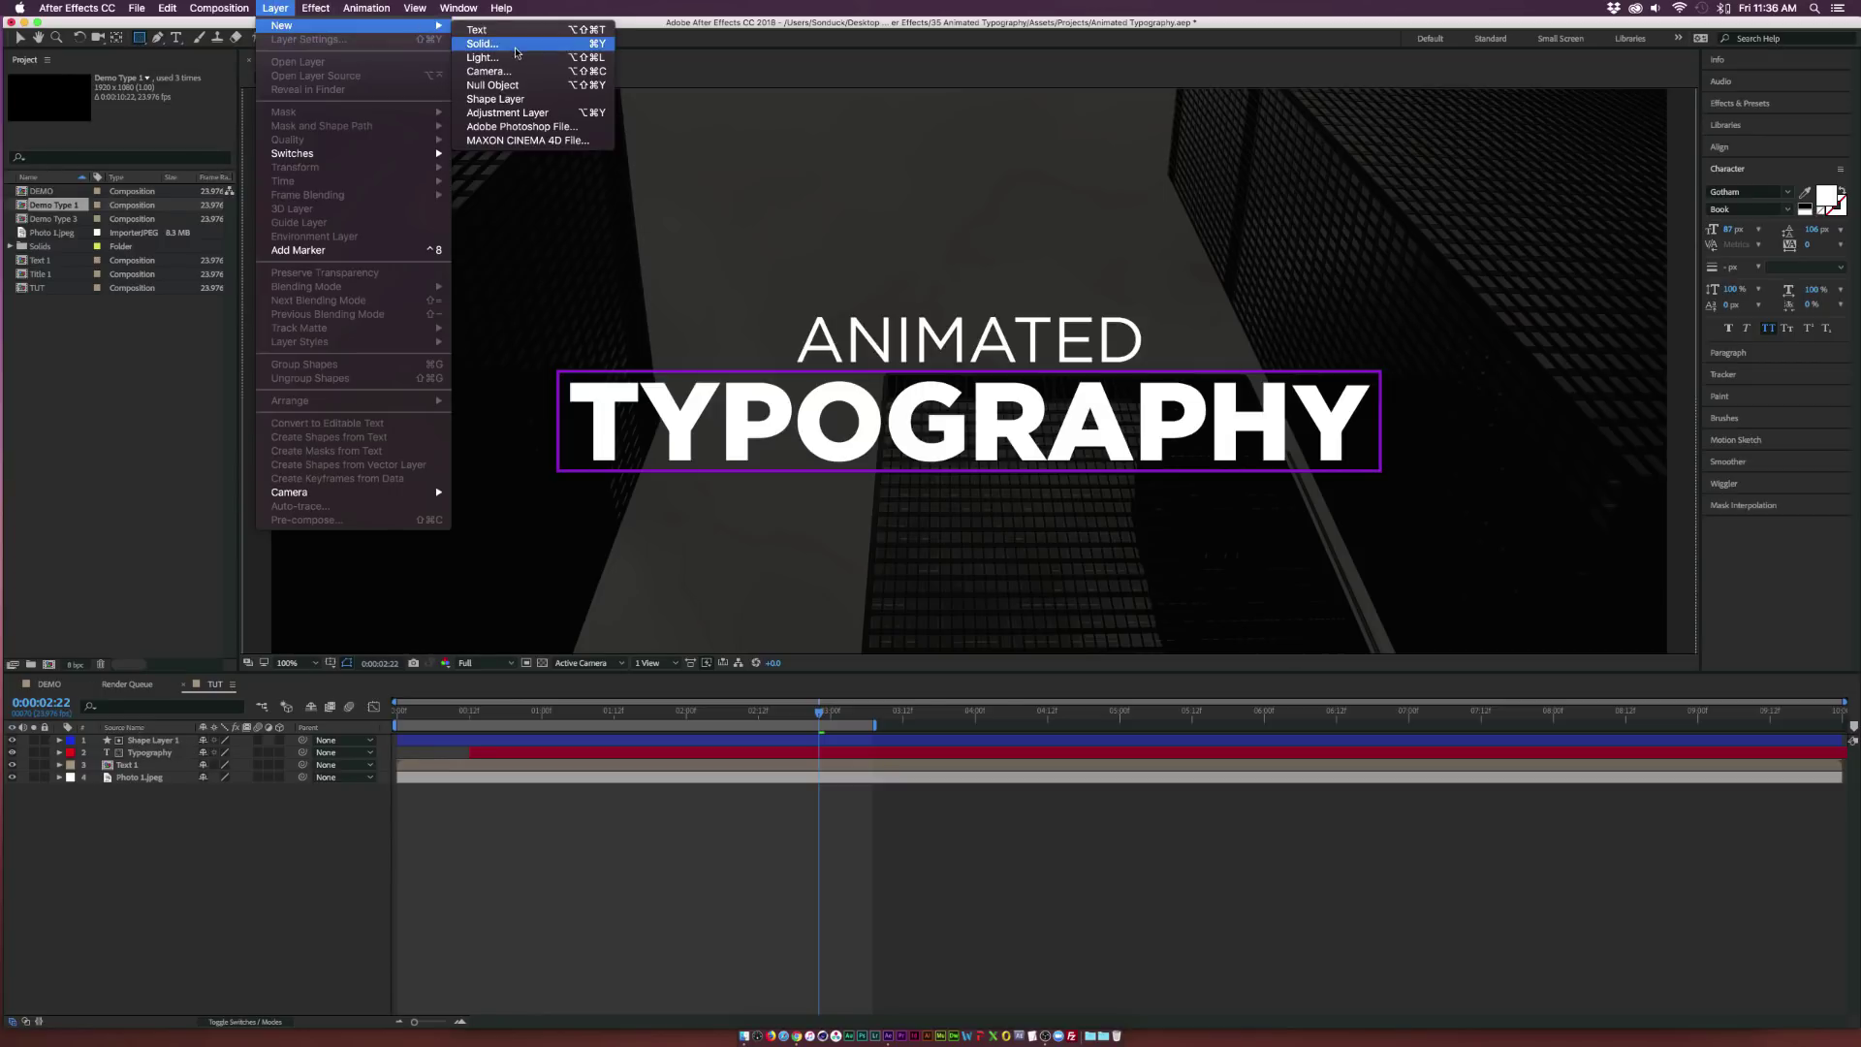
left_click(515, 48)
type("Box")
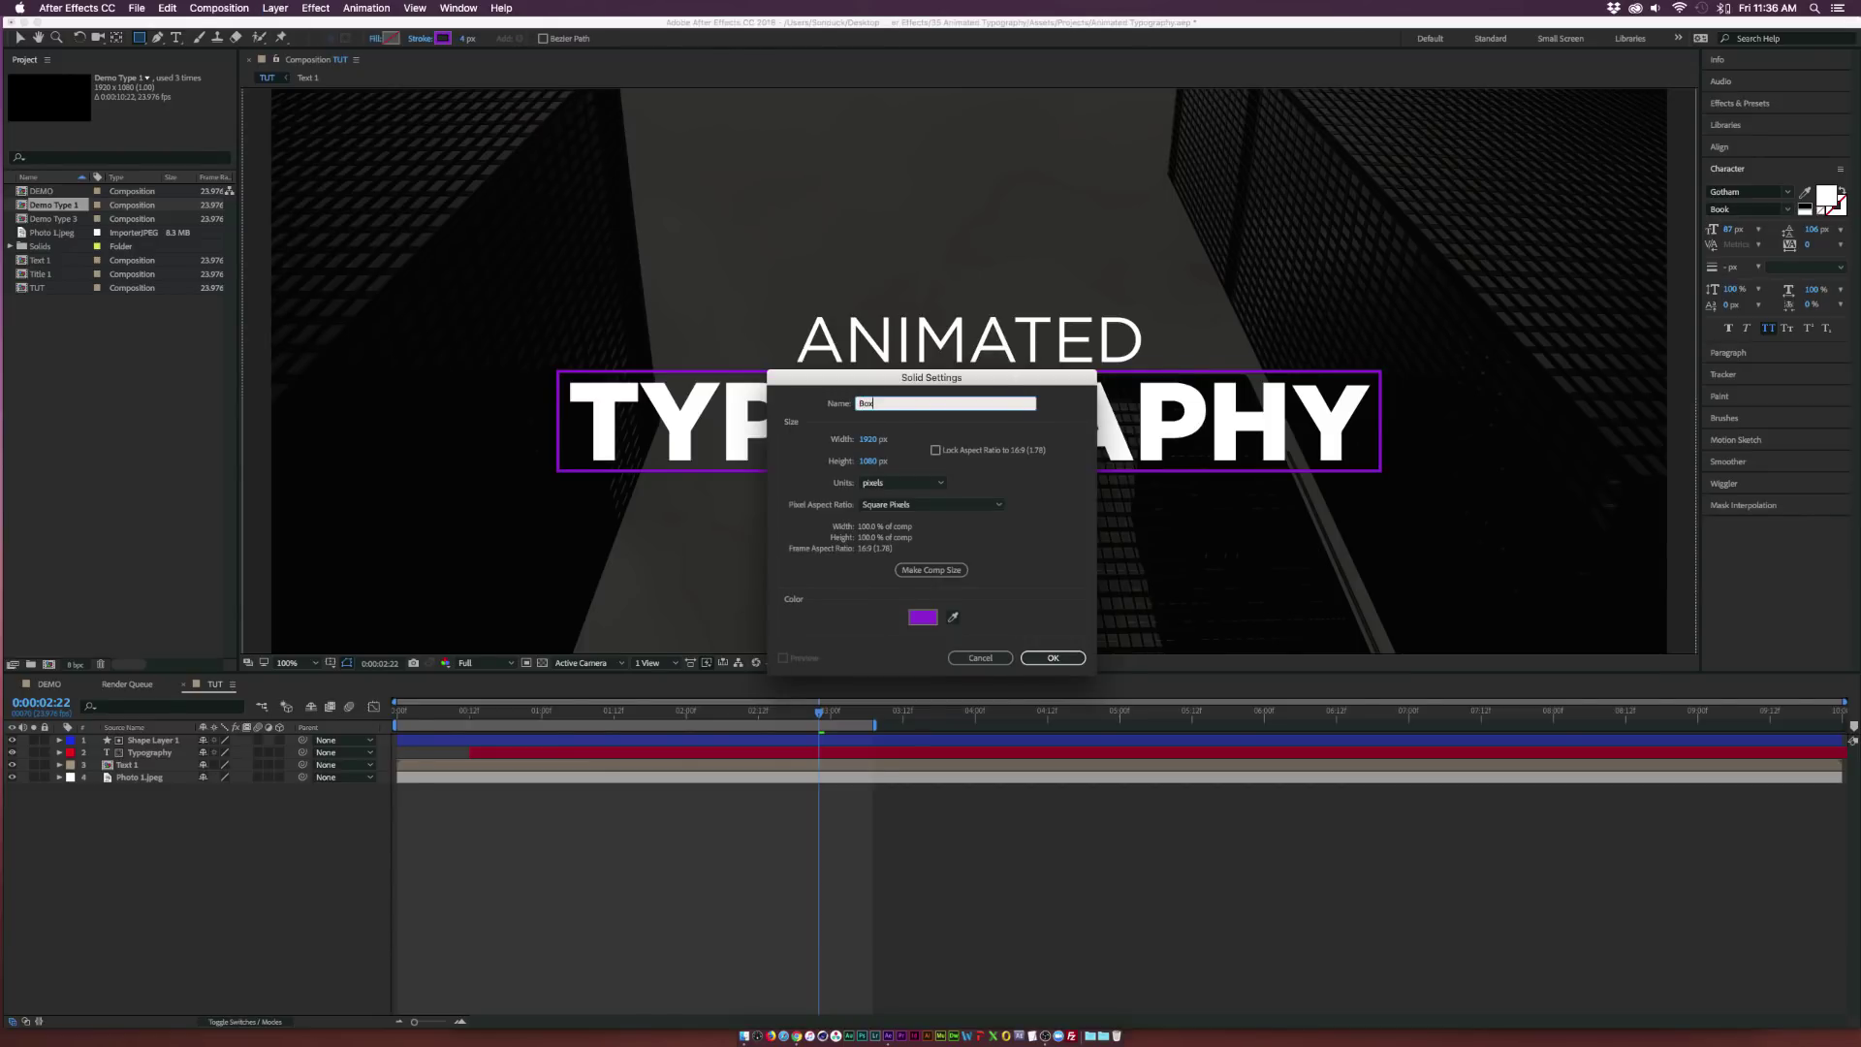
key("Return")
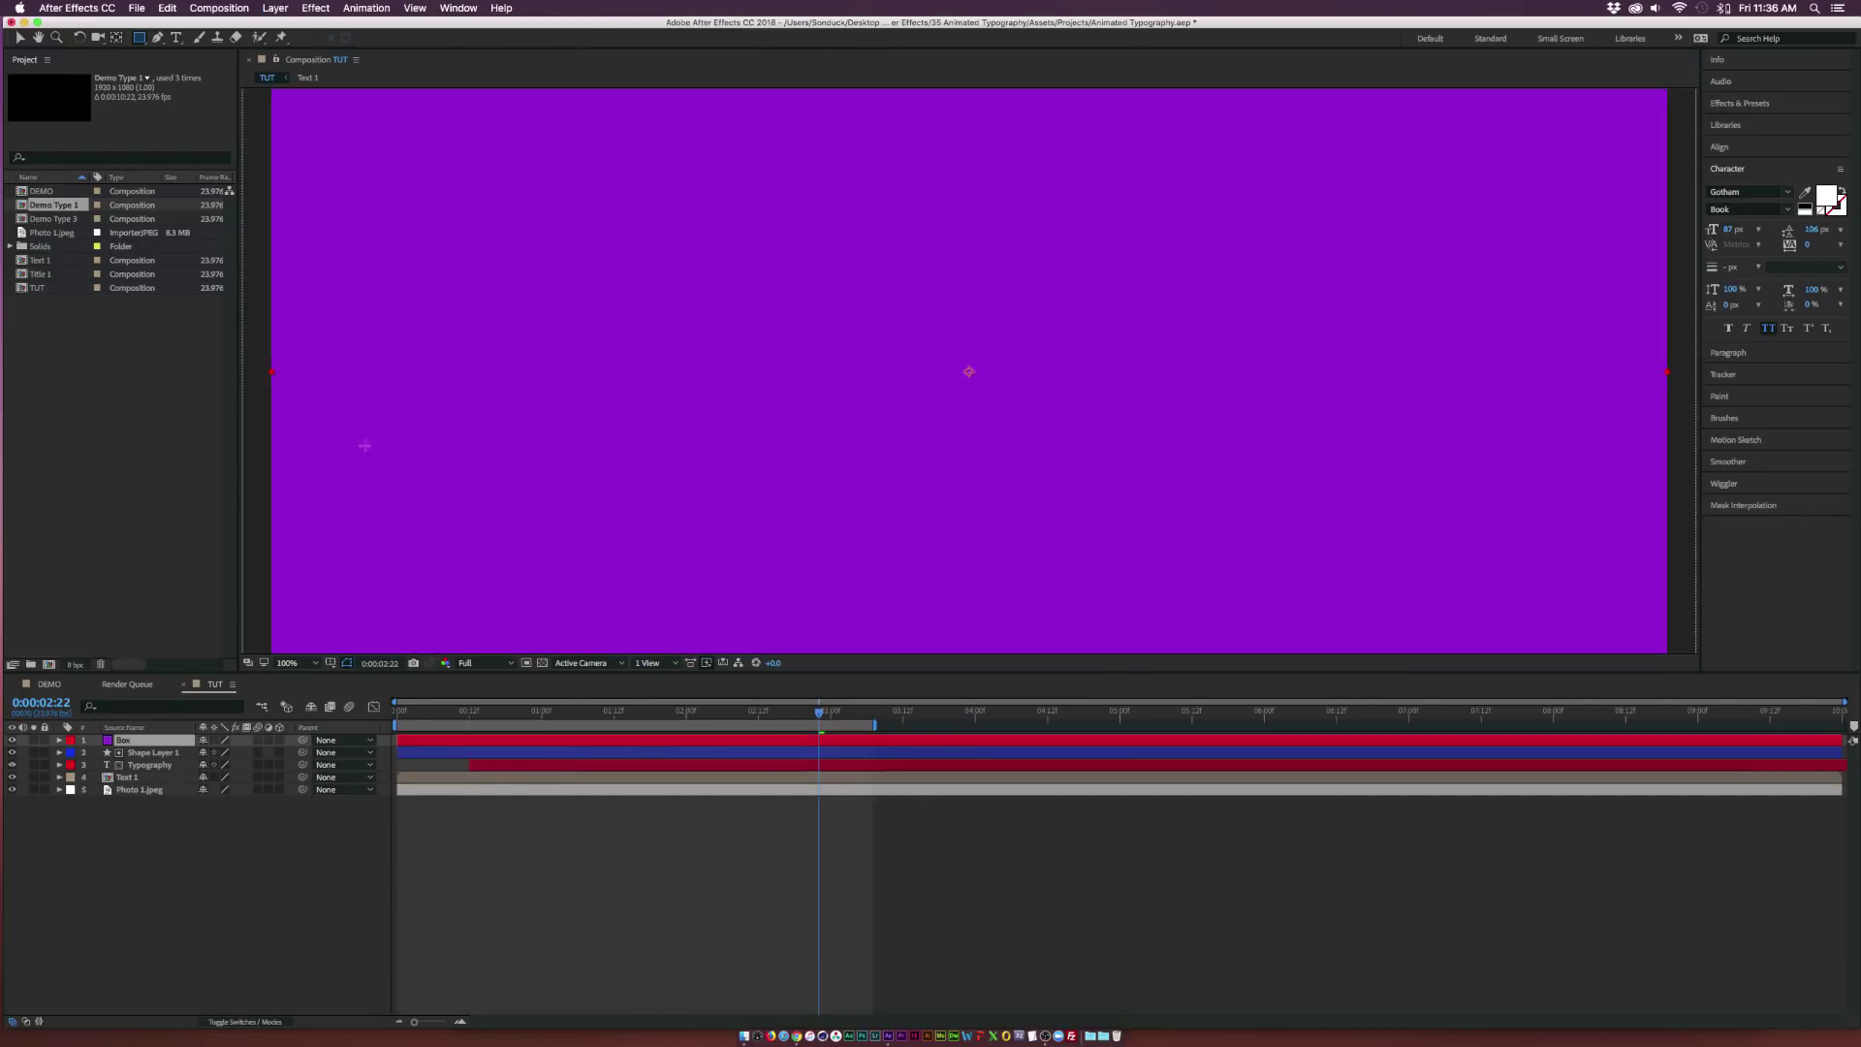
Hide the Box solid, lock the layers below it, and draw a rectangular mask on Box matching the Typography frame.
left_click(11, 740)
left_click_drag(44, 753, 44, 789)
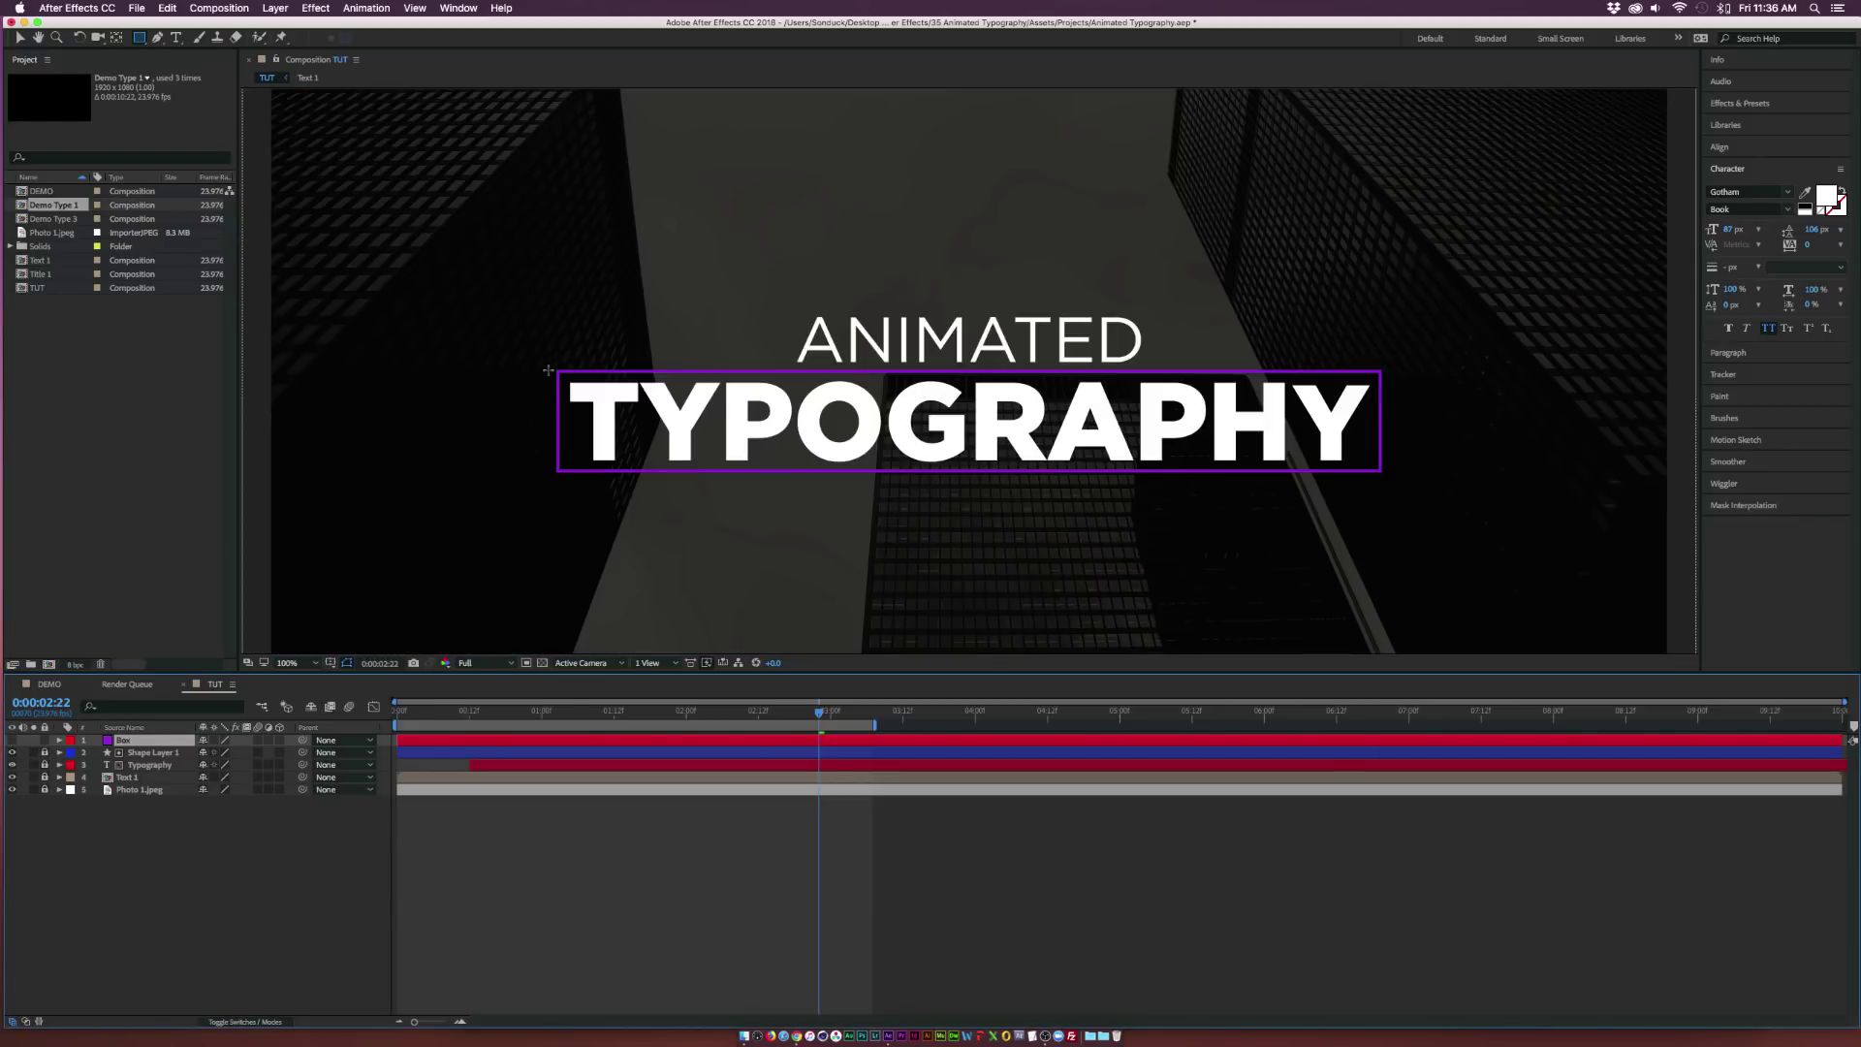
left_click_drag(557, 371, 1381, 470)
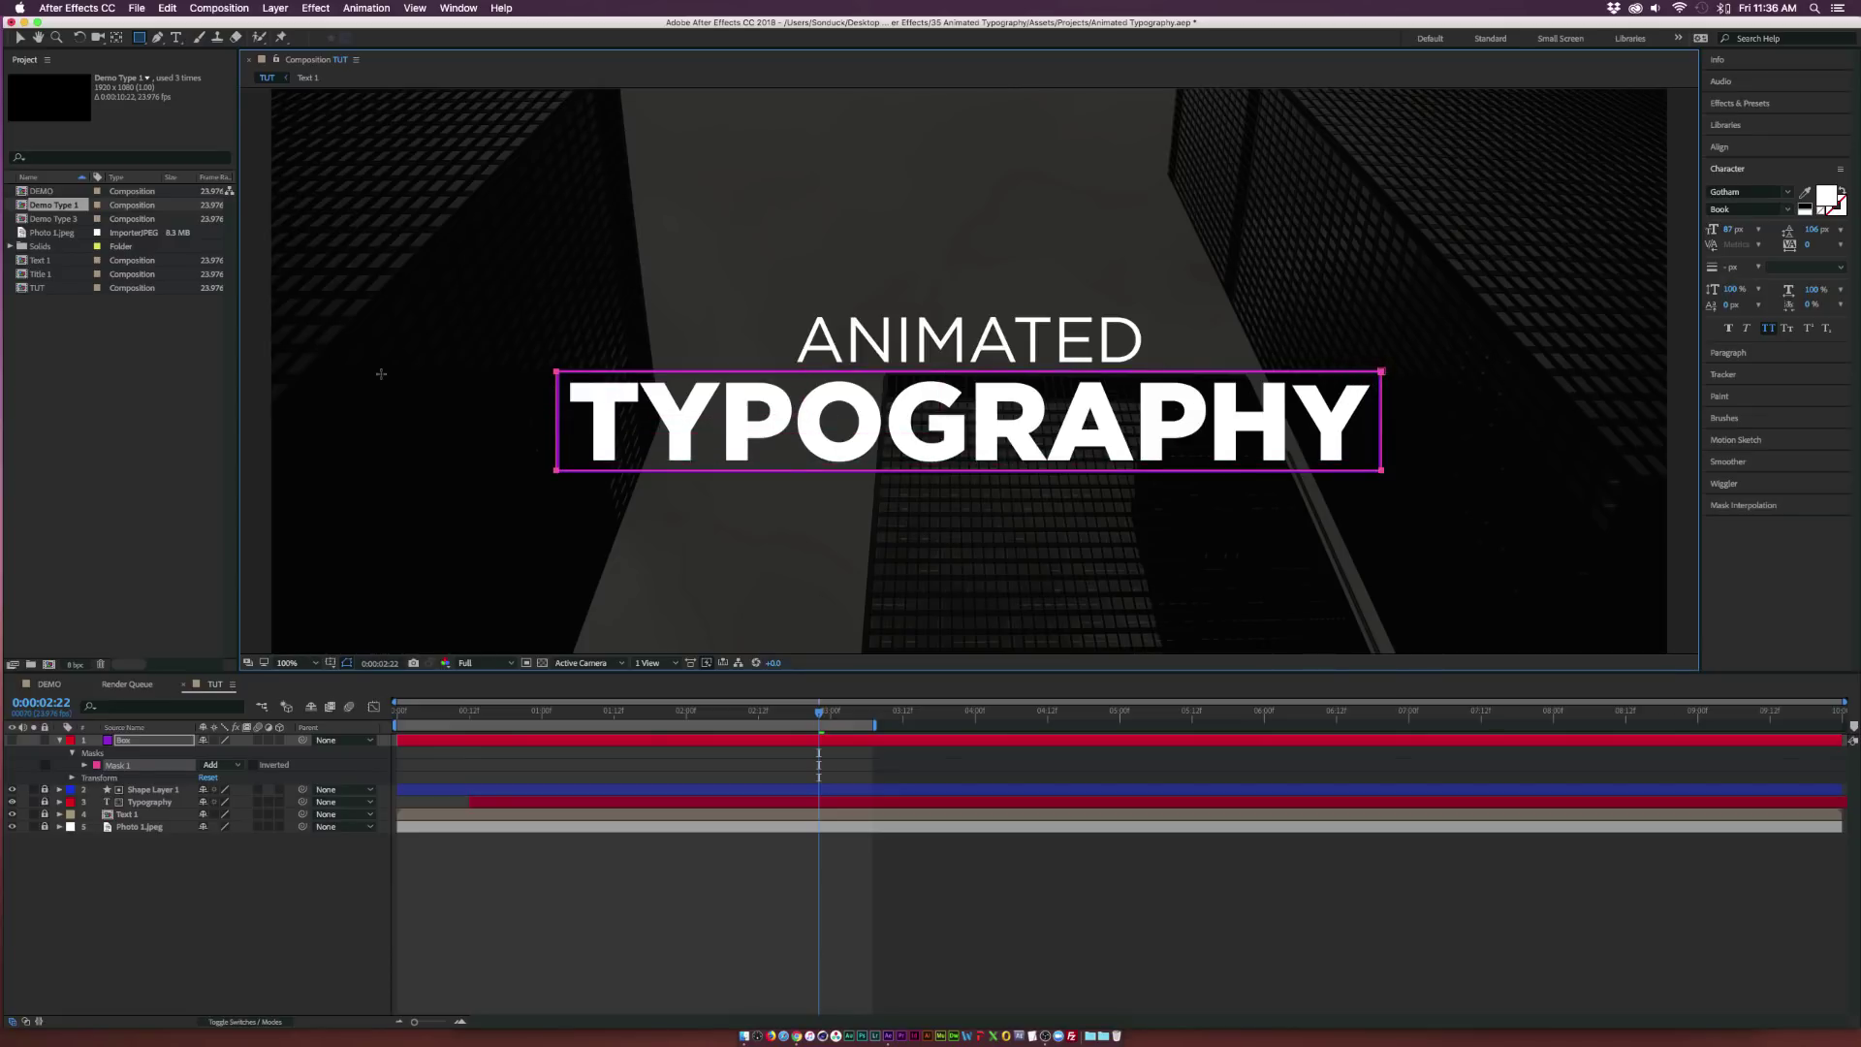
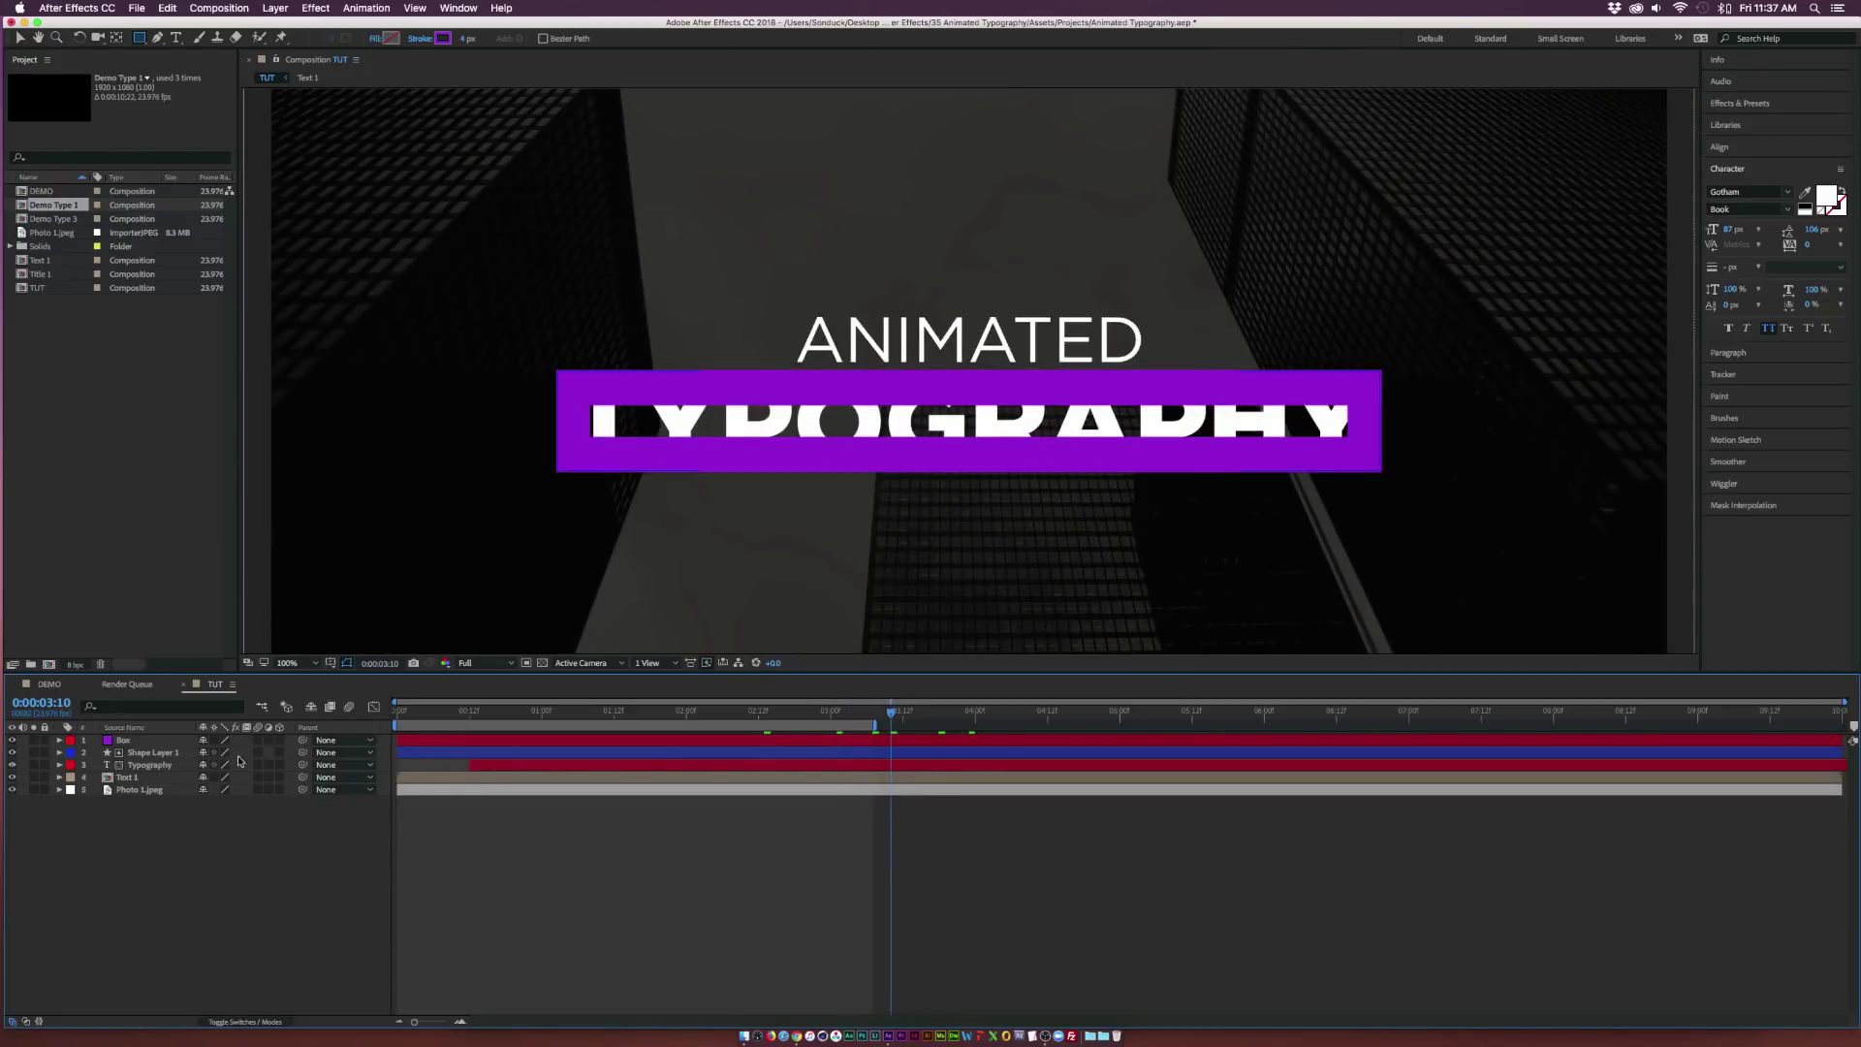
Duplicate the Box and Typography layers and move the Typography copy directly above the upper Box layer.
left_click(134, 738)
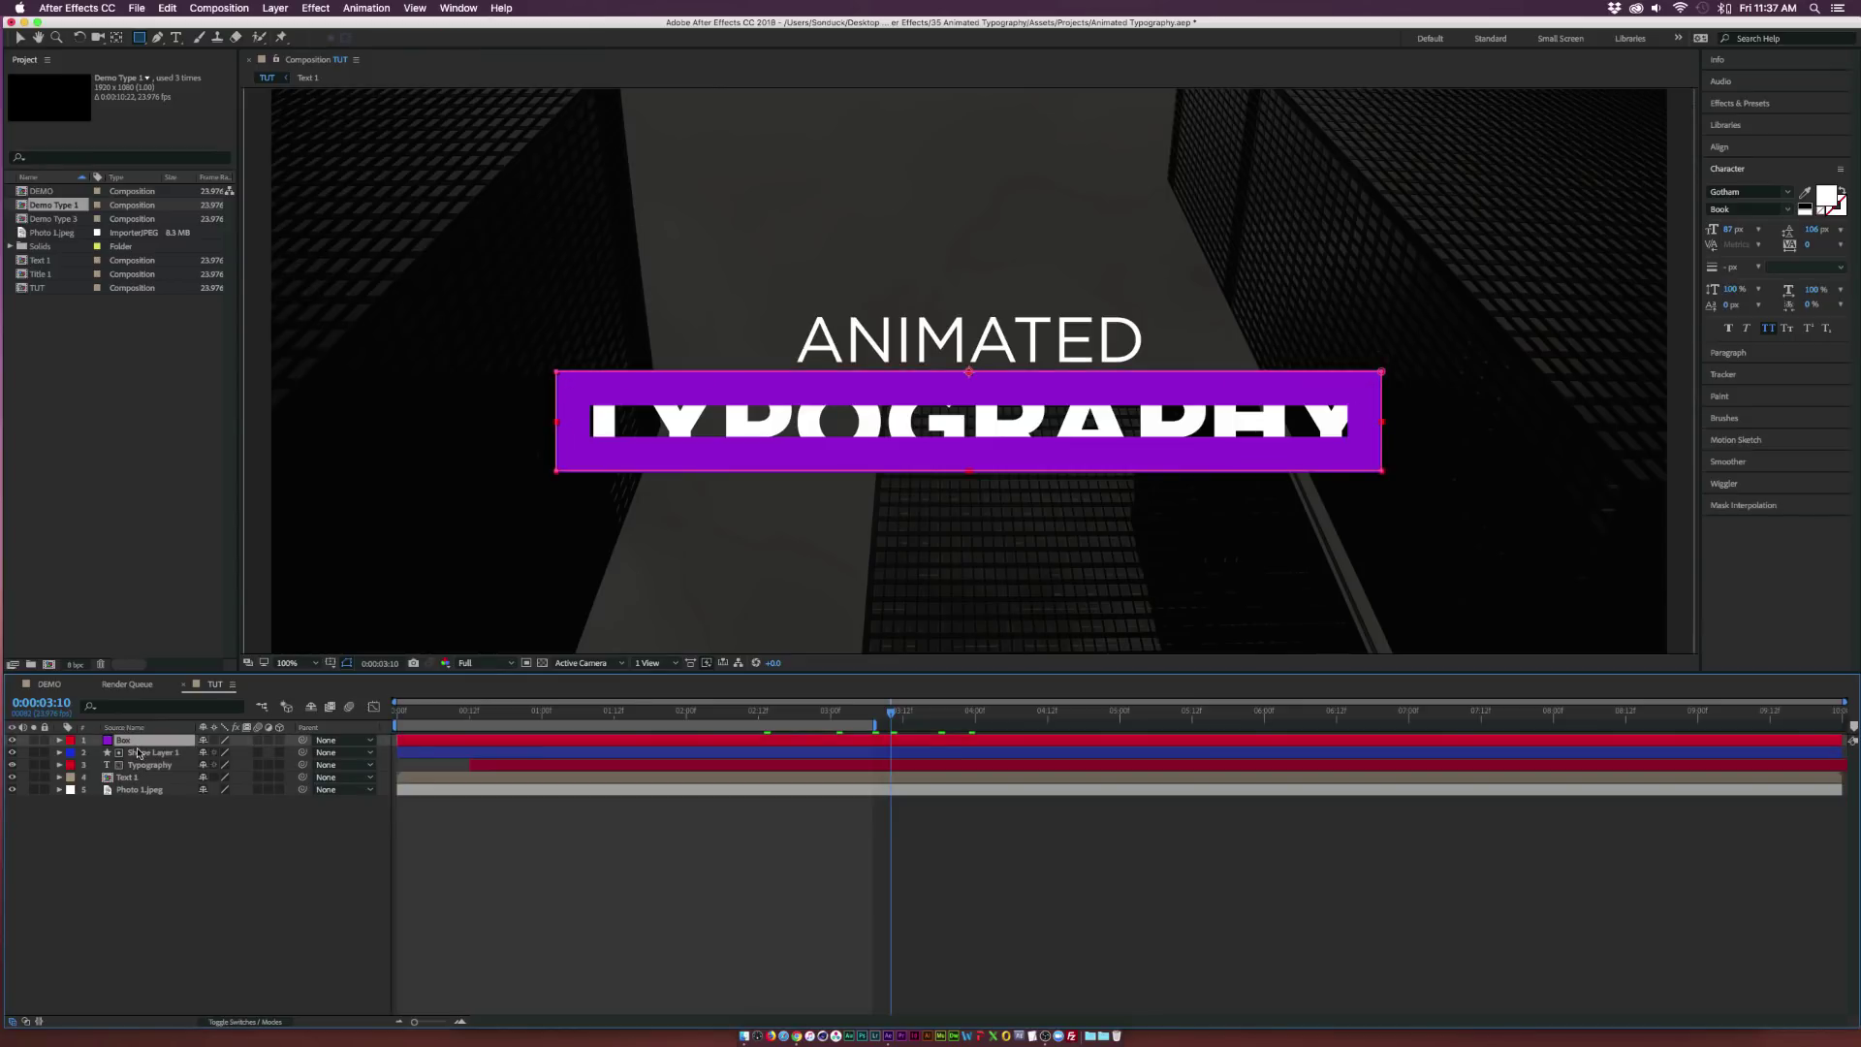
left_click(139, 765, "super")
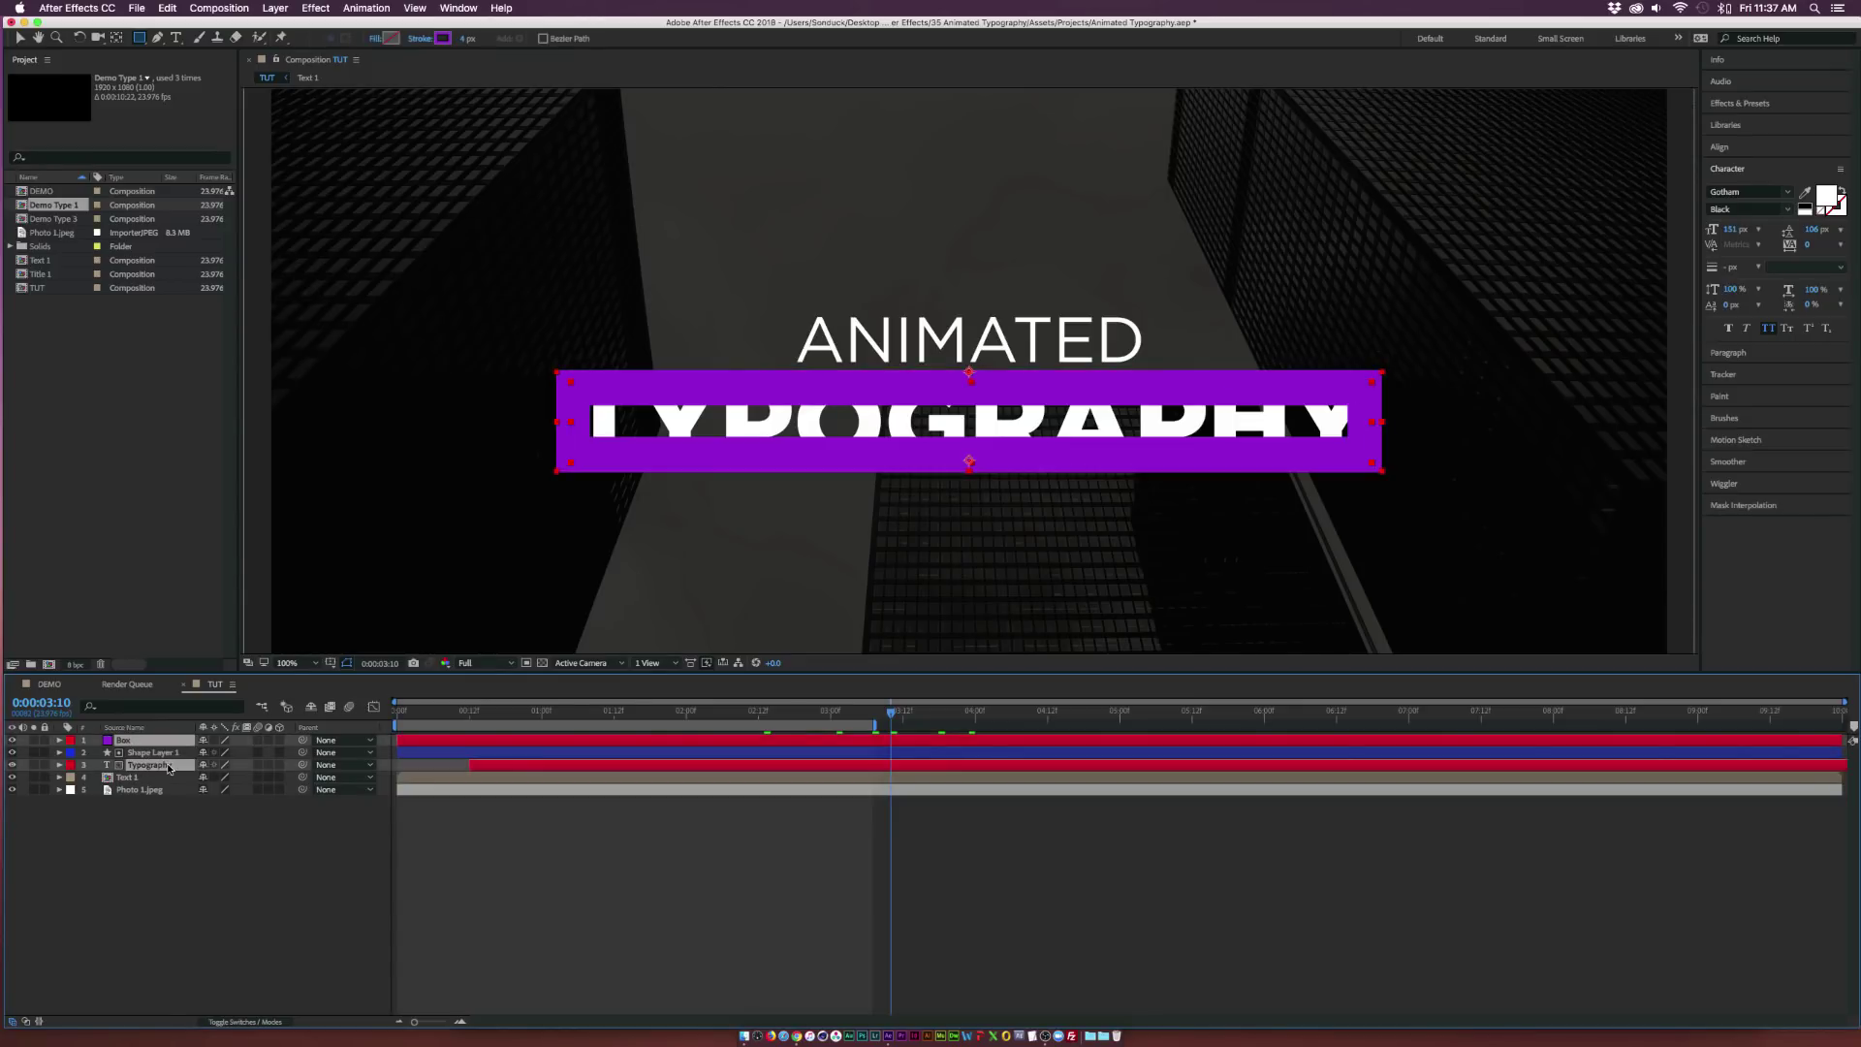
key("super+d")
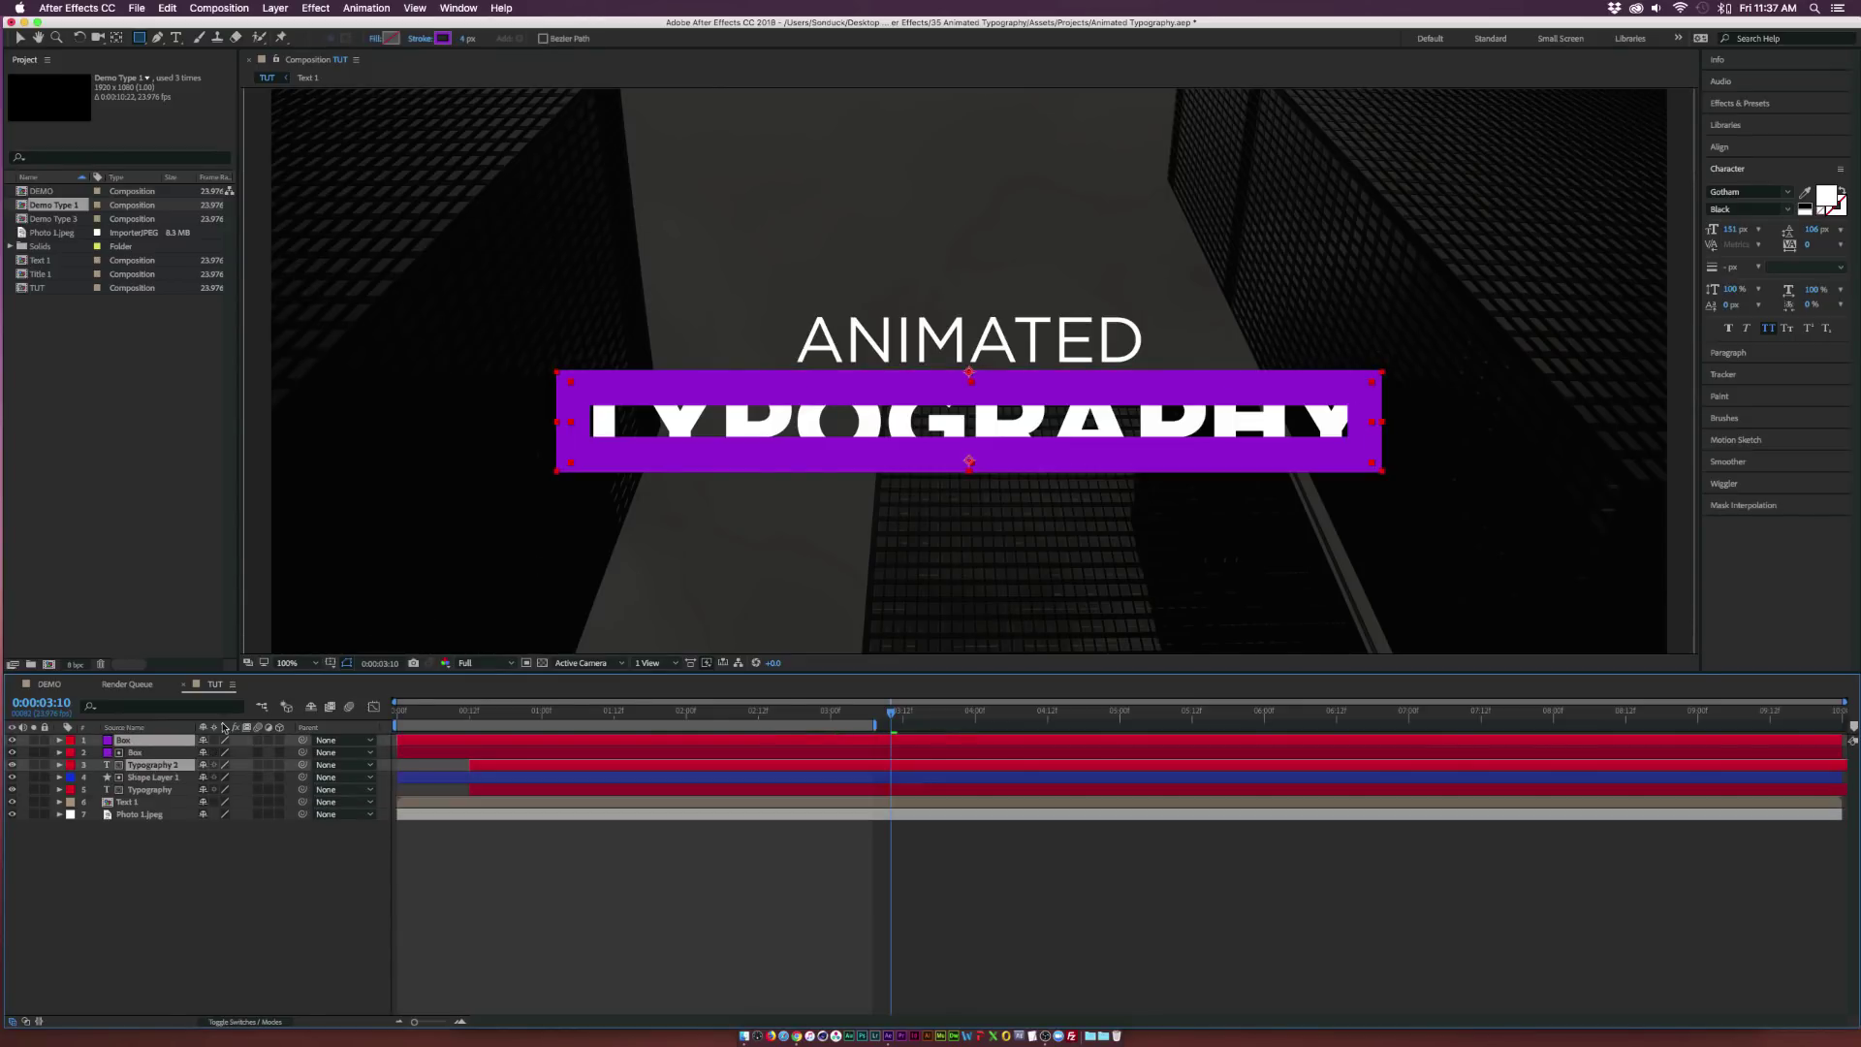
left_click_drag(154, 767, 154, 749)
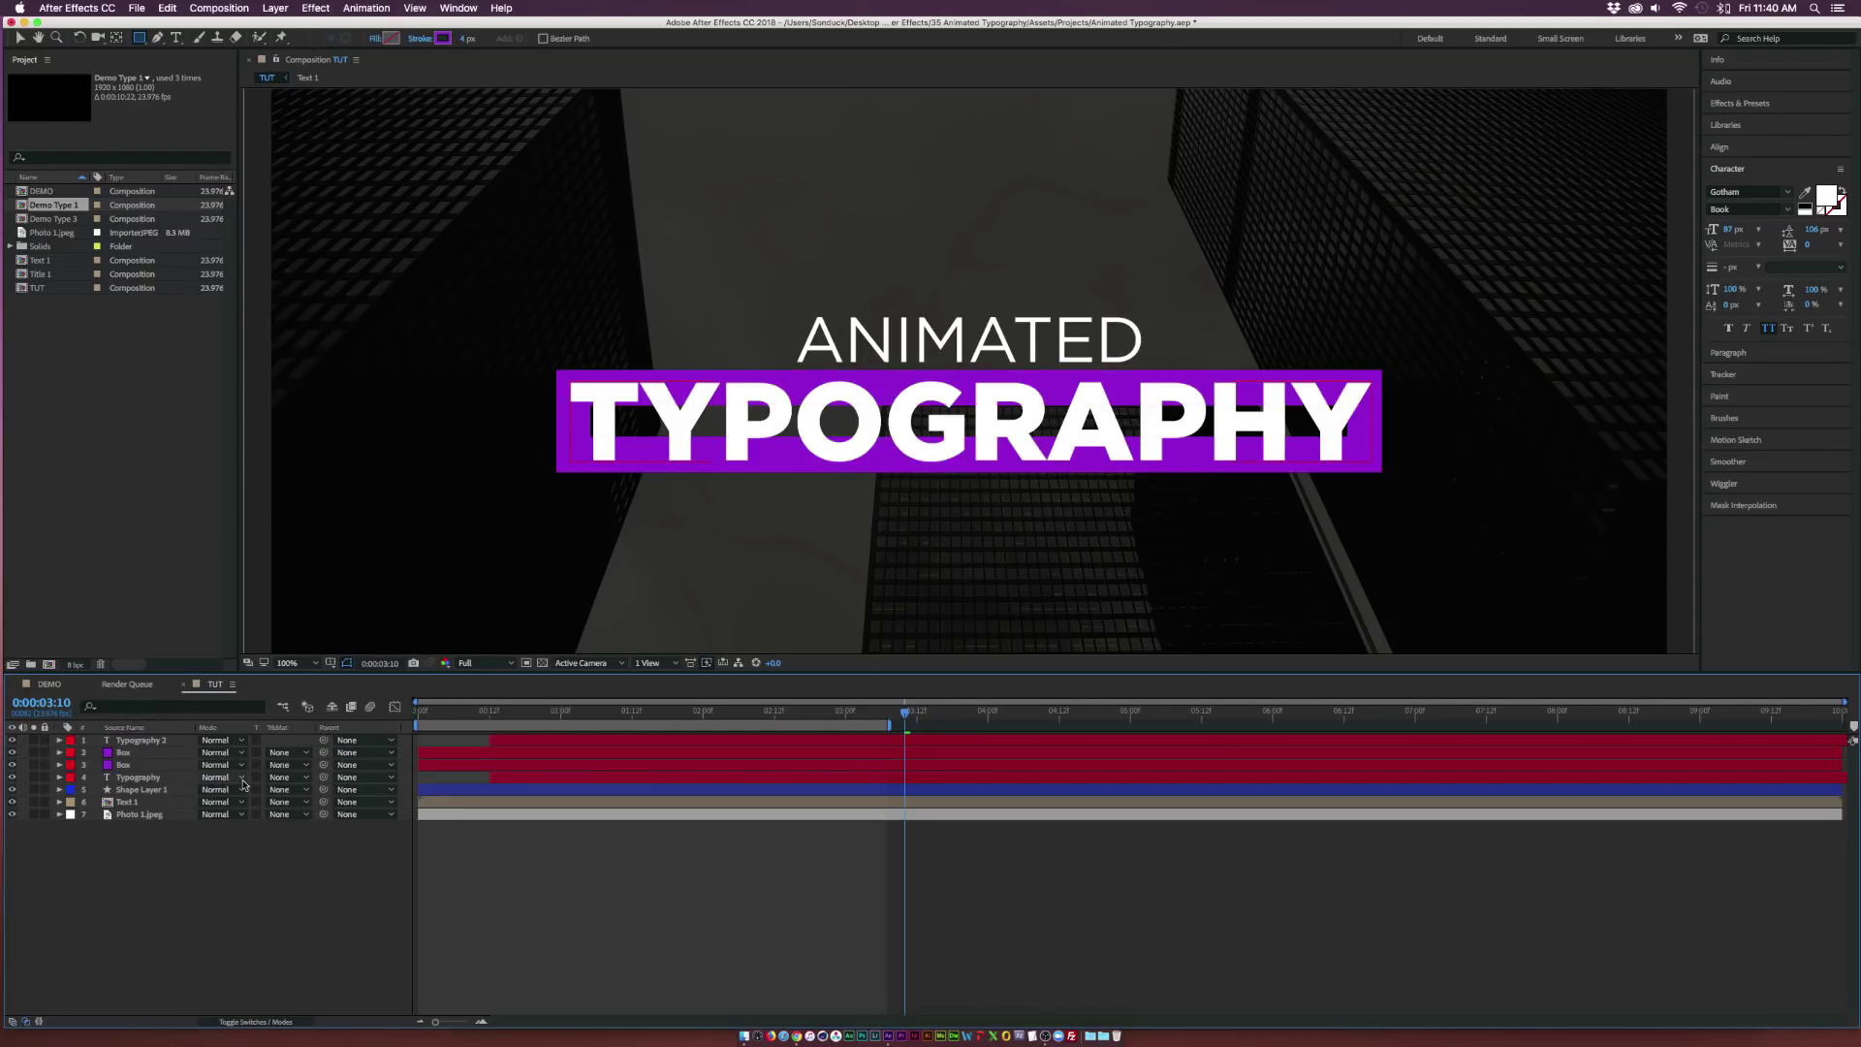
Set the upper Box layer's track matte to Luma Inverted Matte "Typography 2".
left_click(137, 740)
left_click(137, 777, "shift")
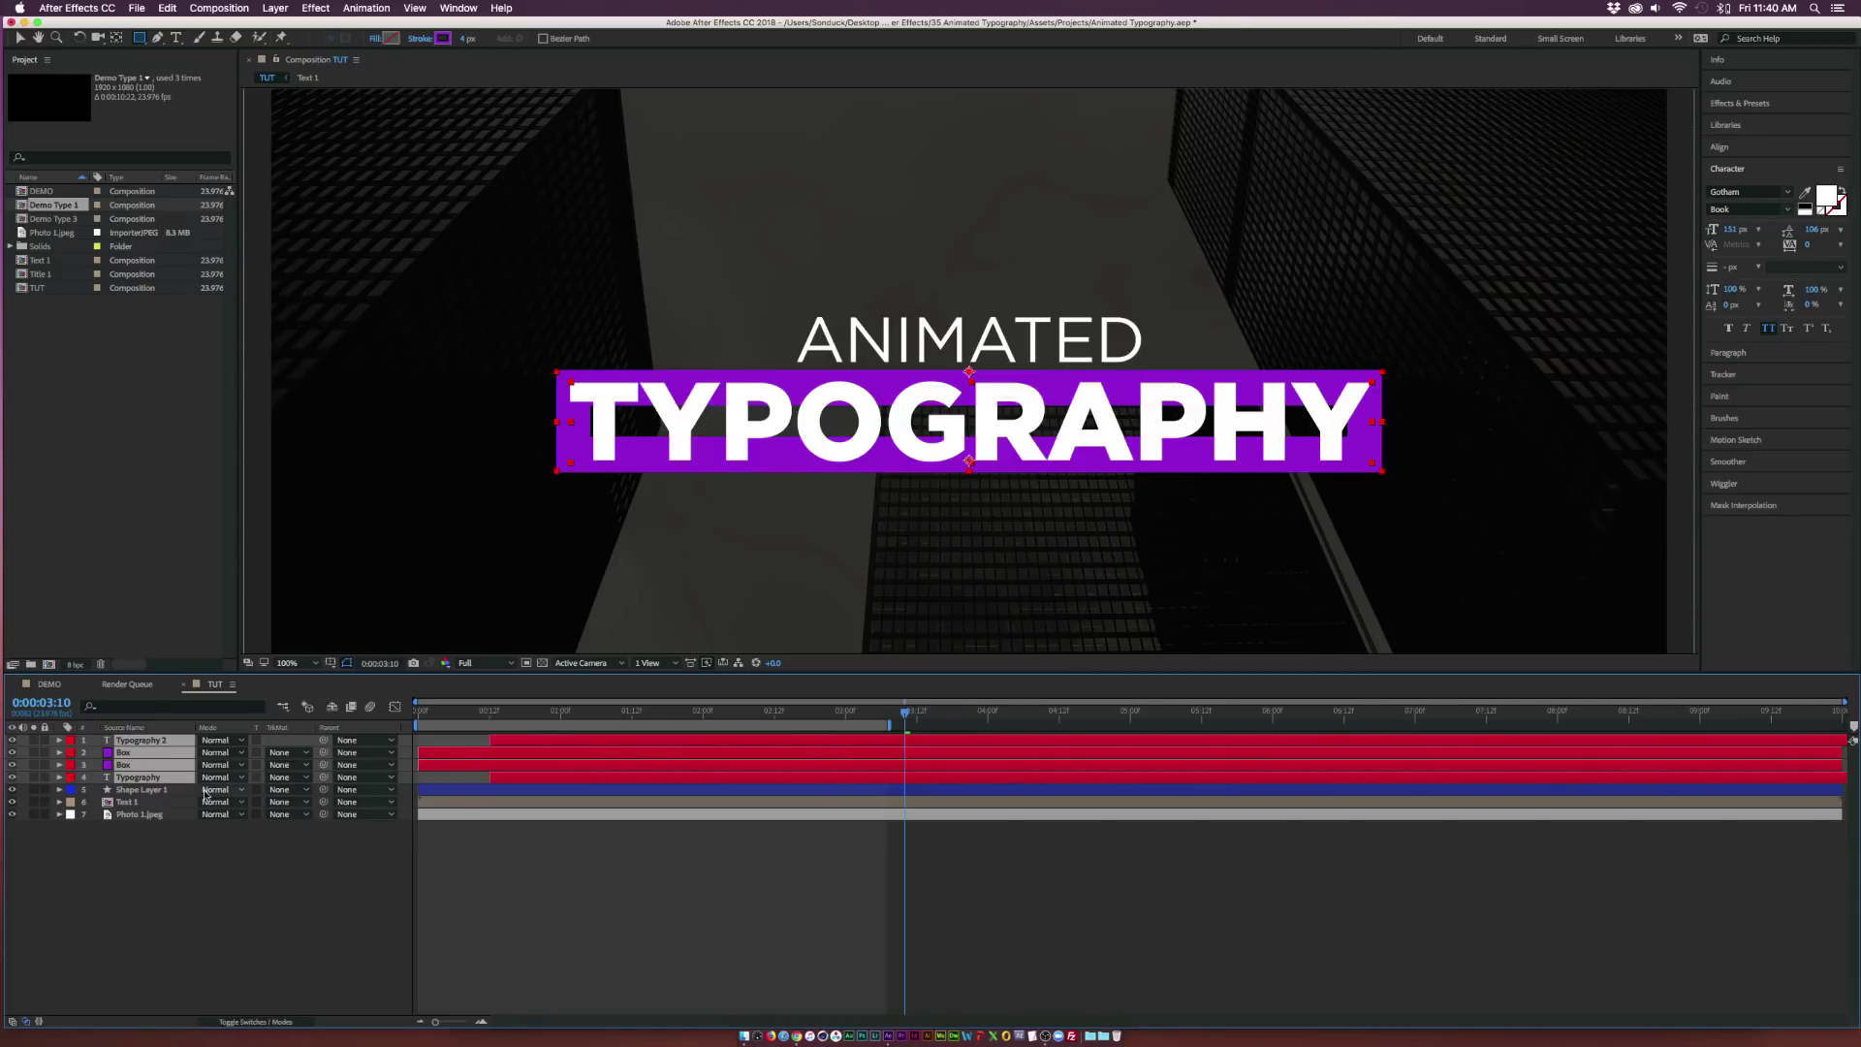
left_click(155, 777)
left_click(143, 757)
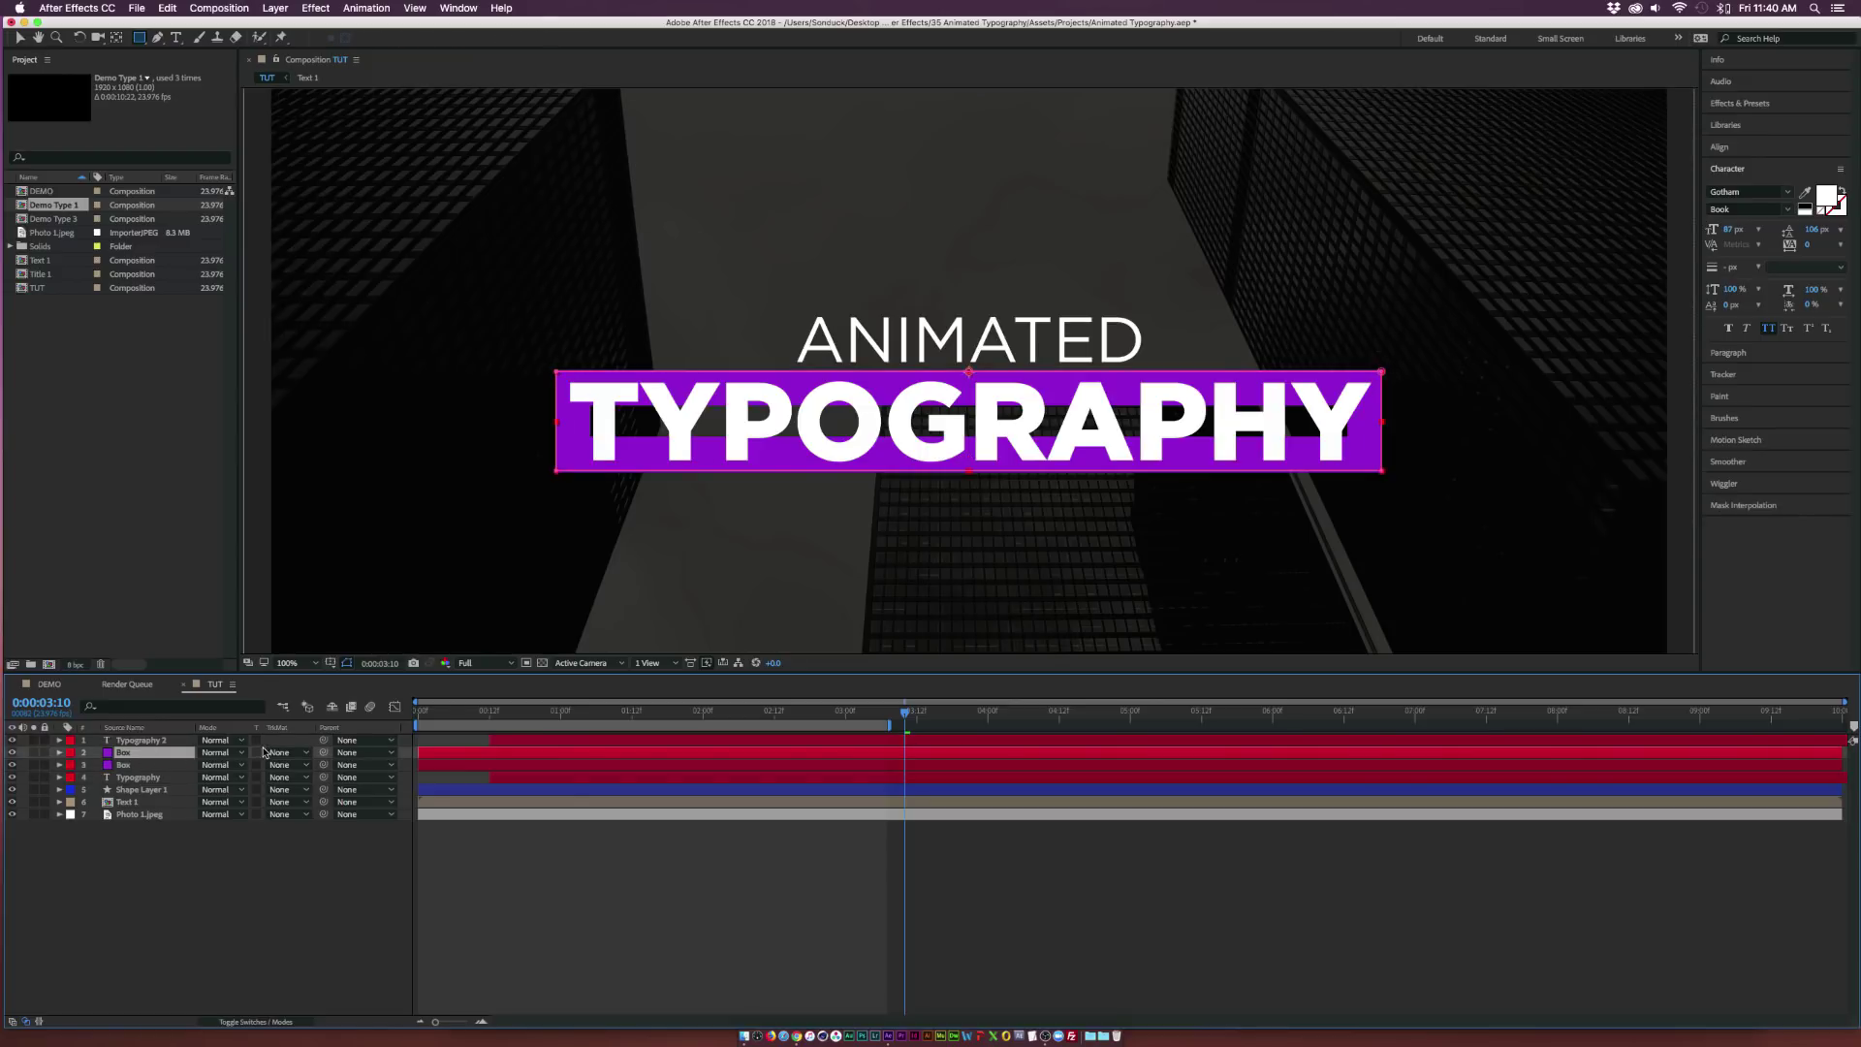
left_click(287, 752)
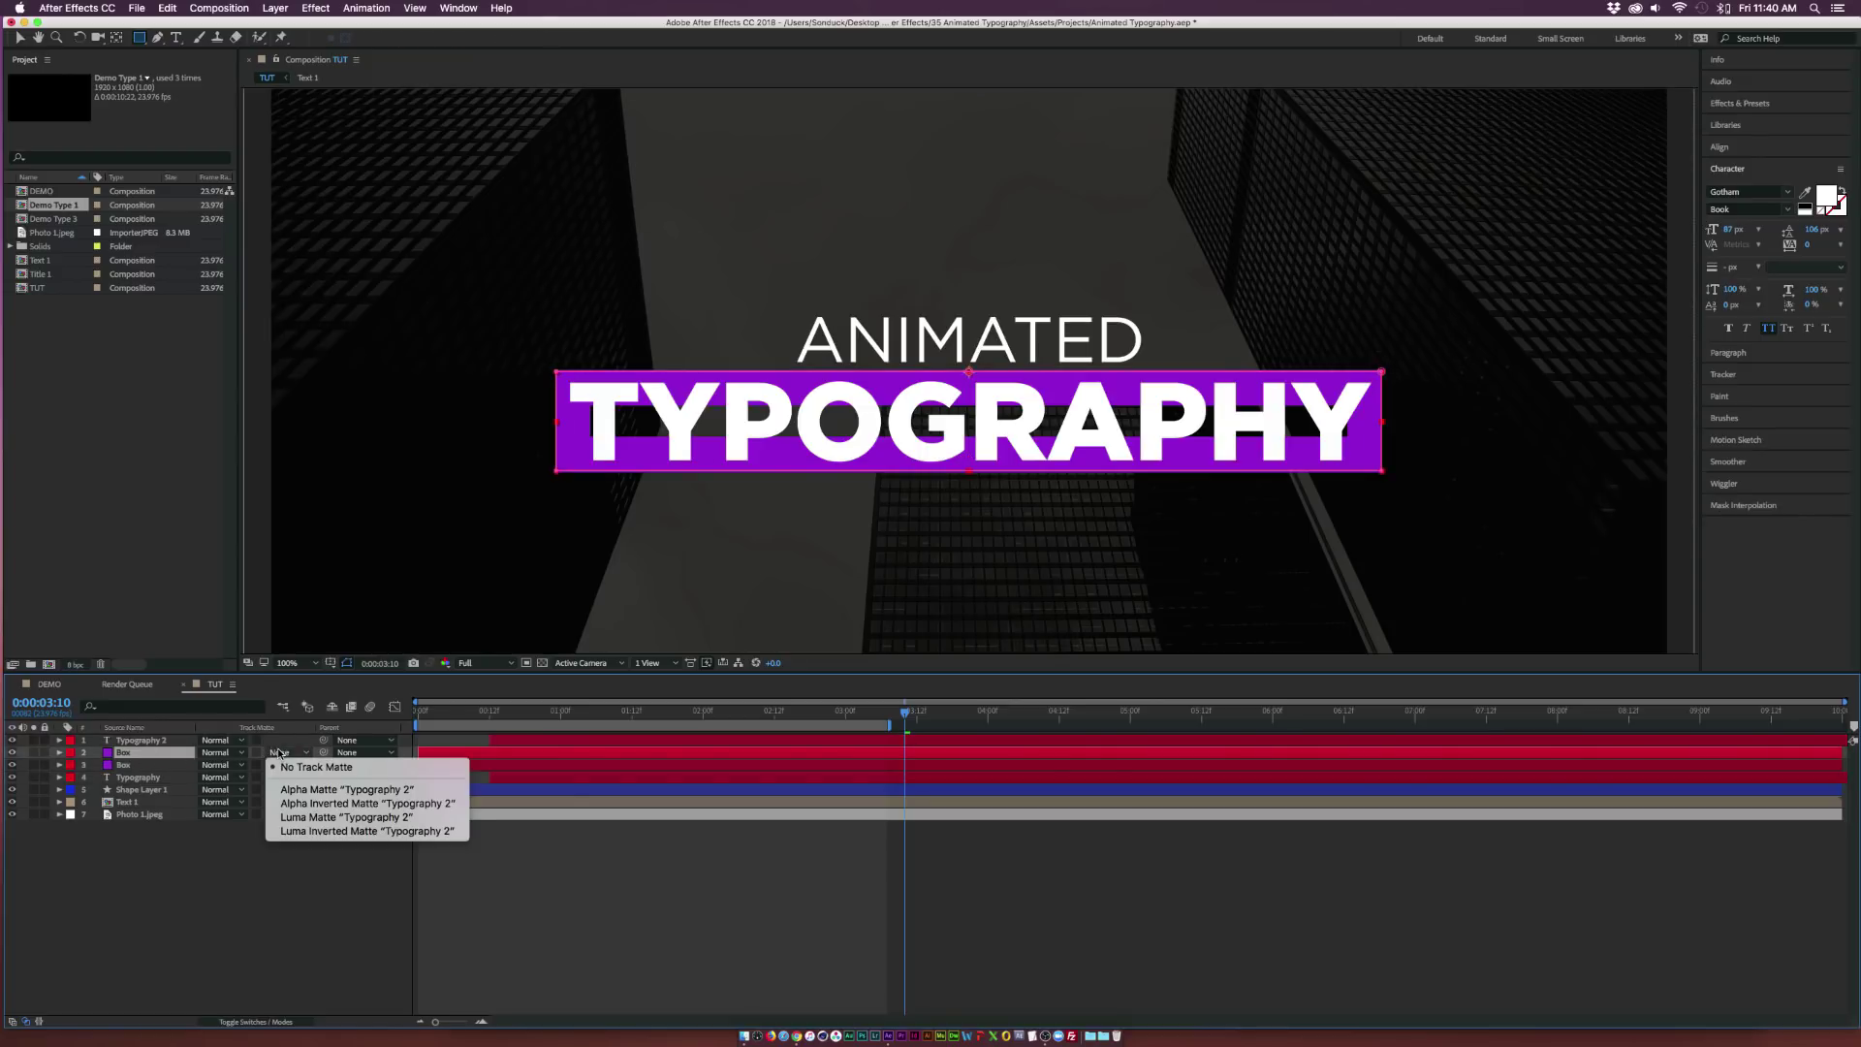
left_click(330, 832)
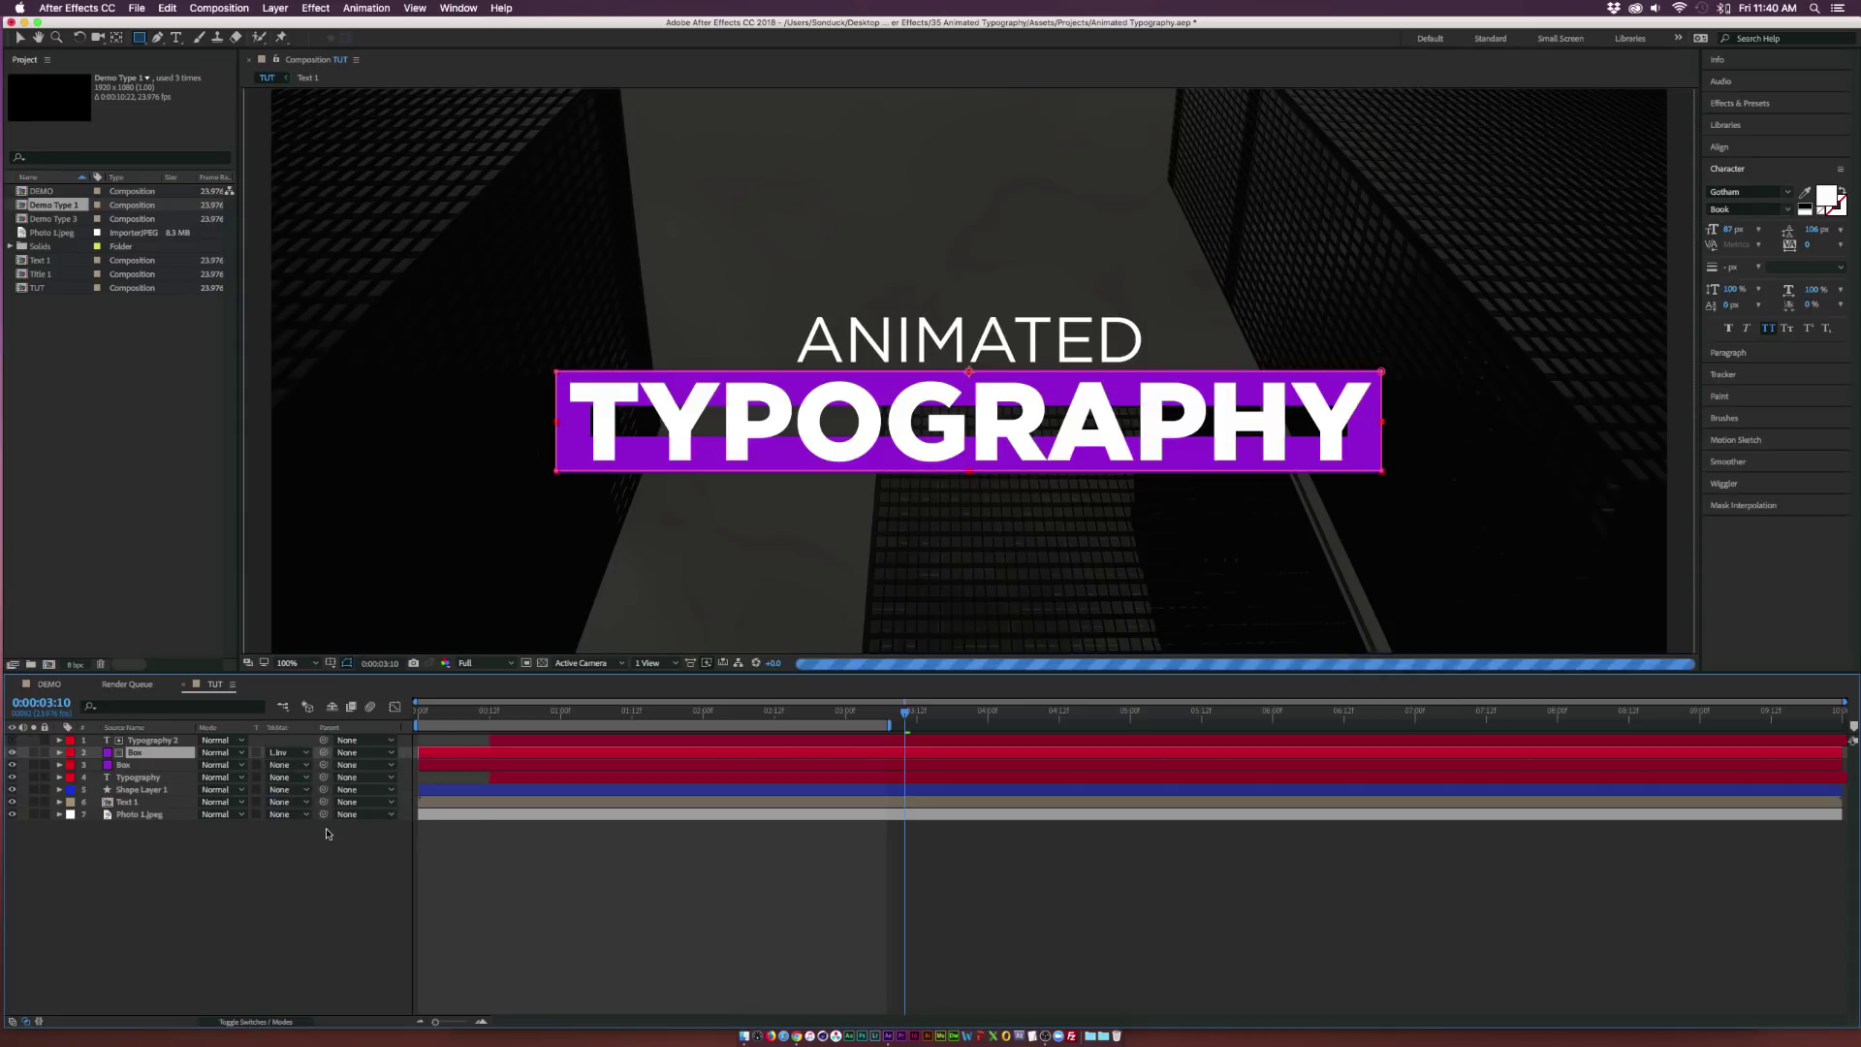
Set the original Typography layer's track matte to the alpha inverted matte of the Box above it, and preview the cut-out.
left_click(155, 777)
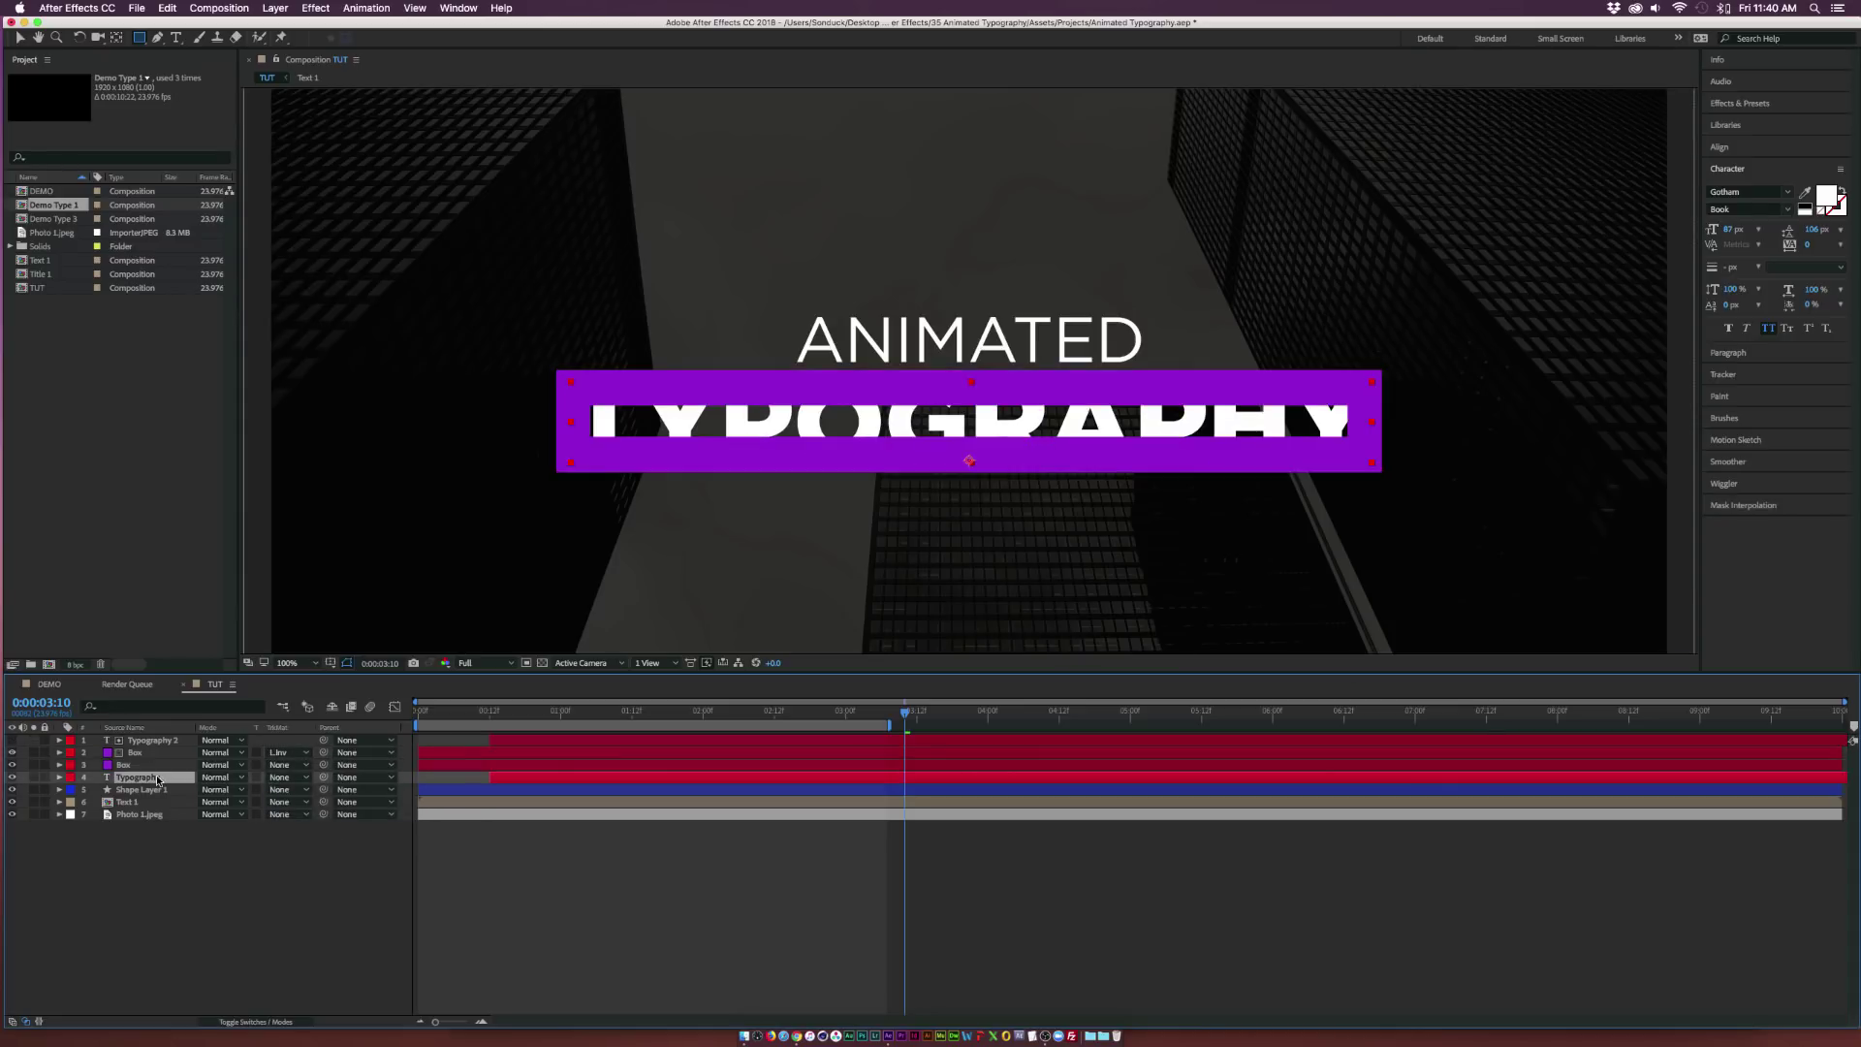
left_click(287, 777)
key("Escape")
left_click(303, 832)
left_click_drag(742, 710, 987, 719)
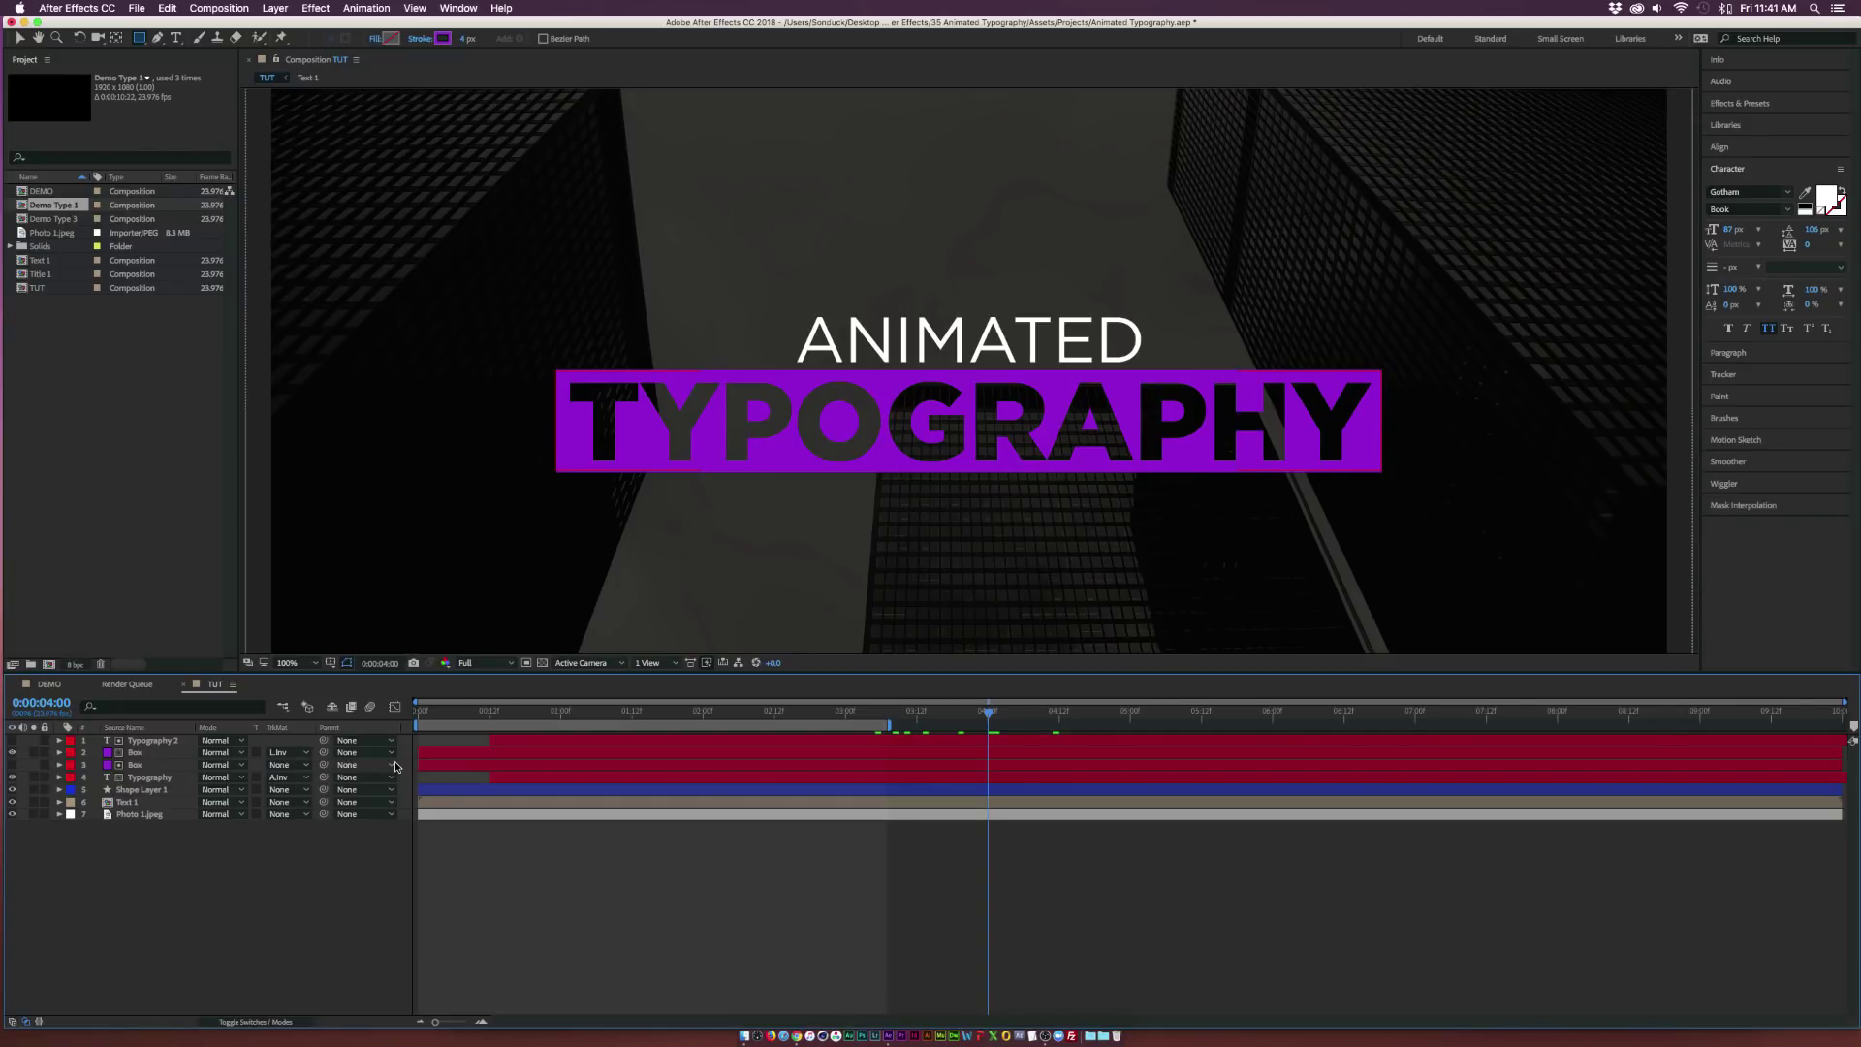
Create a null object and parent all layers from Typography 2 down to Text 1 to it.
left_click(269, 8)
mouse_move(291, 25)
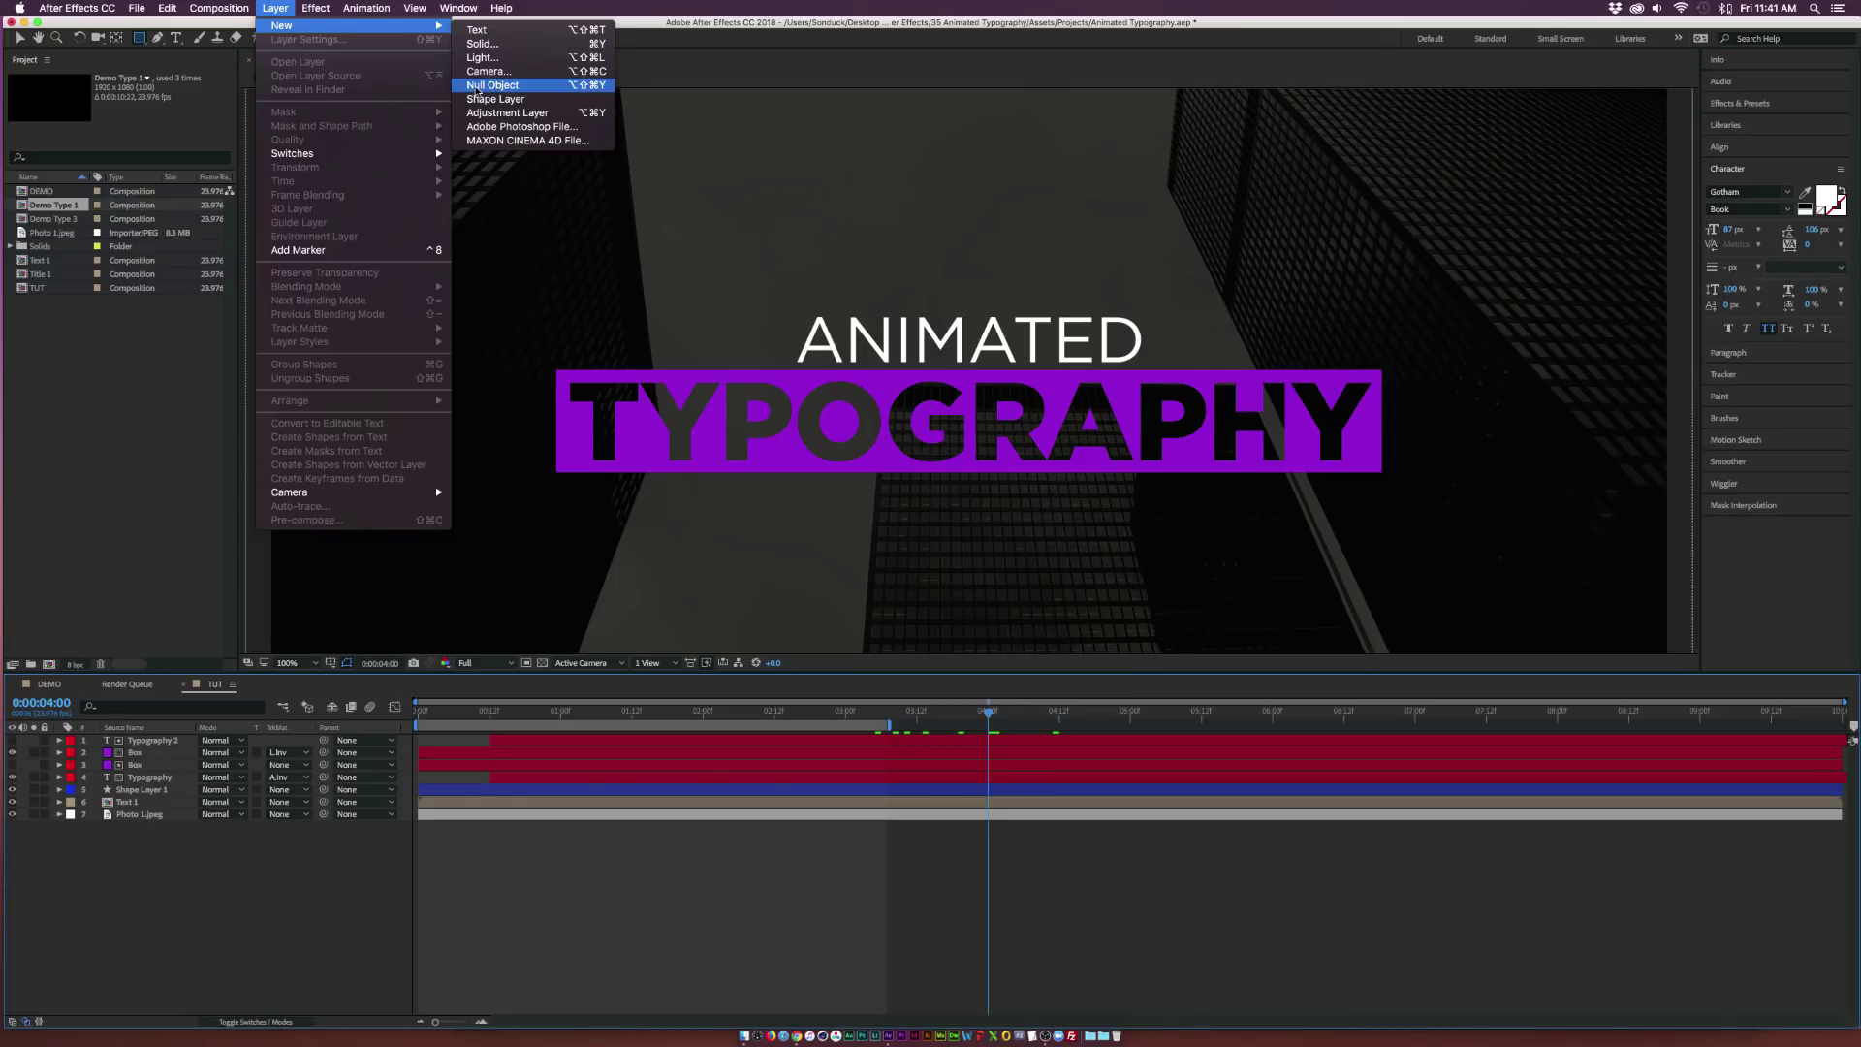
left_click(477, 87)
left_click(151, 752)
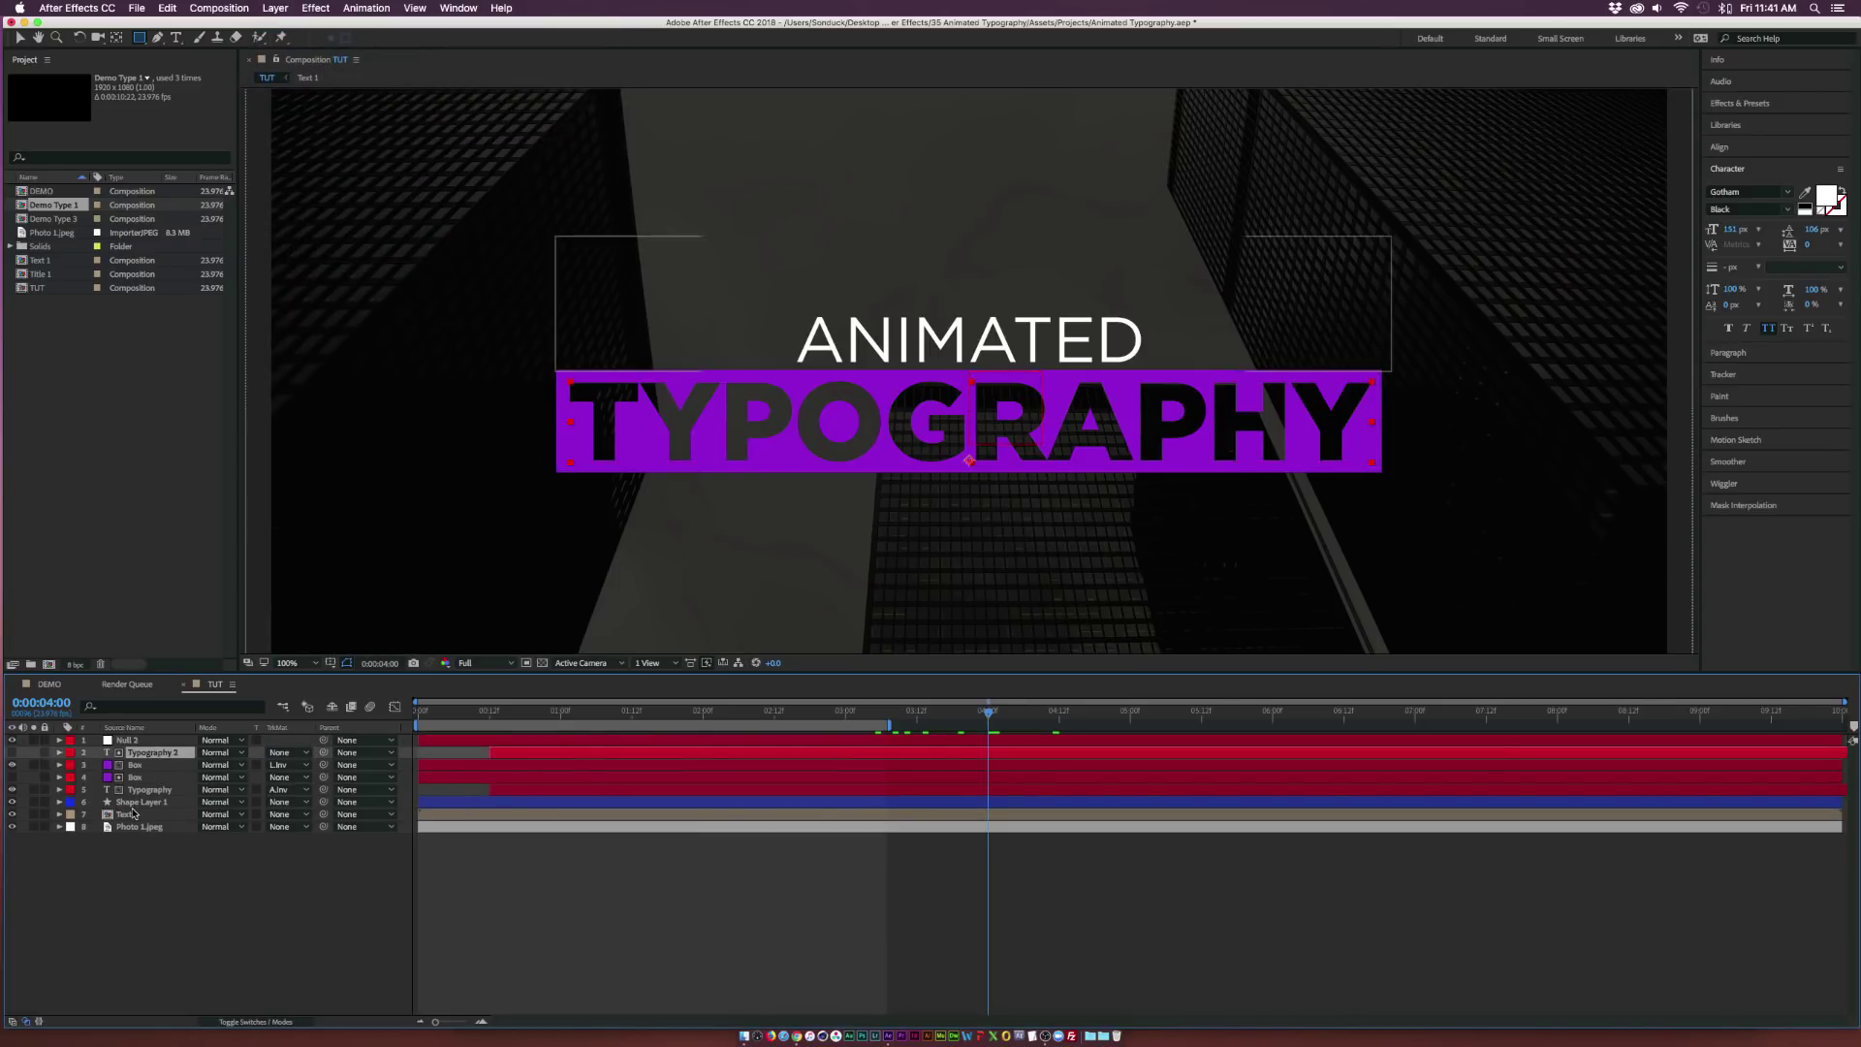
left_click(134, 815, "shift")
left_click_drag(323, 777, 160, 741)
Keyframe the null's Scale from 100% at 0:00:03:19 to 75% at 0:00:03:23 and check the shrink.
left_click_drag(1007, 713, 960, 714)
key("s")
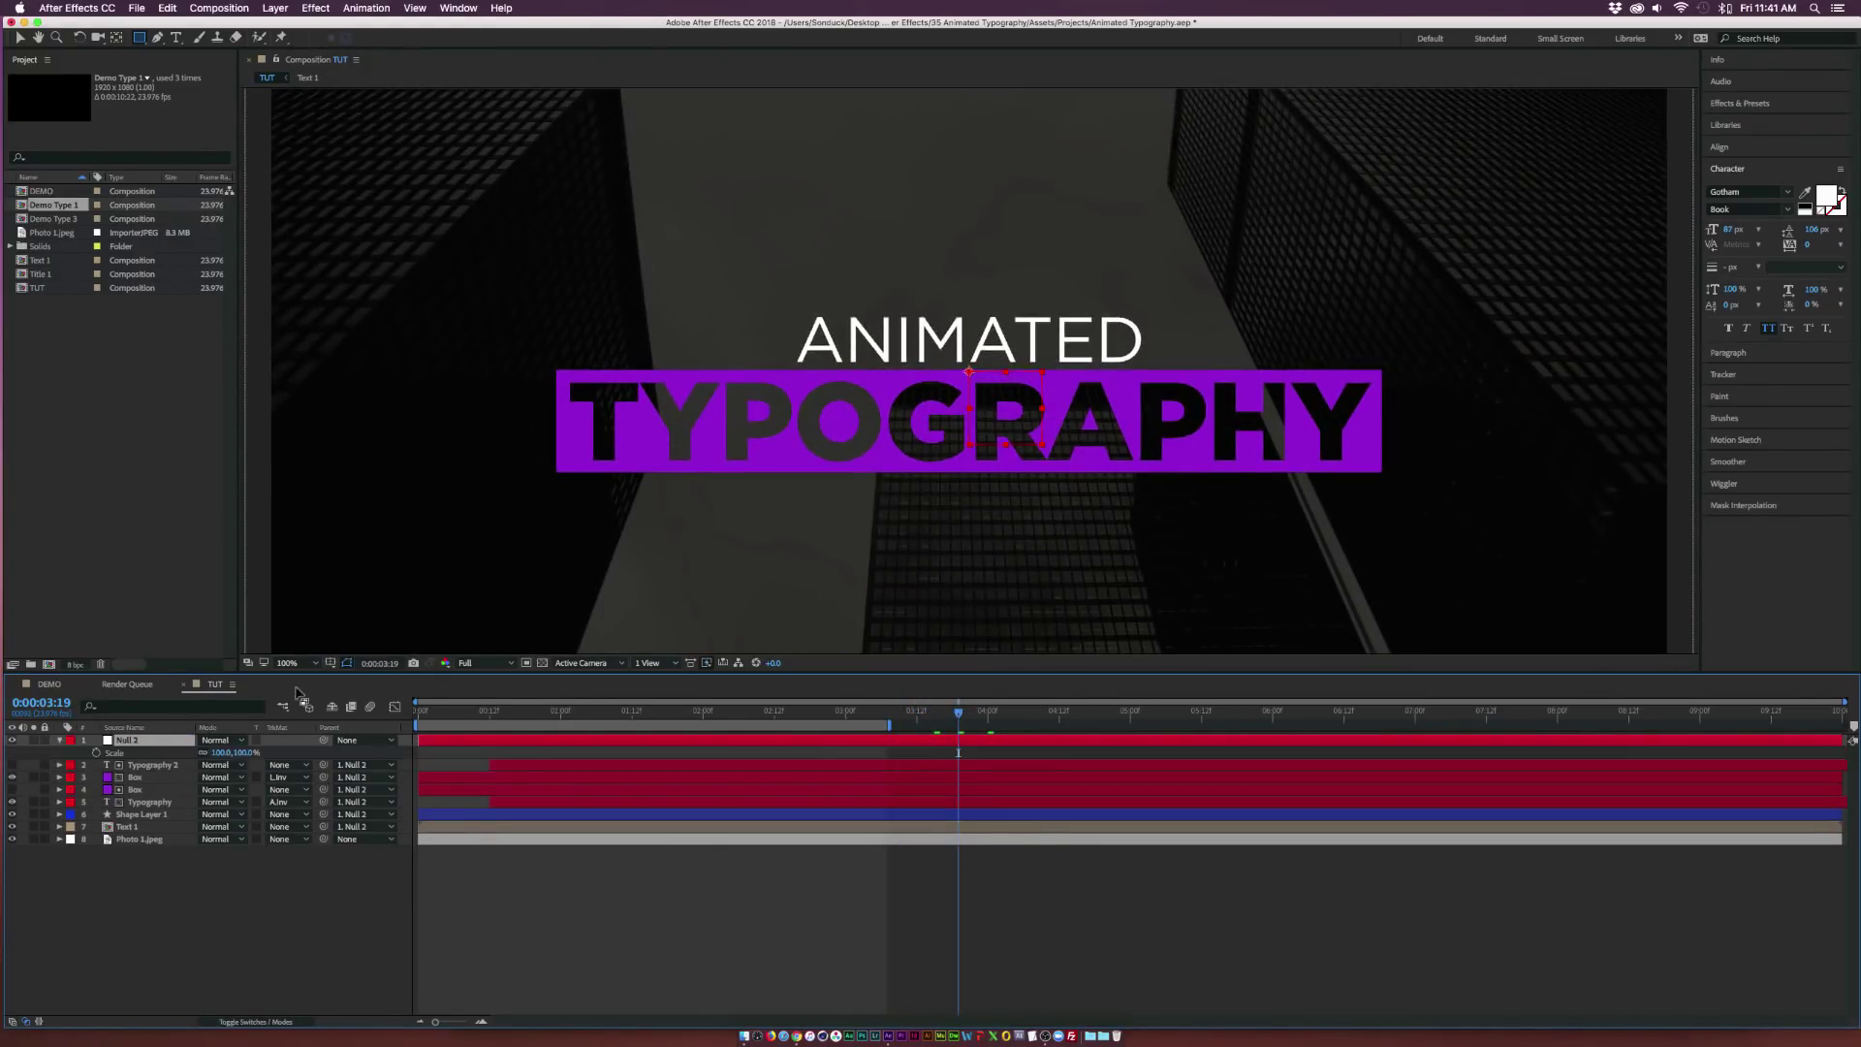
left_click(96, 752)
left_click_drag(959, 713, 982, 715)
left_click_drag(225, 753, 201, 752)
left_click(959, 752)
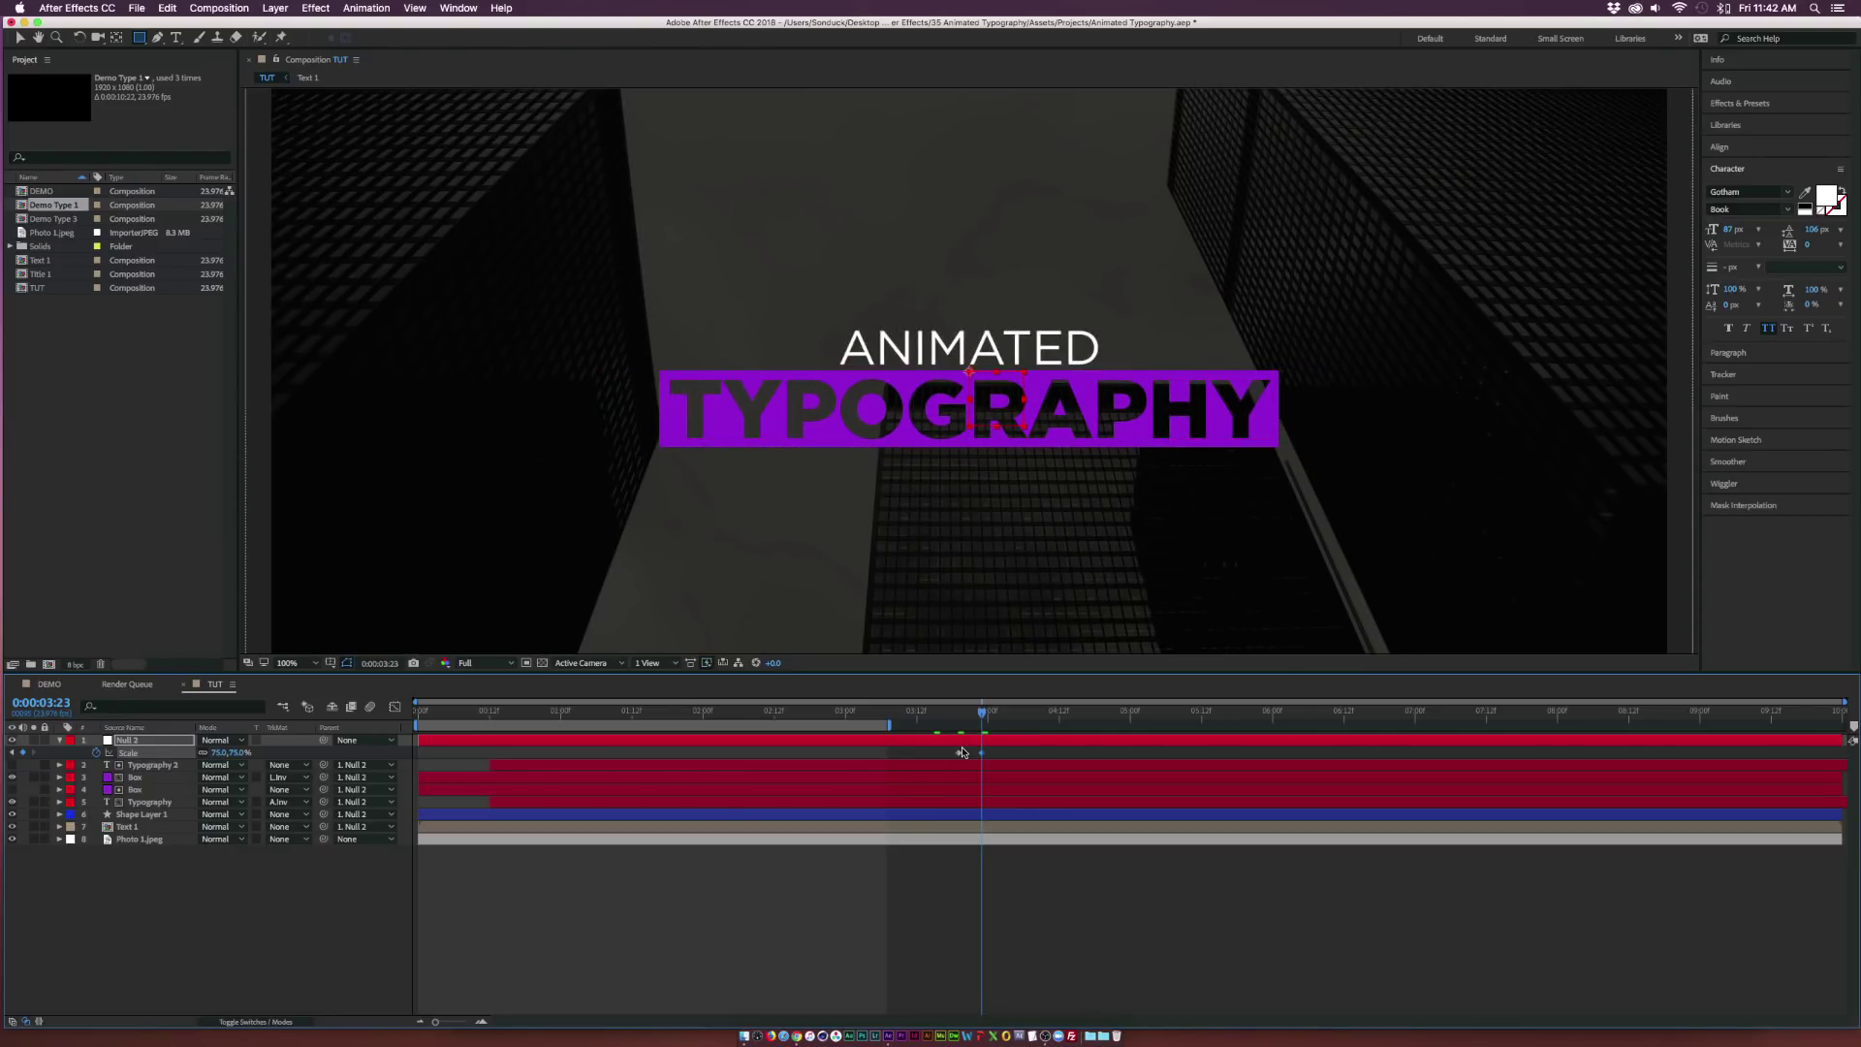
mouse_move(970, 713)
left_mouse_down()
mouse_move(953, 714)
mouse_move(1003, 718)
mouse_move(982, 715)
left_mouse_up()
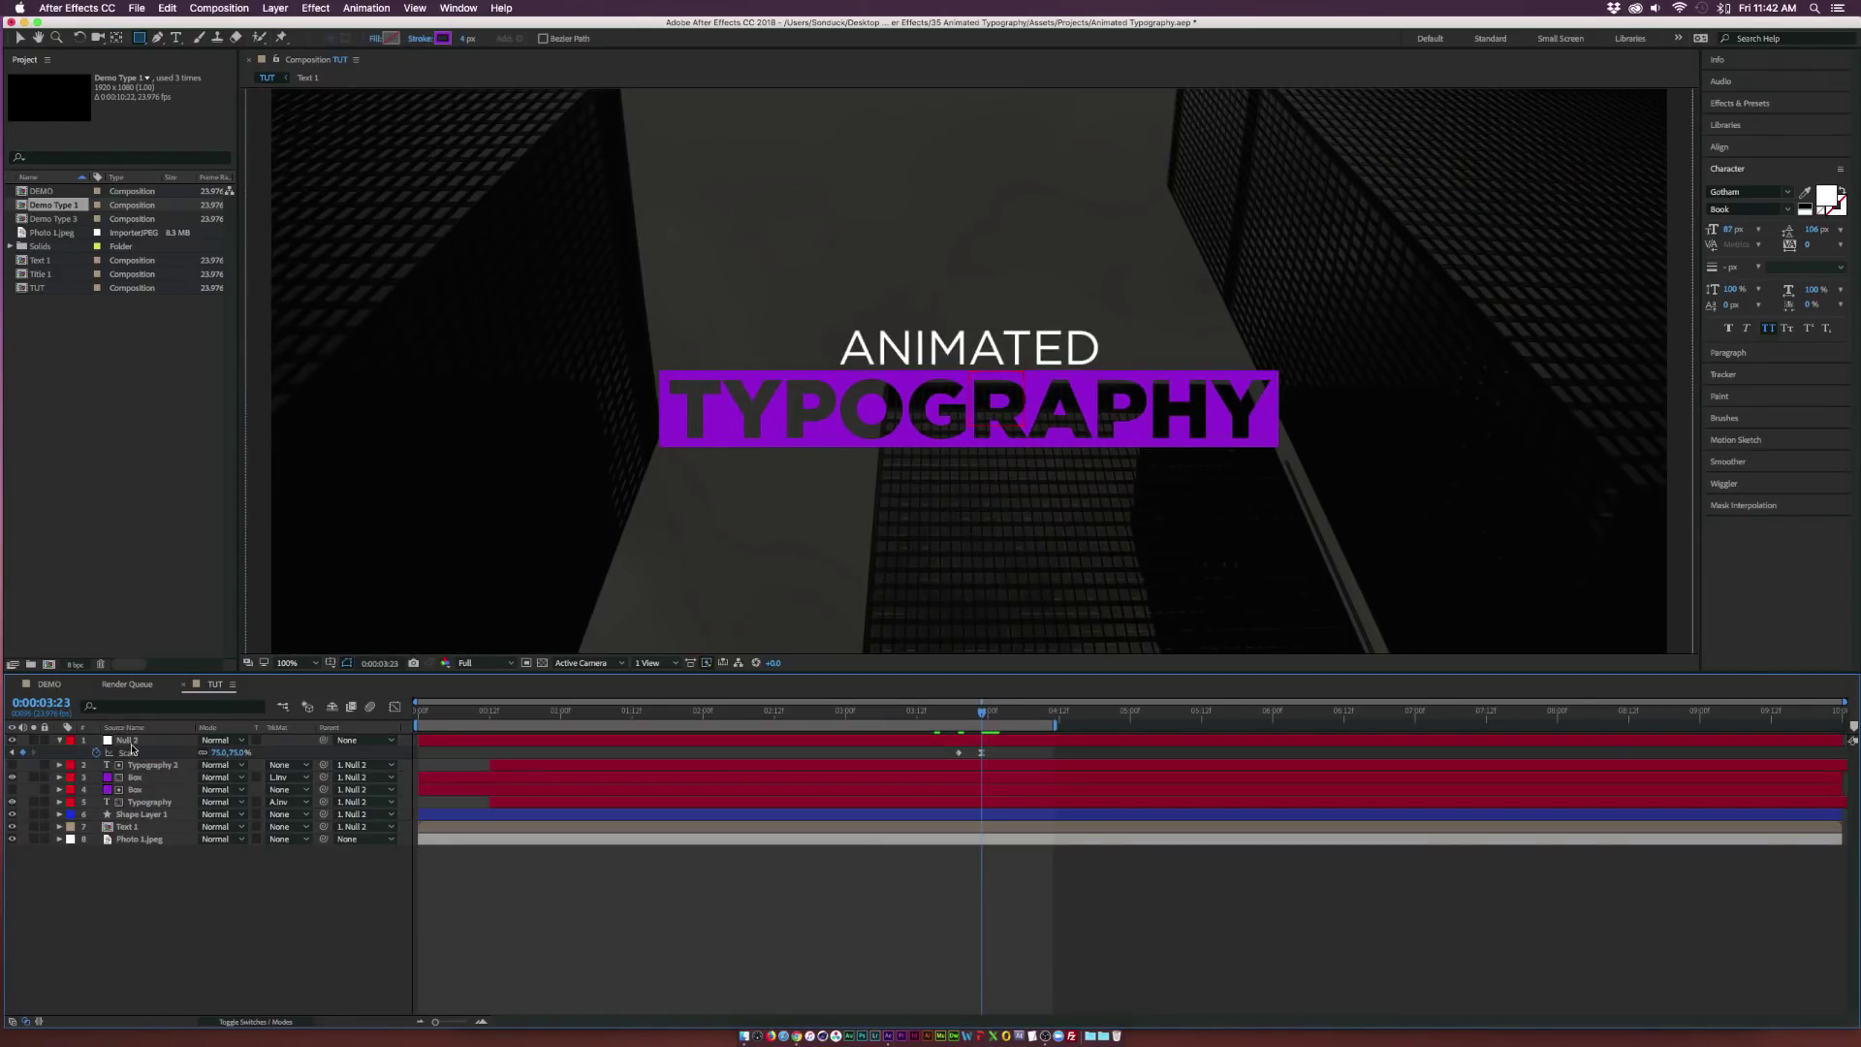
Pre-compose all layers from the null down to Text 1 into a composition named "All Animated".
left_click(129, 825, "shift")
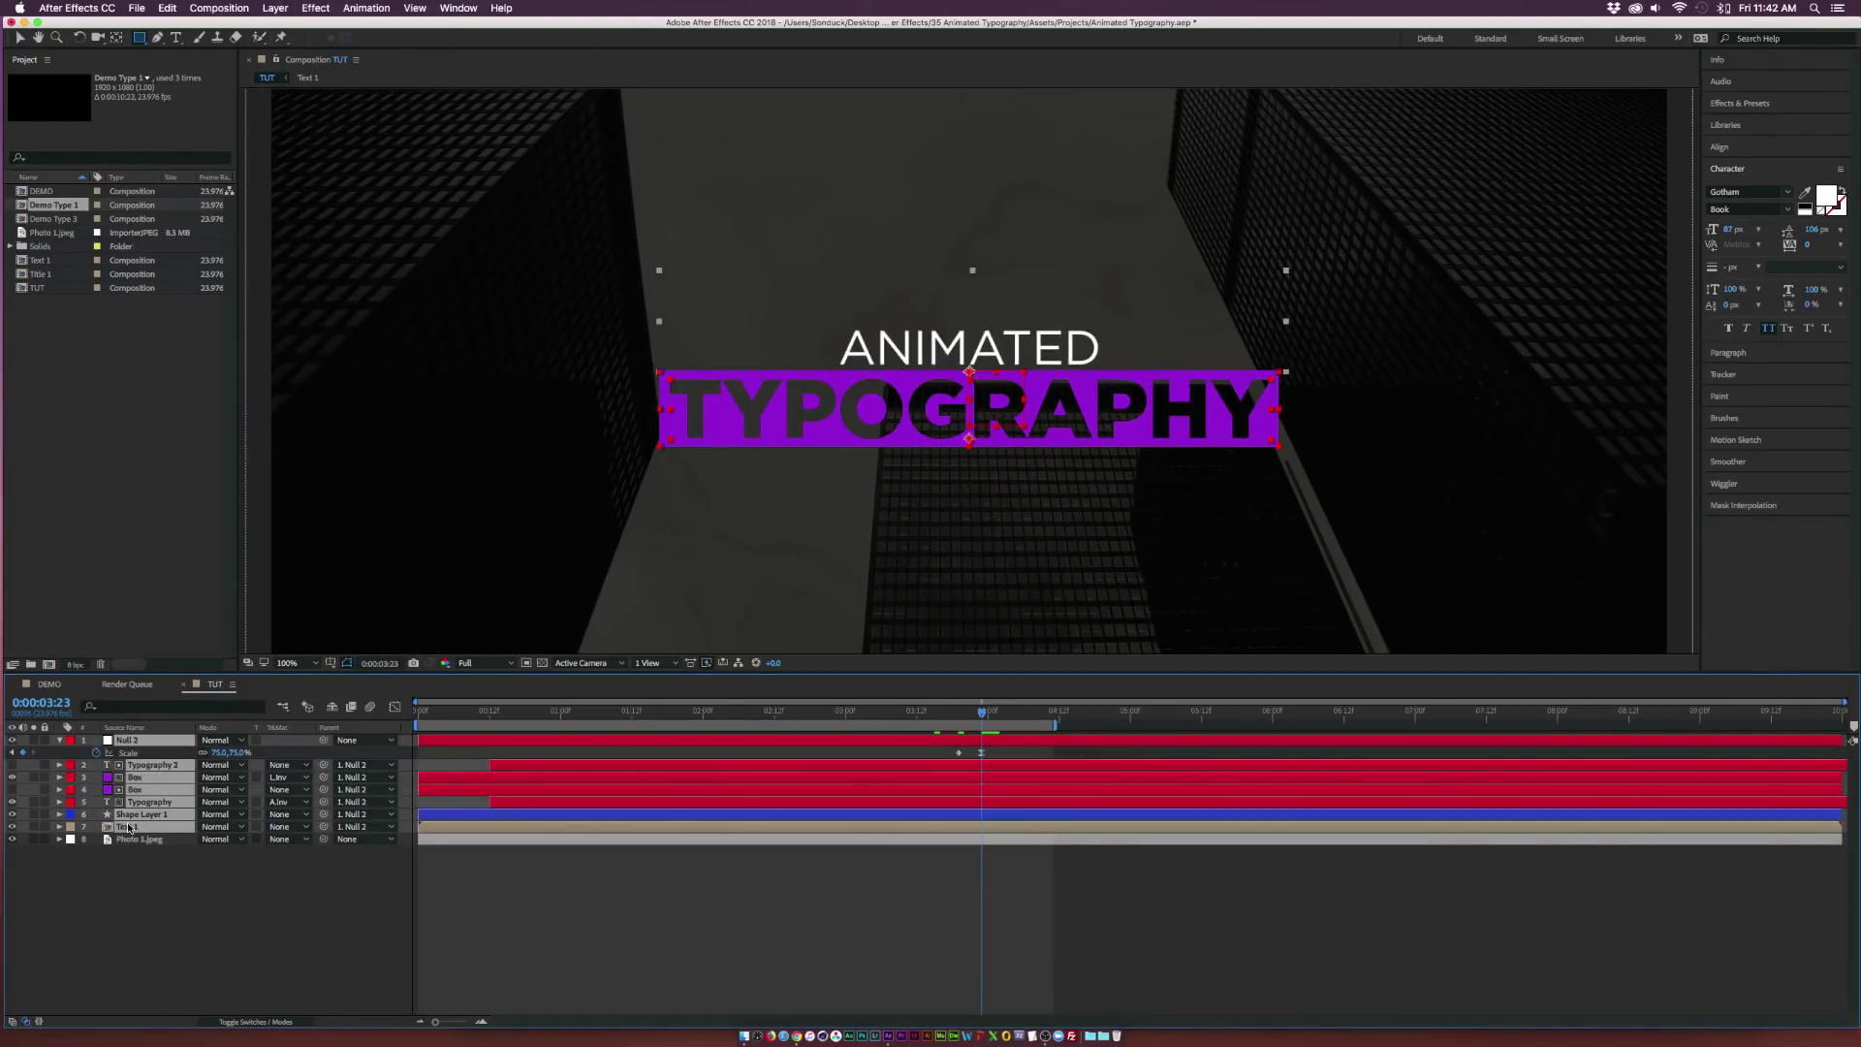
left_click(286, 8)
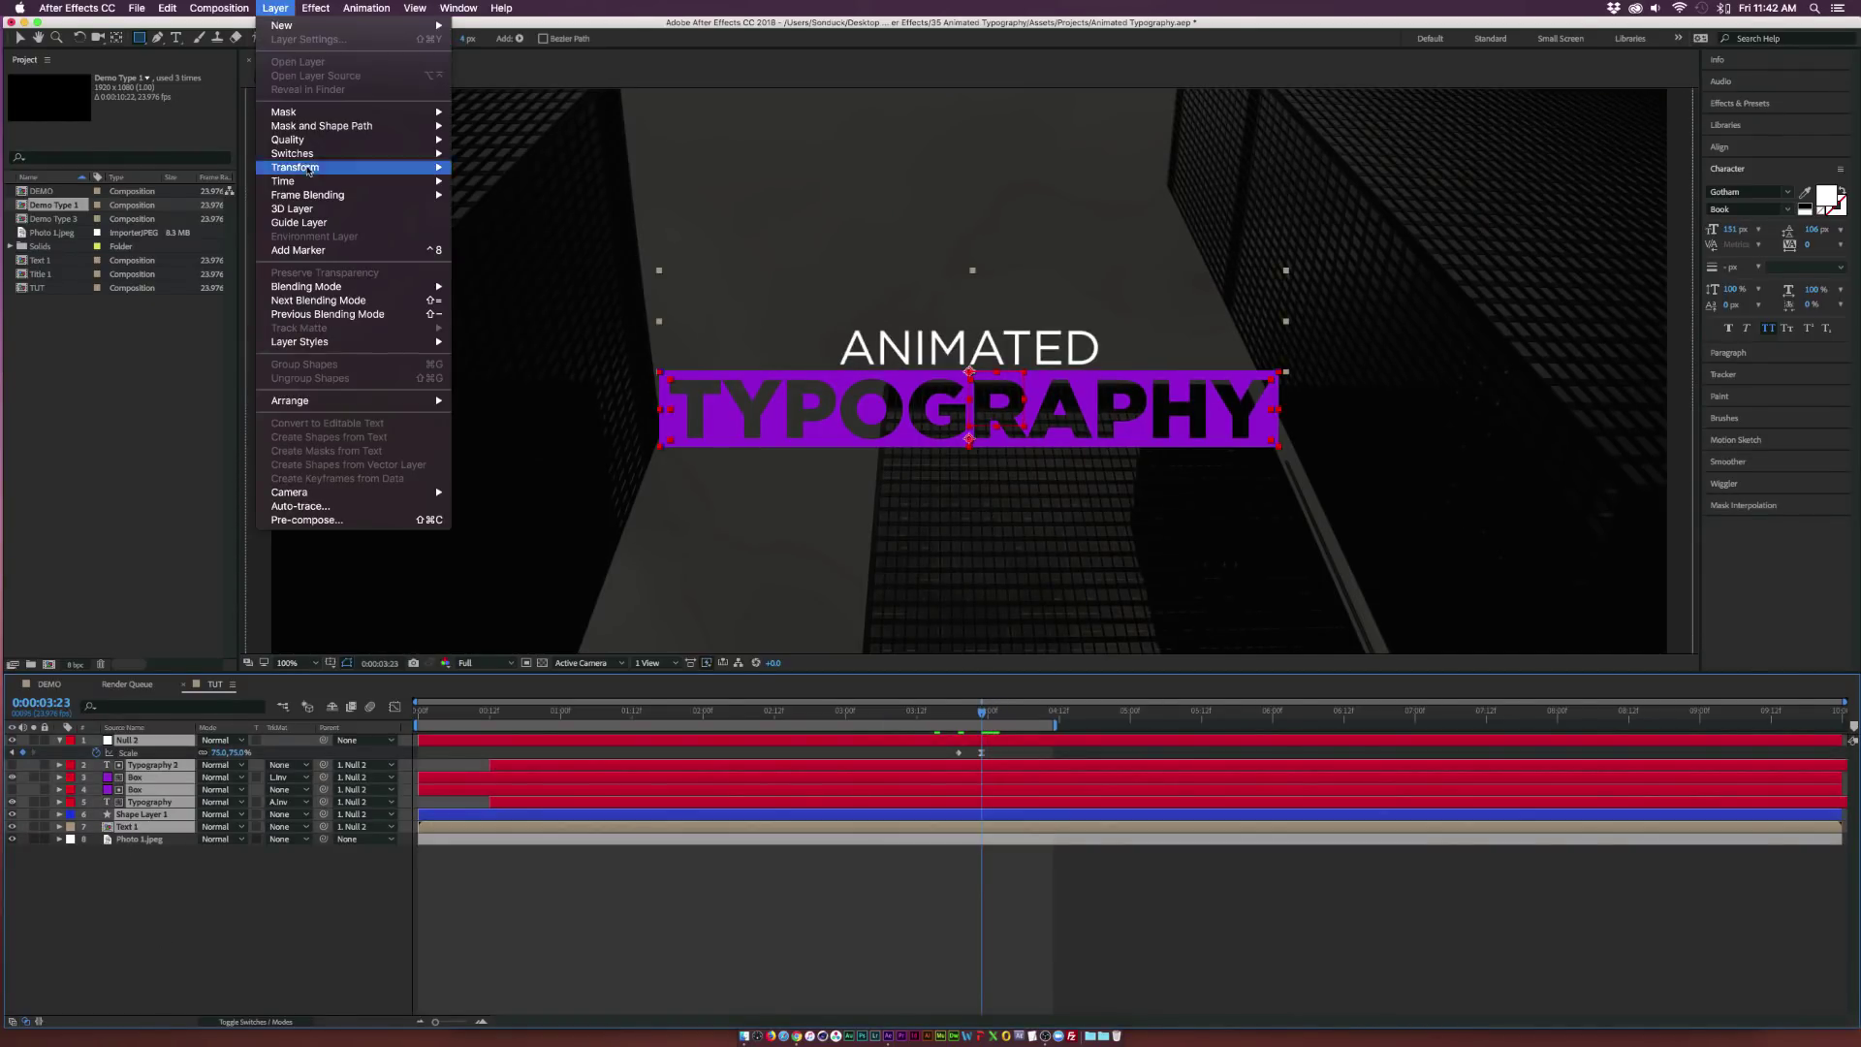
left_click(303, 520)
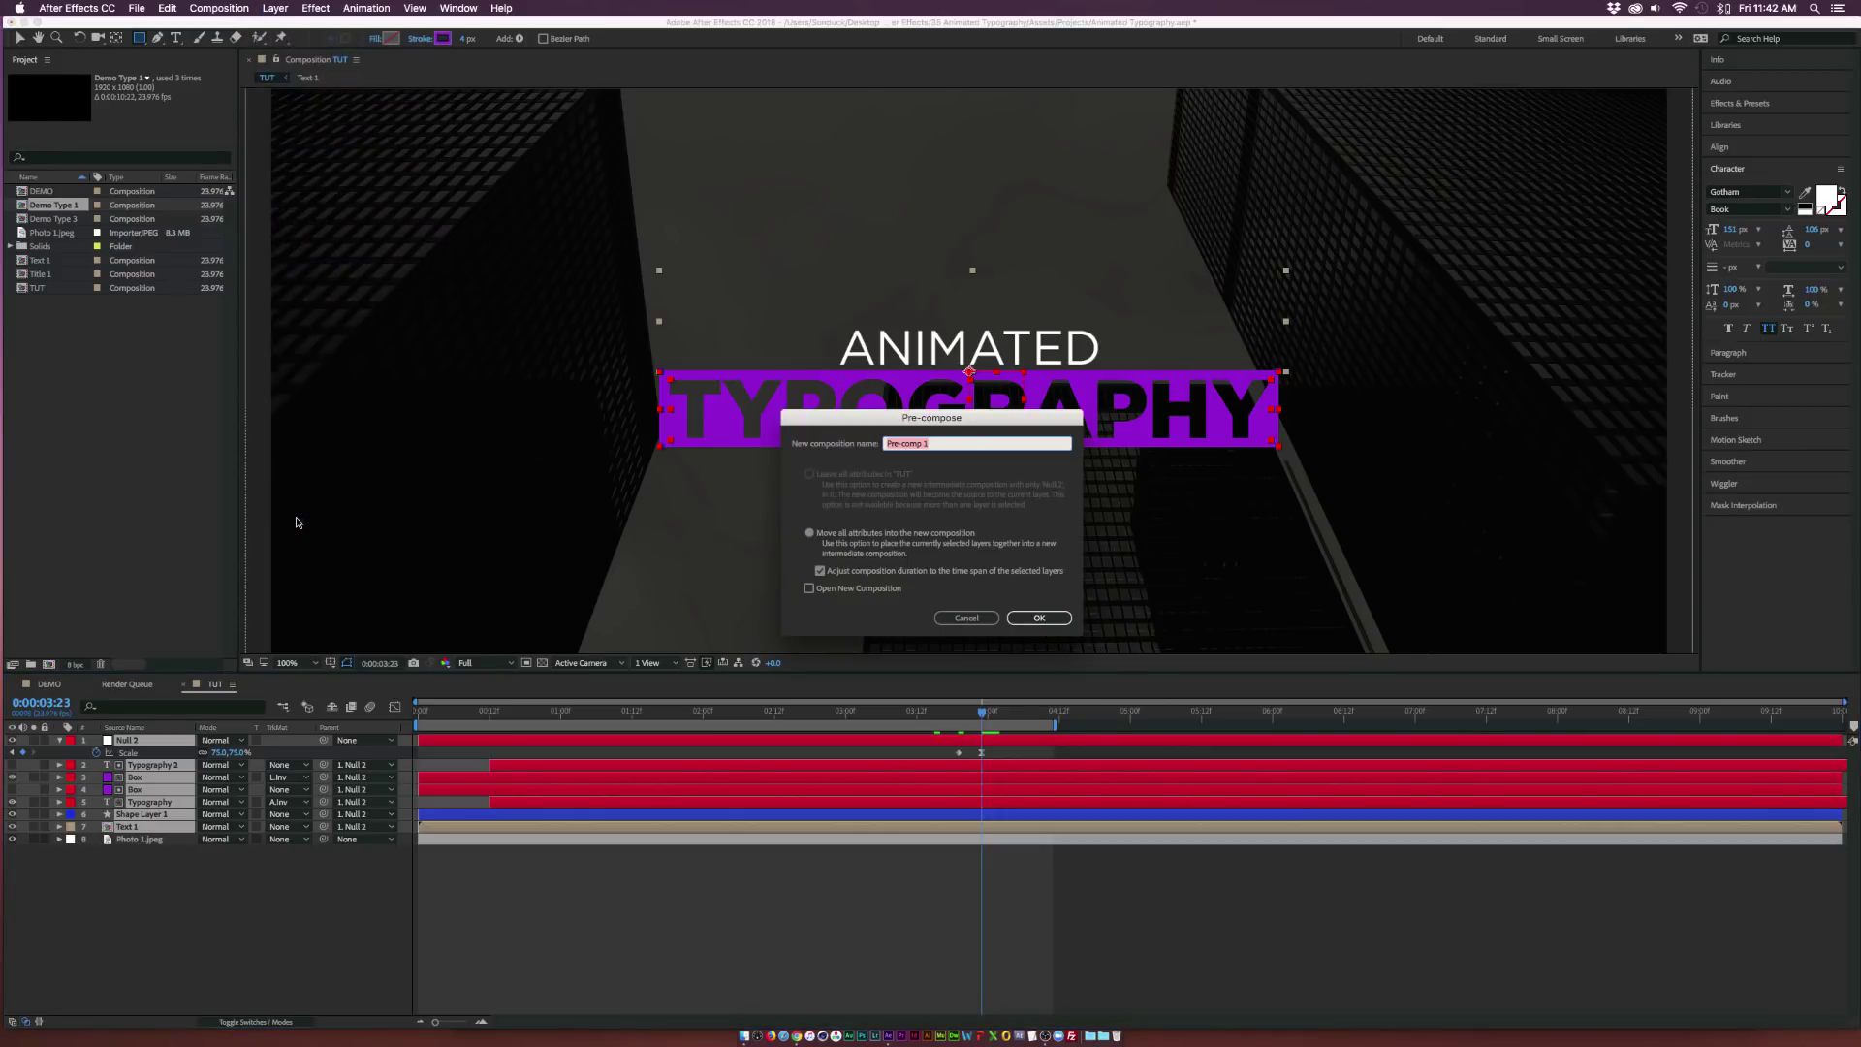
type("All Animated")
key("Return")
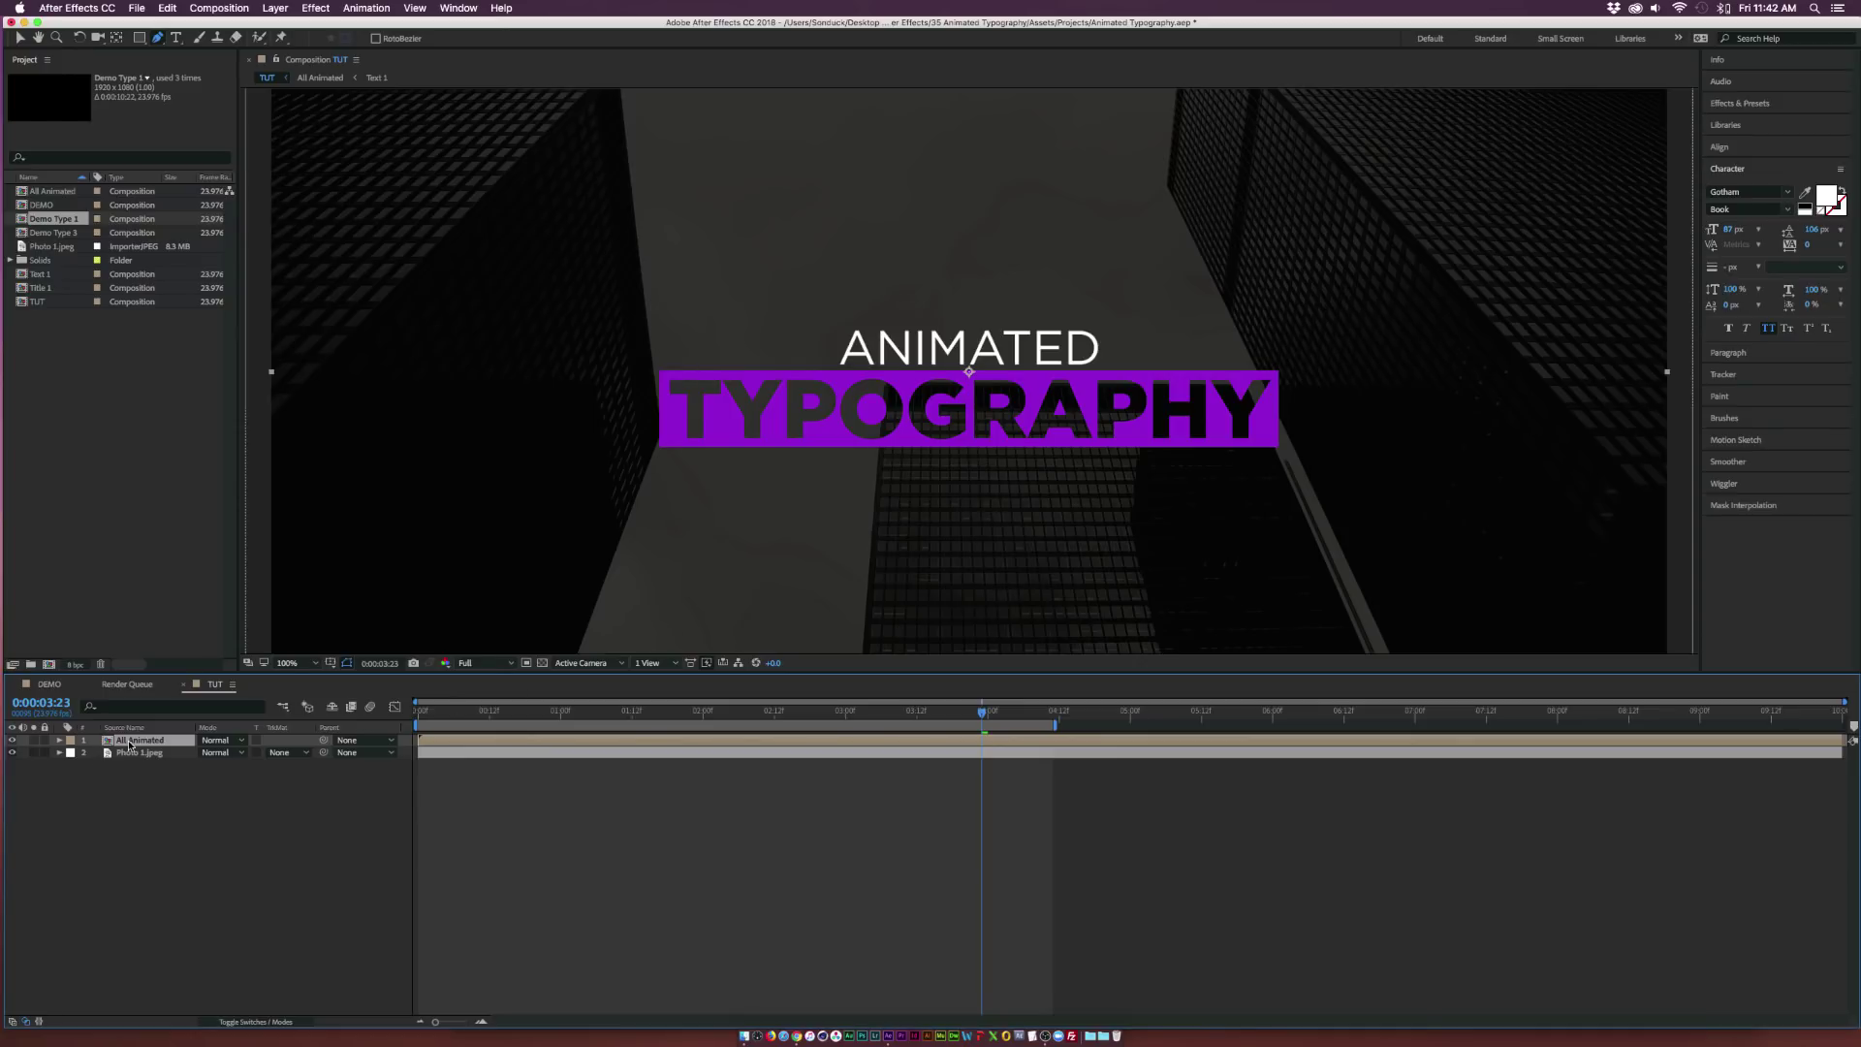
Split the All Animated layer at 0:00:03:23.
left_click(174, 9)
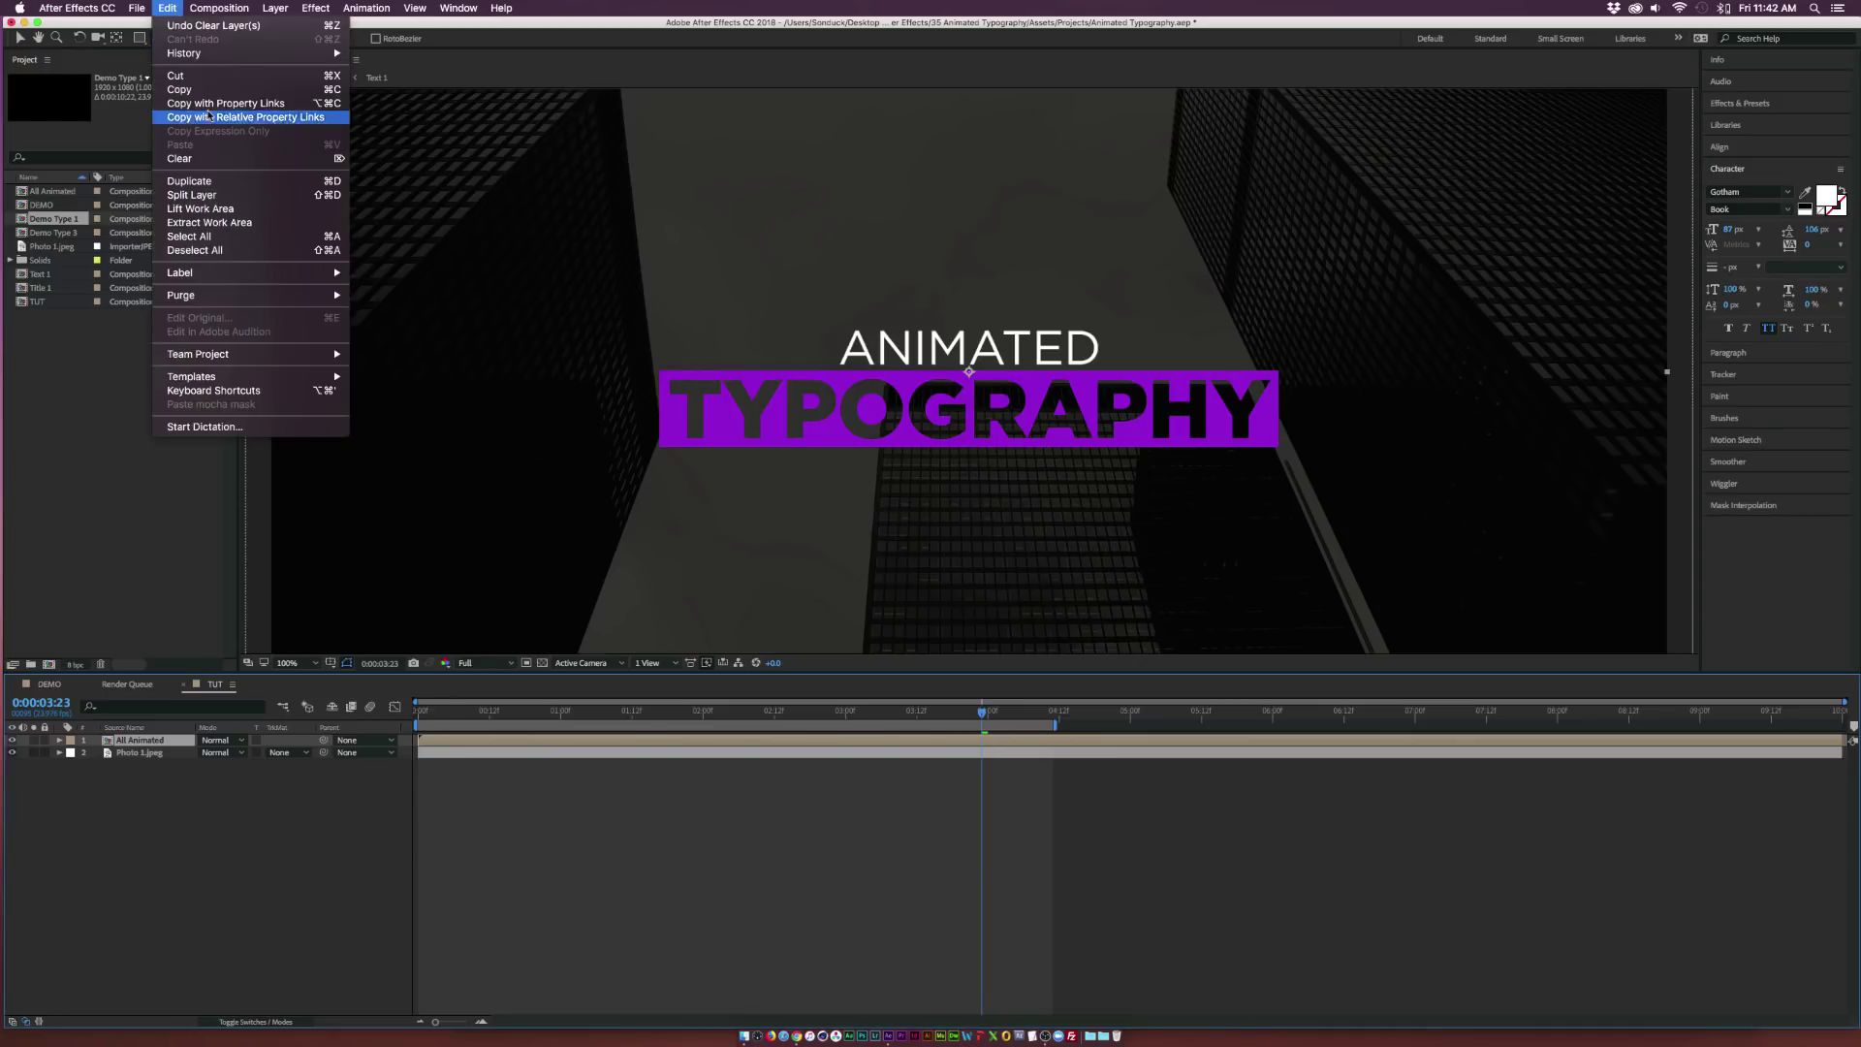
left_click(223, 190)
key("v")
key("comma")
key("comma")
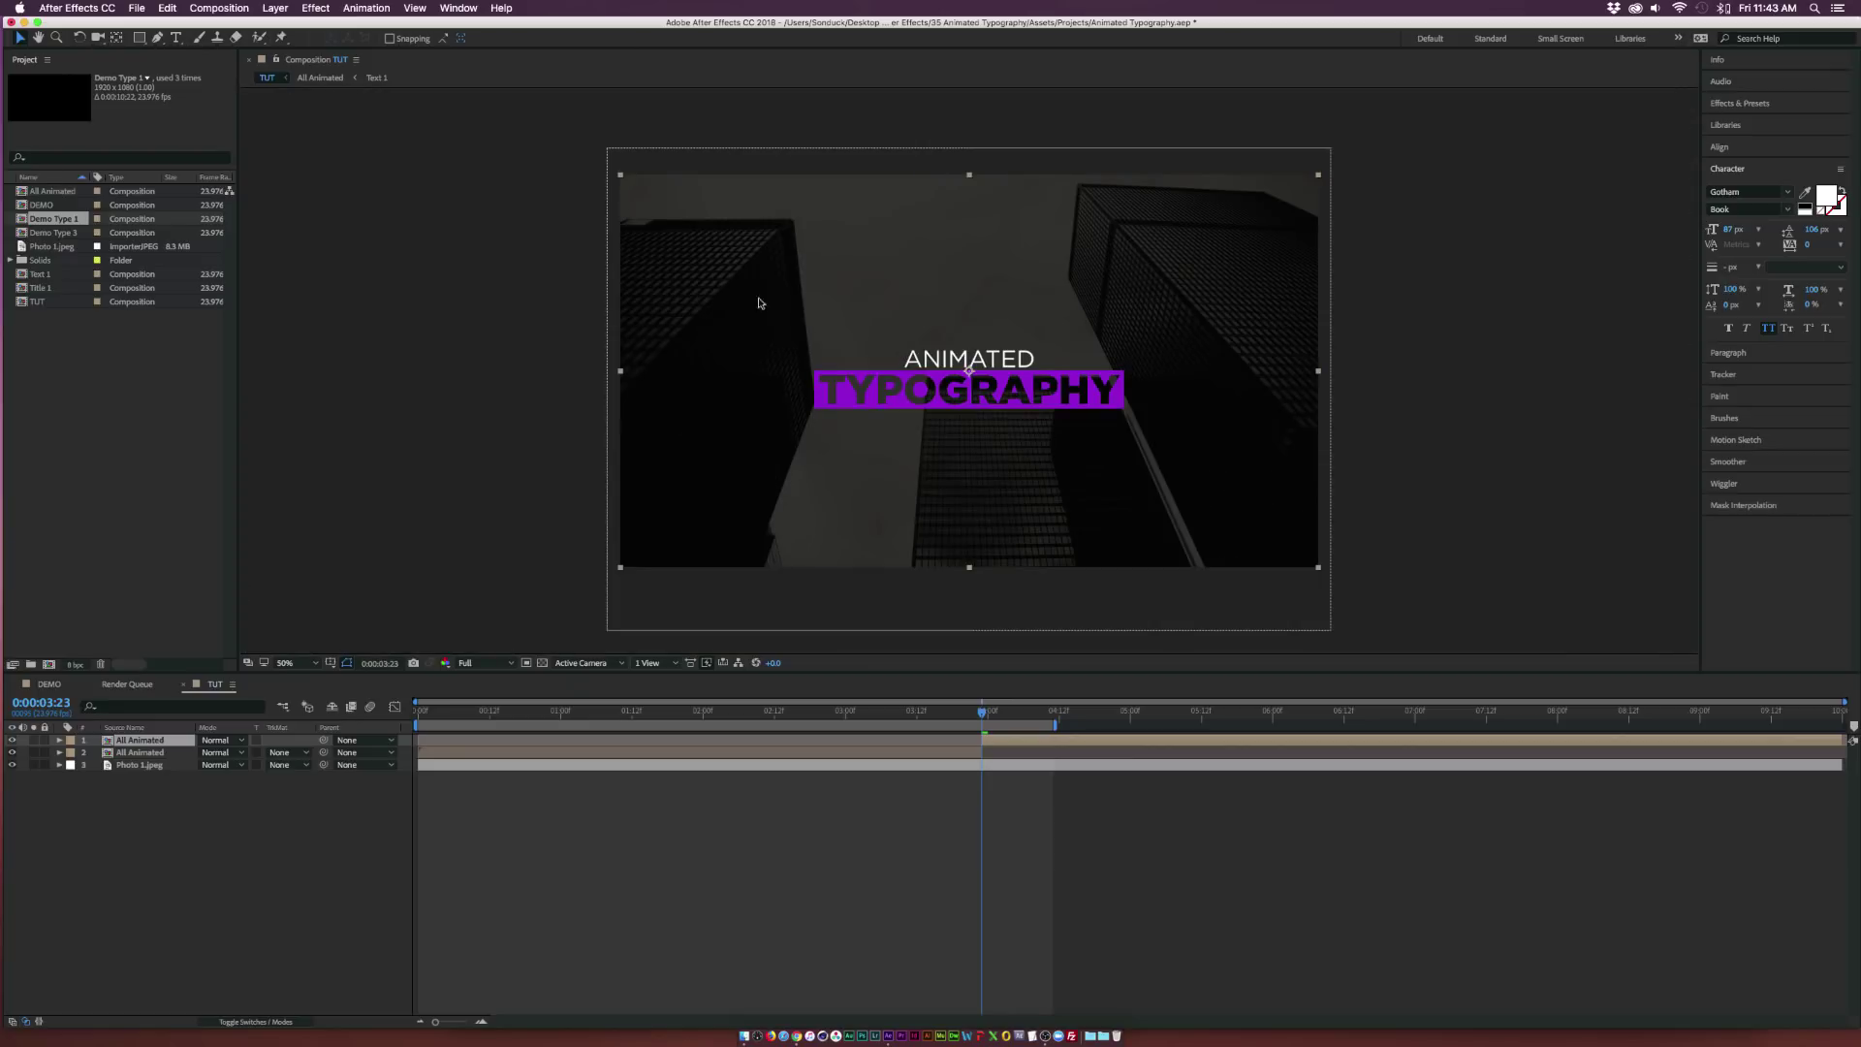
Draw a closed pen mask on the upper All Animated layer, cutting diagonally from the frame's lower-left to upper-right corner and enclosing the lower-right half.
left_click(157, 39)
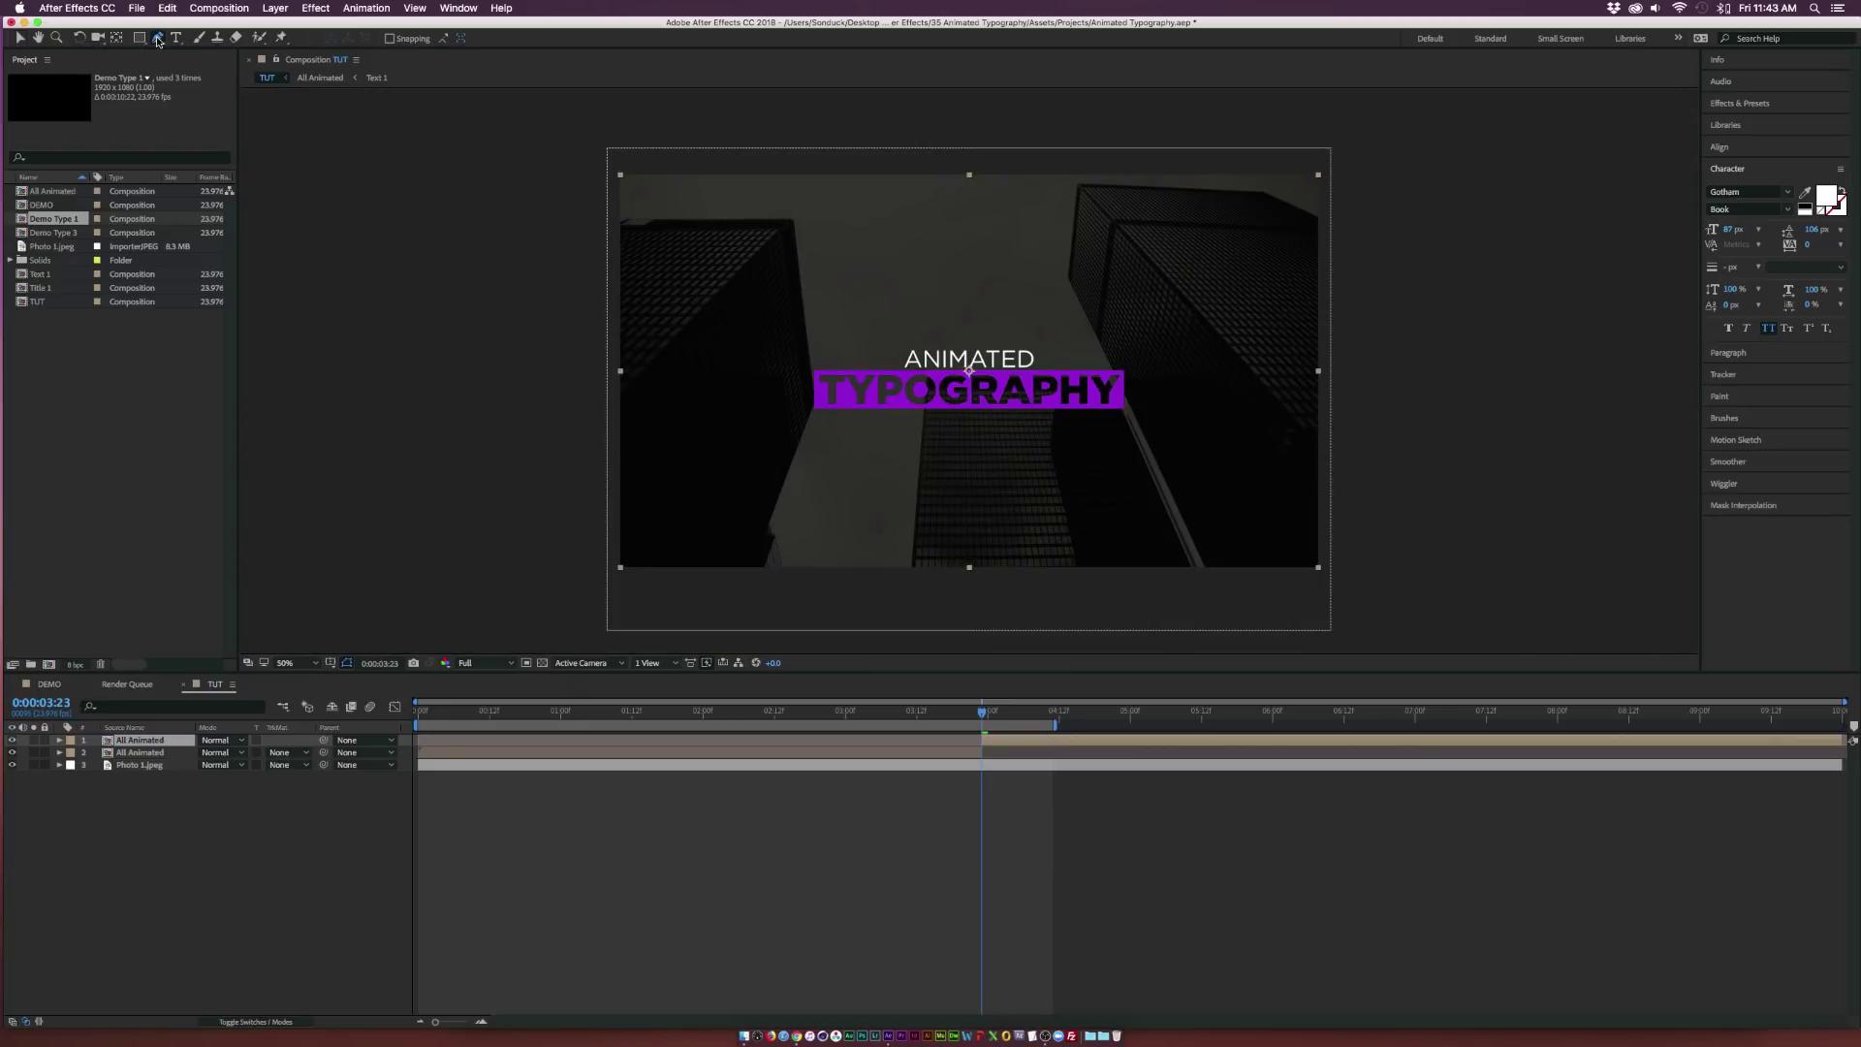
left_click(620, 567)
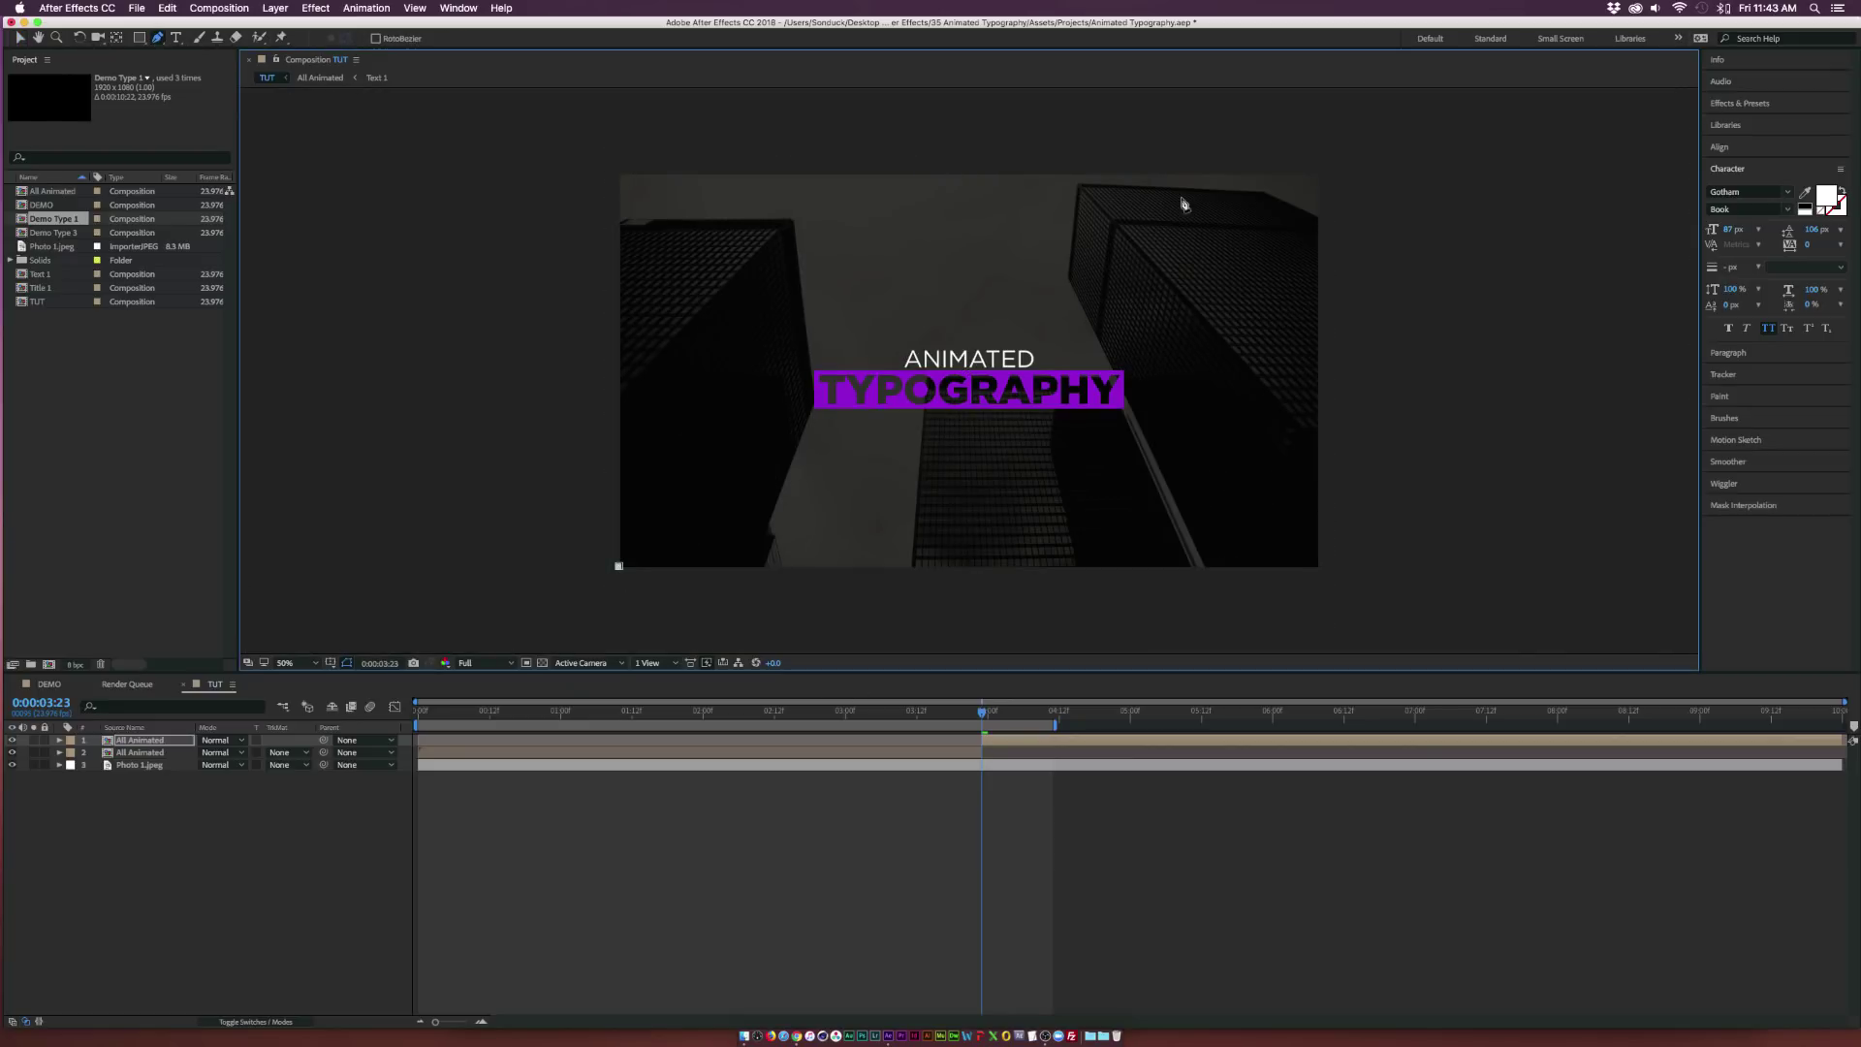
left_click(1323, 173)
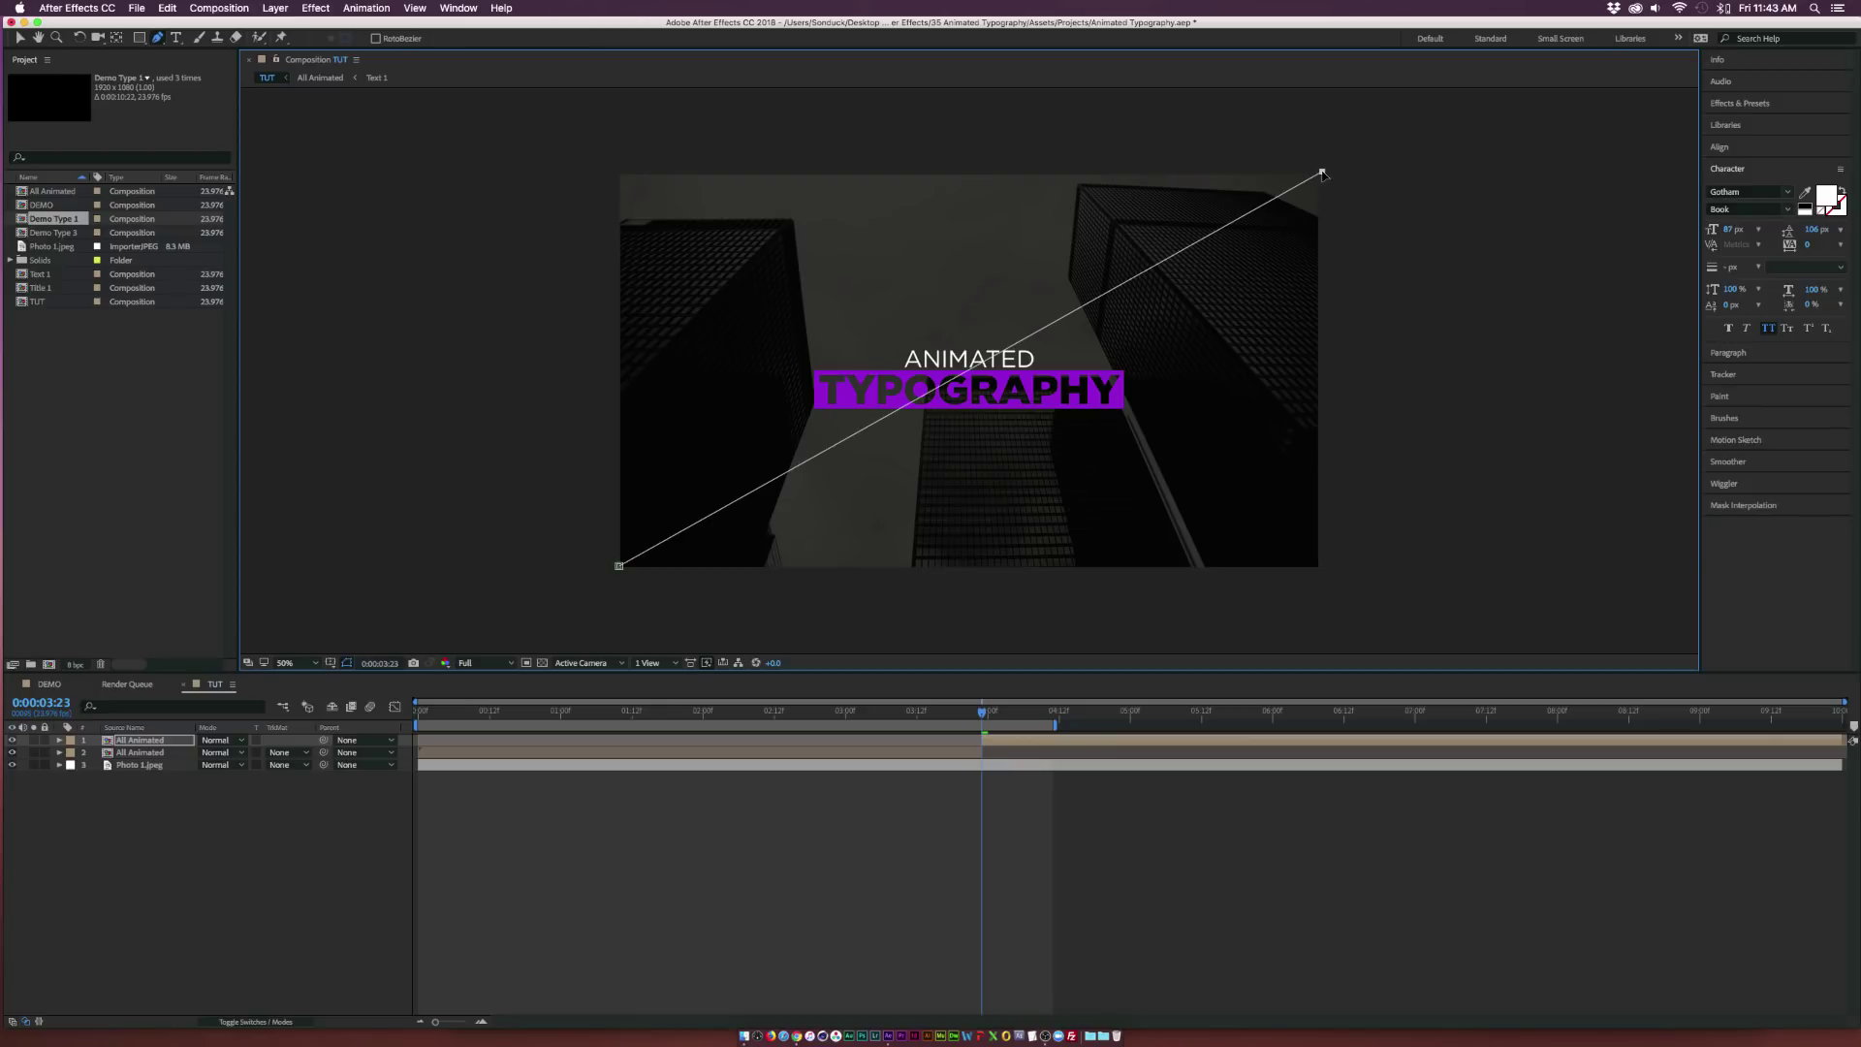
left_click(1357, 586)
left_click(558, 608)
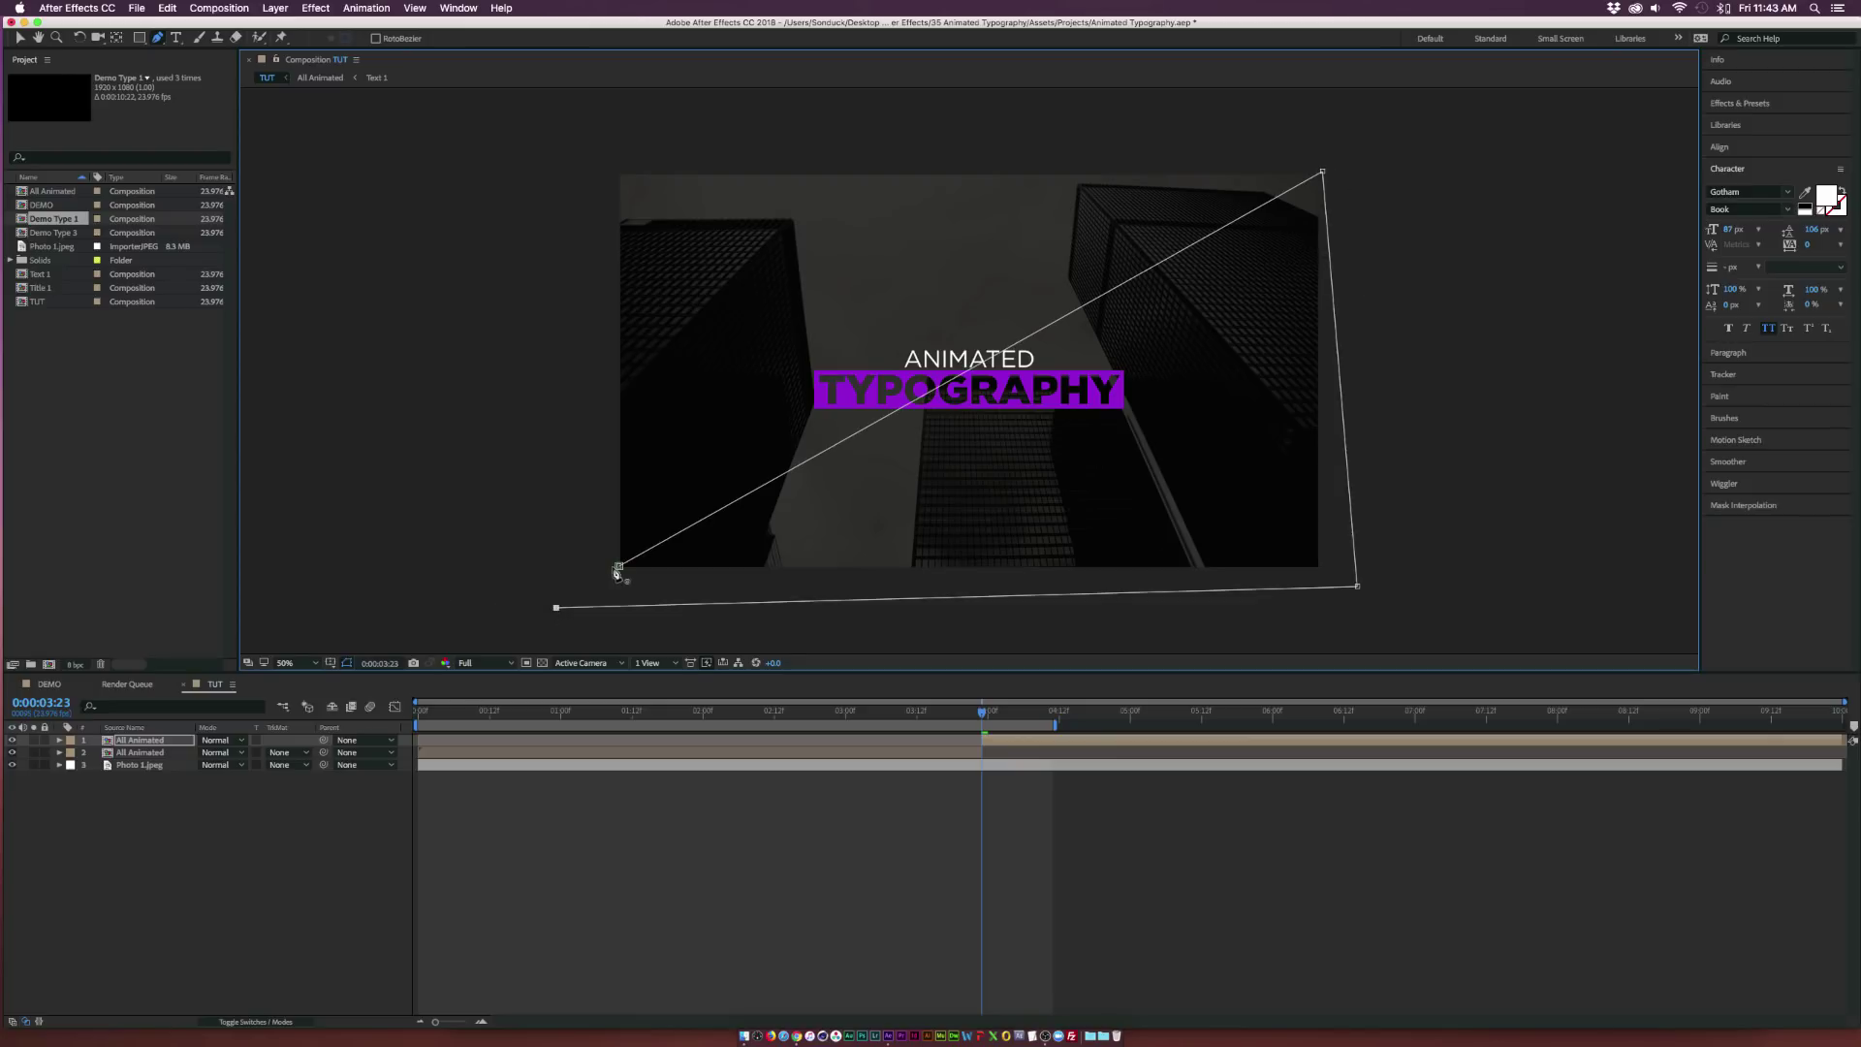
left_click(619, 567)
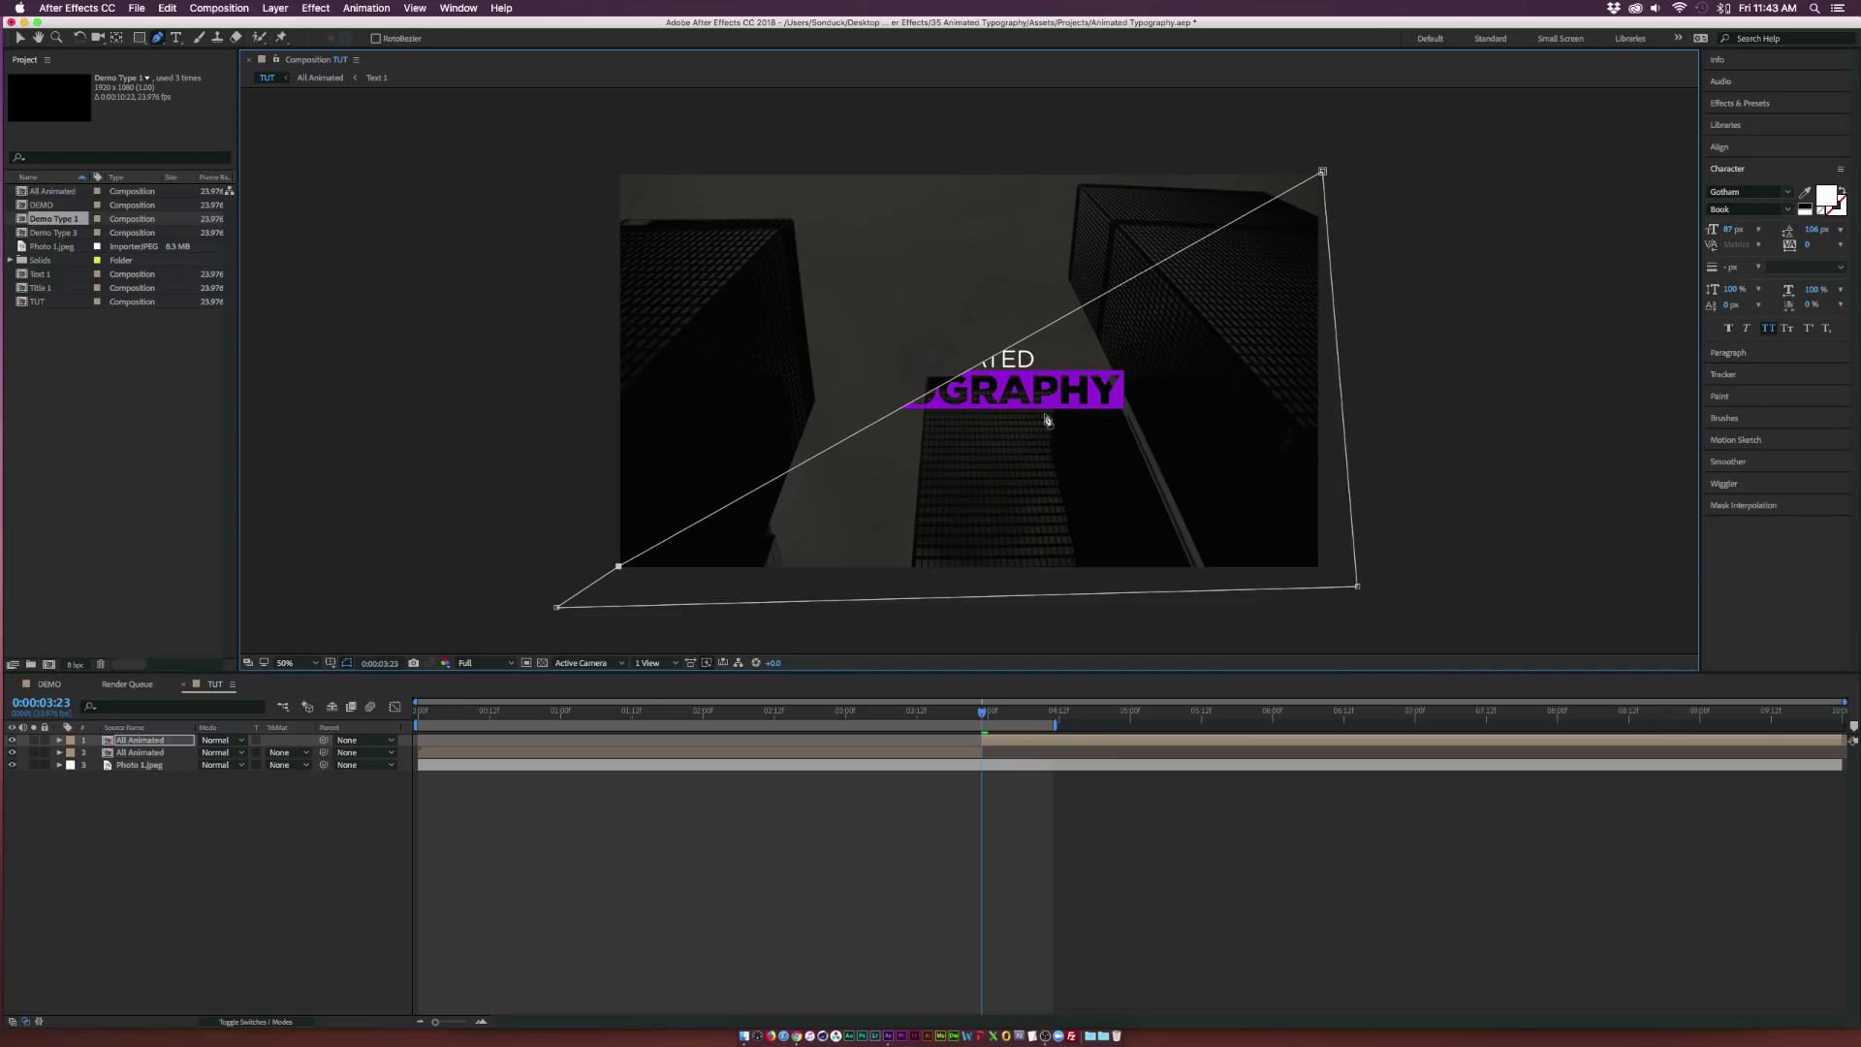
Duplicate the masked All Animated layer and set the copy's mask mode to Subtract.
left_click(162, 741)
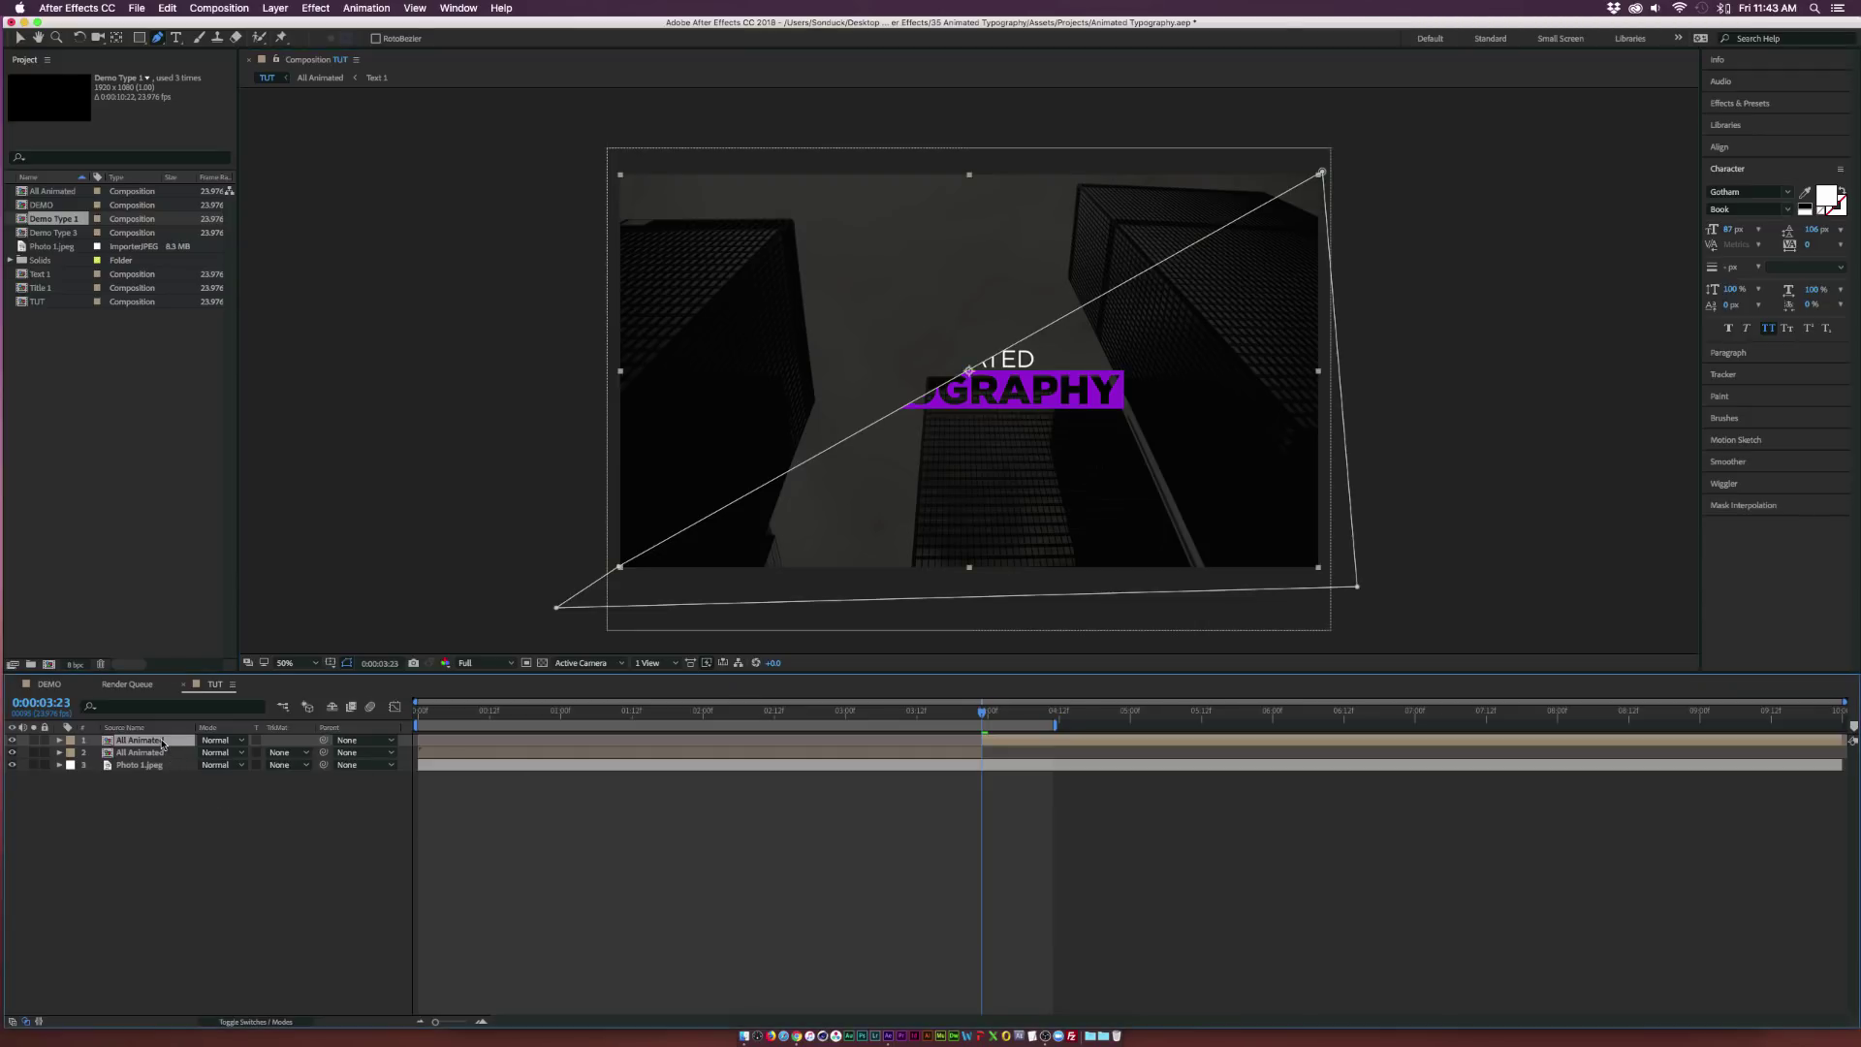
key("super+d")
key("m")
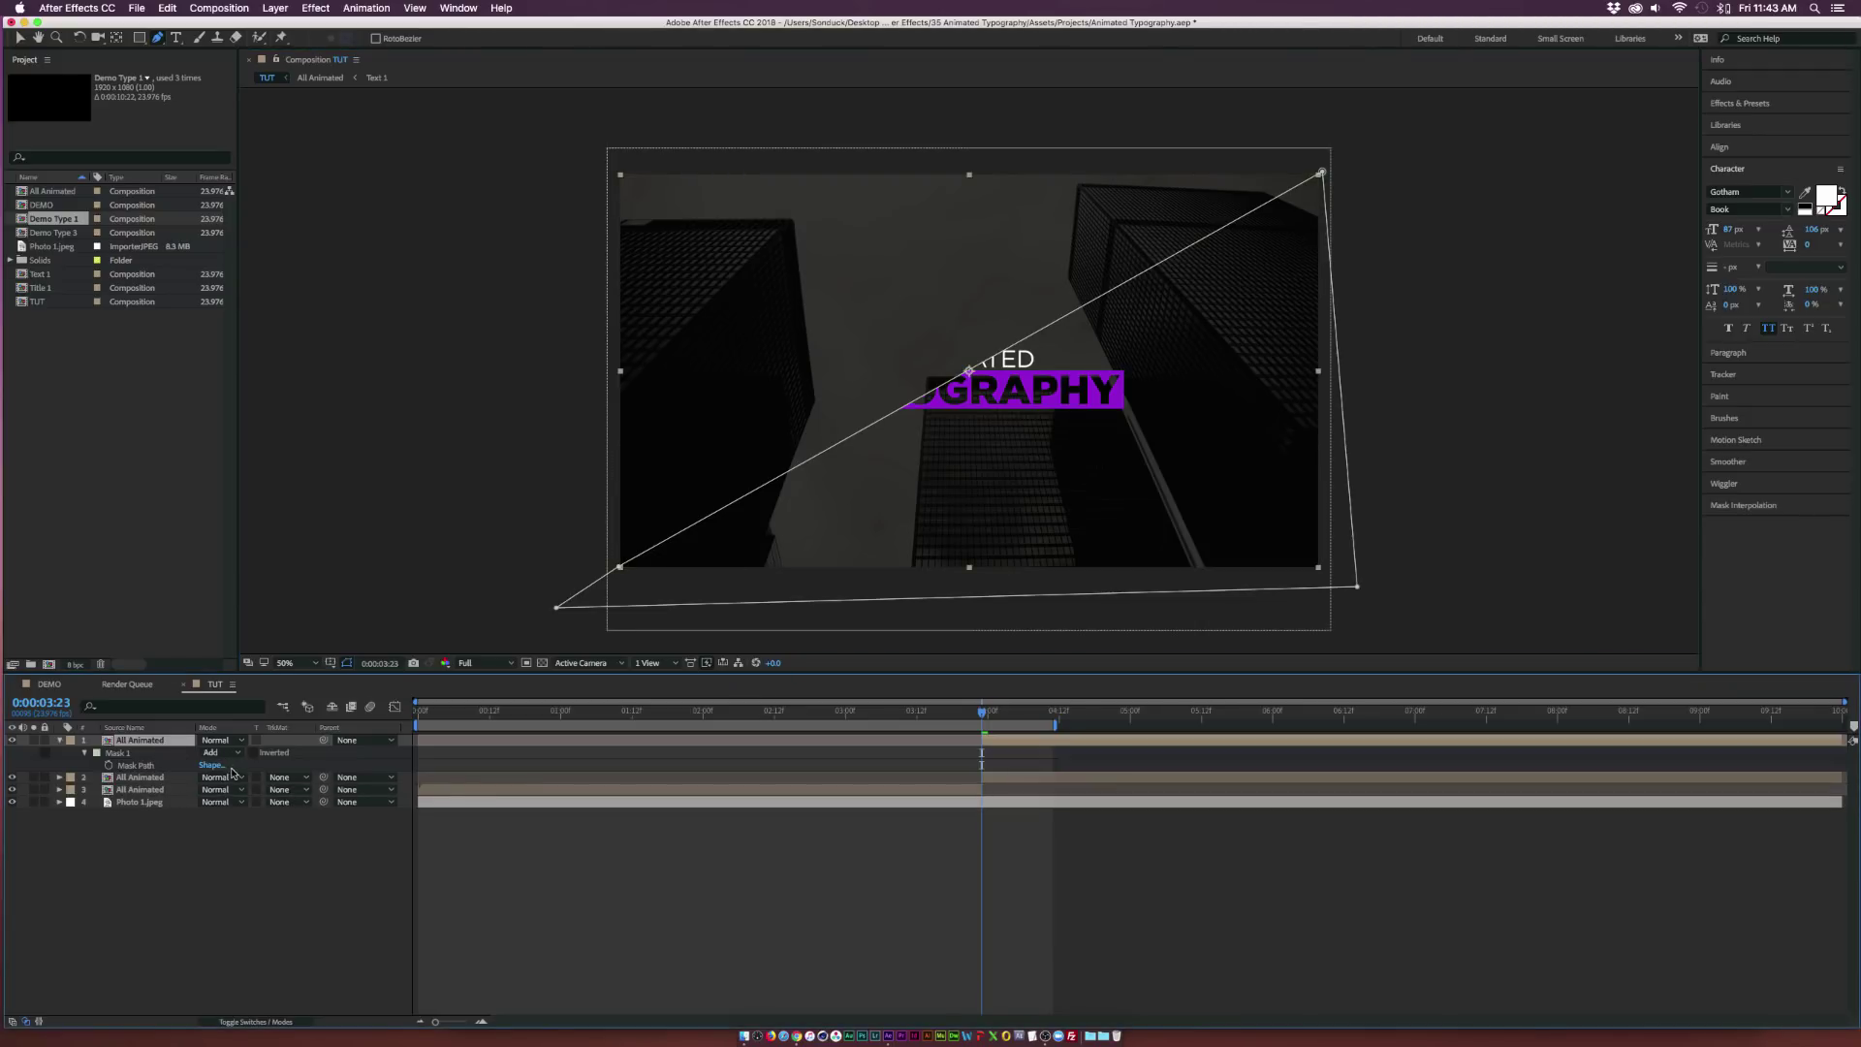
left_click(223, 753)
left_click(235, 794)
key("v")
left_click(243, 907)
key("period")
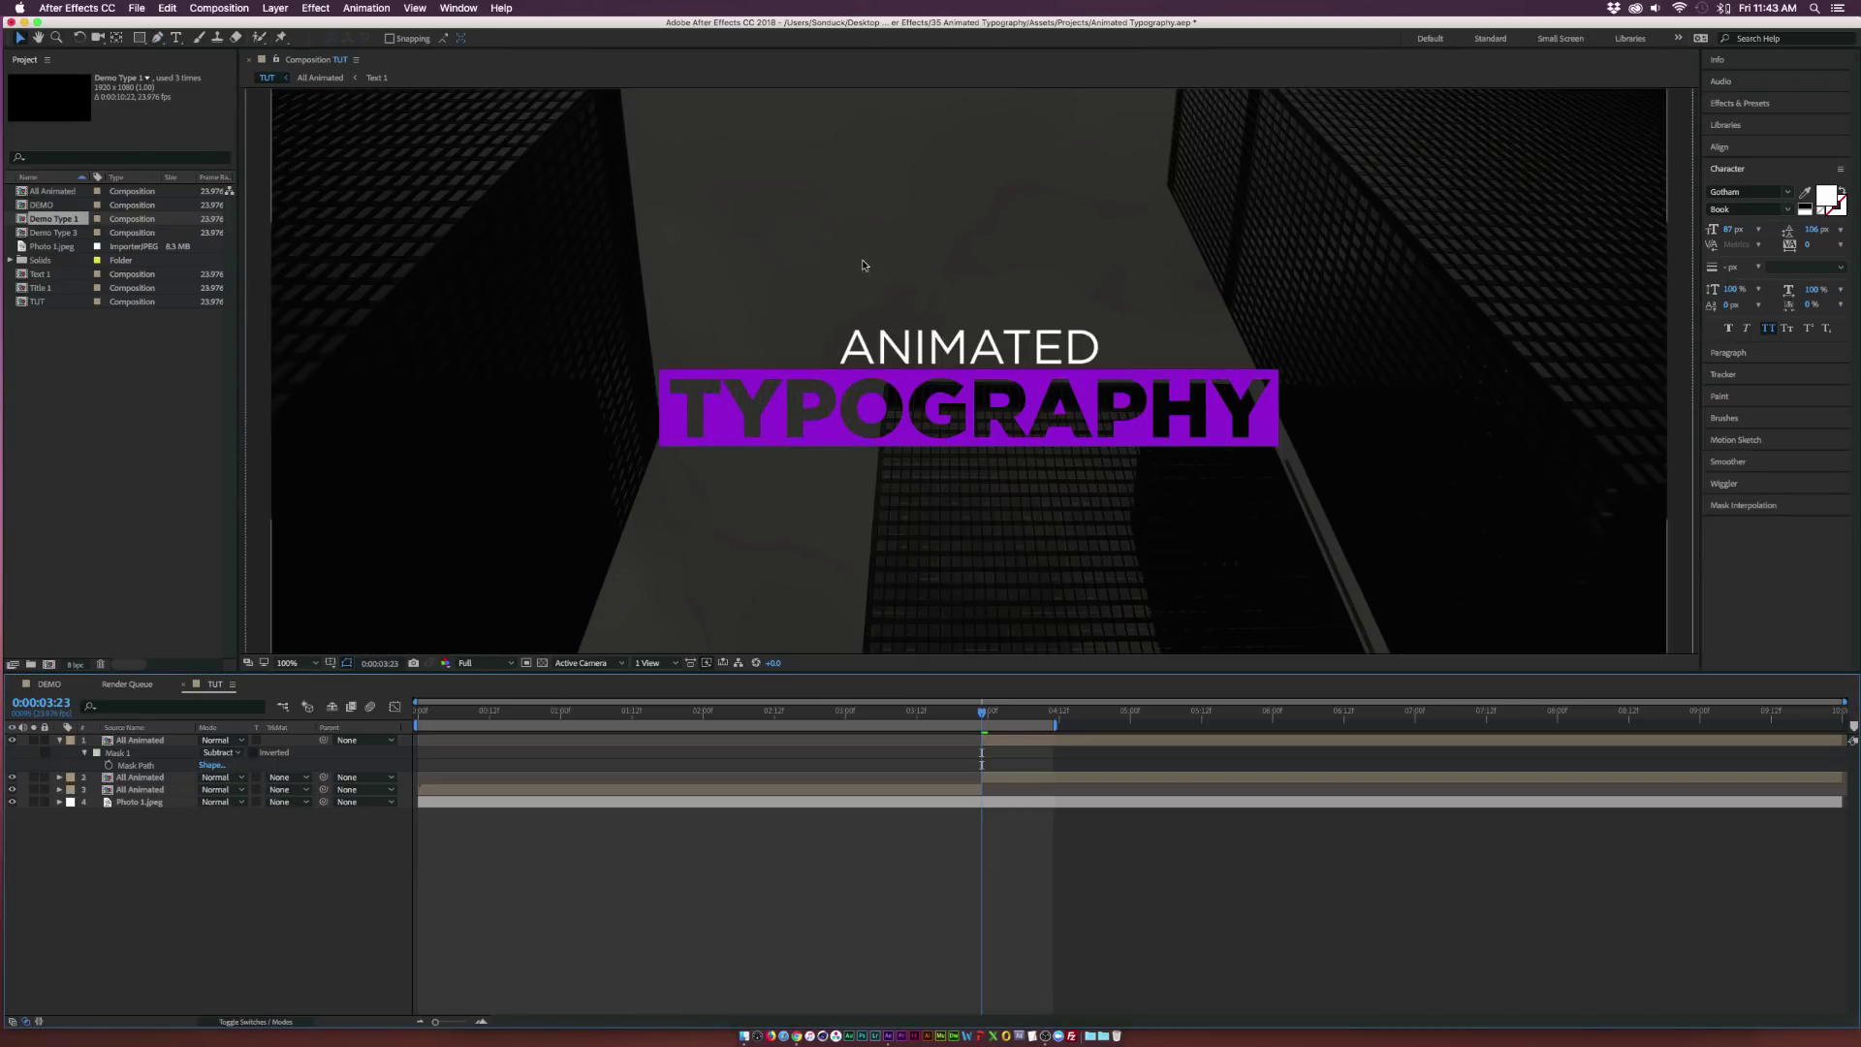
Copy the mask path of the second All Animated layer, whose mask is set to Add.
left_click(60, 741)
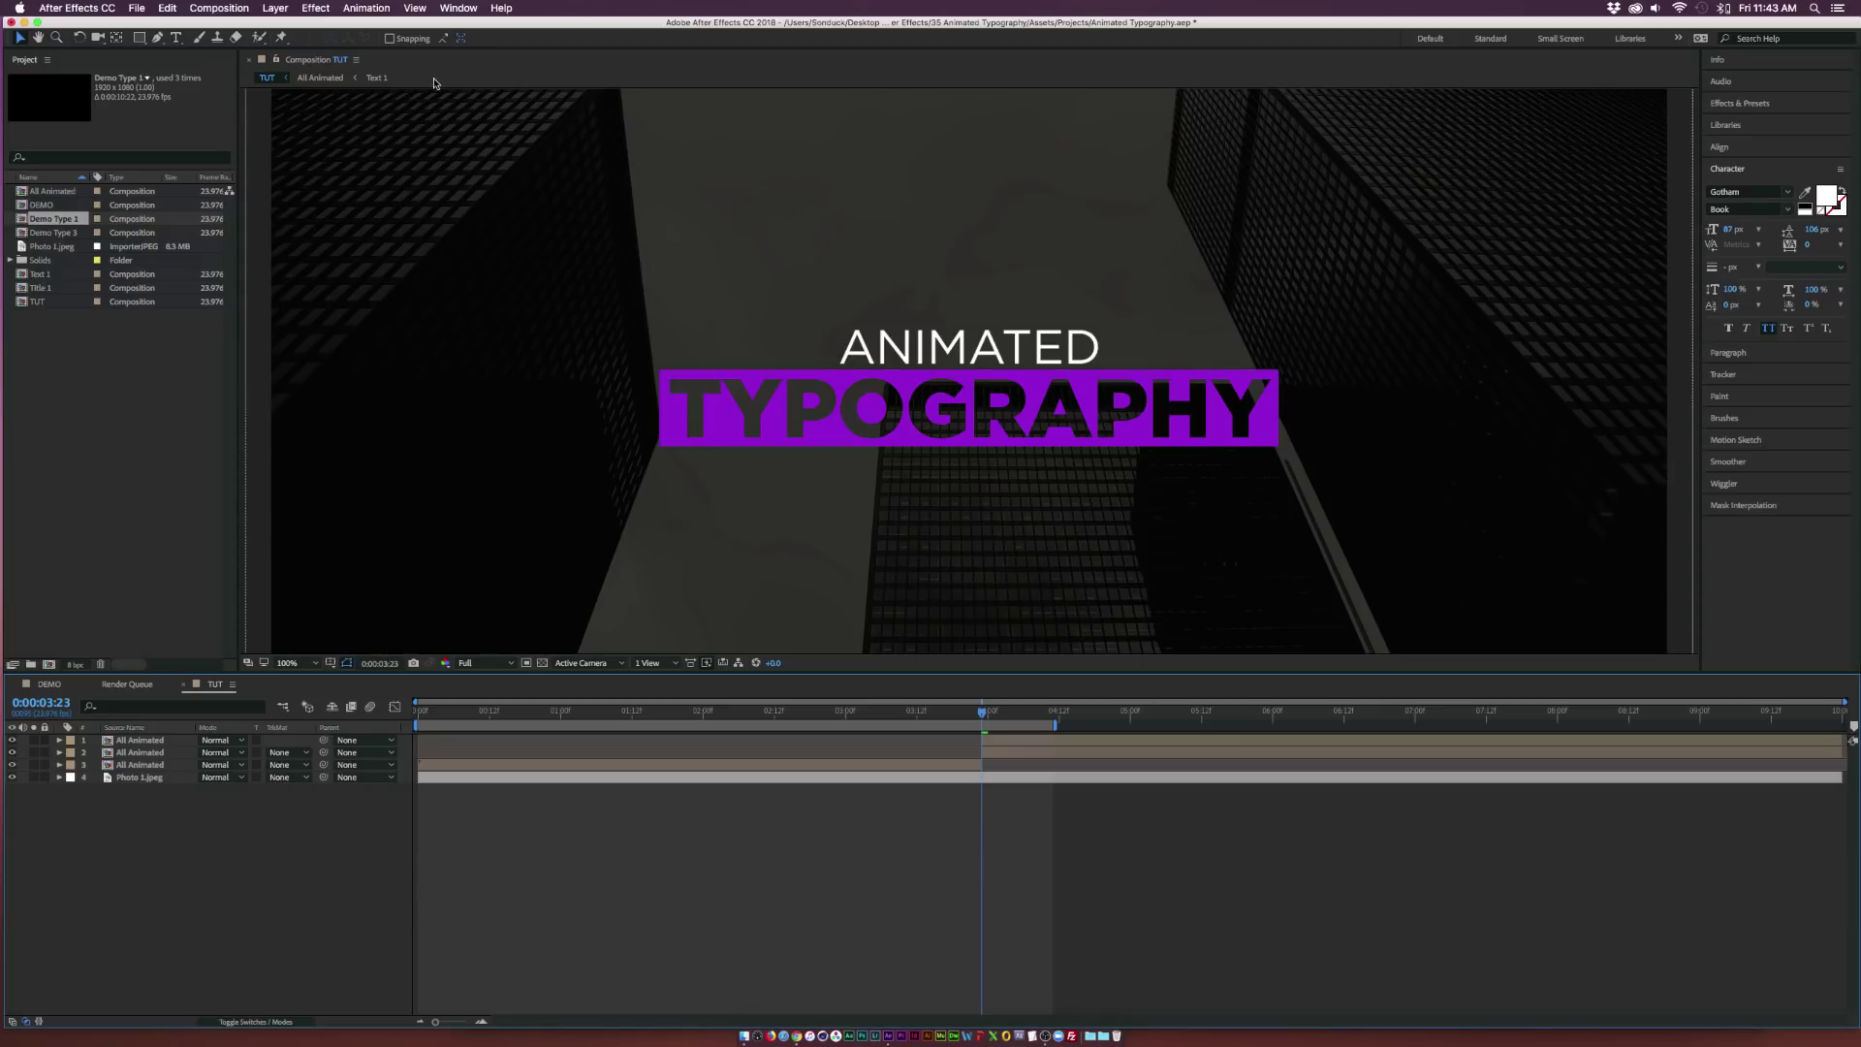
left_click(157, 39)
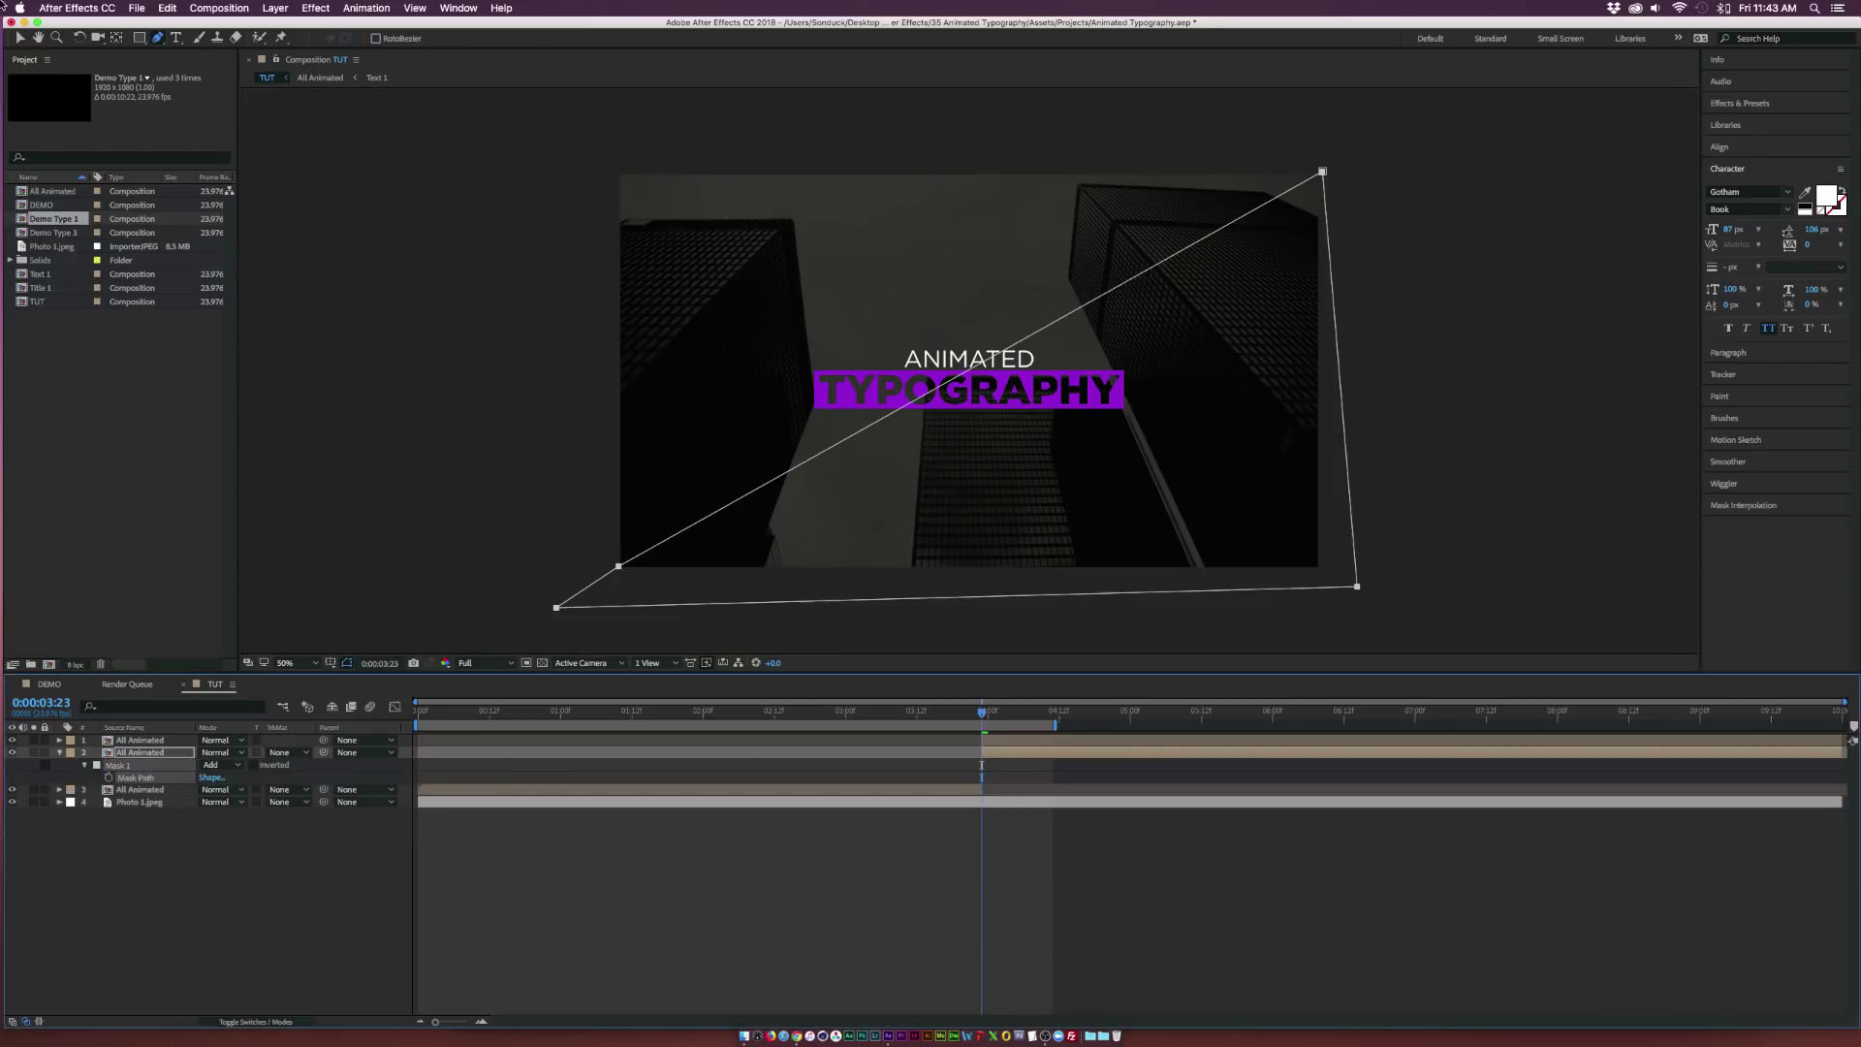
left_click(18, 39)
left_click(18, 41)
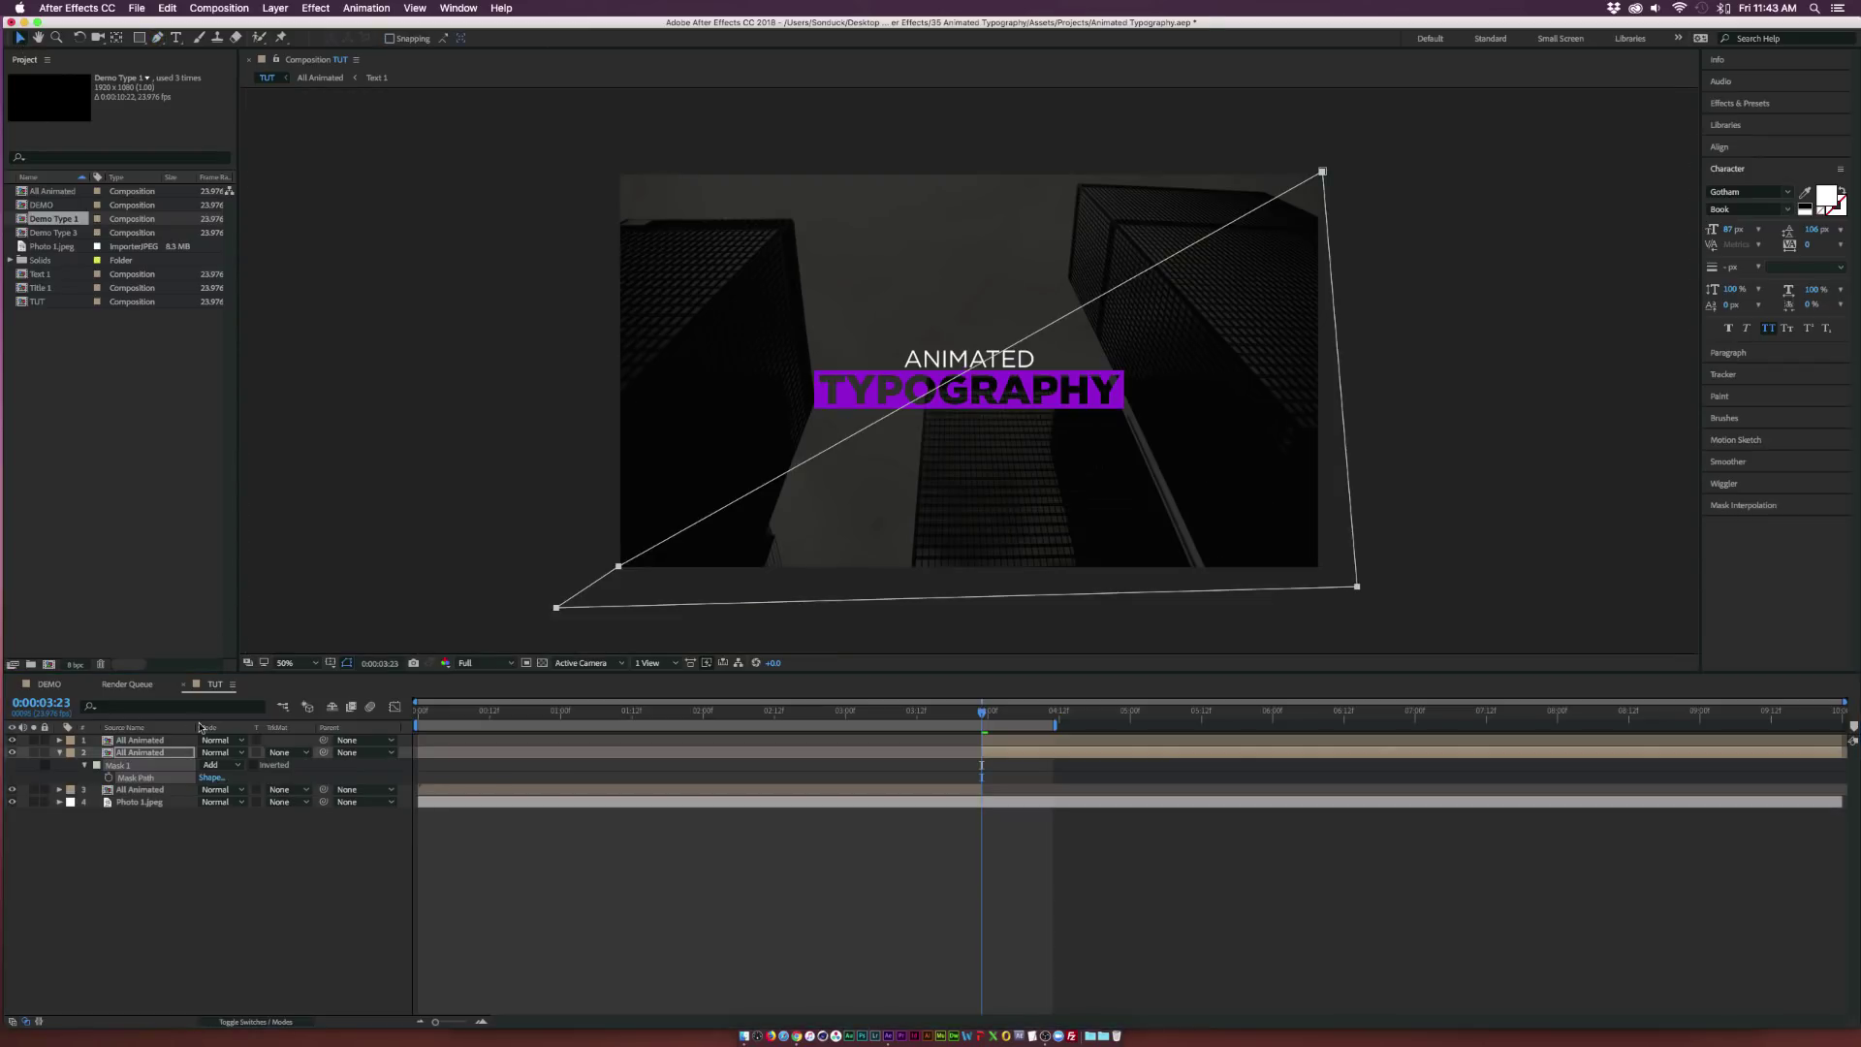
left_click(138, 767)
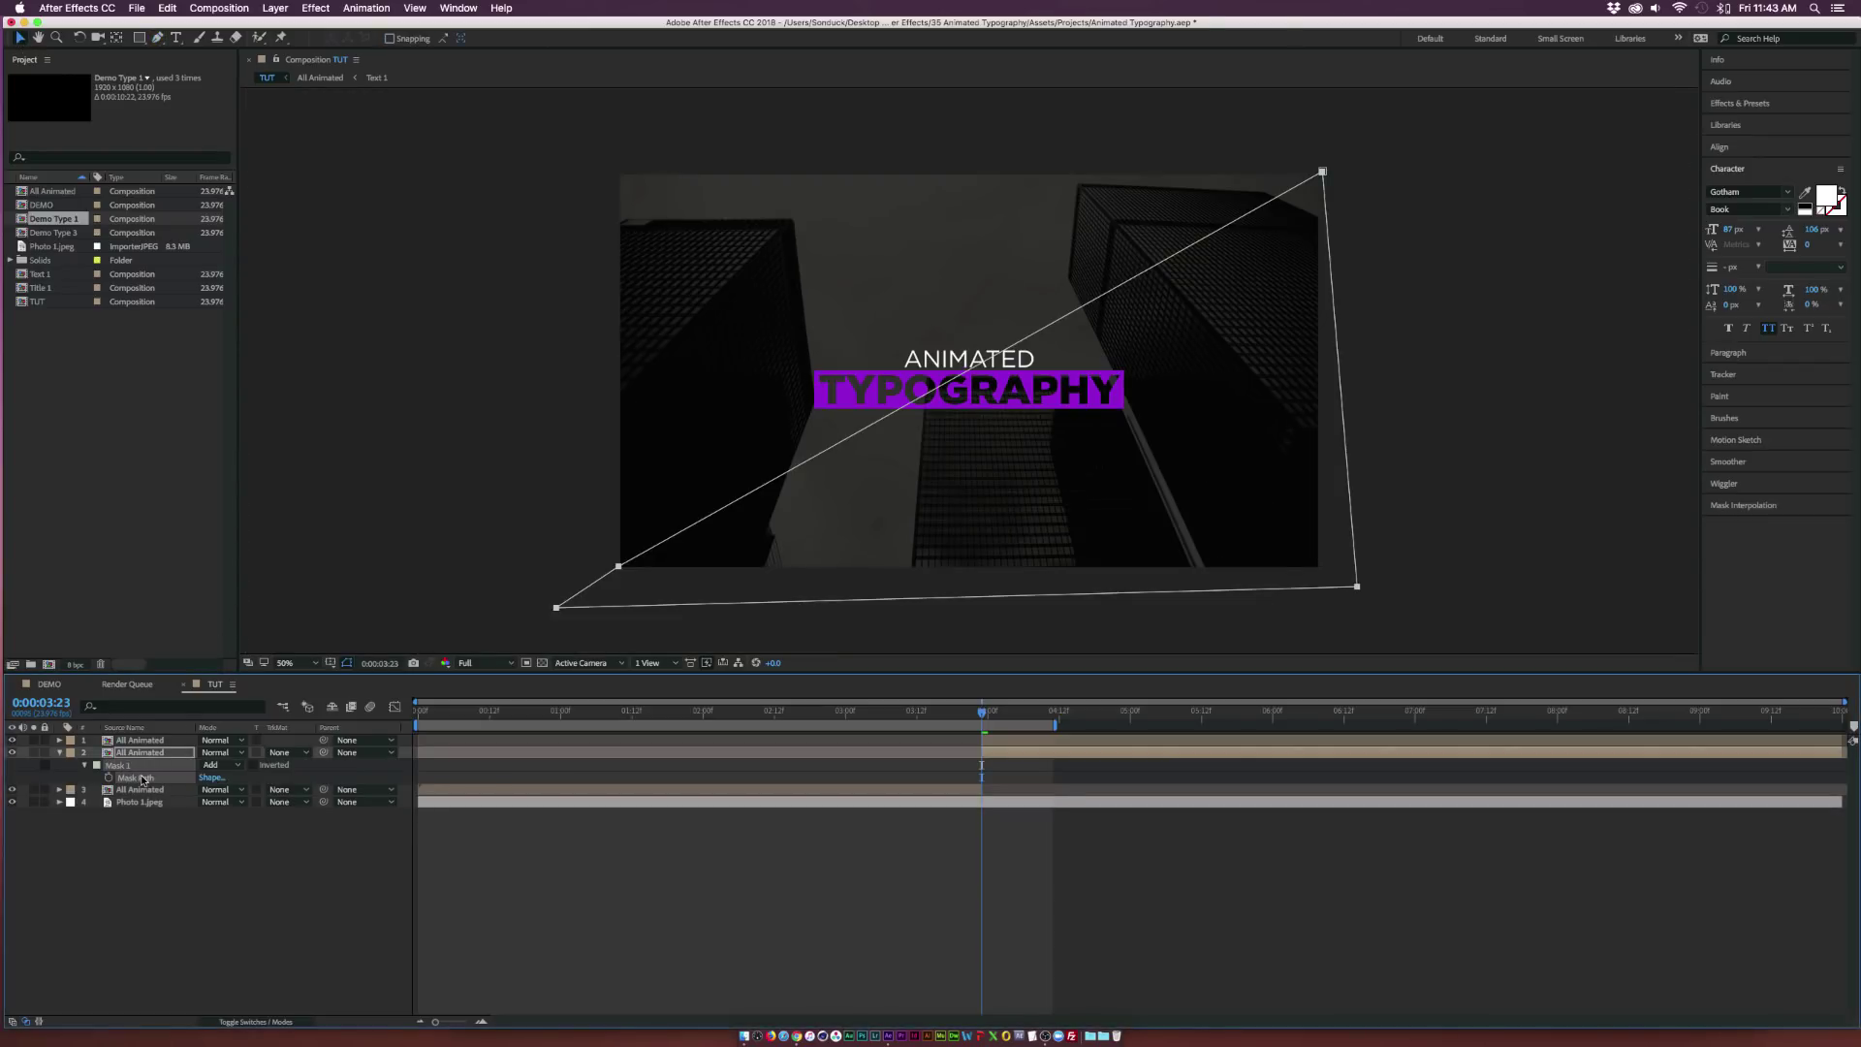
Create an empty shape layer and add a Path to its contents.
left_click(272, 8)
mouse_move(291, 27)
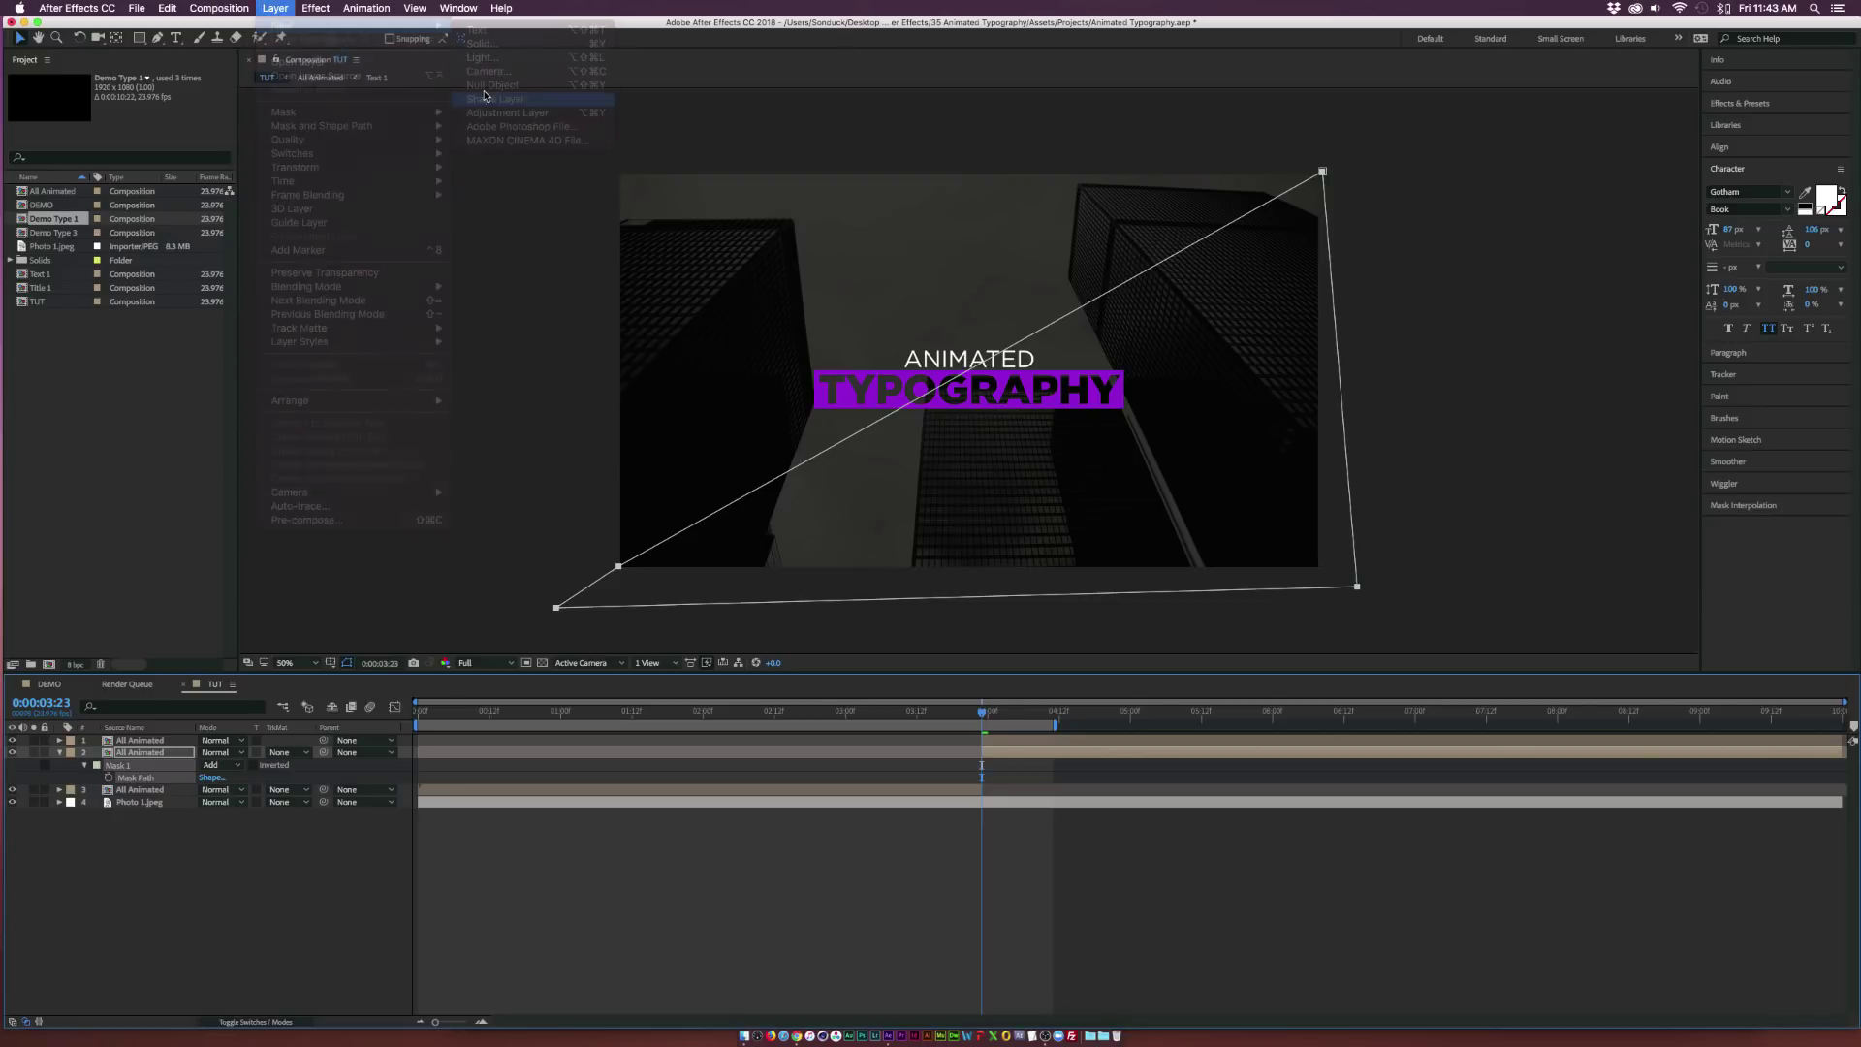
left_click(484, 95)
key("q")
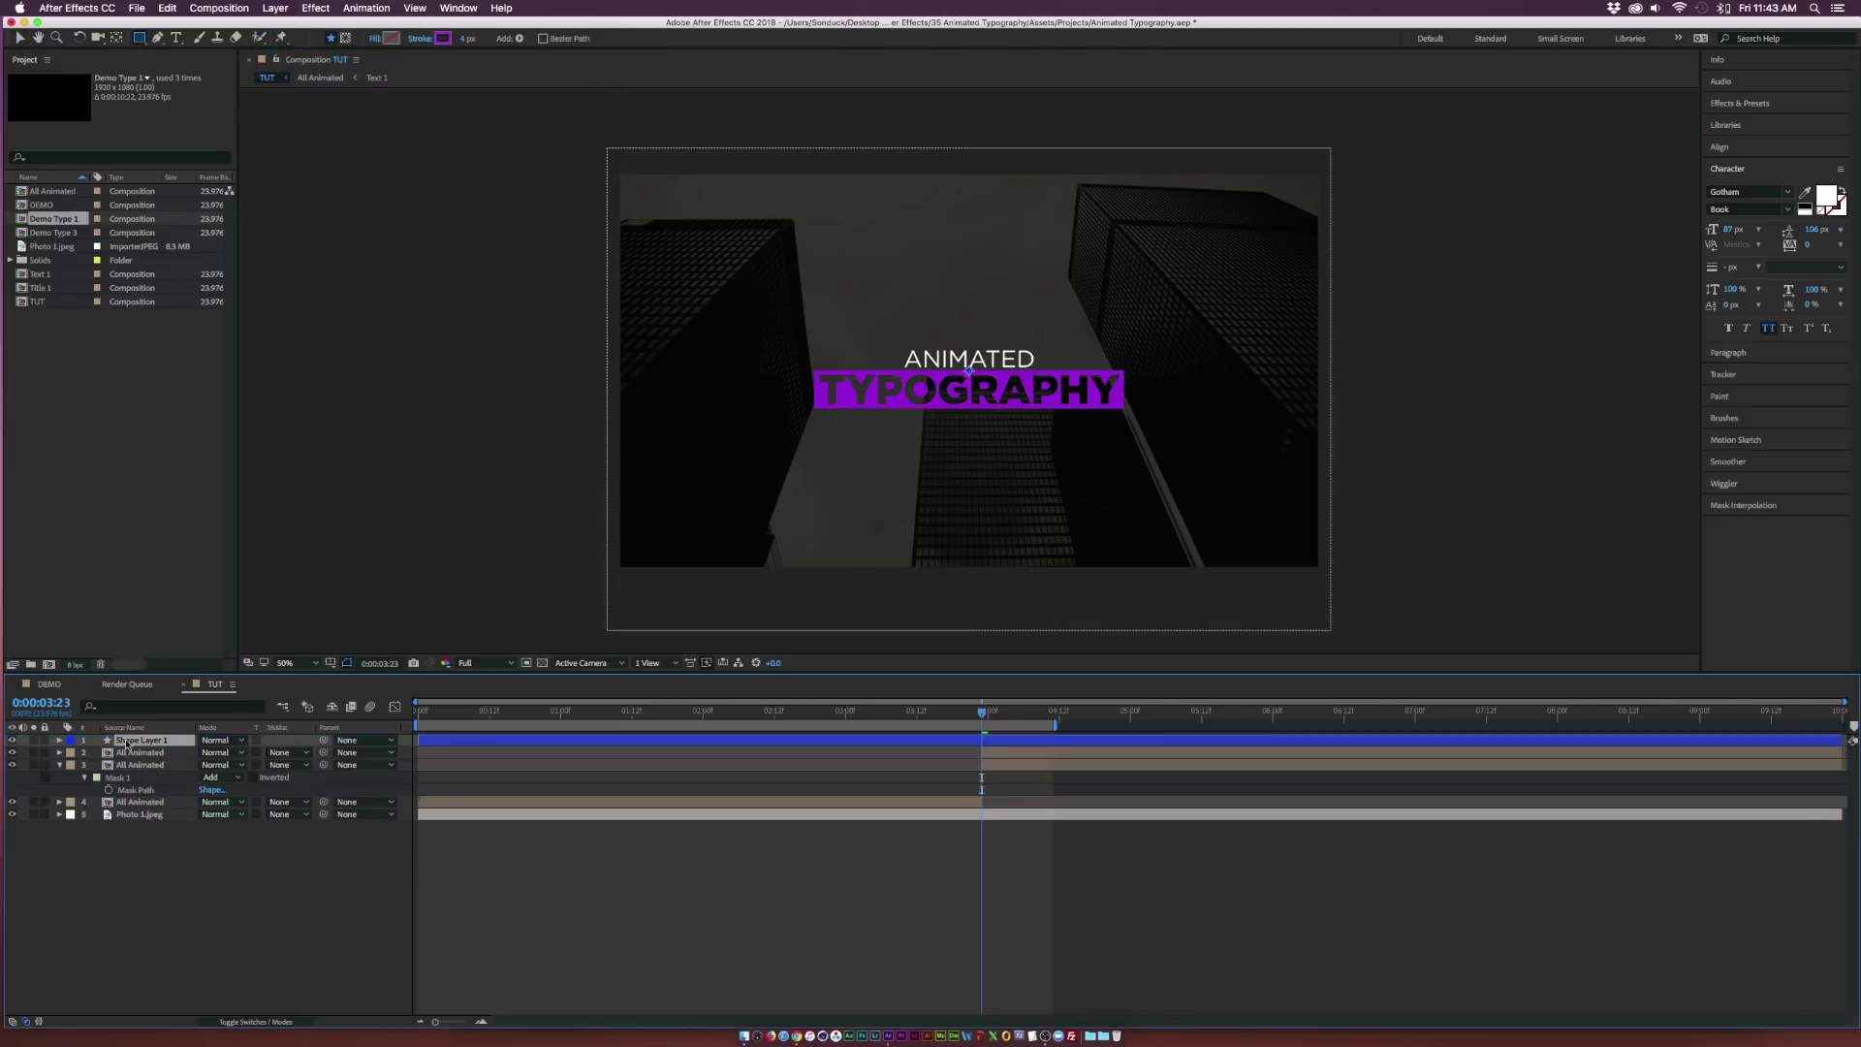
left_click(59, 741)
left_click(310, 753)
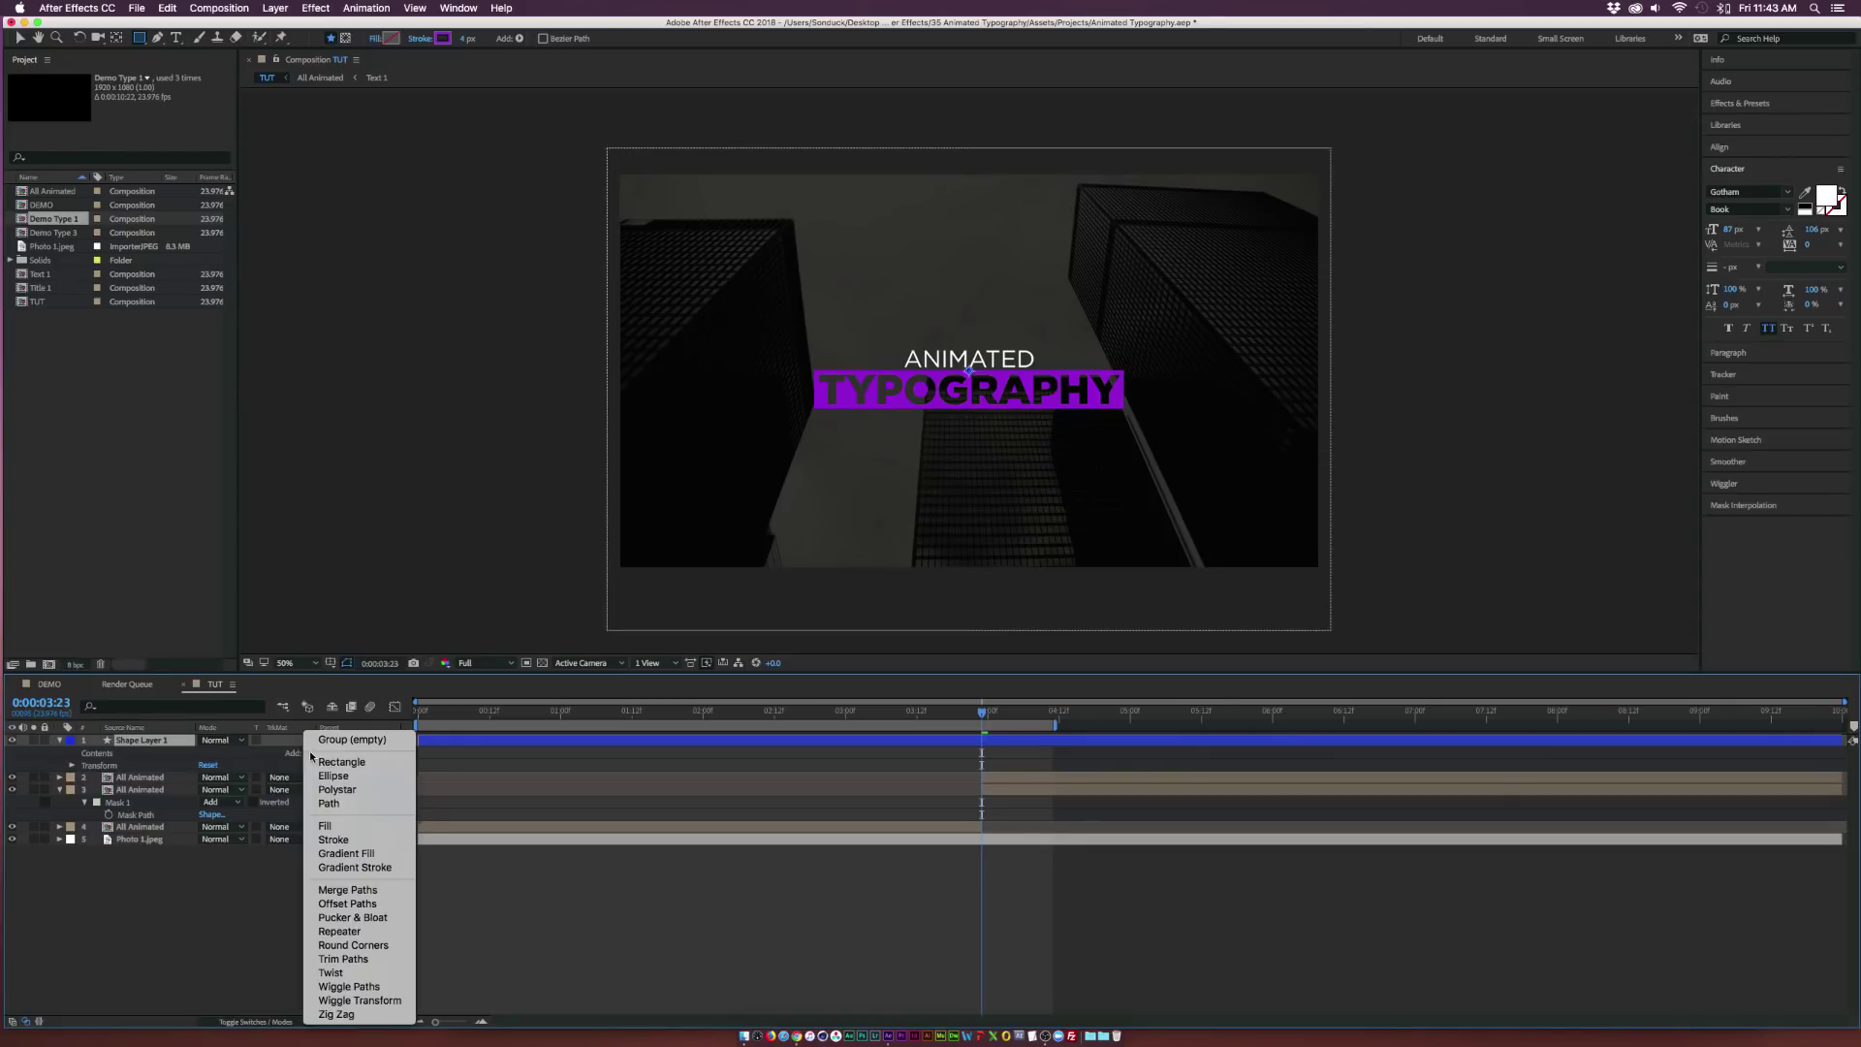
left_click(329, 802)
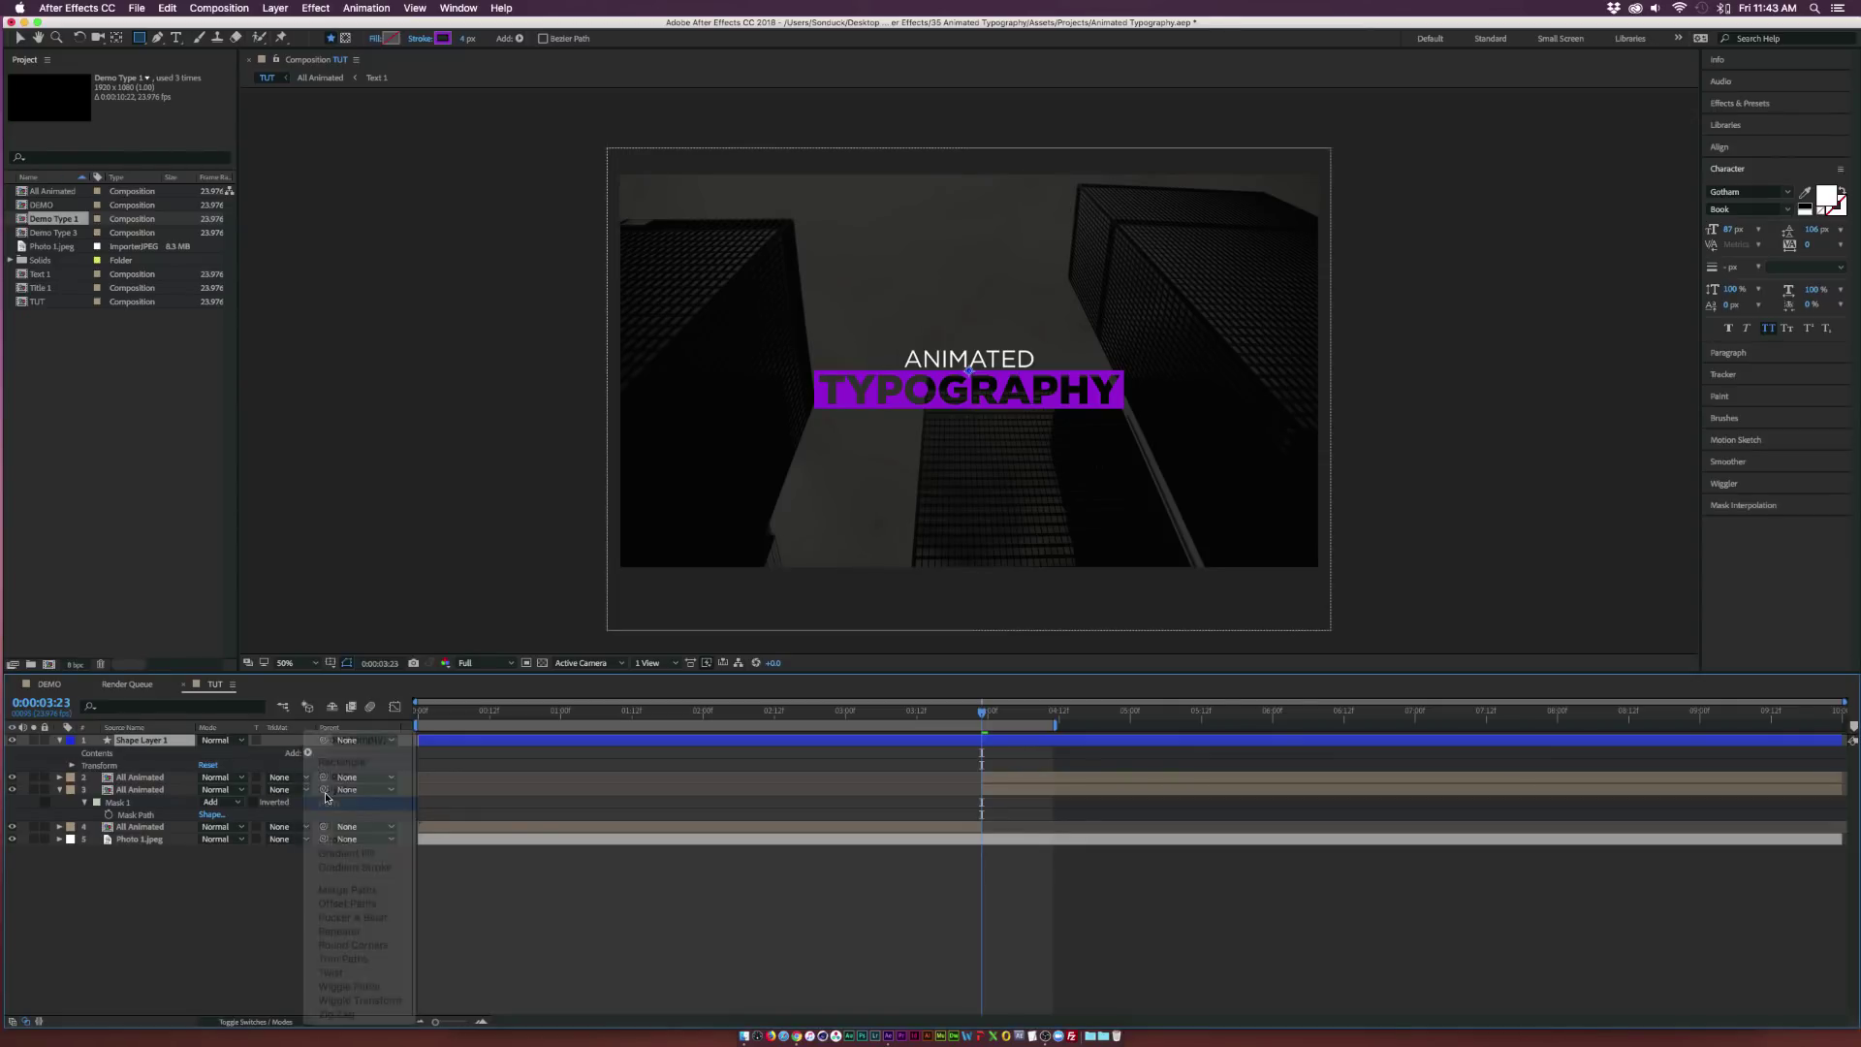
Paste the copied mask path into the shape layer's Path property.
key("g")
left_click(84, 765)
left_click(131, 781)
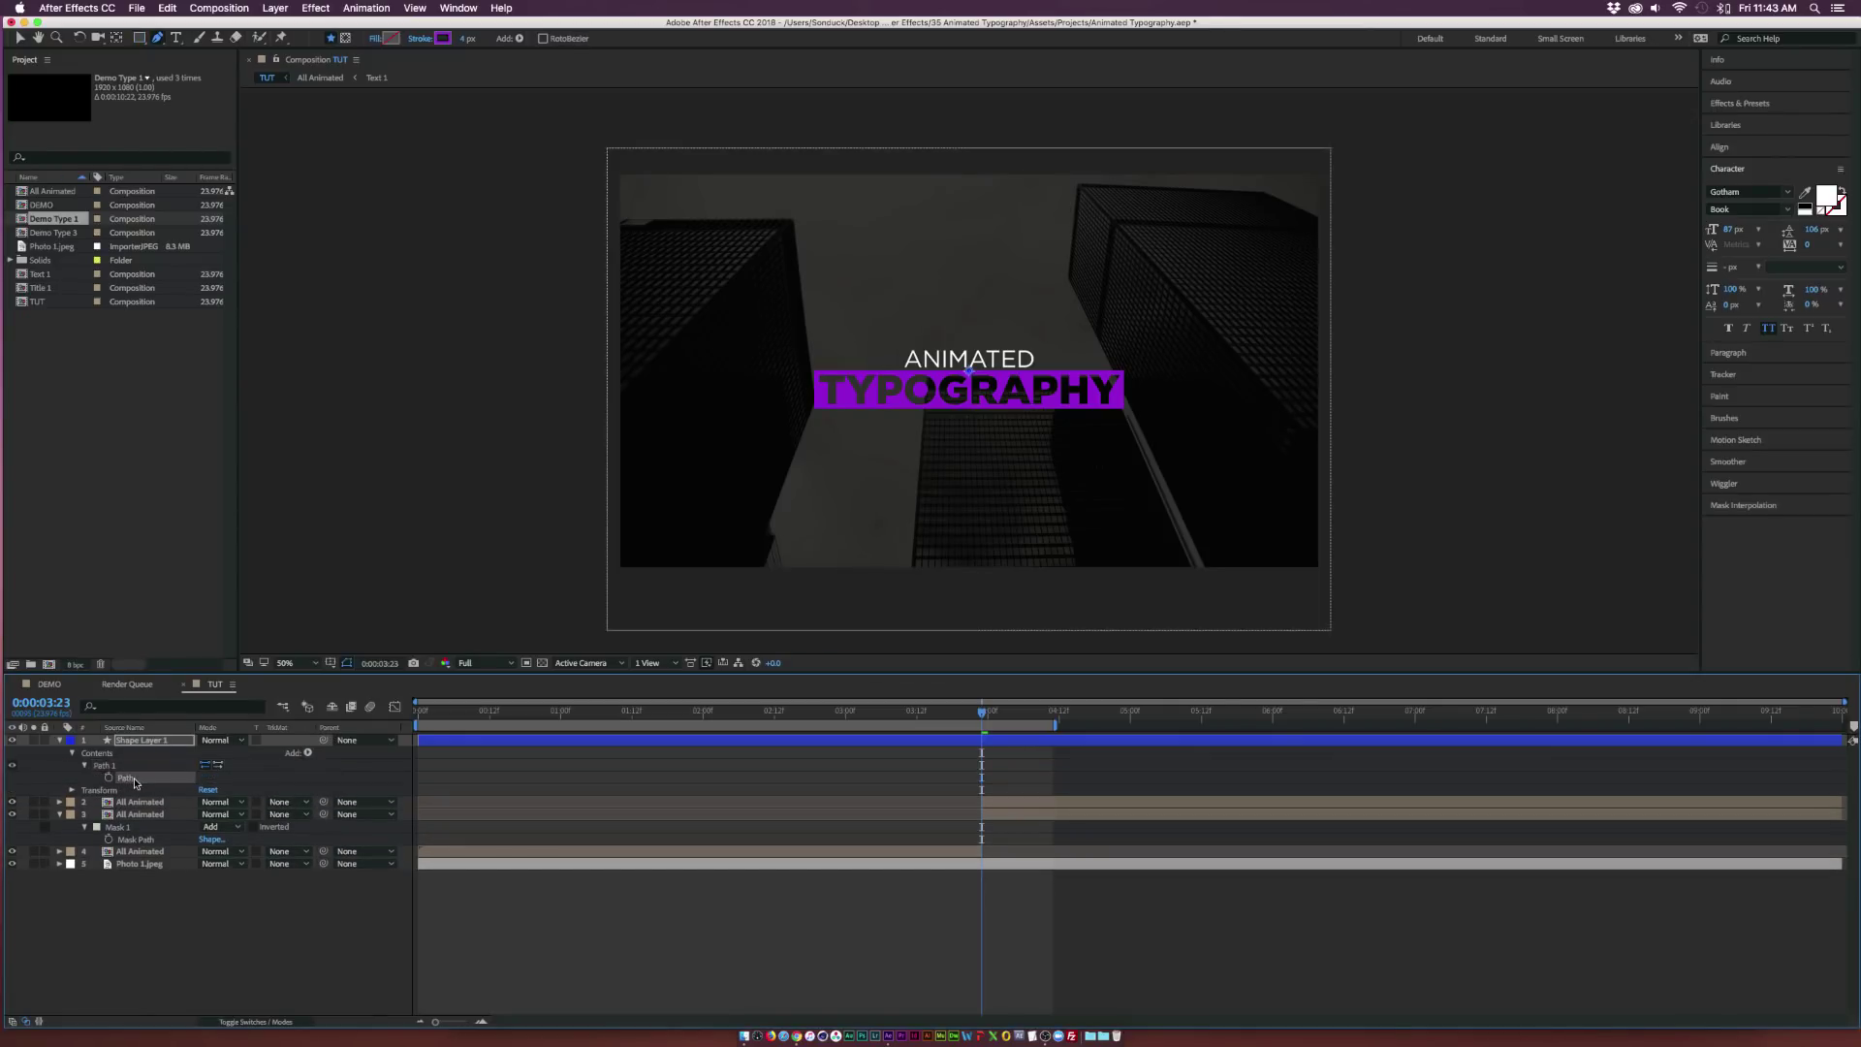
key("super+v")
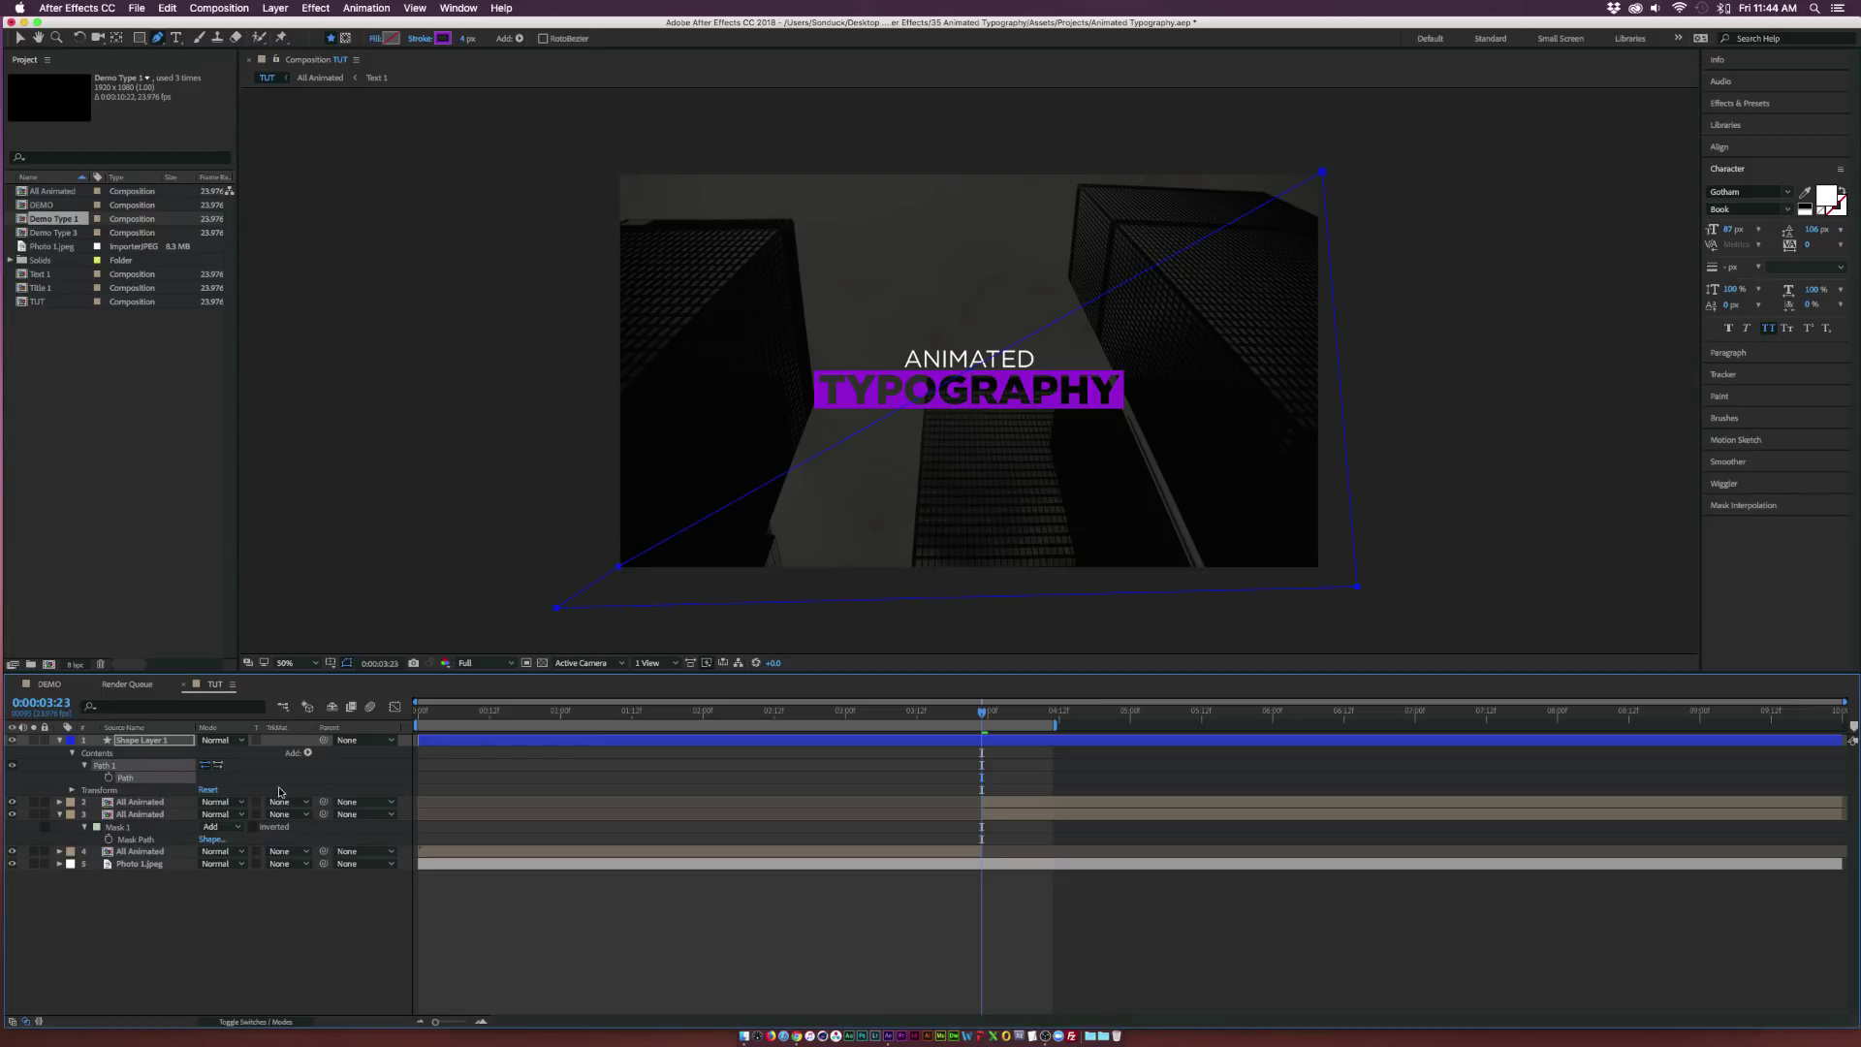
Delete the two outer points of the shape path beyond the frame's lower corners, leaving only the diagonal line.
key("v")
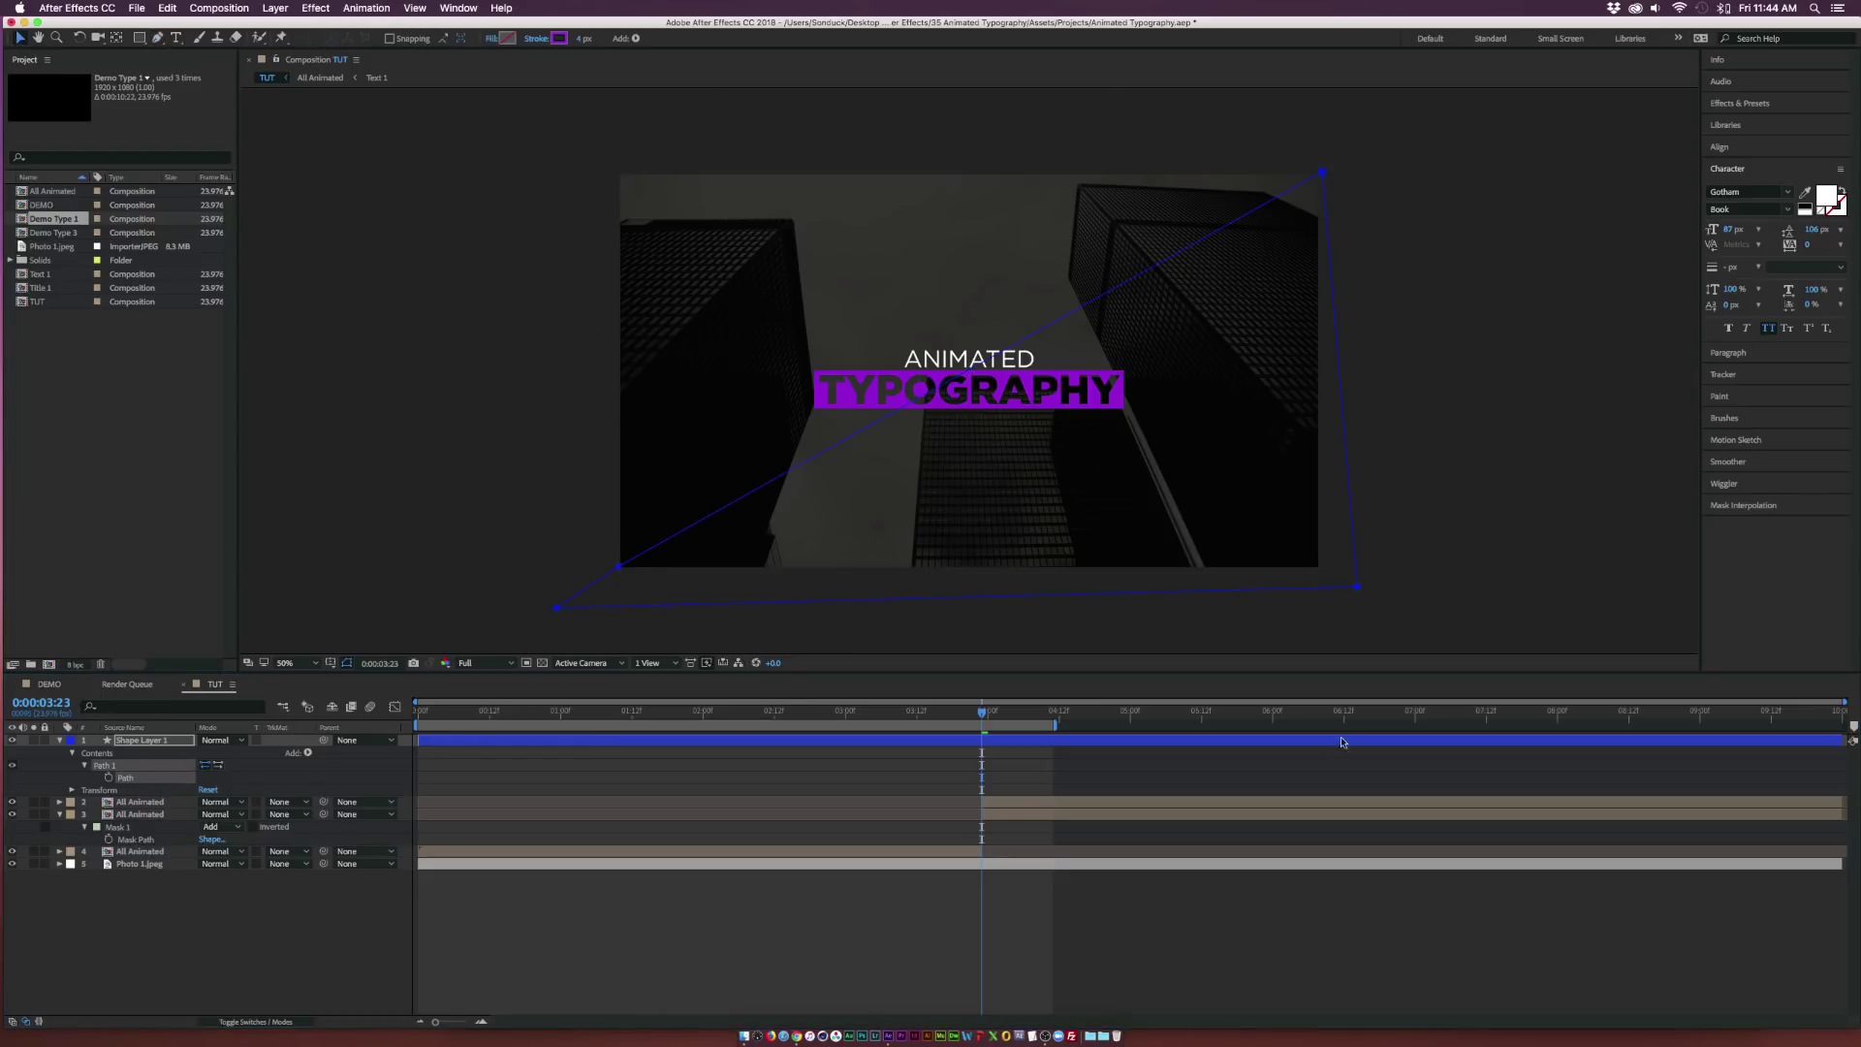
left_click(1357, 587)
key("Delete")
left_click_drag(563, 602, 622, 567)
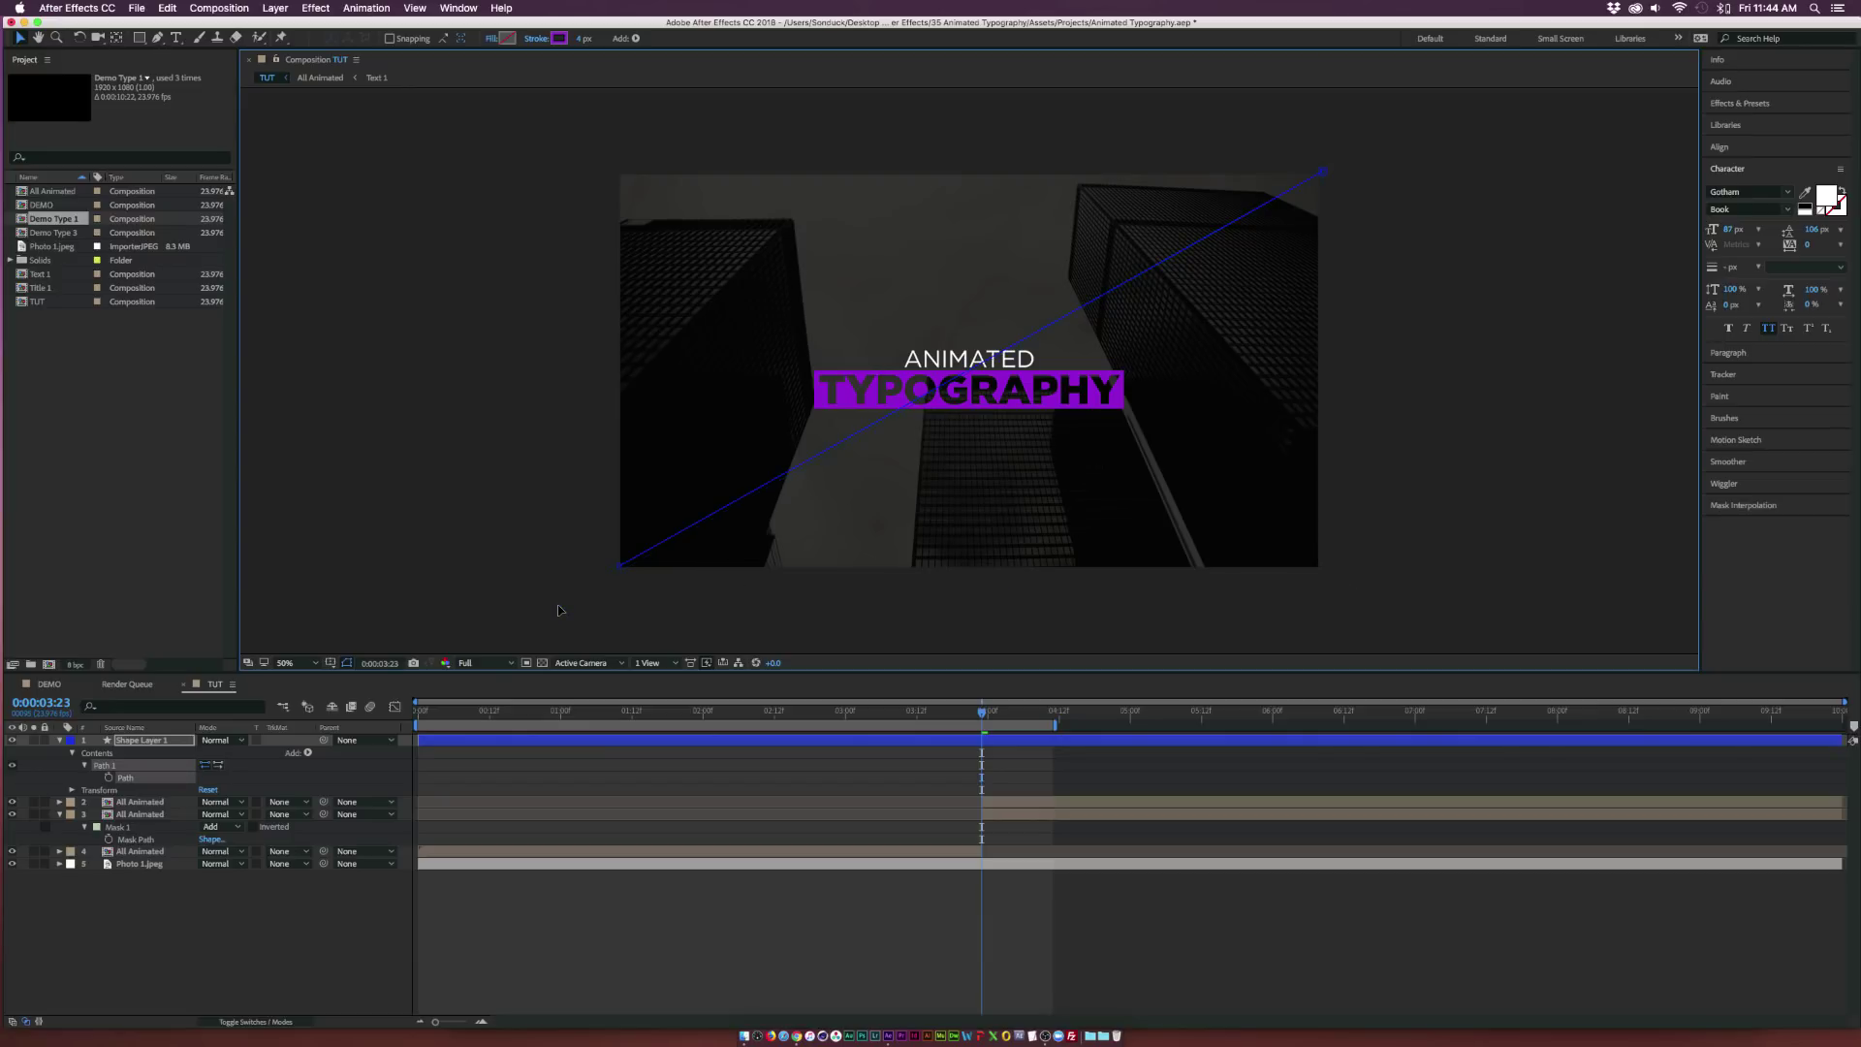
left_click(231, 968)
key("/")
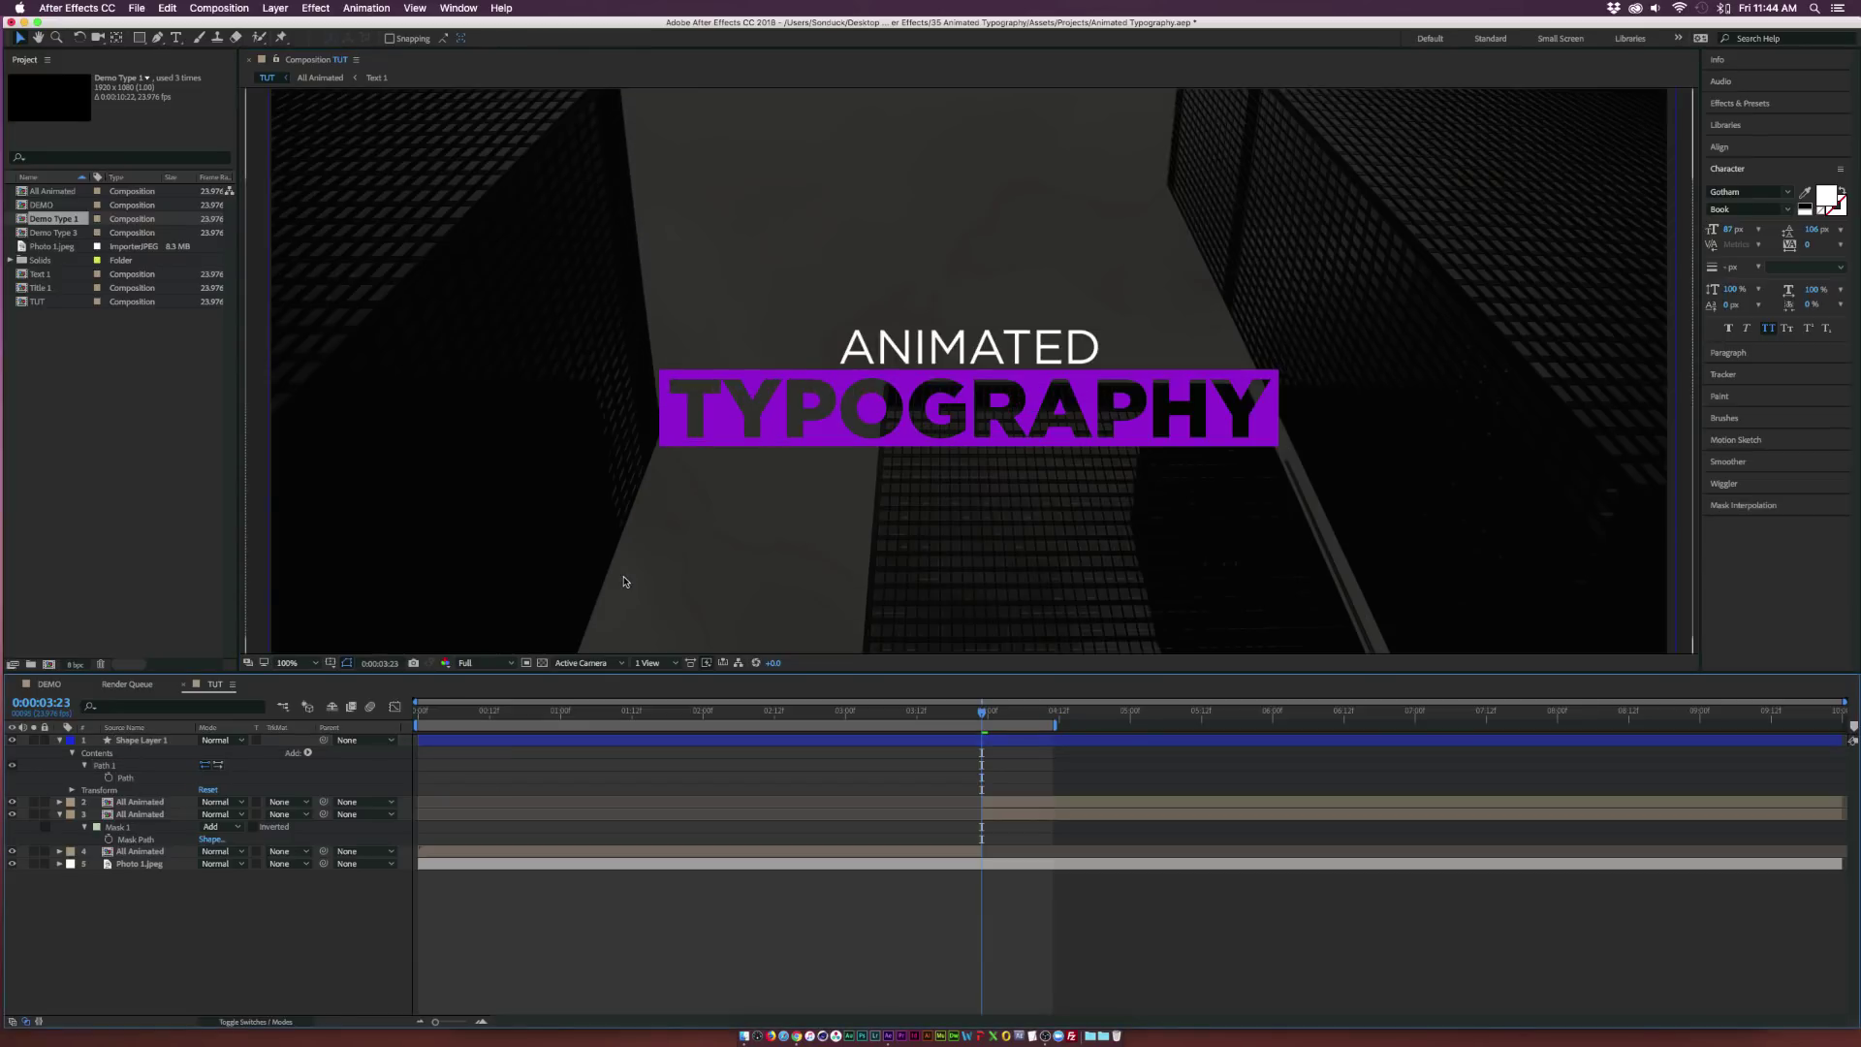
Add a Stroke to the diagonal shape layer and expand its settings.
left_click(141, 741)
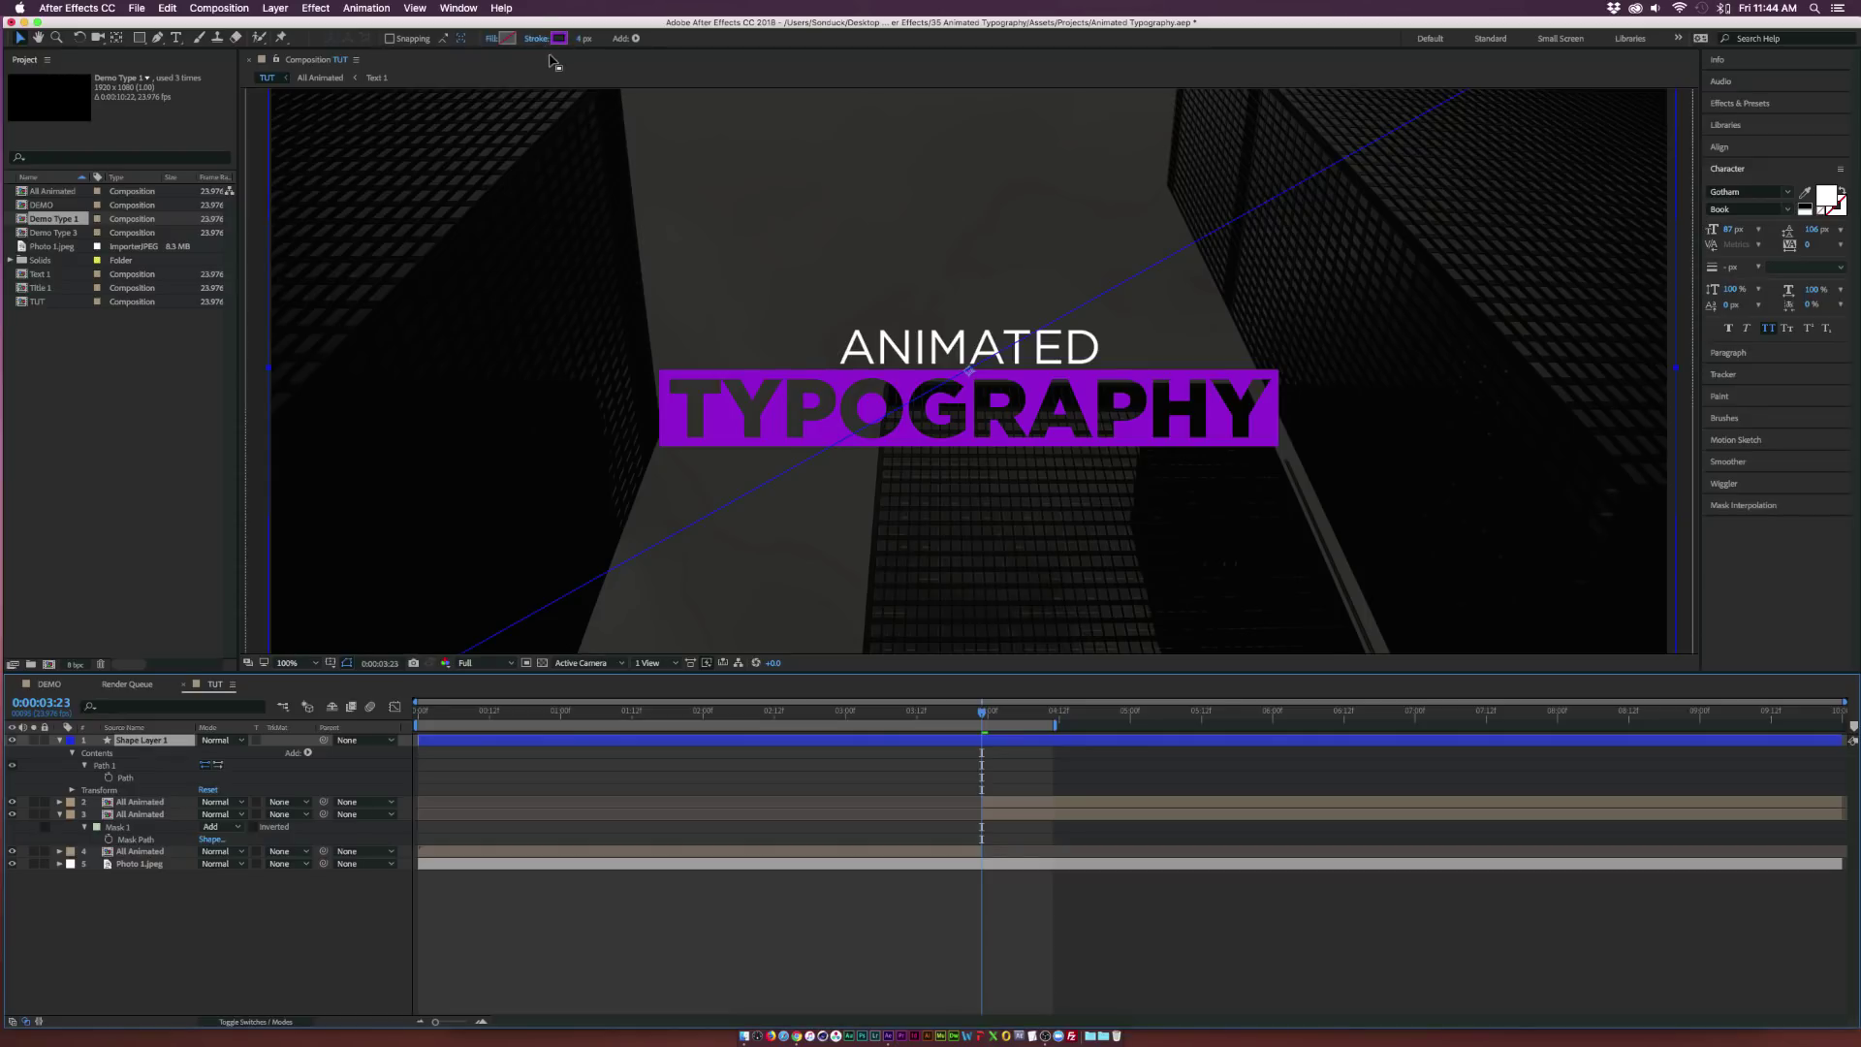
left_click(307, 752)
left_click(333, 840)
left_click(82, 790)
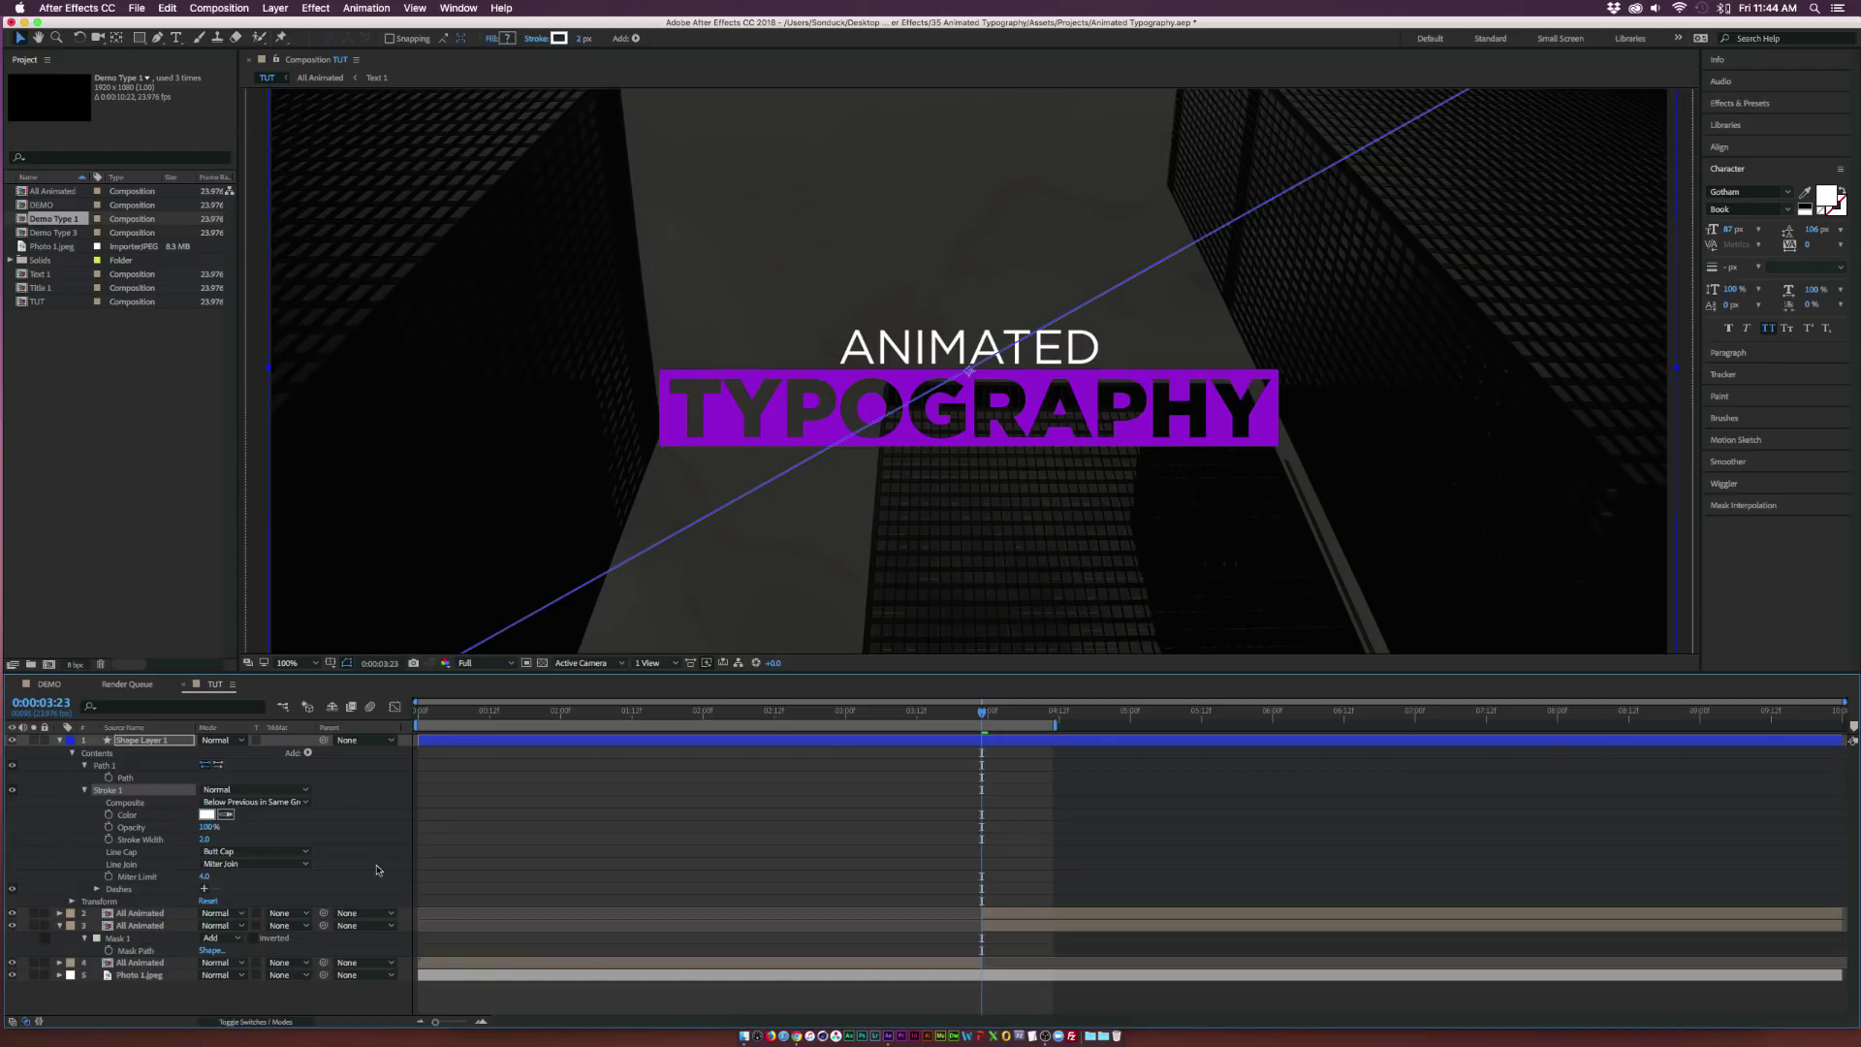
left_click(509, 857)
Add Trim Paths to the diagonal shape layer and expand its settings.
left_click(145, 741)
scroll(747, 592, "down", 2)
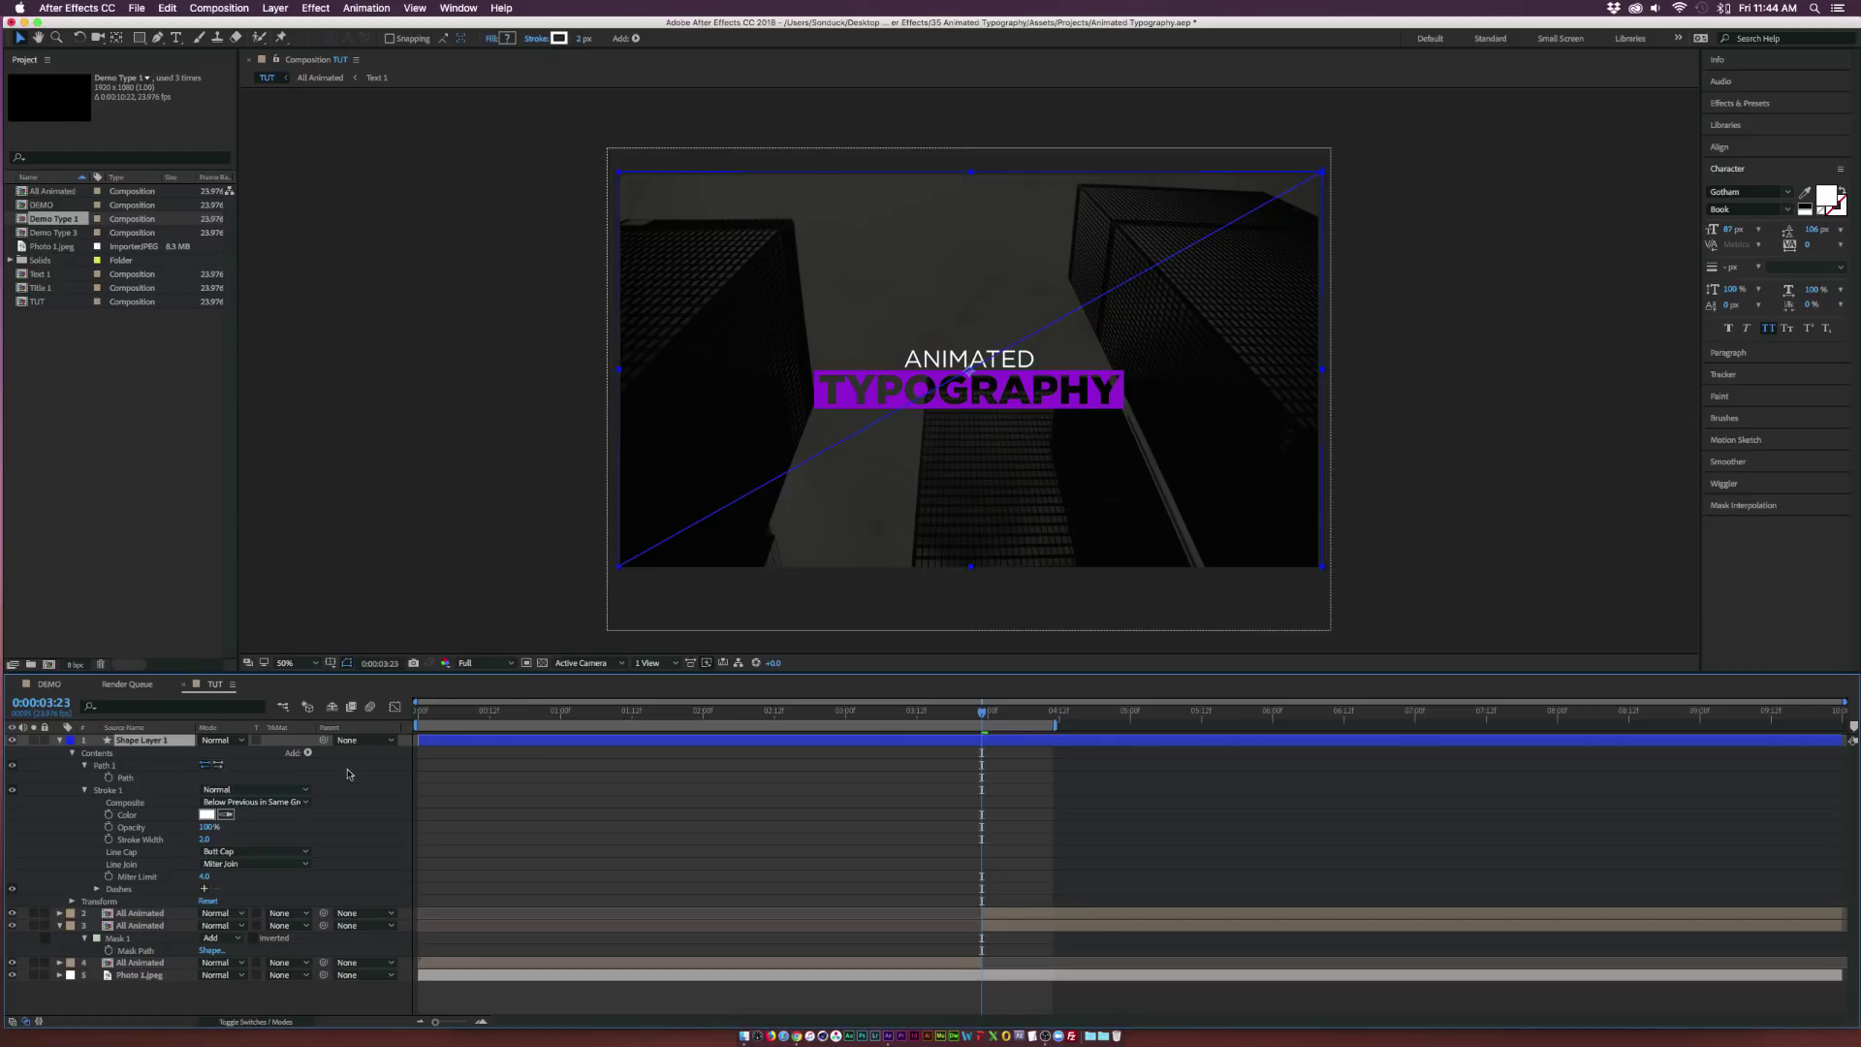
left_click(308, 753)
left_click(351, 945)
left_click(85, 791)
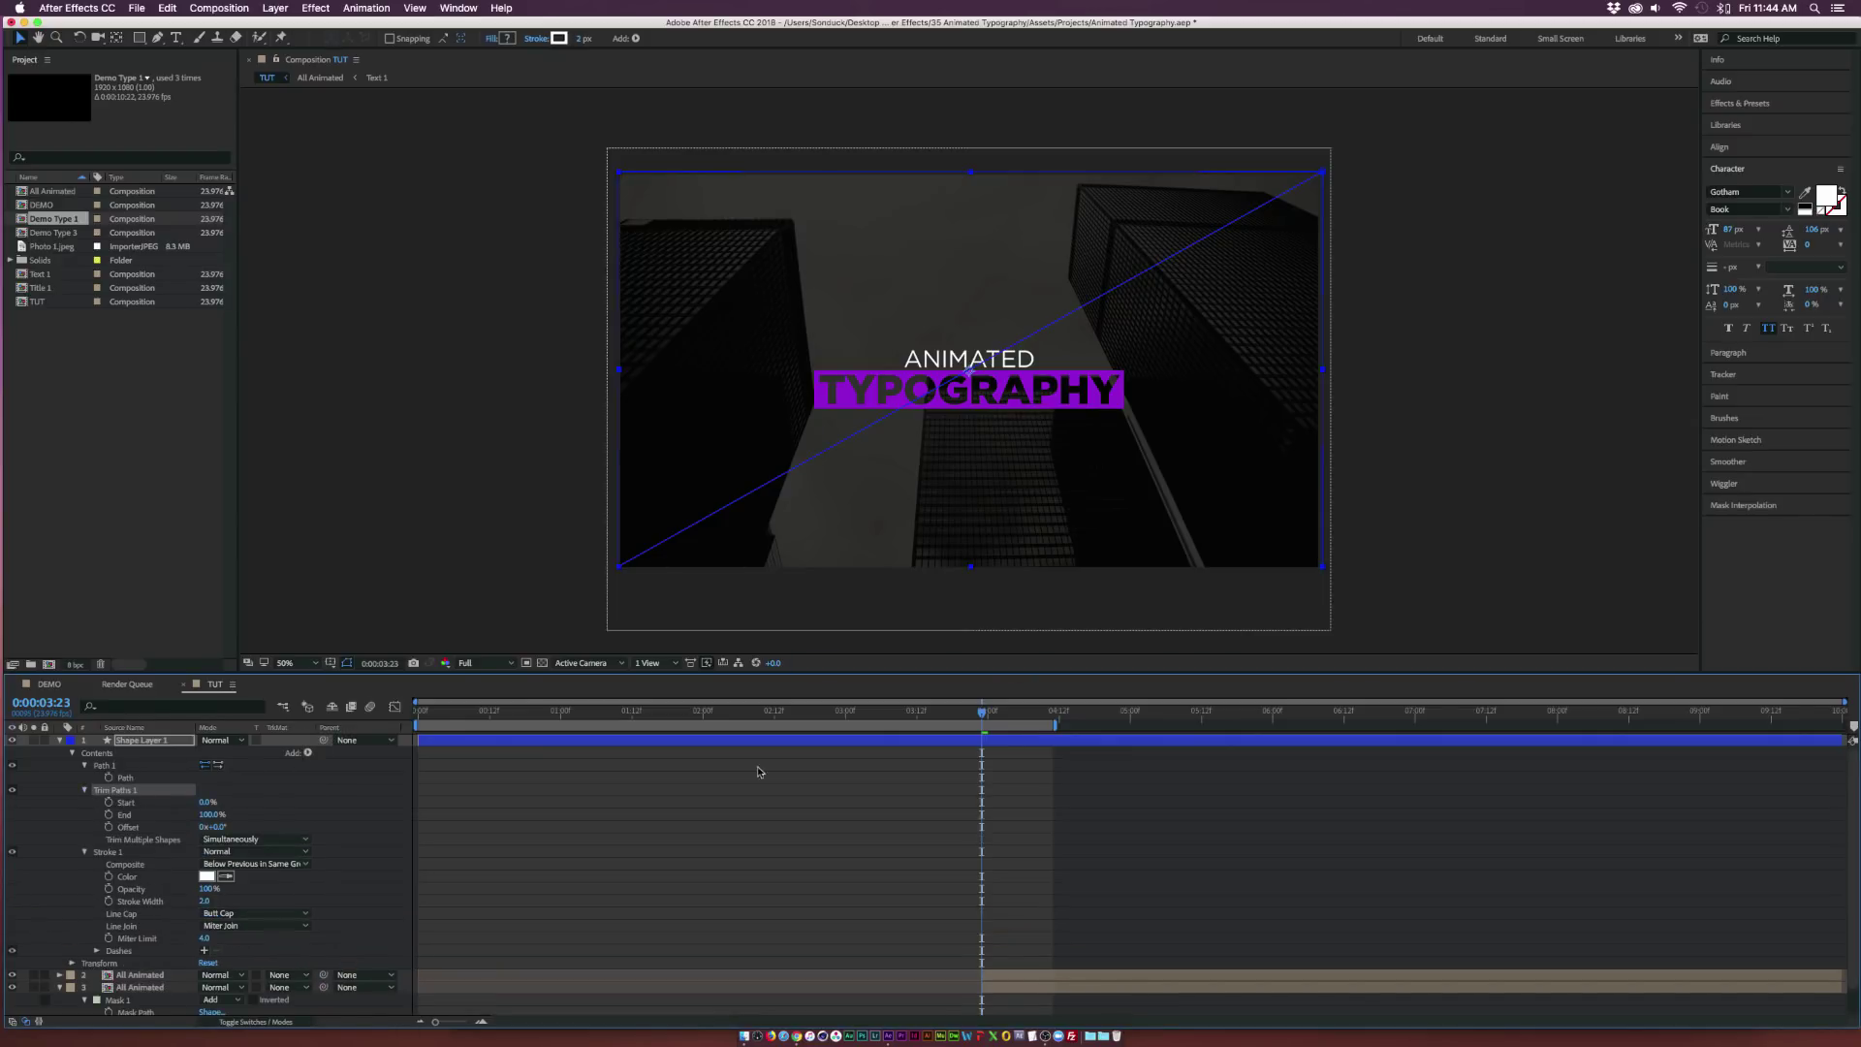
At 0:00:04:07, set the diagonal line's Trim Paths Start and End to 50% and enable keyframing for both.
left_click_drag(822, 714, 763, 715)
left_click_drag(876, 727, 1030, 731)
left_click(208, 803)
type("50")
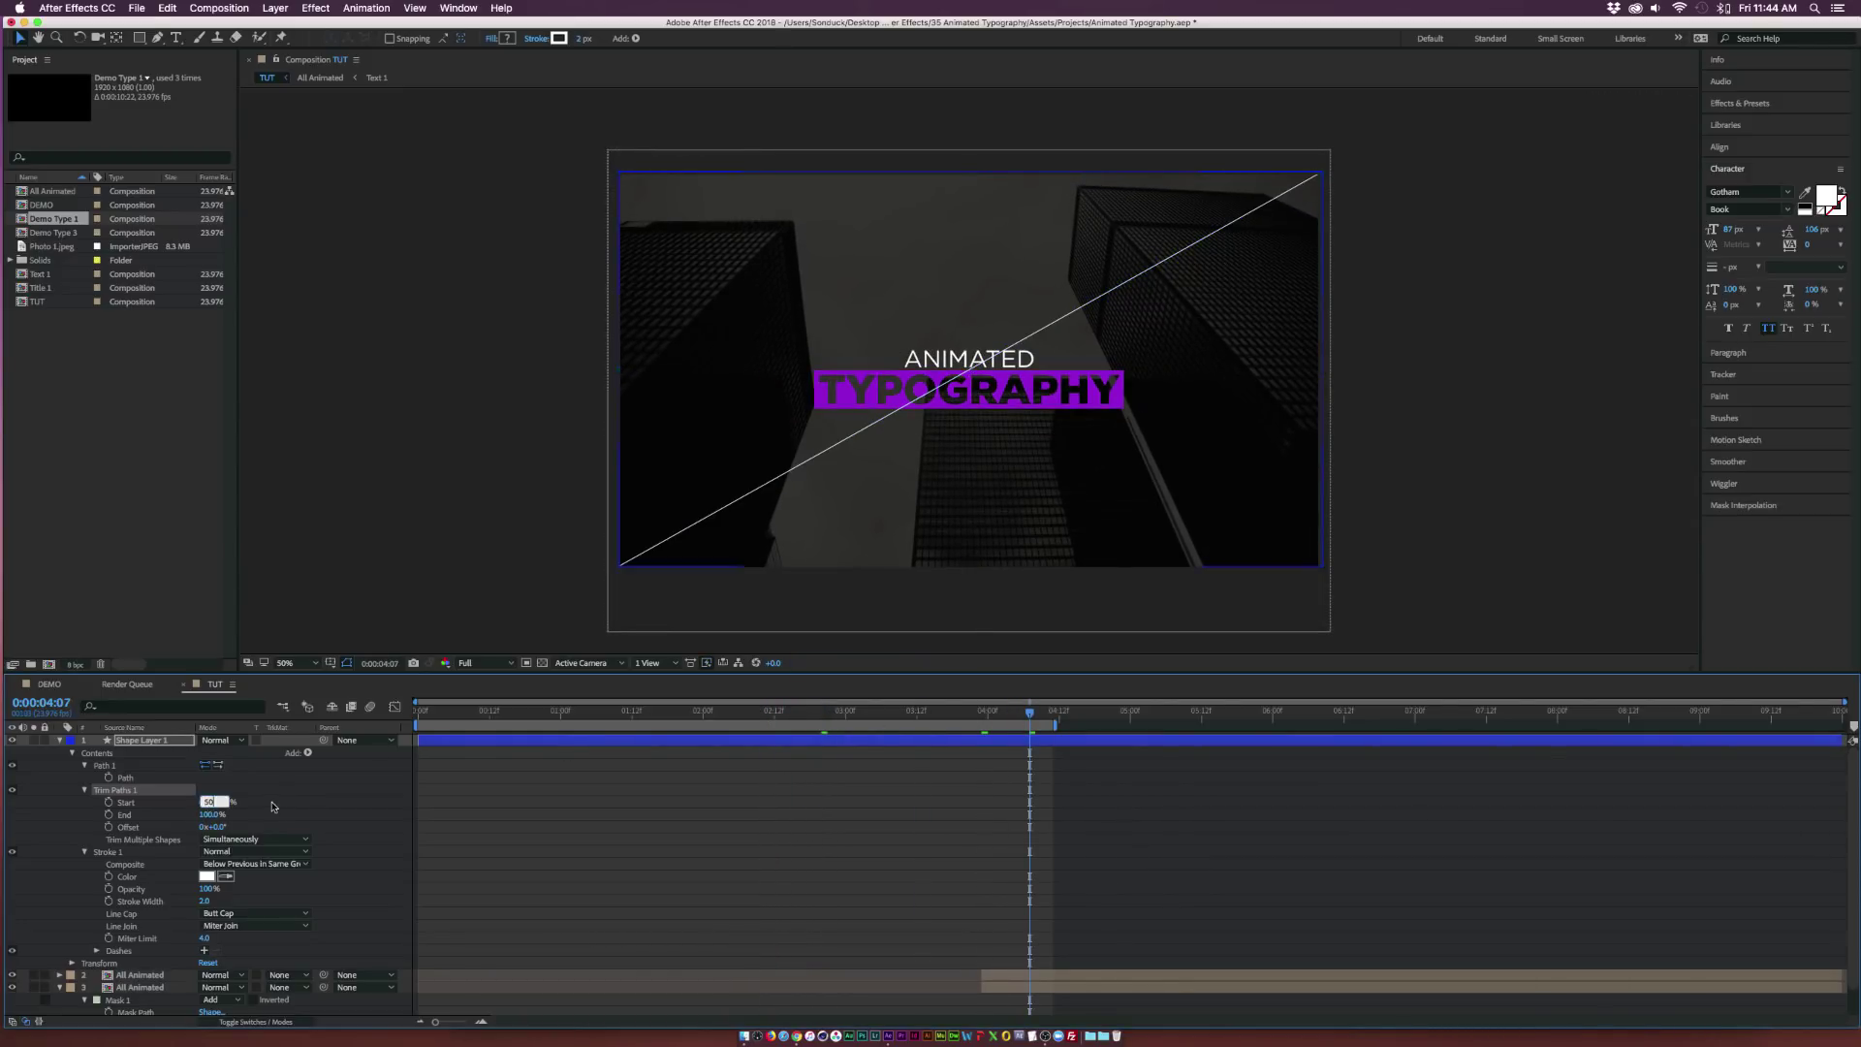
key("Return")
left_click(207, 815)
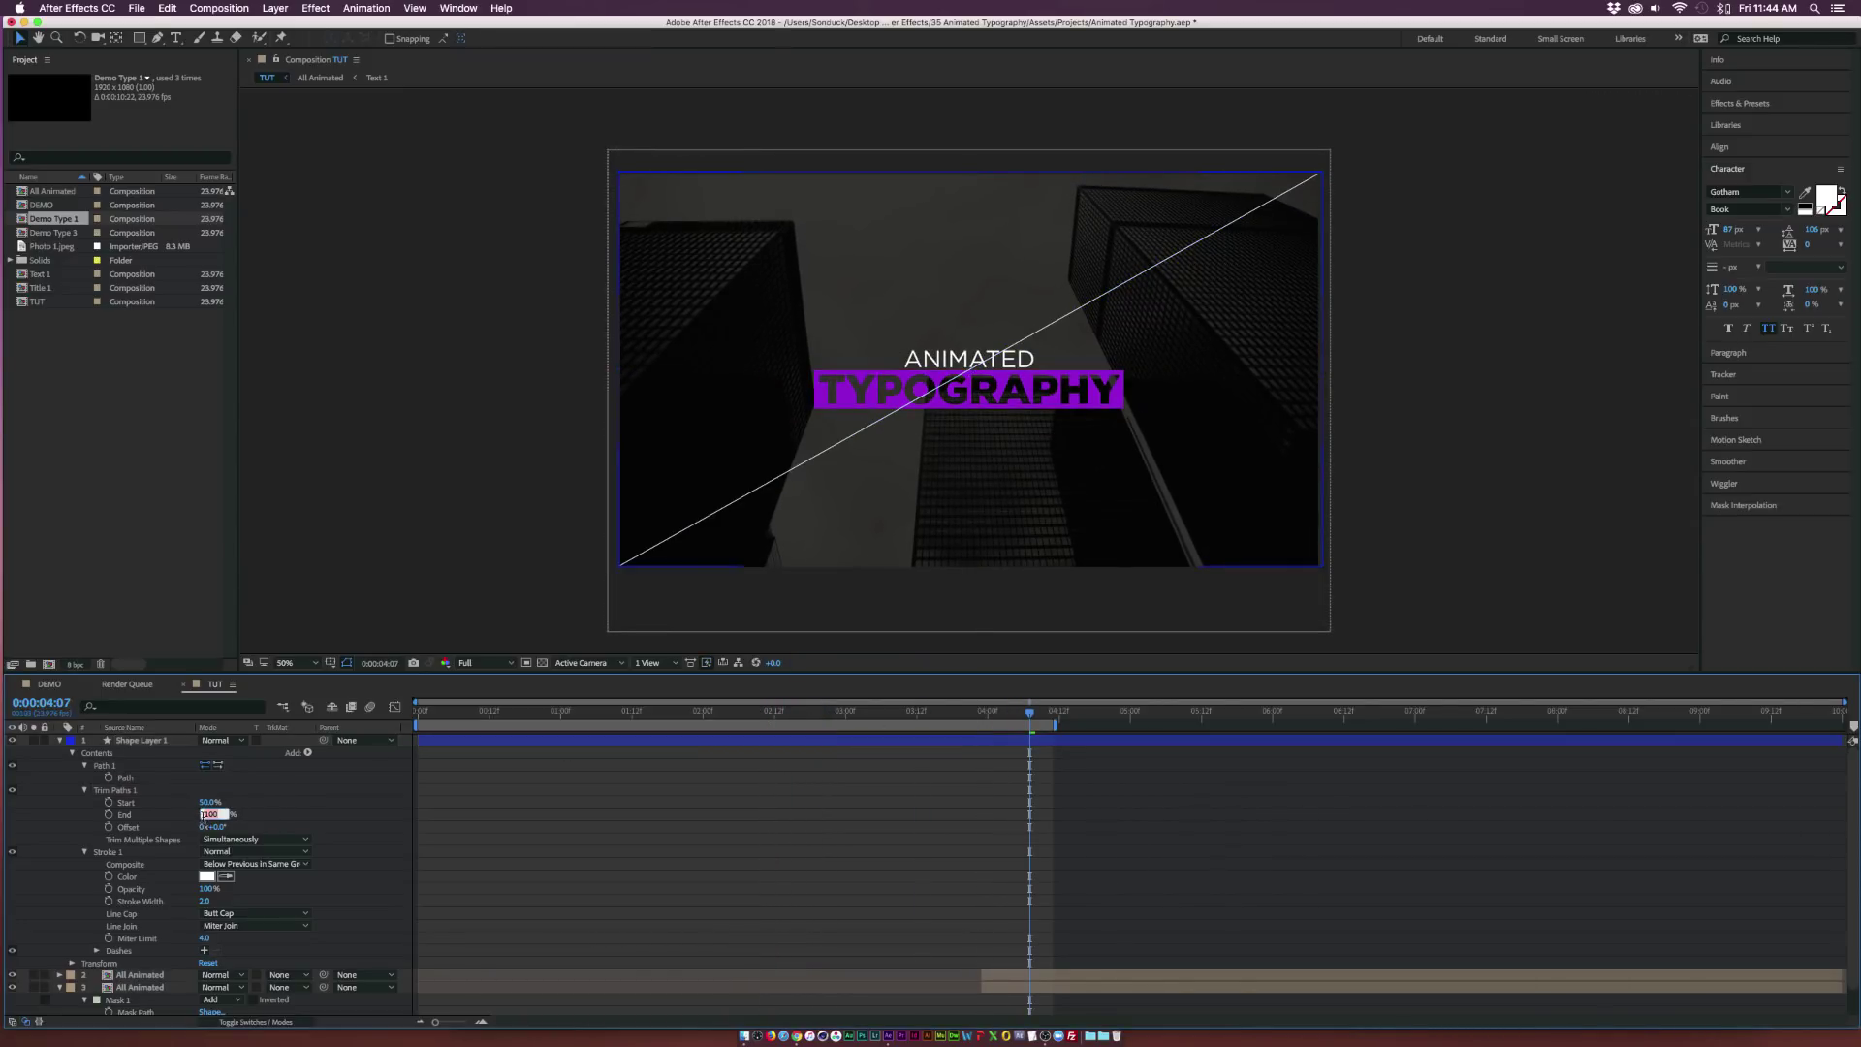
type("50")
key("Return")
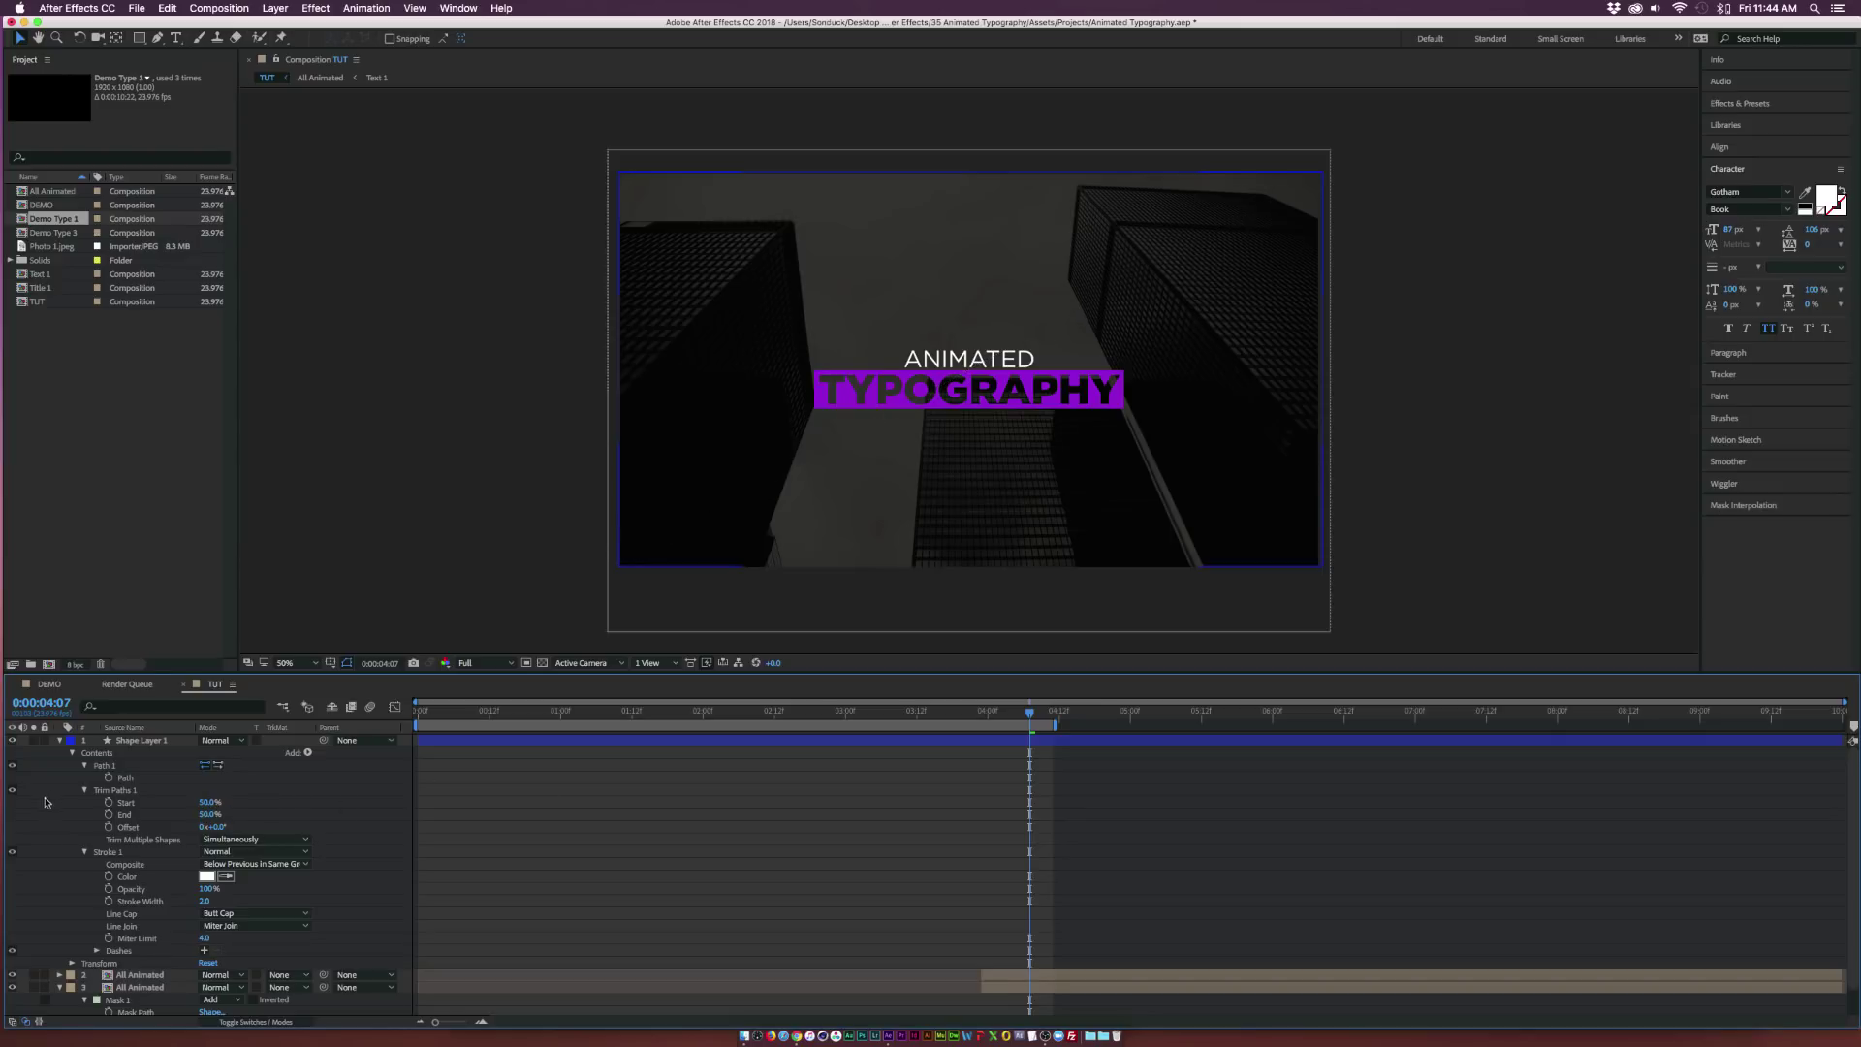
left_click(109, 803)
left_click(108, 815, "shift")
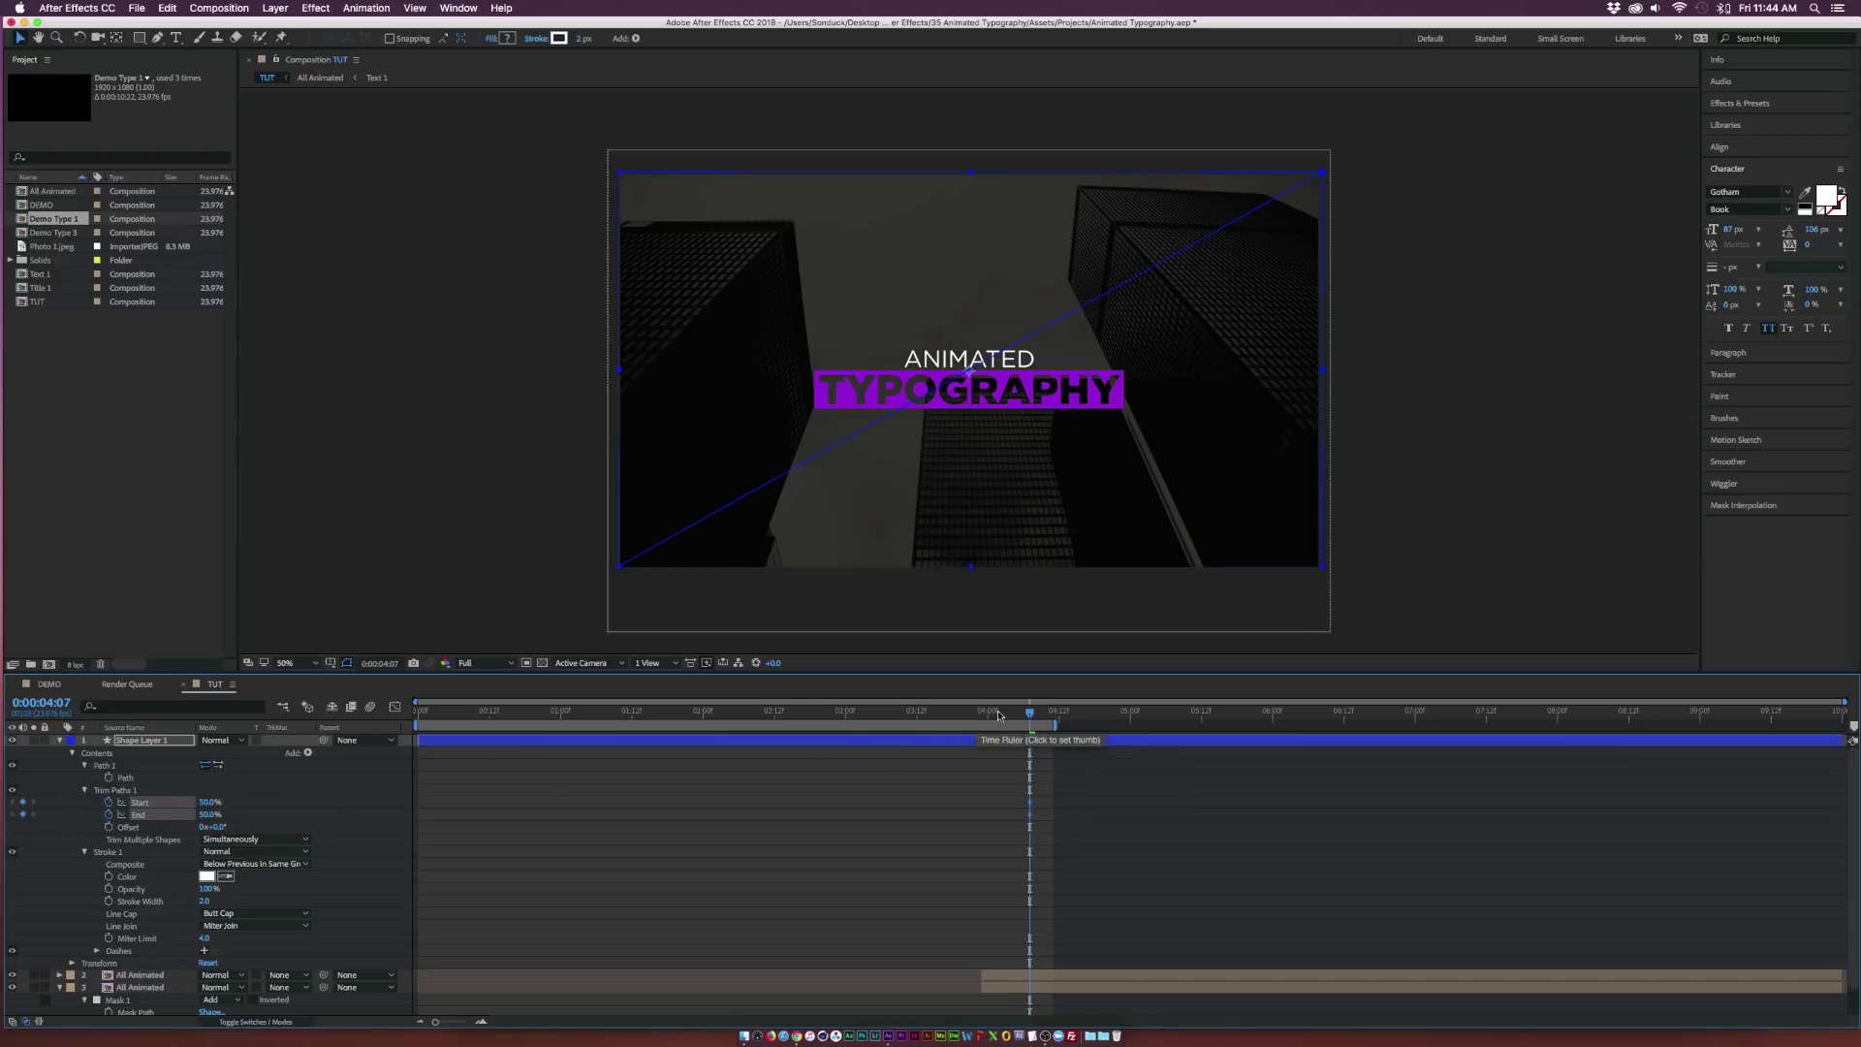
At 0:00:04:22, keyframe Trim Paths Start and End apart so the line extends diagonally beyond the title, and ease these keyframes.
left_click_drag(1030, 712, 1120, 717)
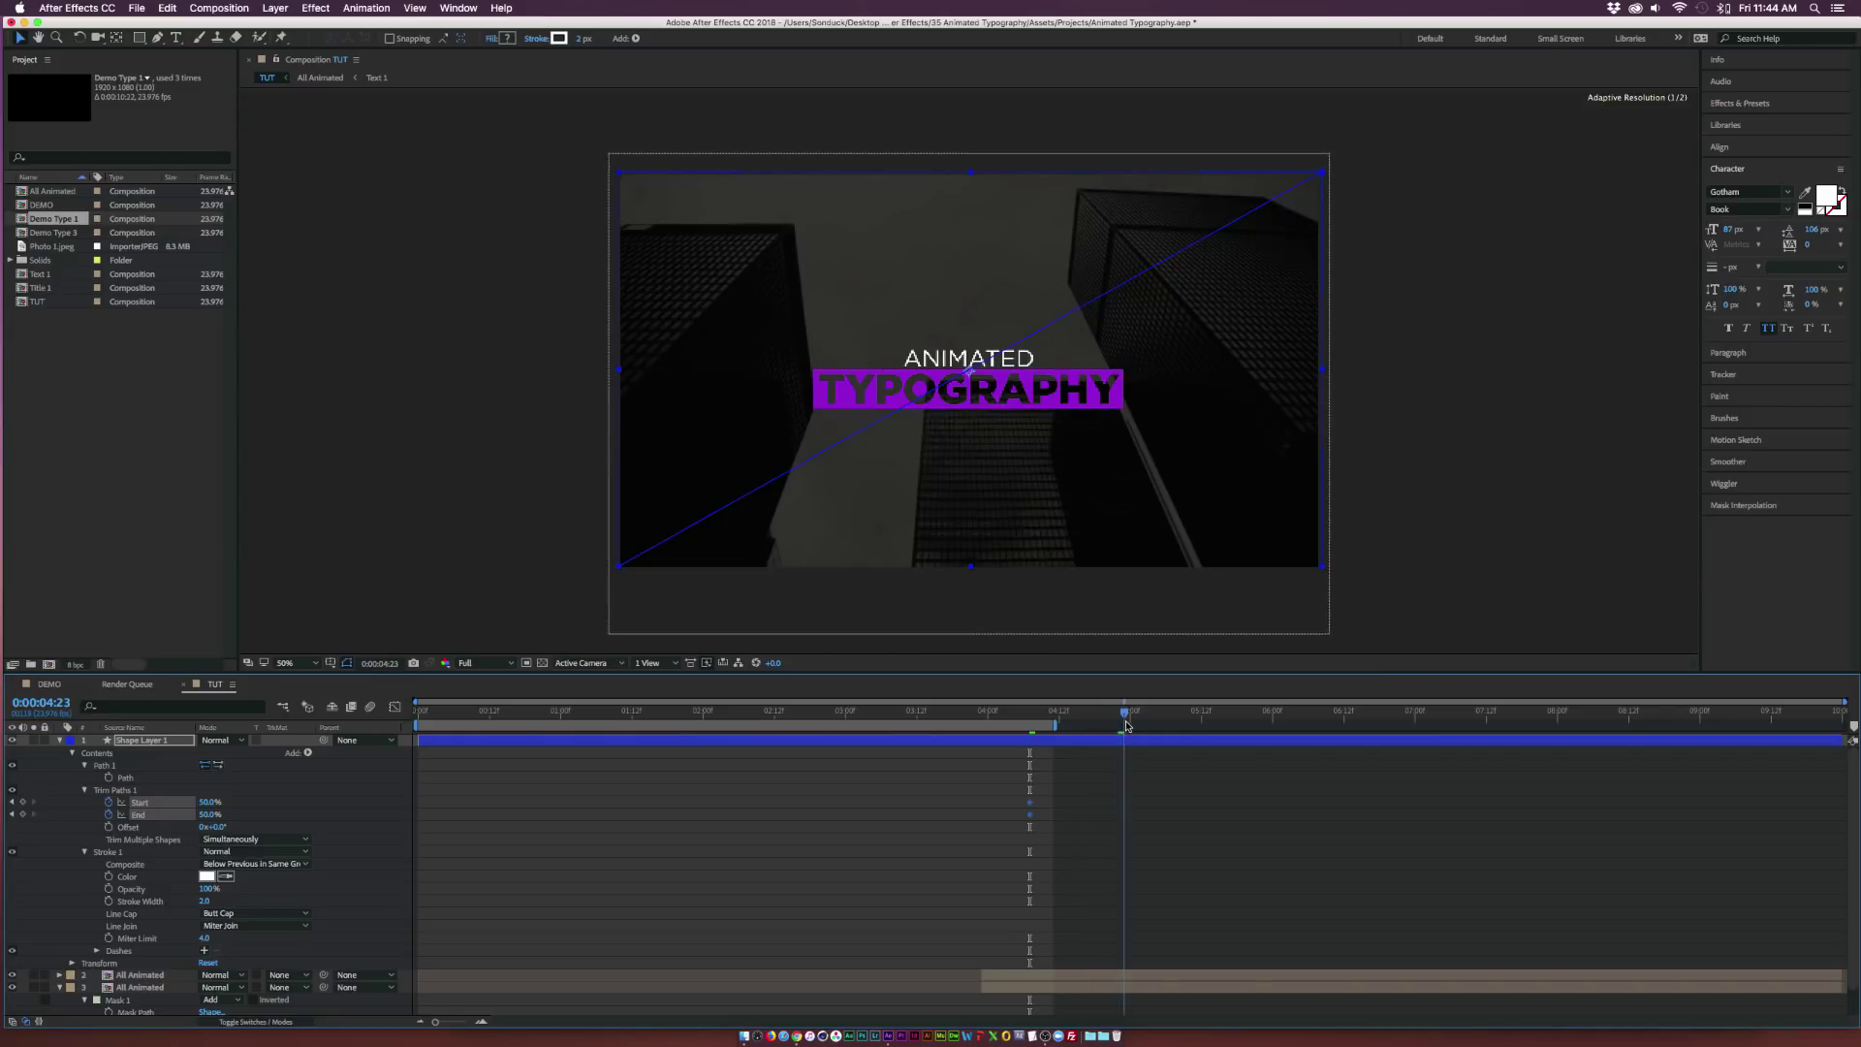
mouse_move(209, 803)
left_mouse_down()
mouse_move(238, 802)
mouse_move(159, 826)
left_mouse_up()
mouse_move(1118, 713)
left_mouse_down()
mouse_move(1074, 712)
mouse_move(1129, 712)
mouse_move(1112, 712)
left_mouse_up()
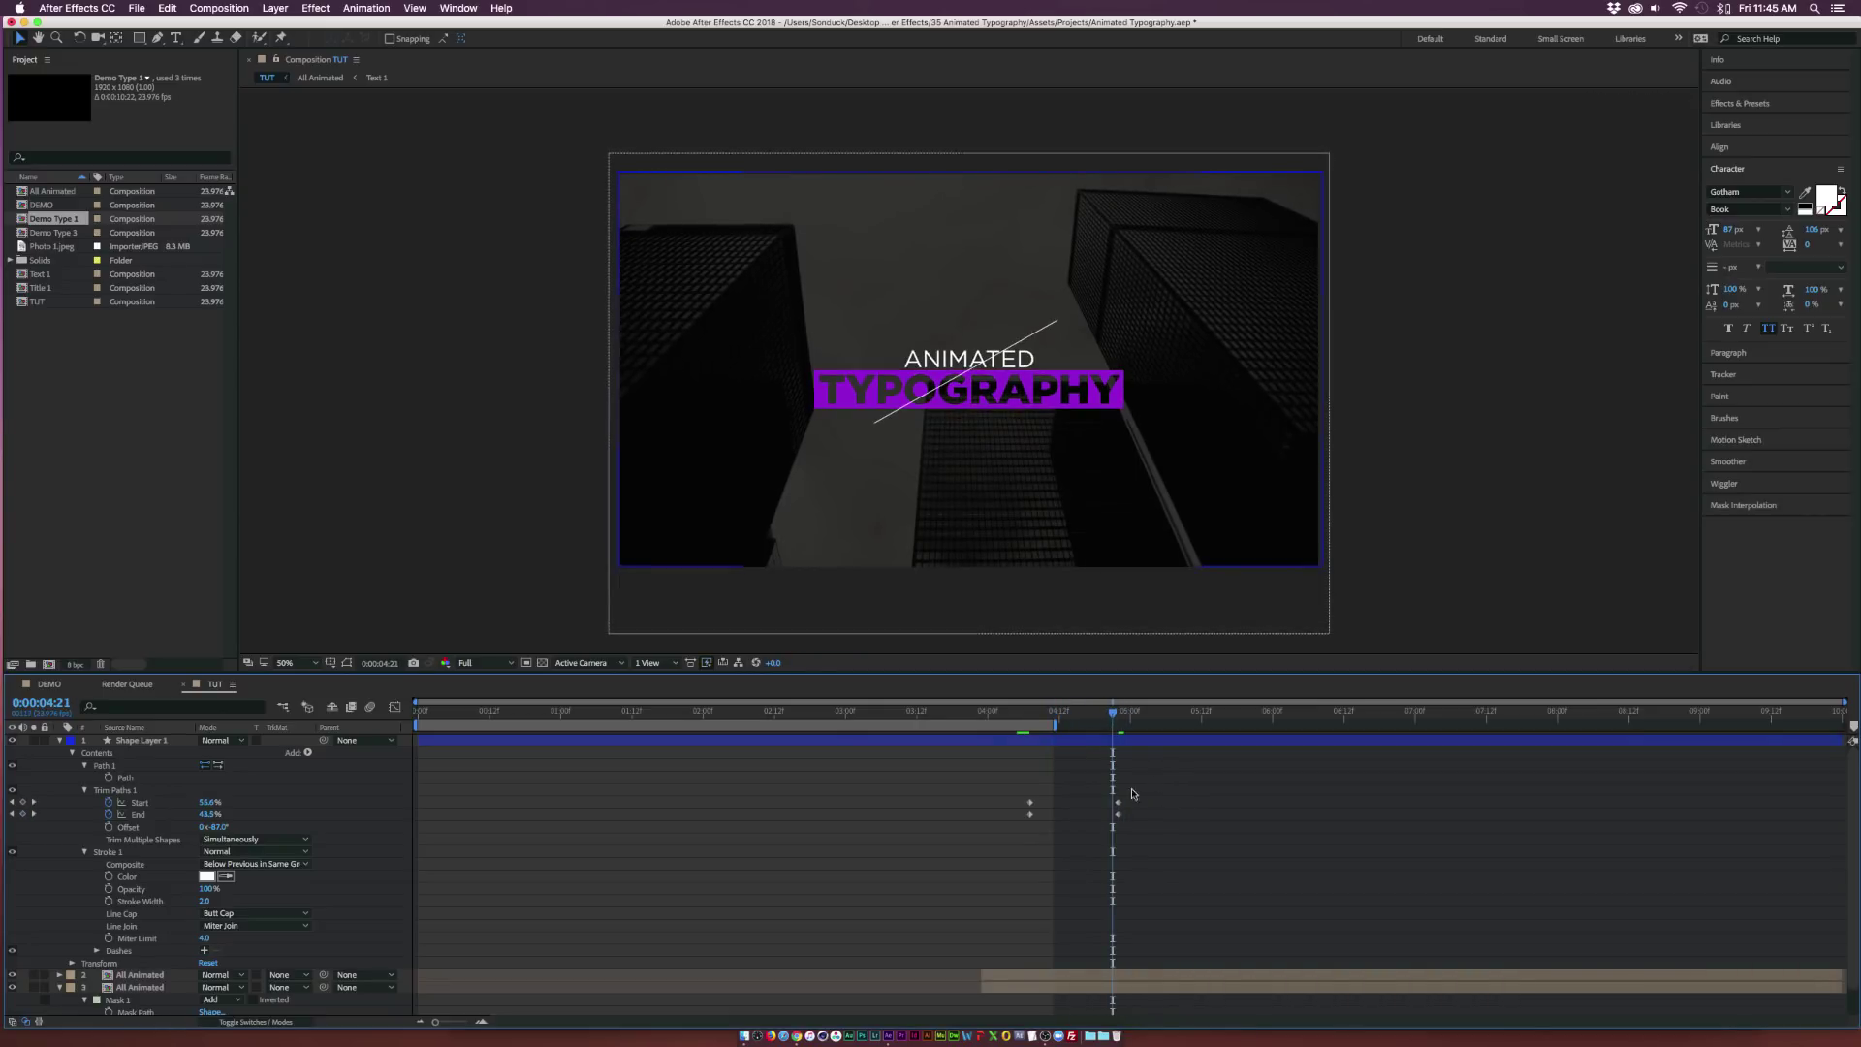
left_click_drag(1156, 781, 1070, 846)
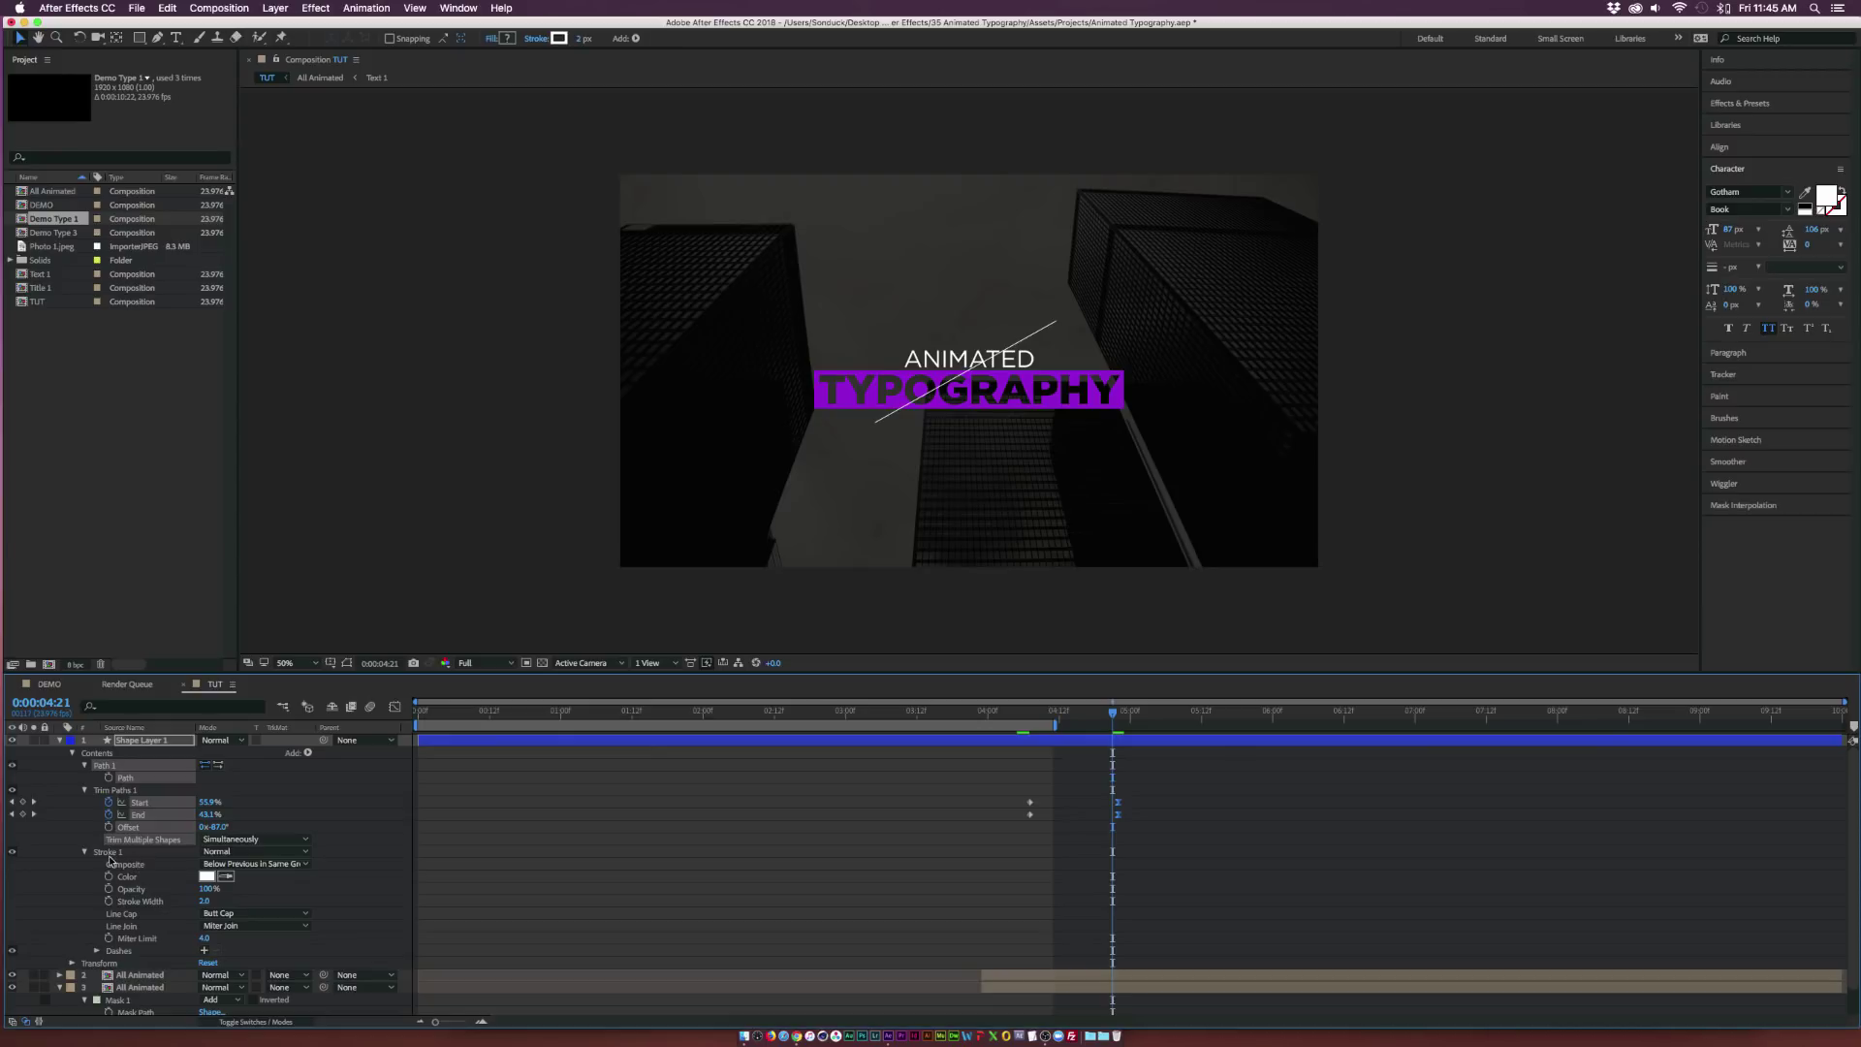
Set the diagonal stroke's Line Cap to Round Cap.
key("slash")
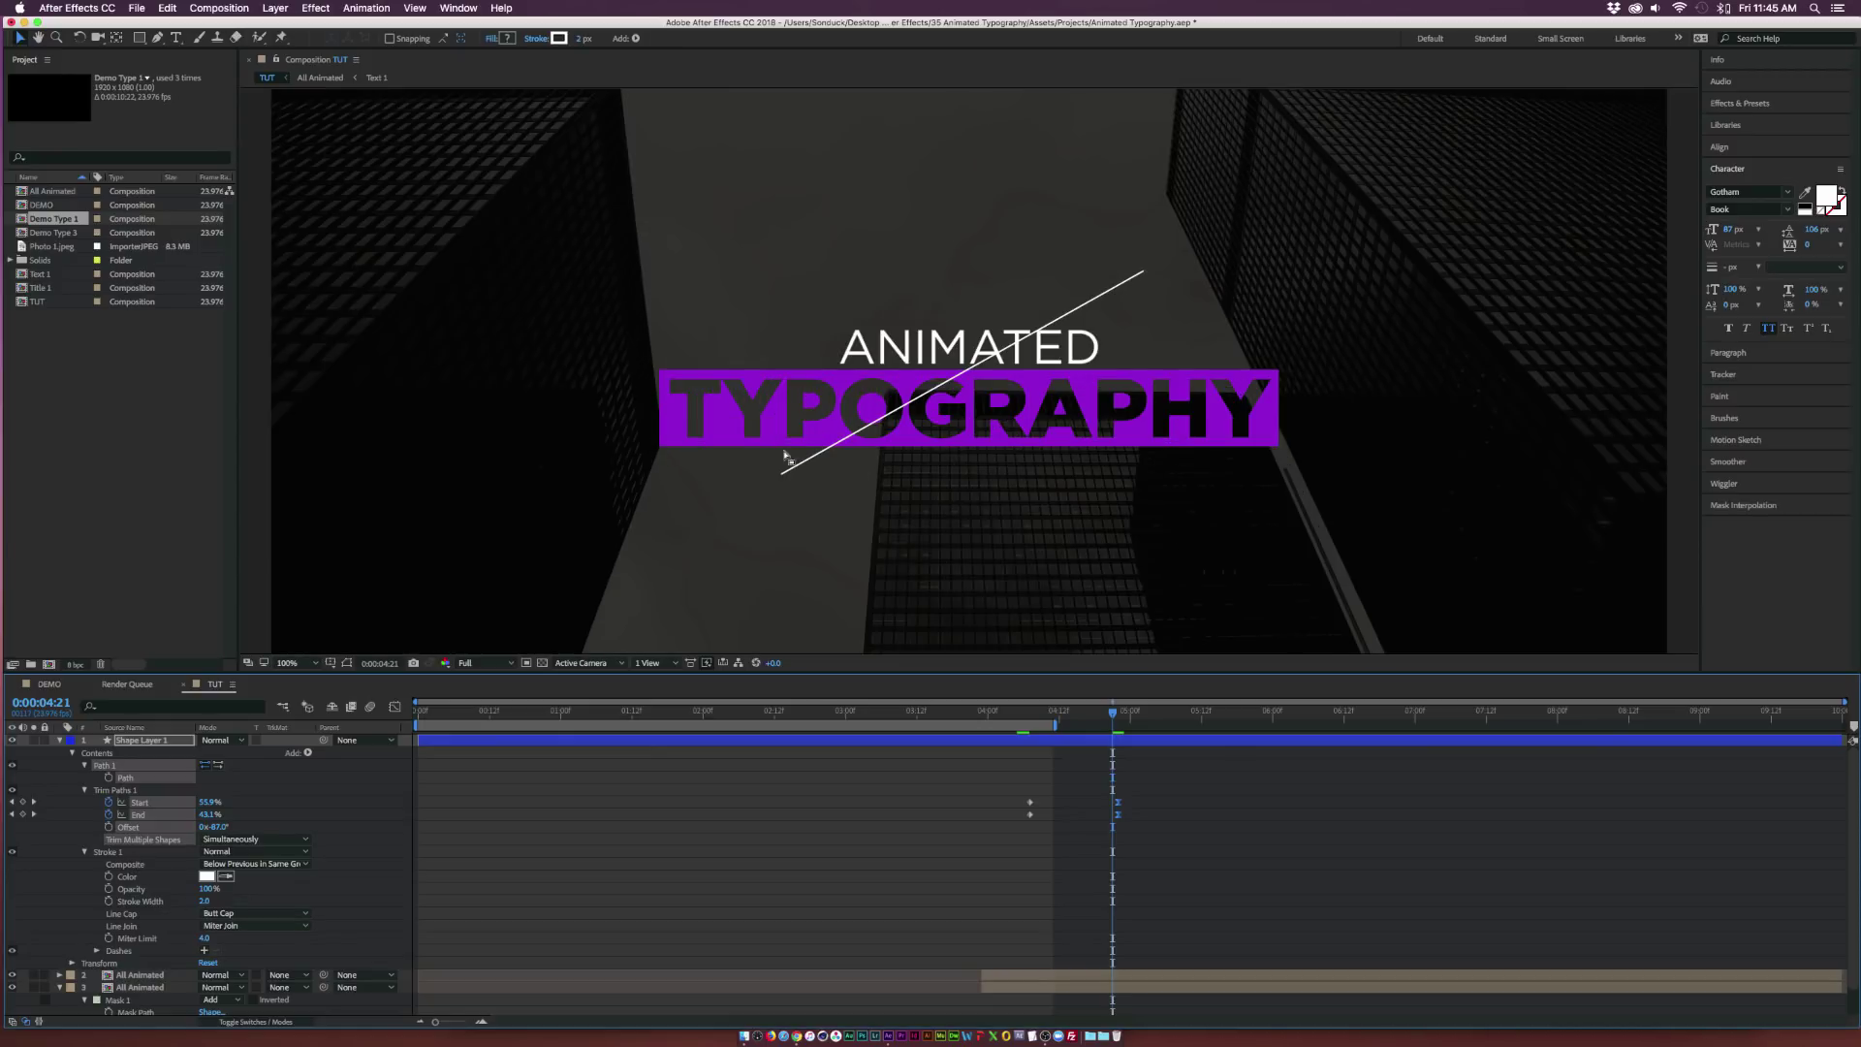
left_click(268, 912)
left_click(238, 926)
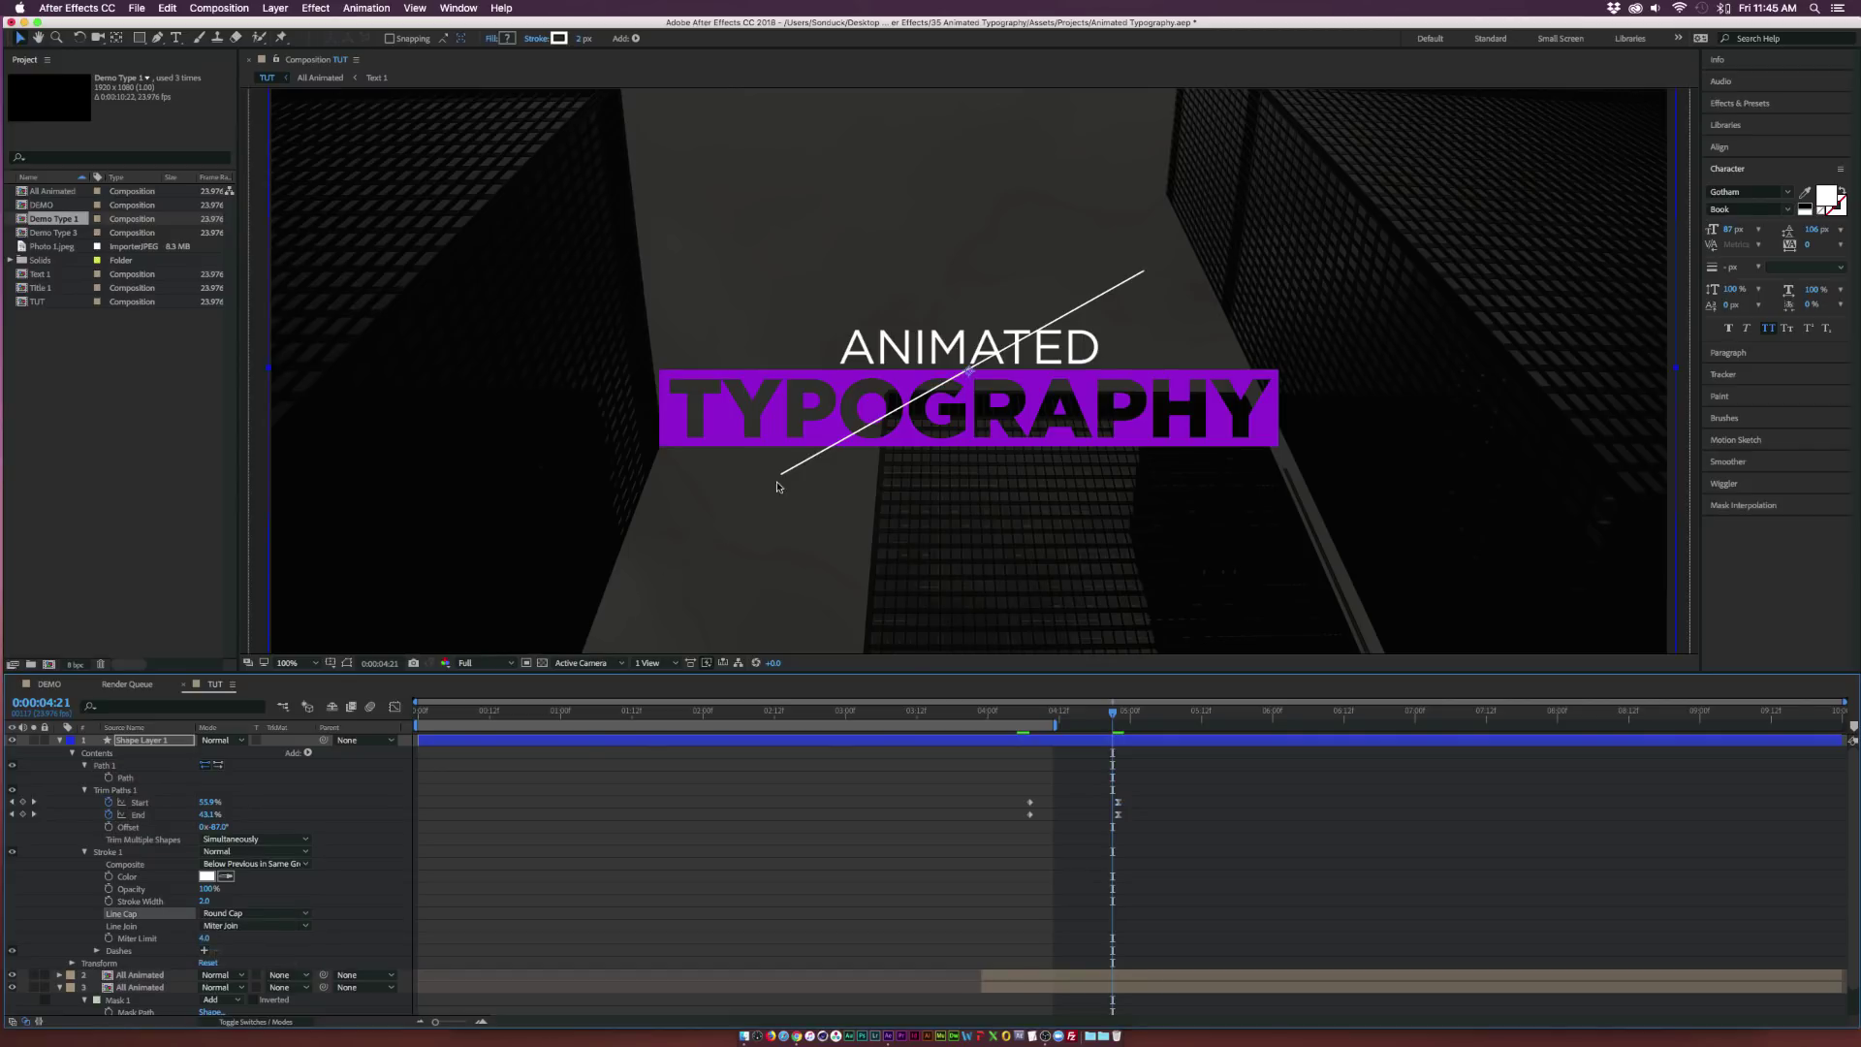
At 0:00:04:20, add Position keyframes to the two masked All Animated layers that hold the title's sliced halves.
left_click(558, 819)
key("u")
key("u")
key("u")
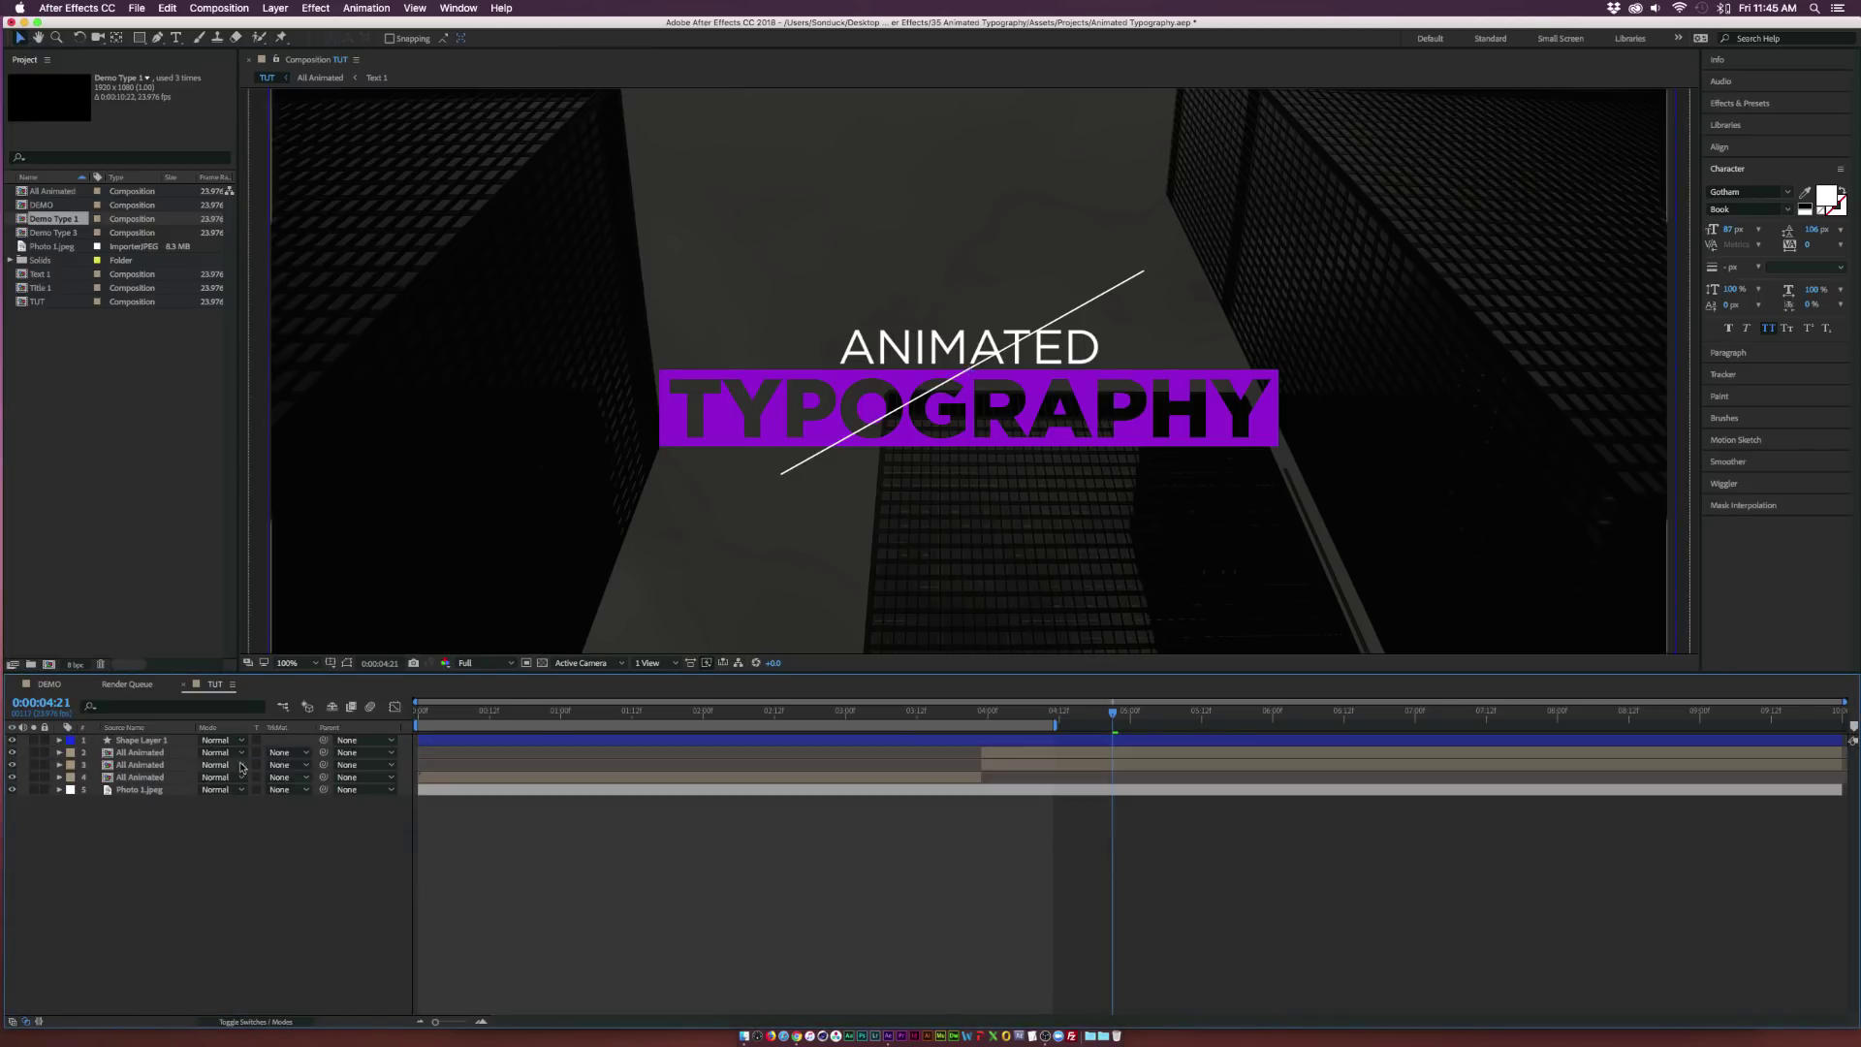
key("u")
key("u")
left_click_drag(1084, 714, 1107, 722)
left_click(135, 752)
left_click(97, 765, "shift")
key("alt+shift+p")
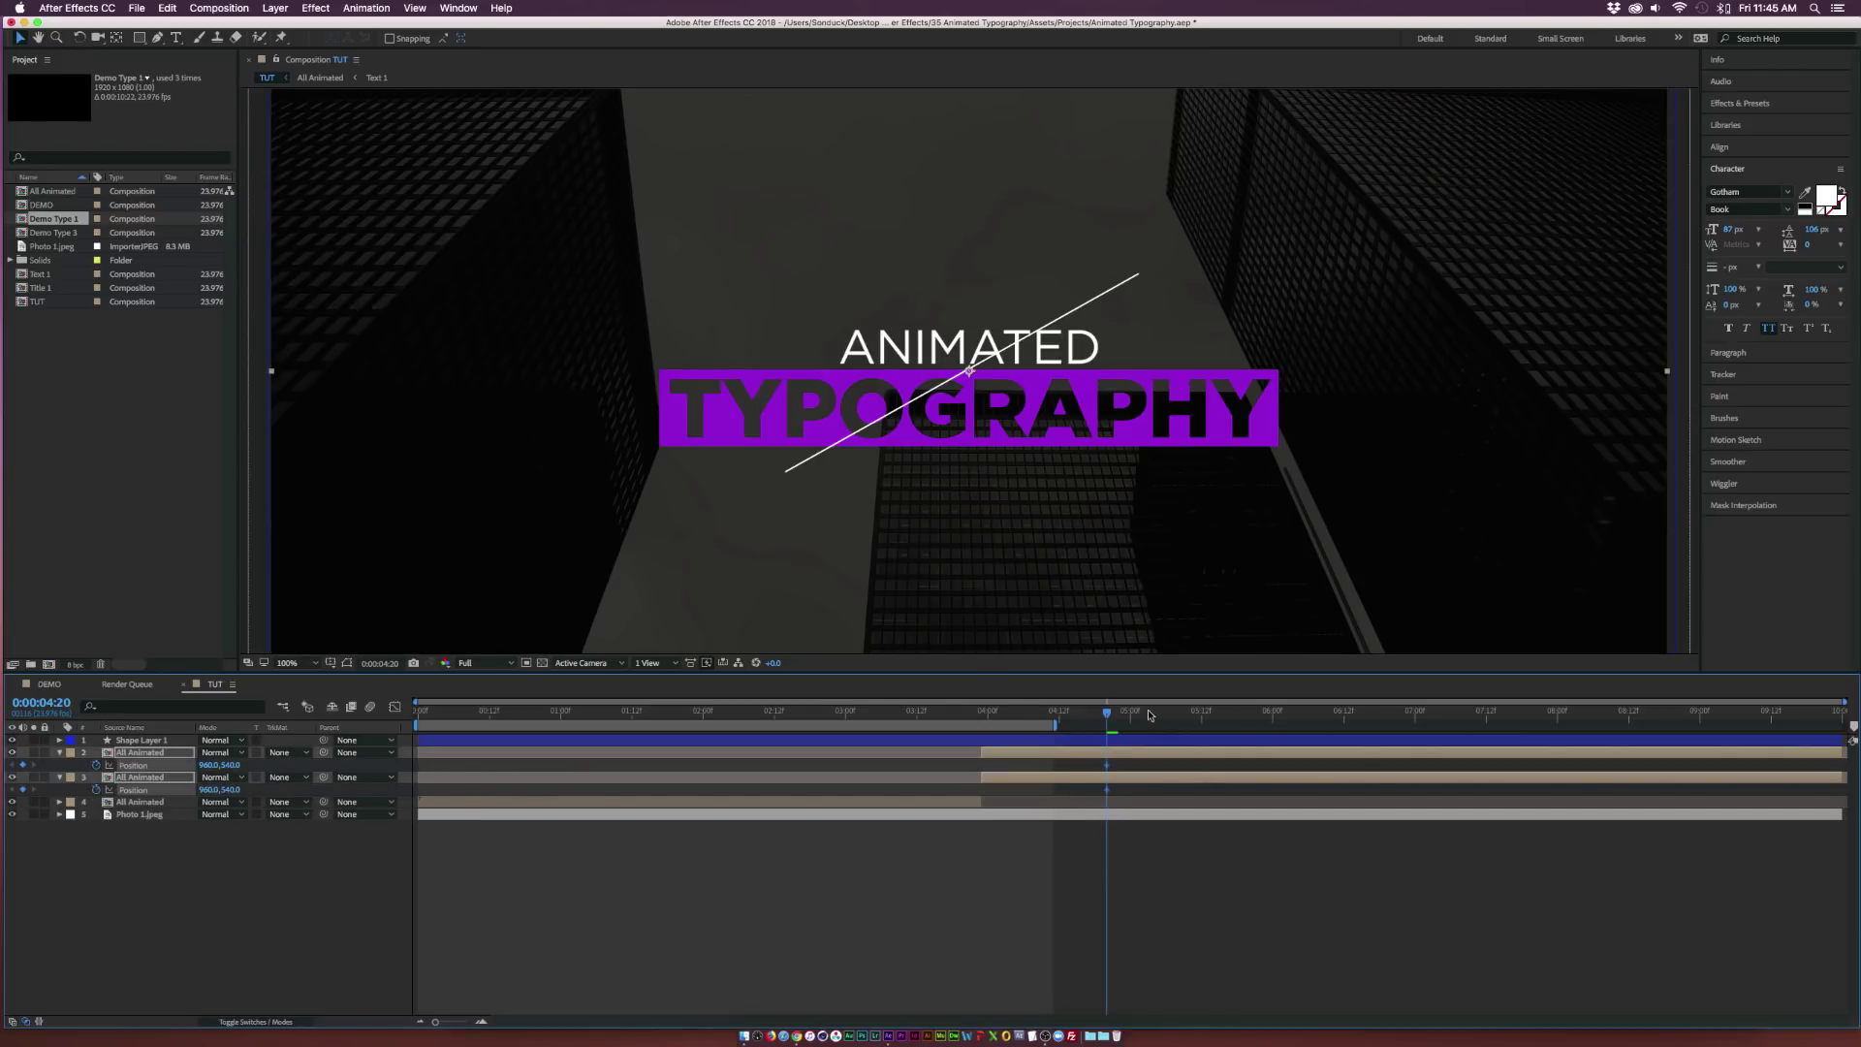
At 0:00:05:20, move the title's upper half straight up to about Y 306 and its lower half straight down to about Y 762.
left_click_drag(1110, 717, 1250, 726)
left_click(257, 978)
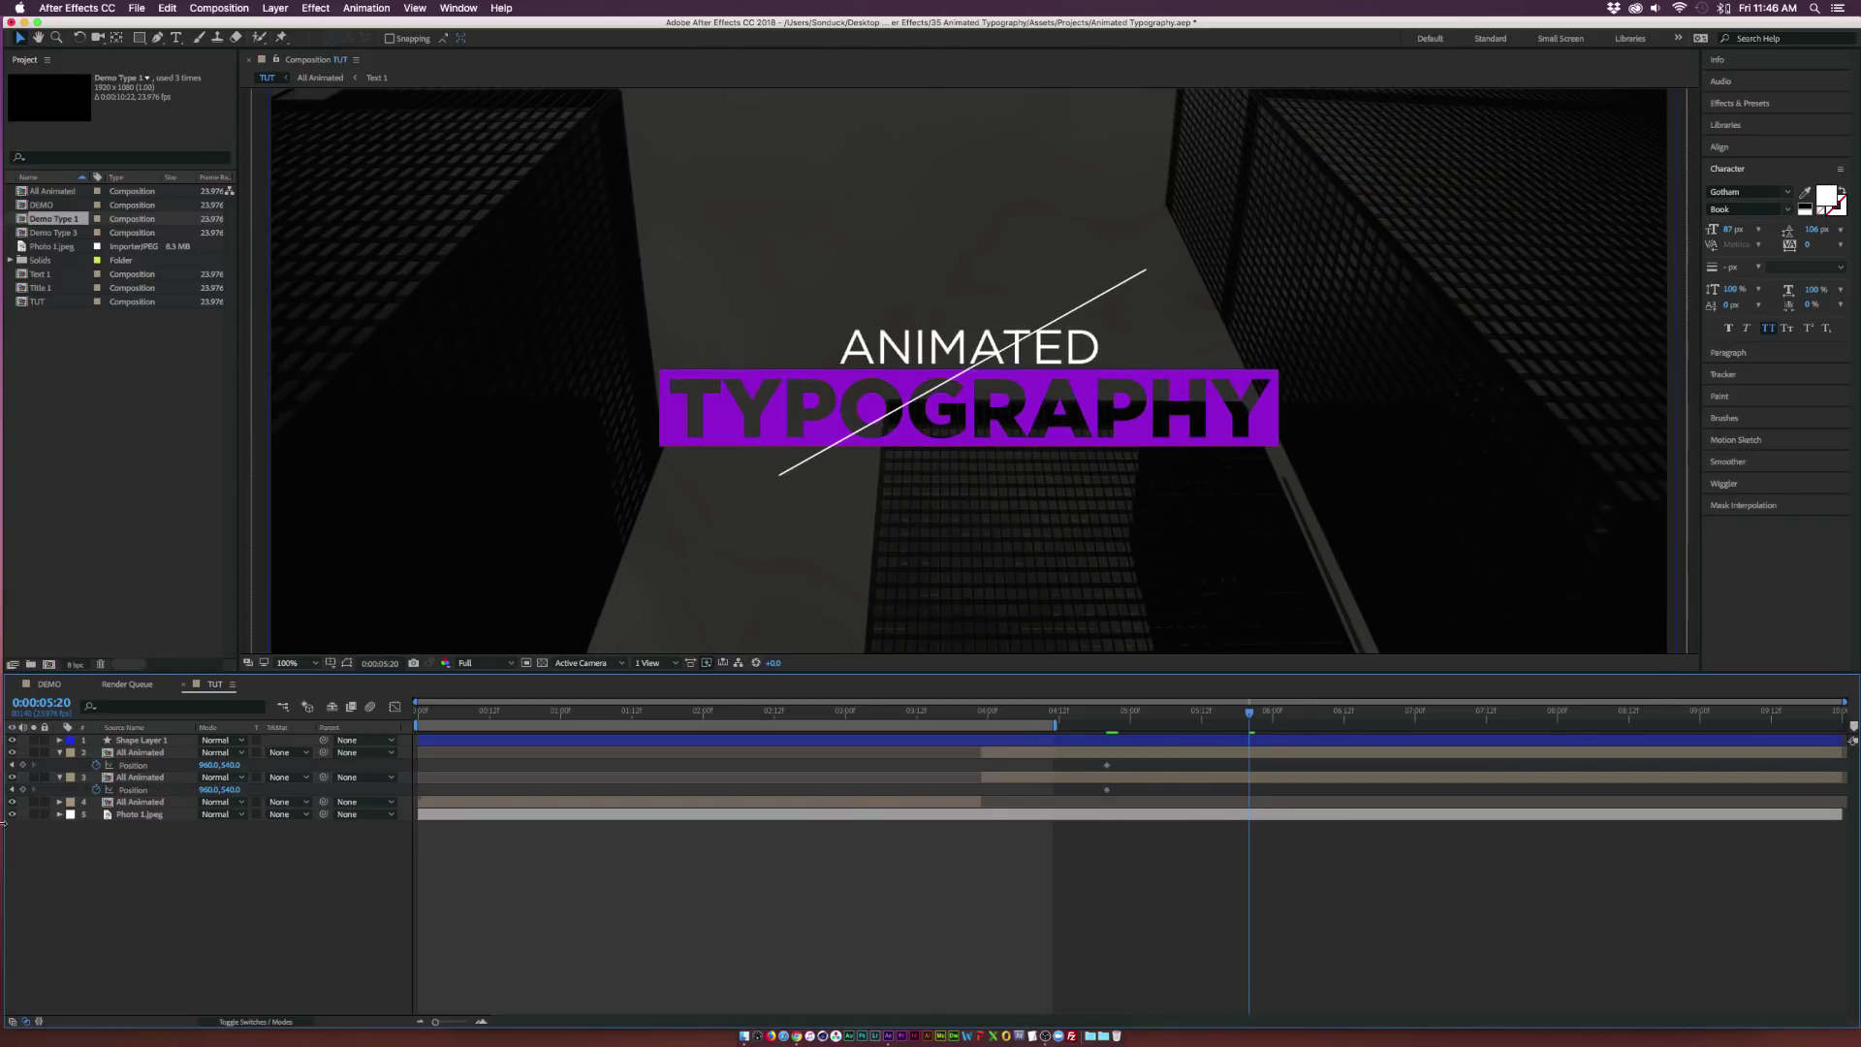
left_click(129, 755)
left_click_drag(1028, 431, 1003, 264)
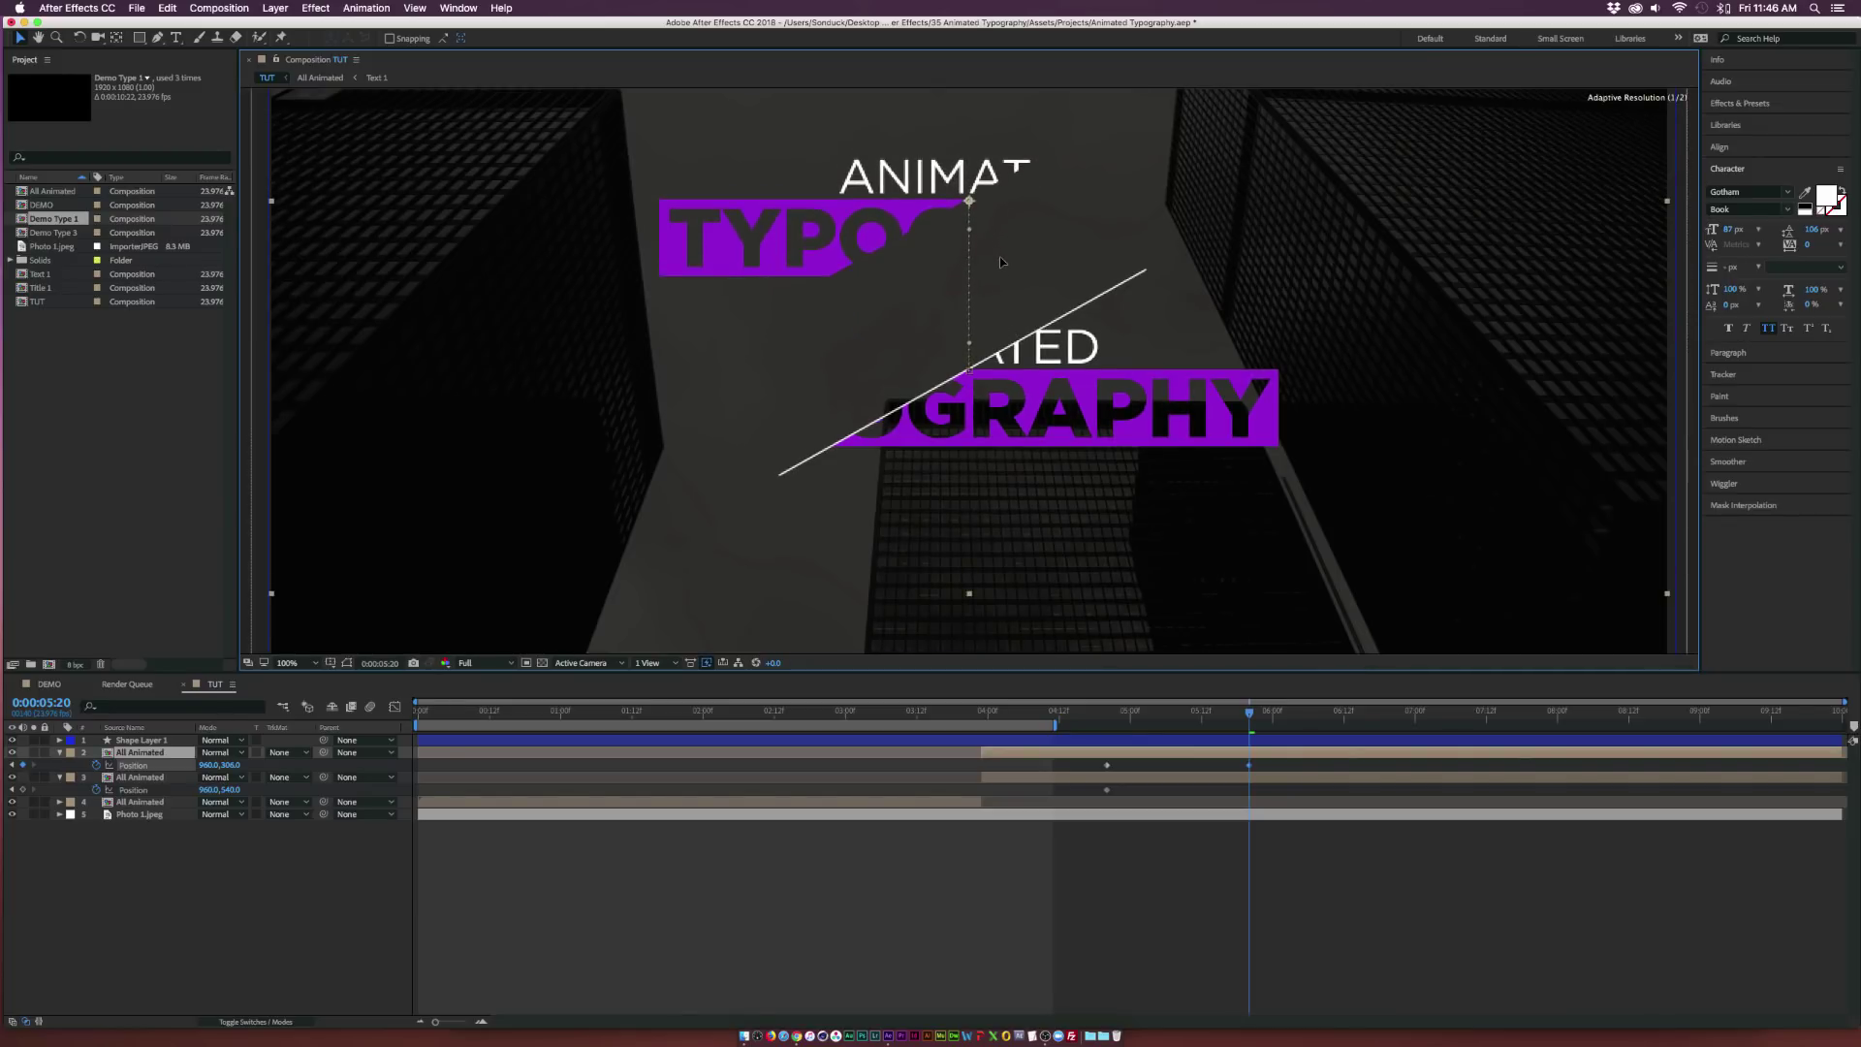
key("super+Down")
left_click_drag(1046, 435, 1055, 594)
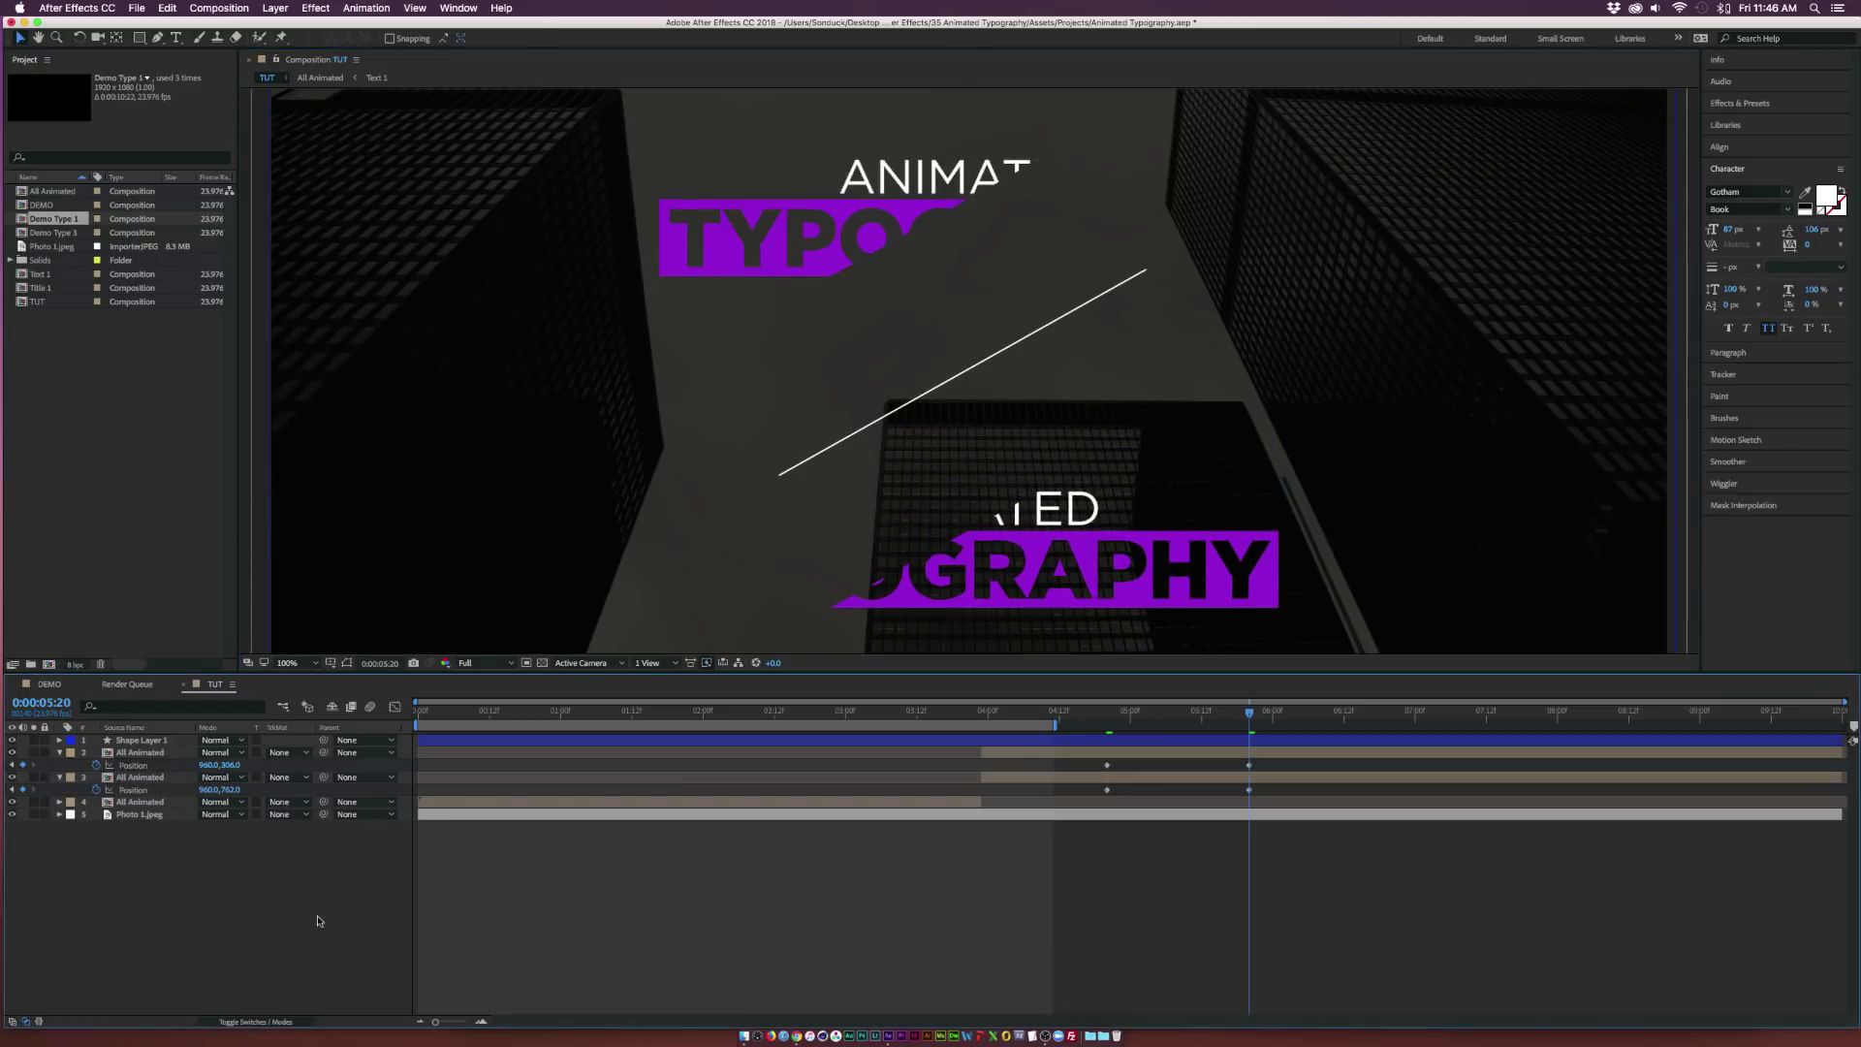
Ease the starting Position keyframes of both sliced title halves and collapse the layers' properties.
key("comma")
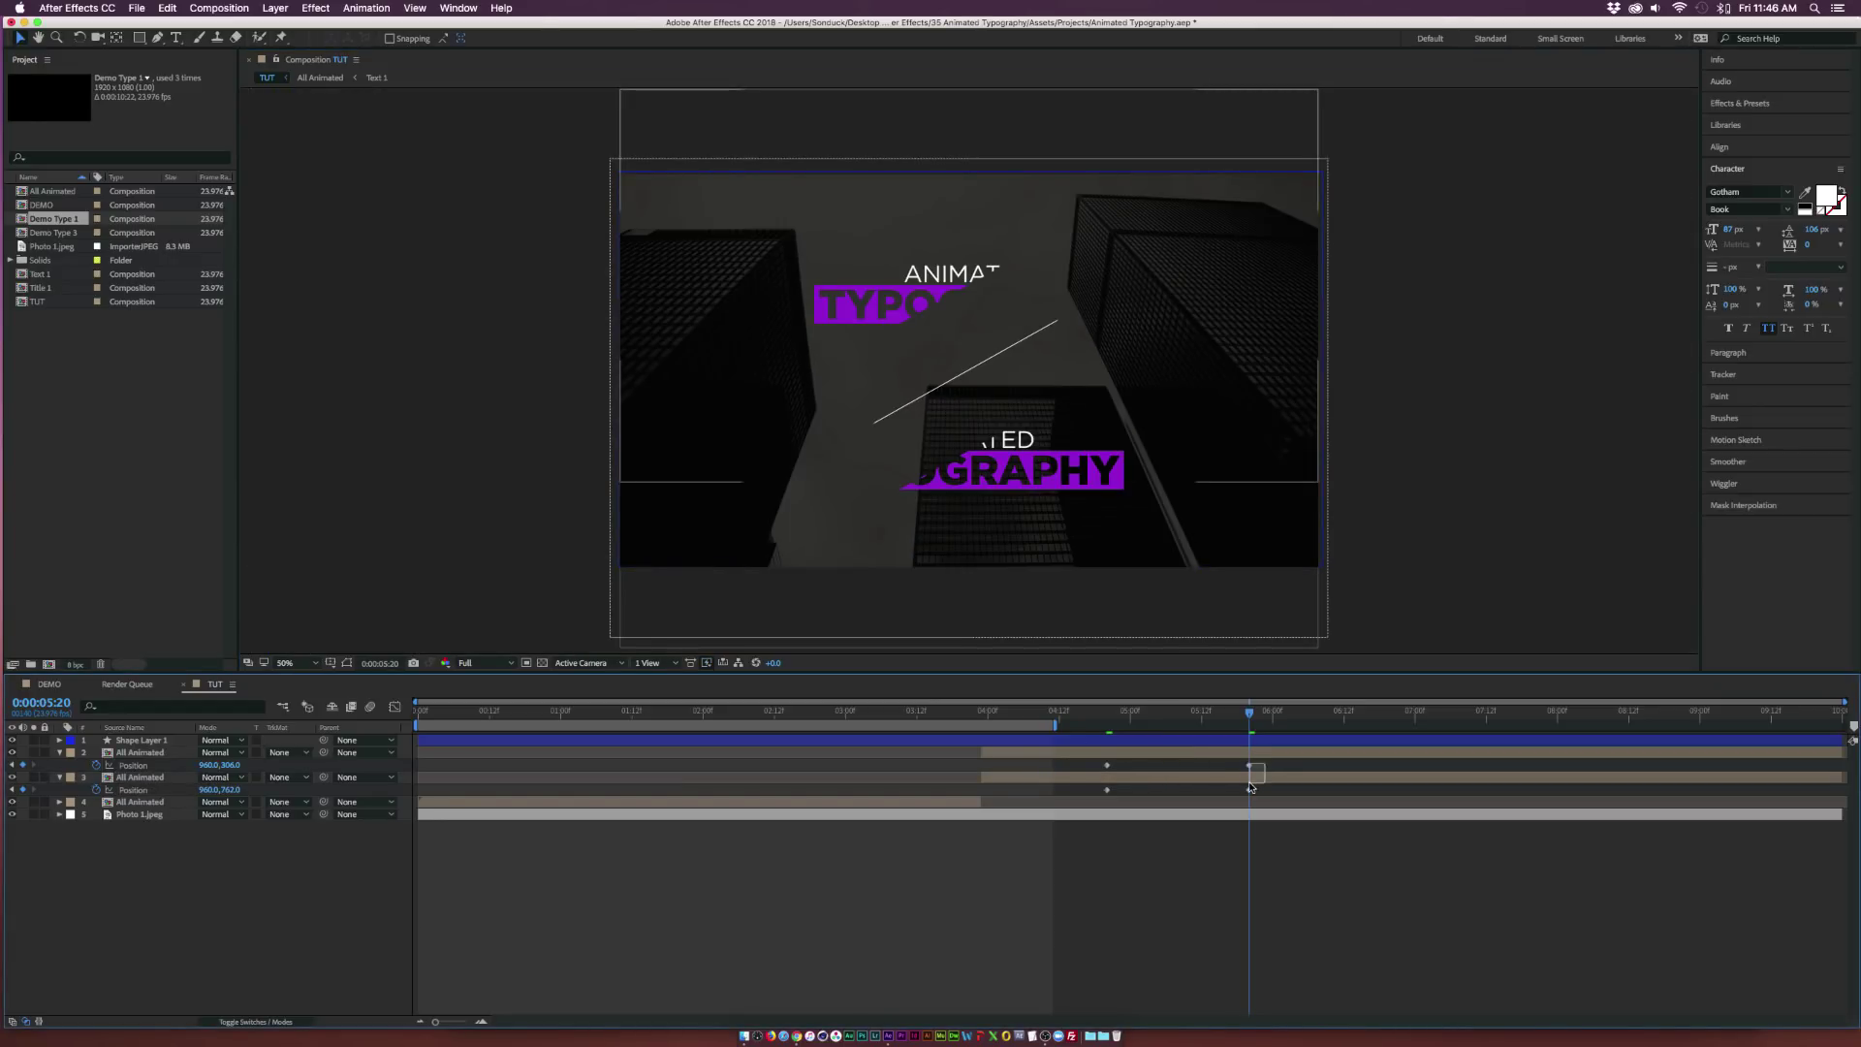
left_click_drag(1086, 761, 1122, 810)
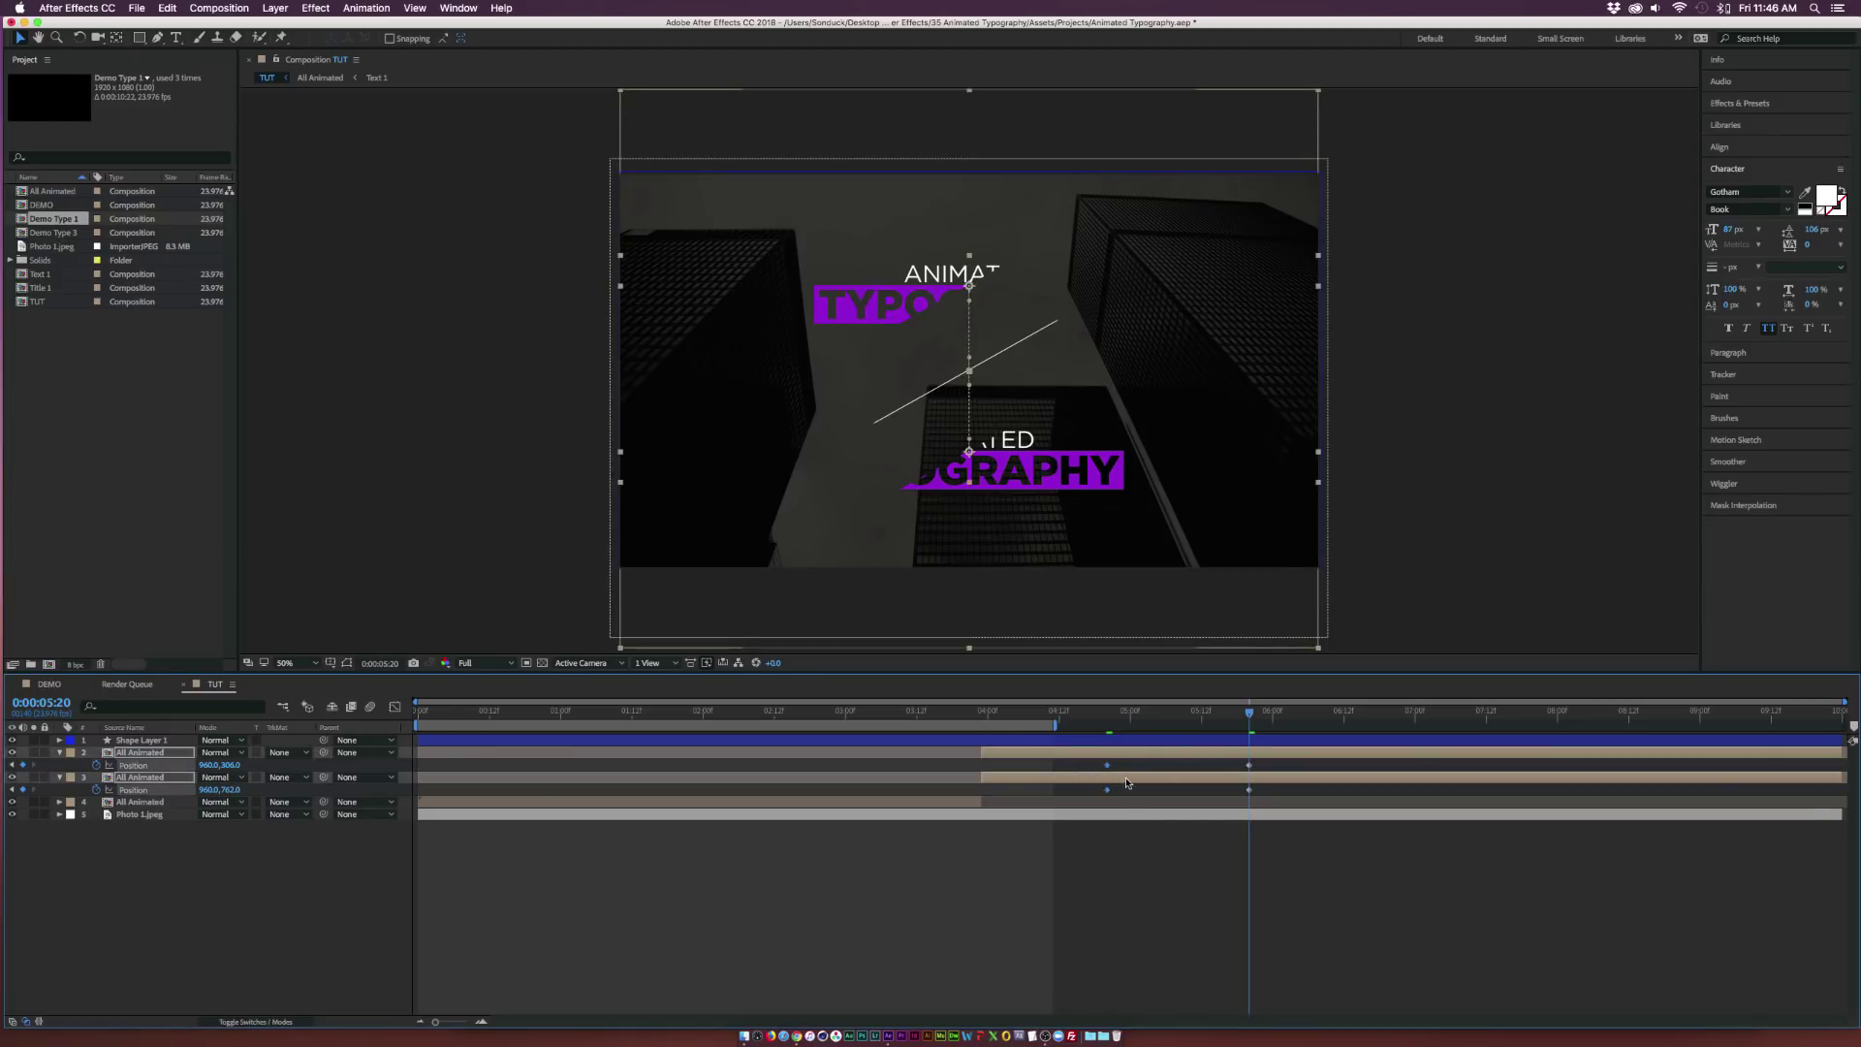
key("u")
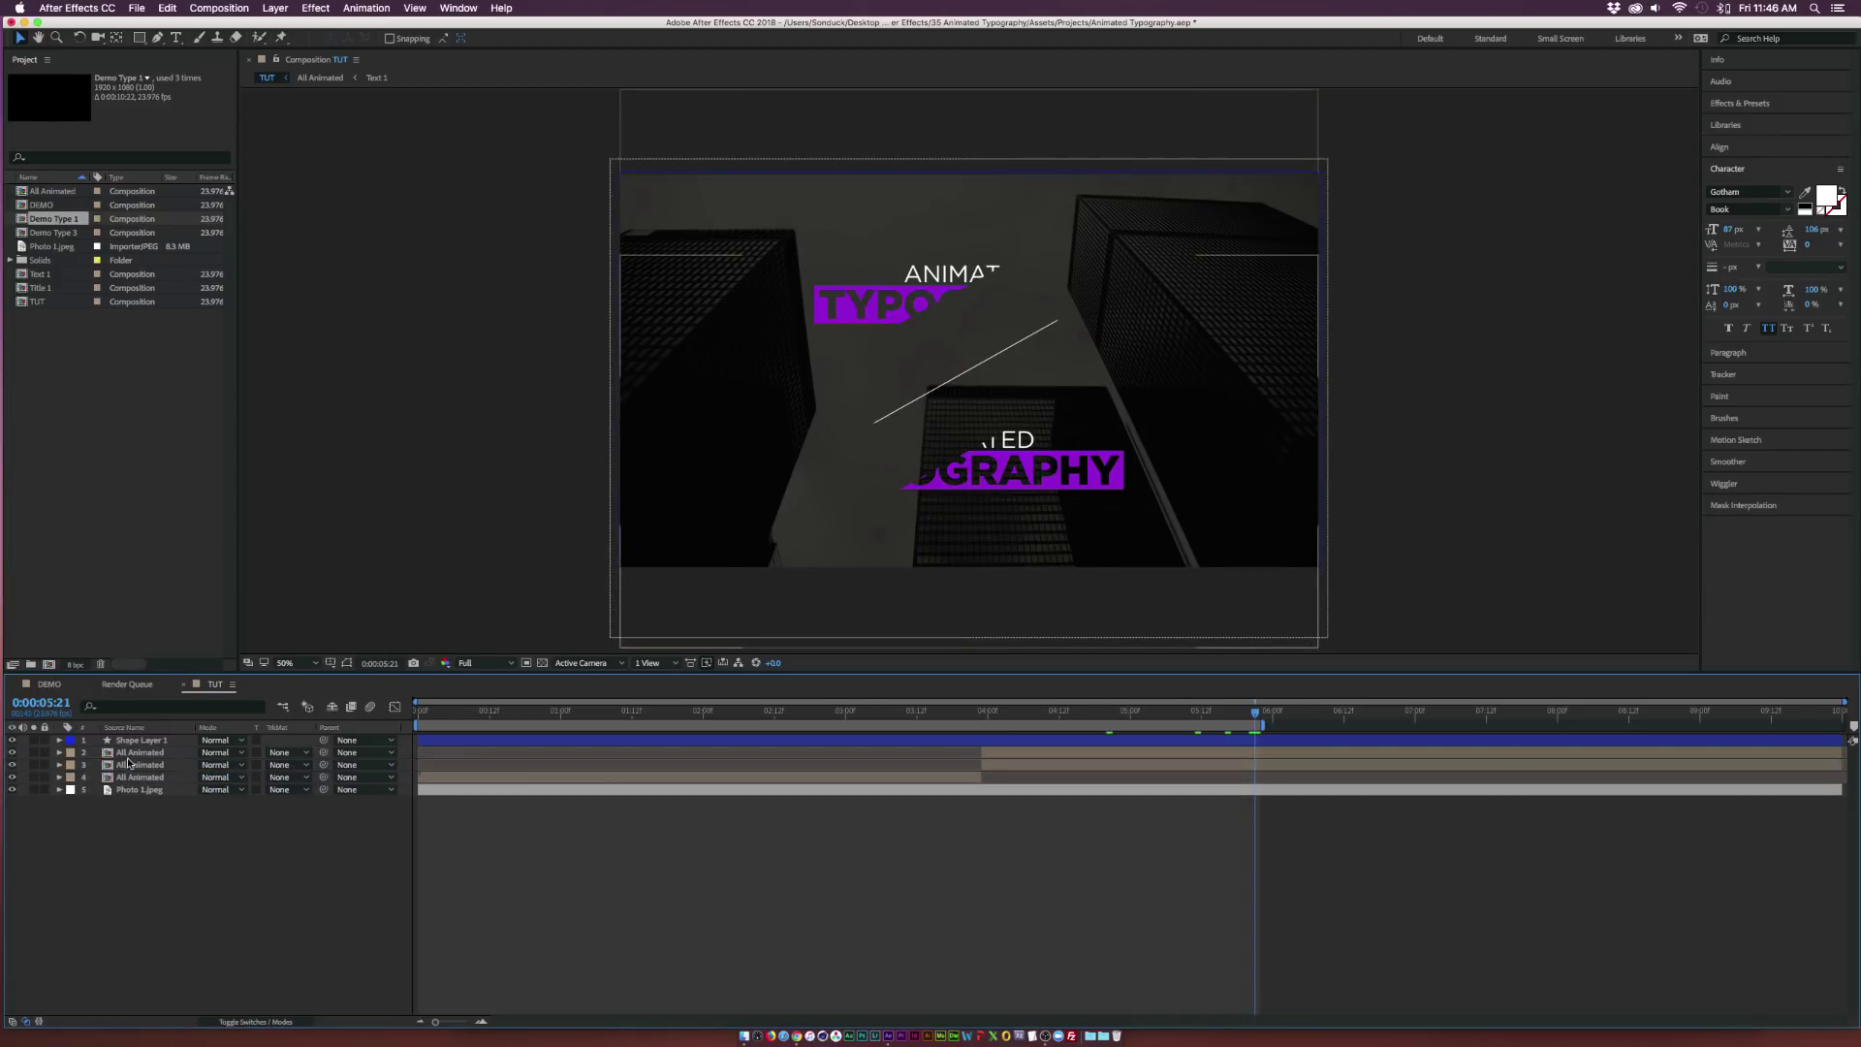
Pre-compose the two sliced All Animated layers into a new composition named Cut Graphic.
left_click(137, 754)
left_click(135, 765, "shift")
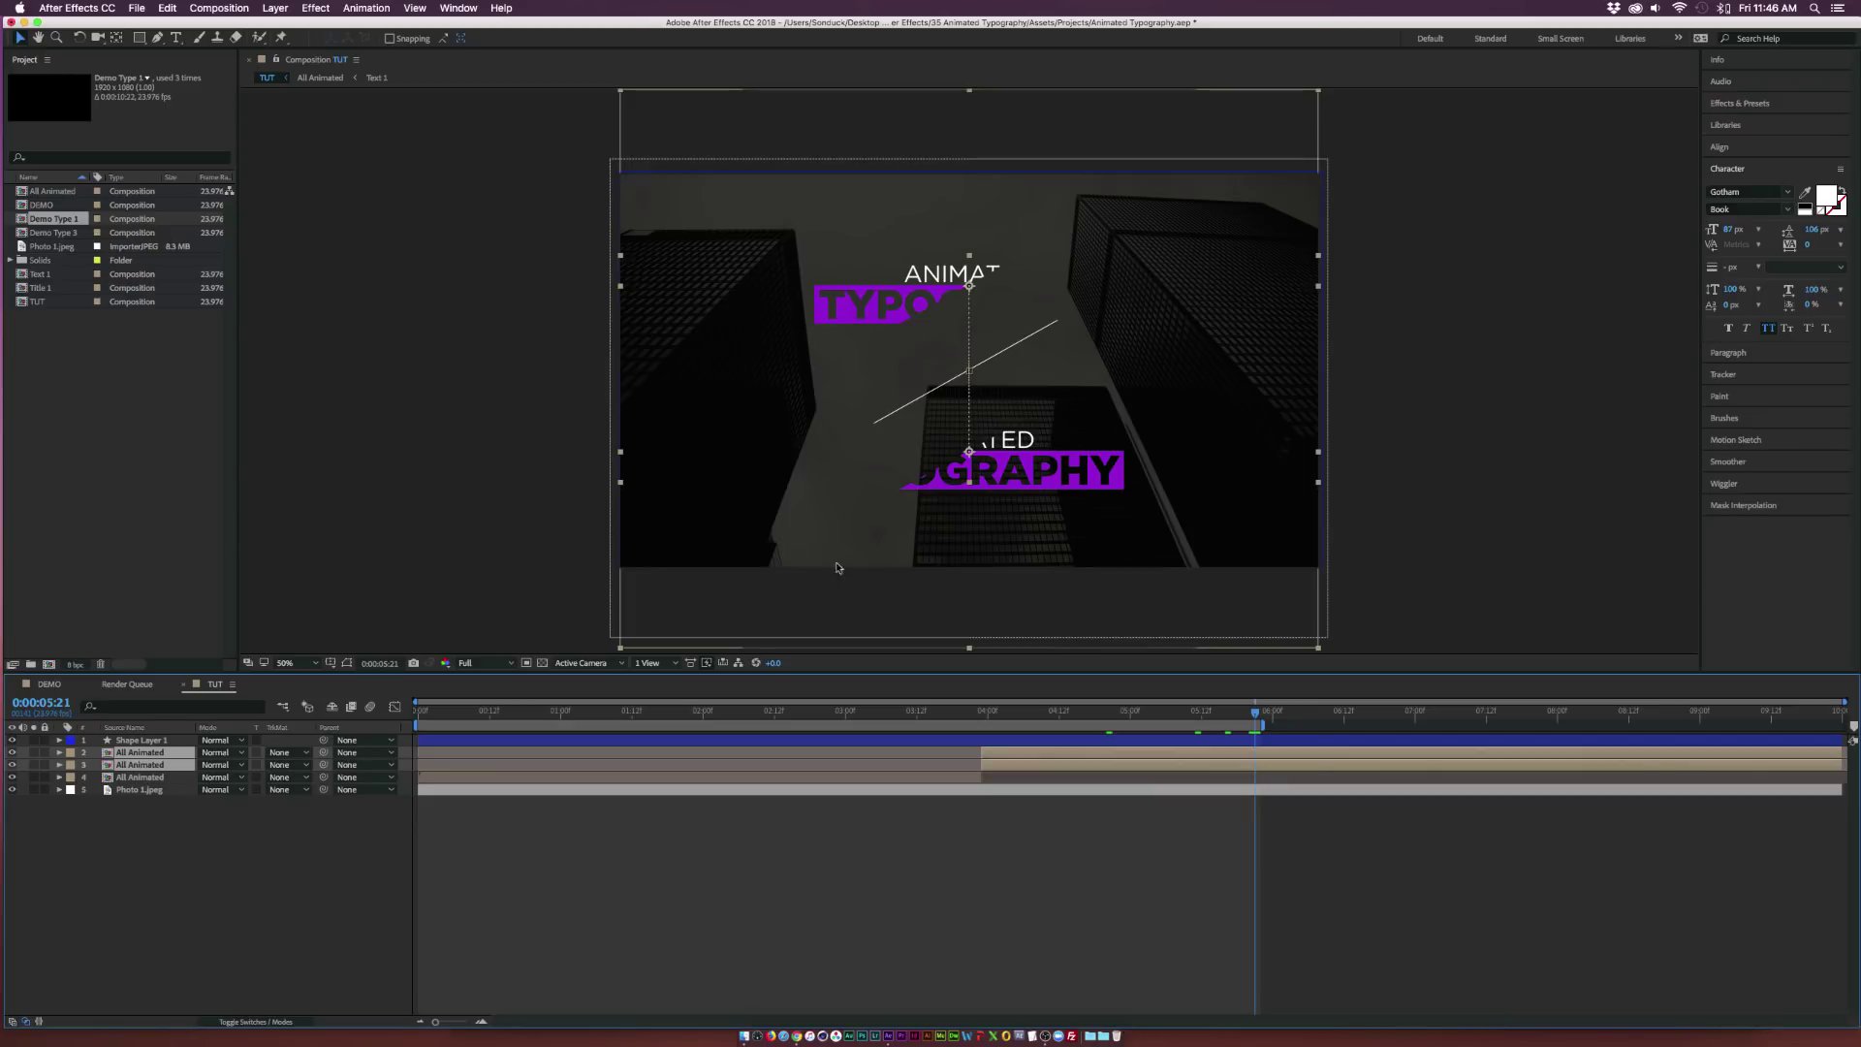
key("super+shift+c")
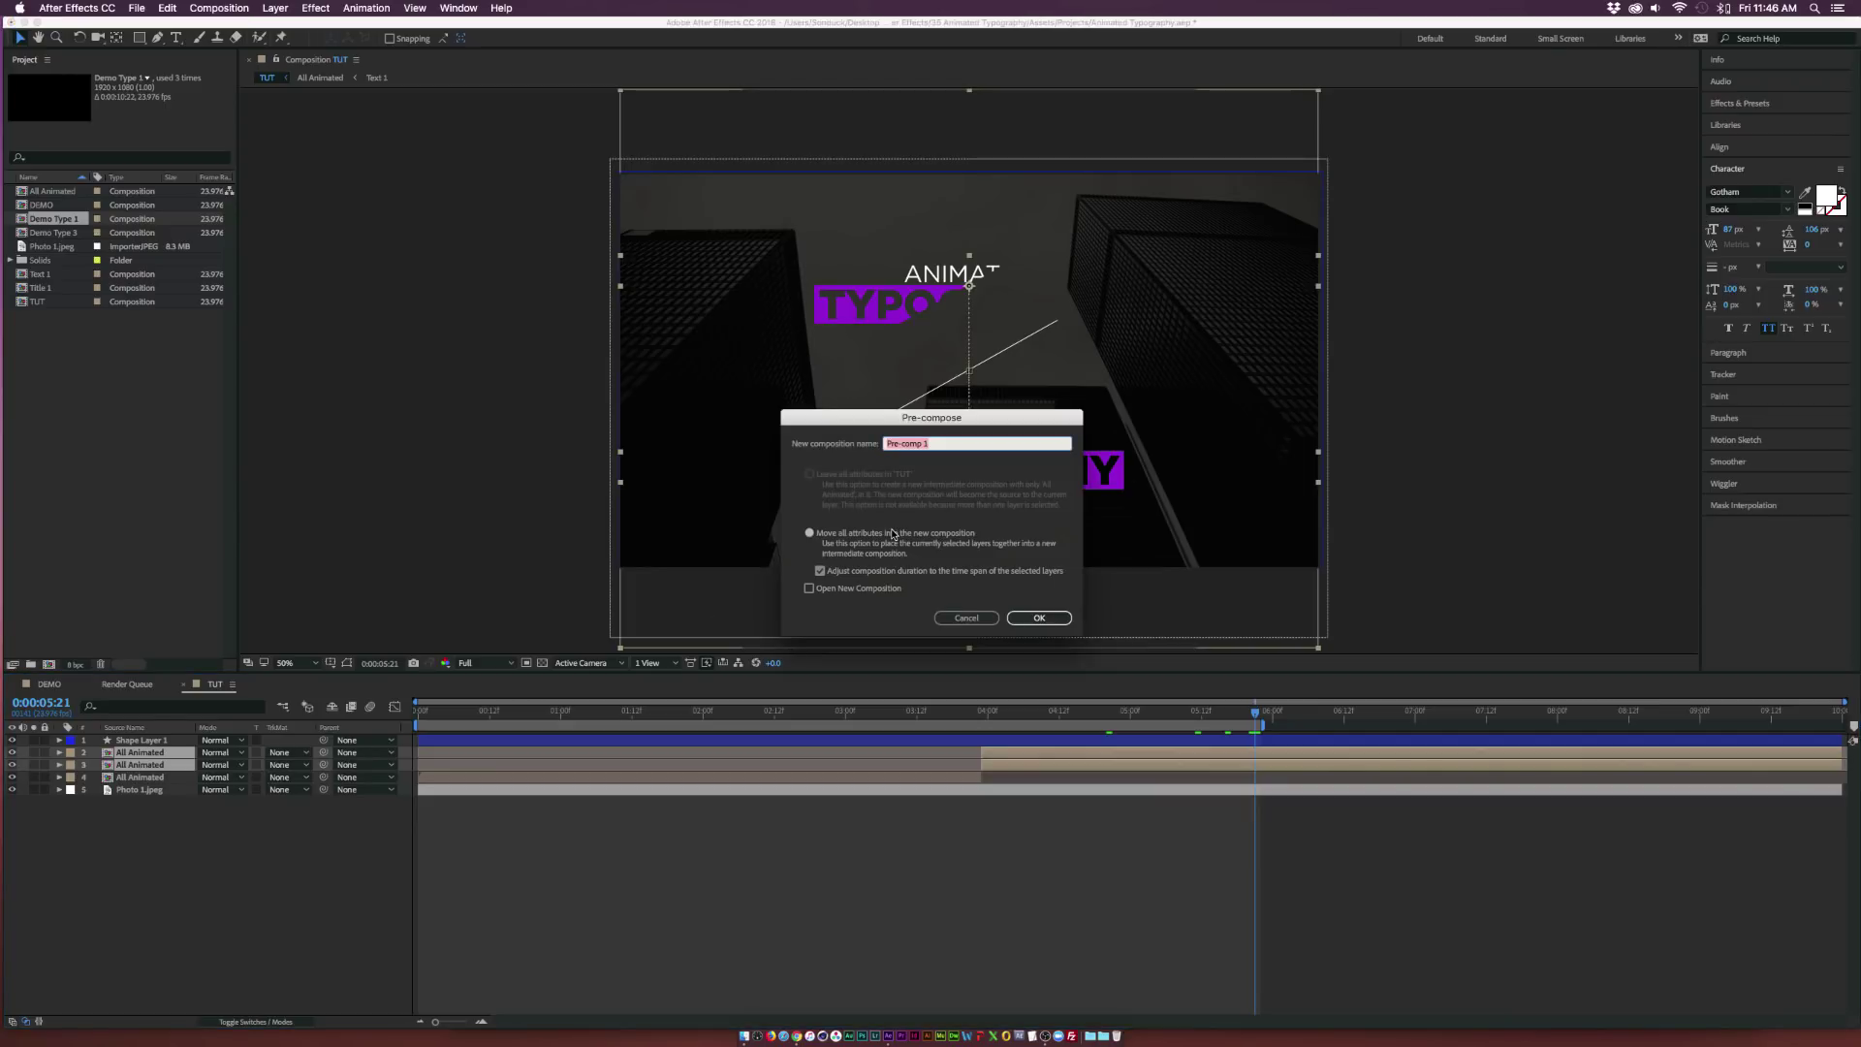
type("Cut Graphic")
key("Return")
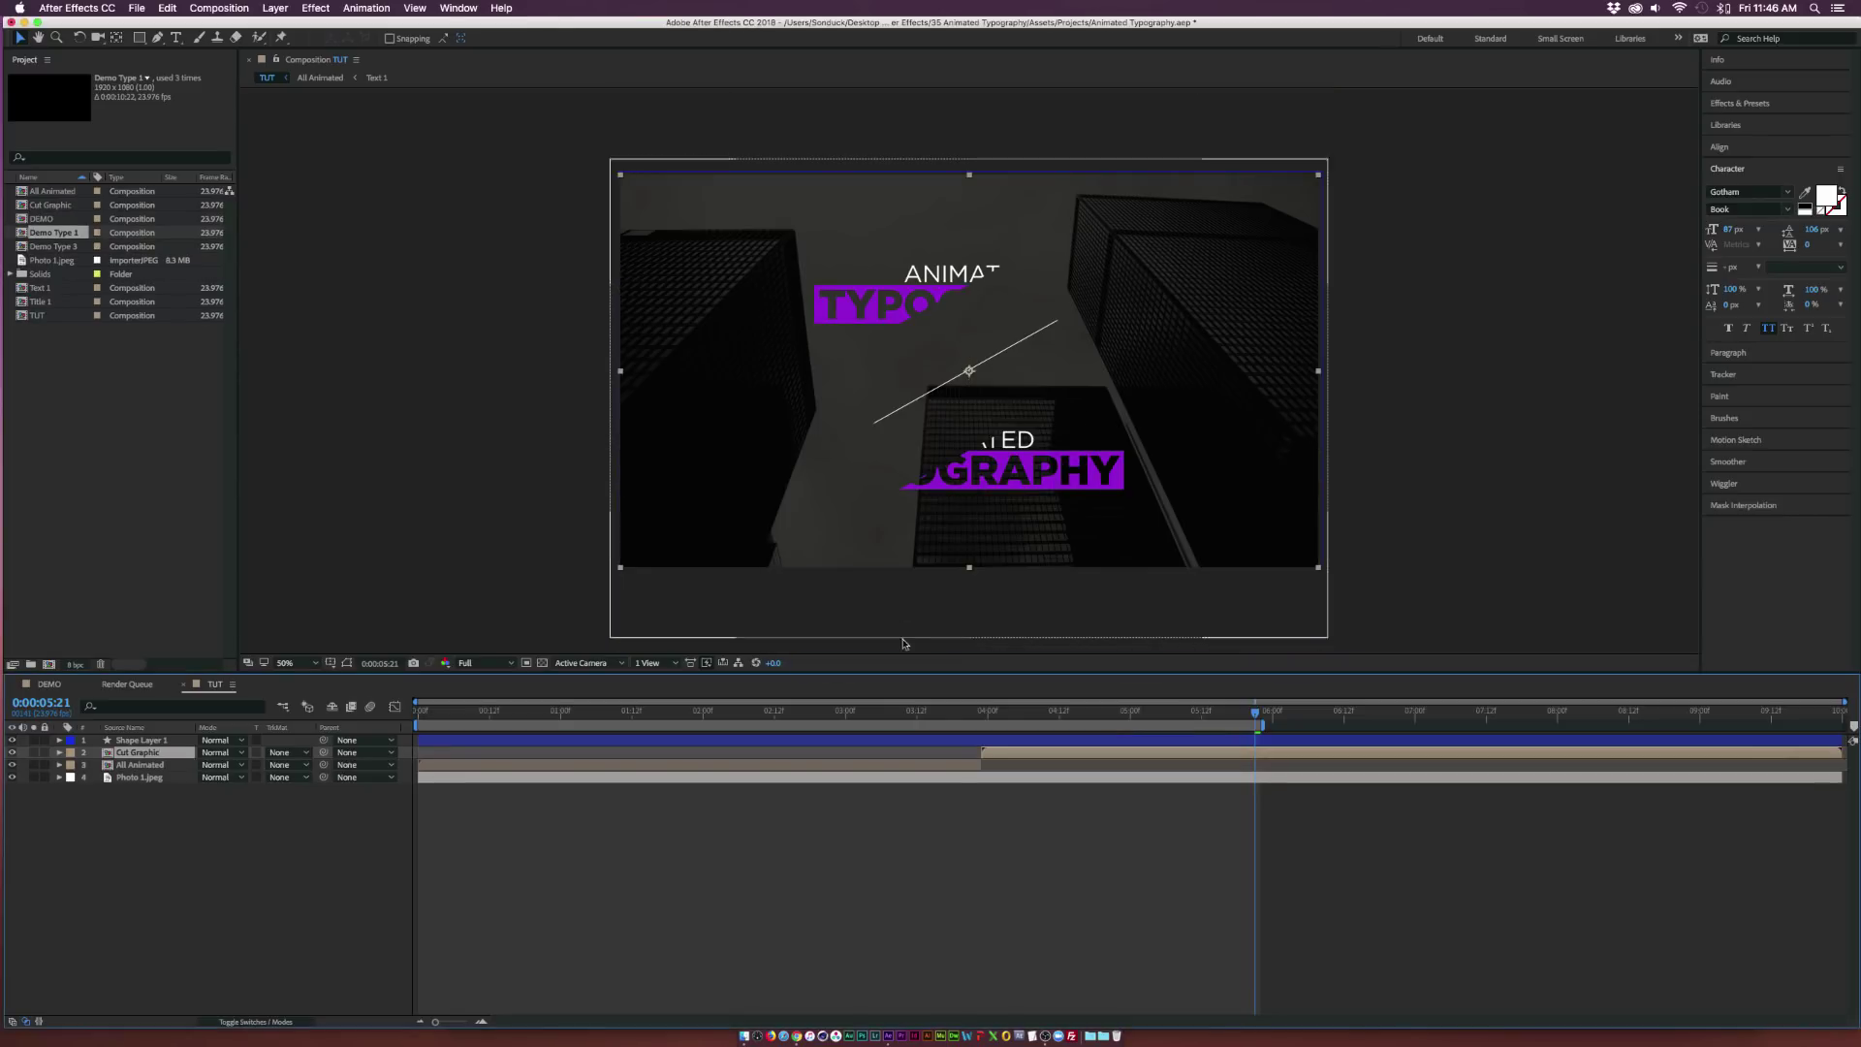
Draw a full-width rectangular mask above the title on the Cut Graphic layer and set its mode to Subtract.
left_click(137, 38)
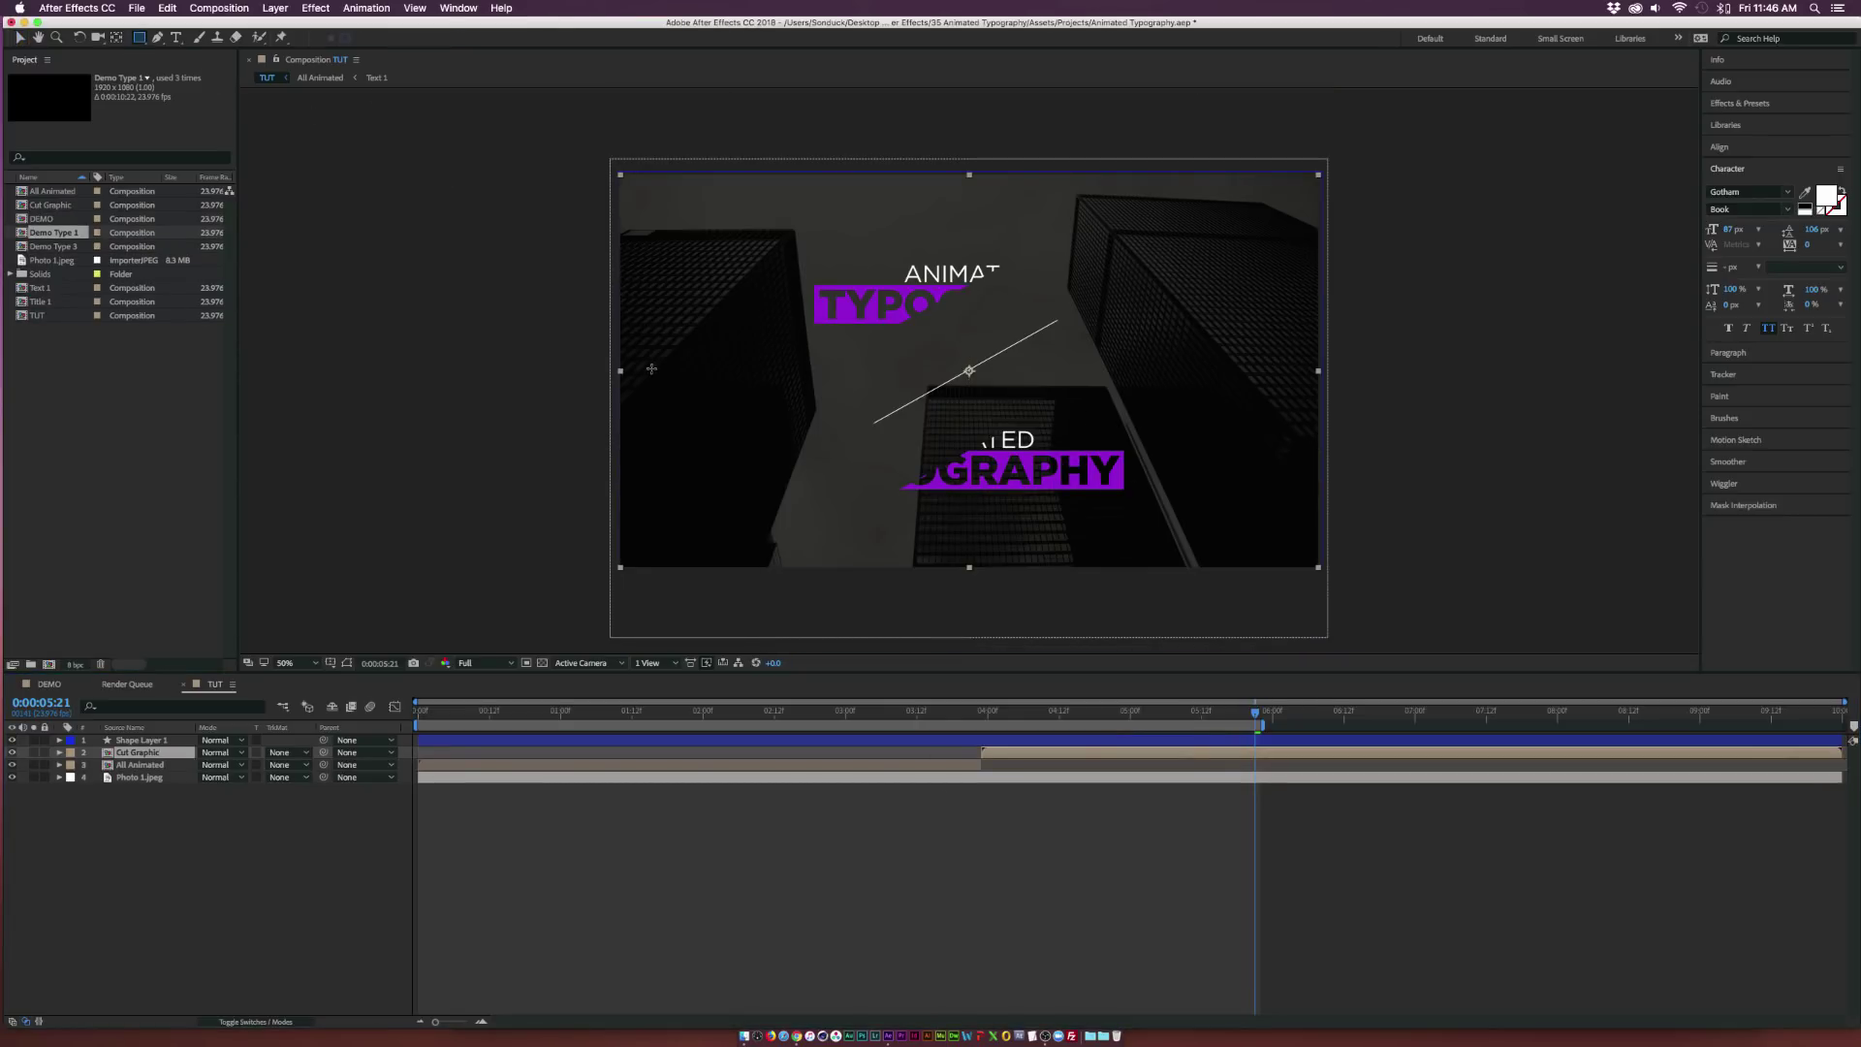
mouse_move(1106, 715)
left_mouse_down()
mouse_move(1059, 715)
mouse_move(1096, 715)
left_mouse_up()
left_click_drag(576, 337, 1386, 157)
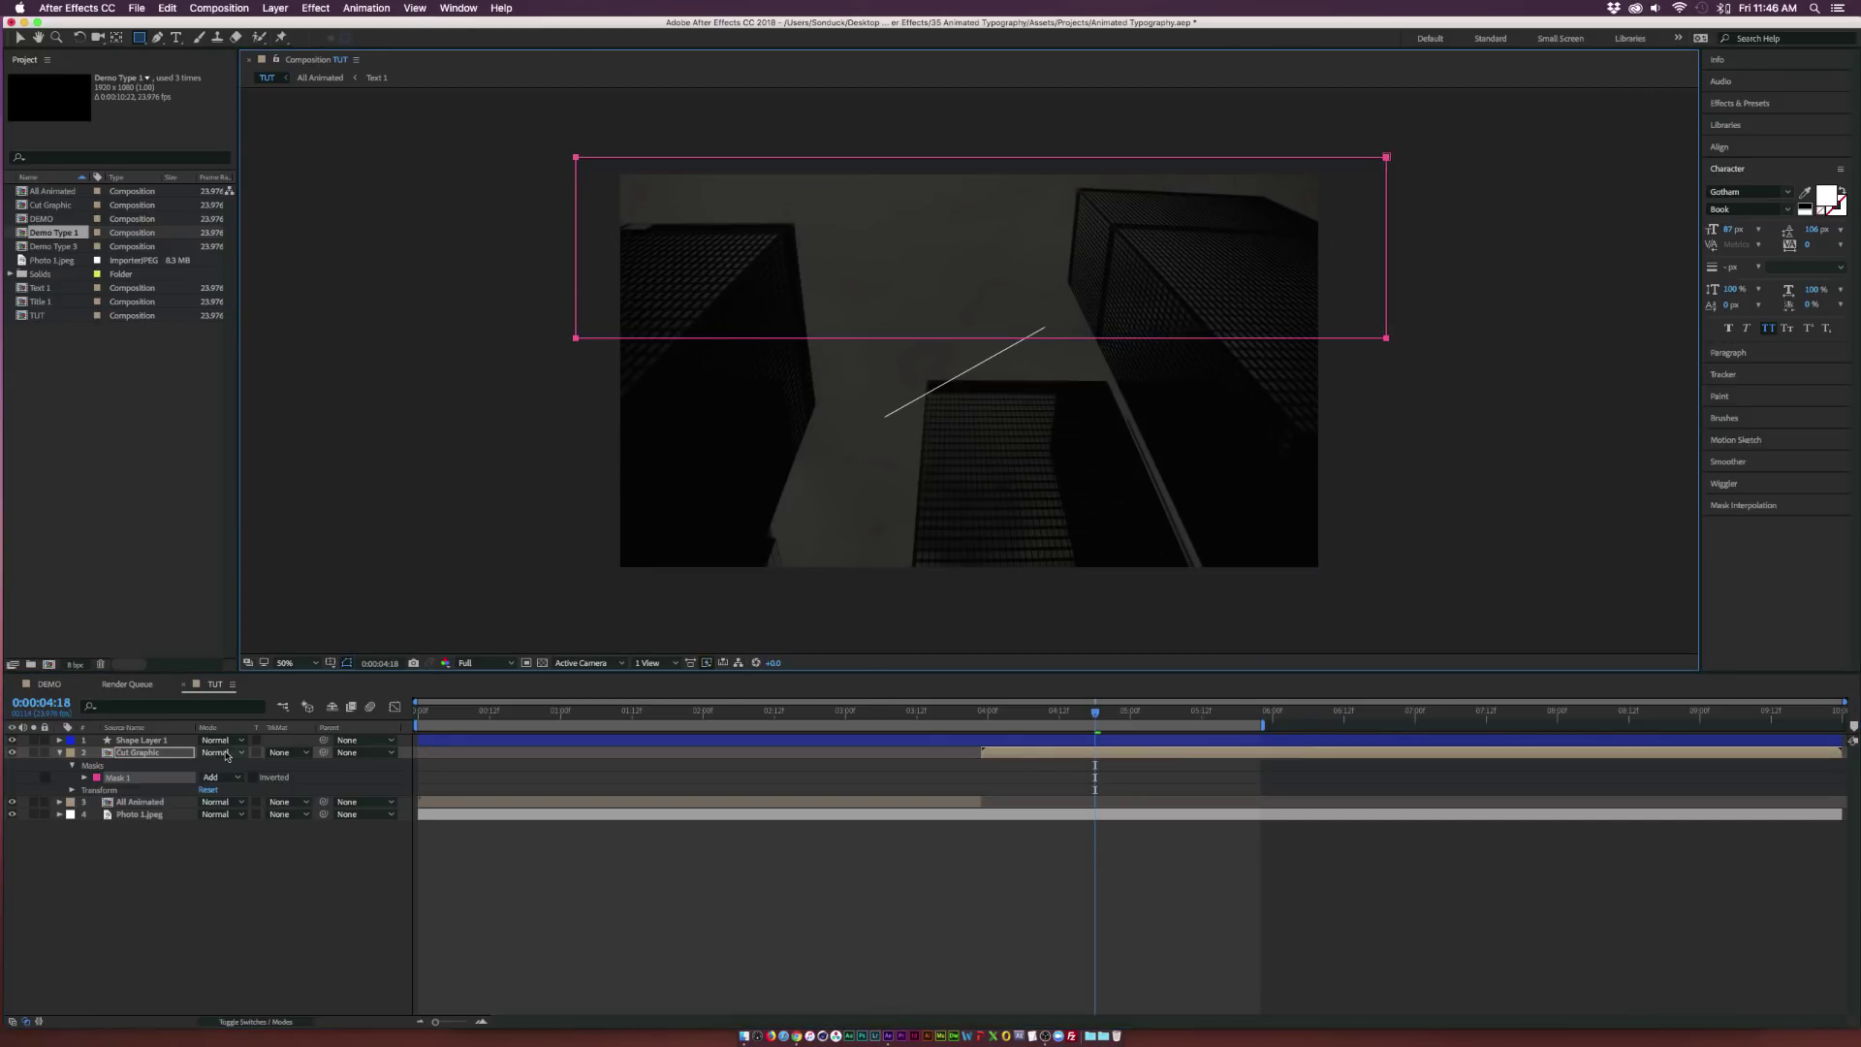
left_click(227, 777)
left_click(233, 819)
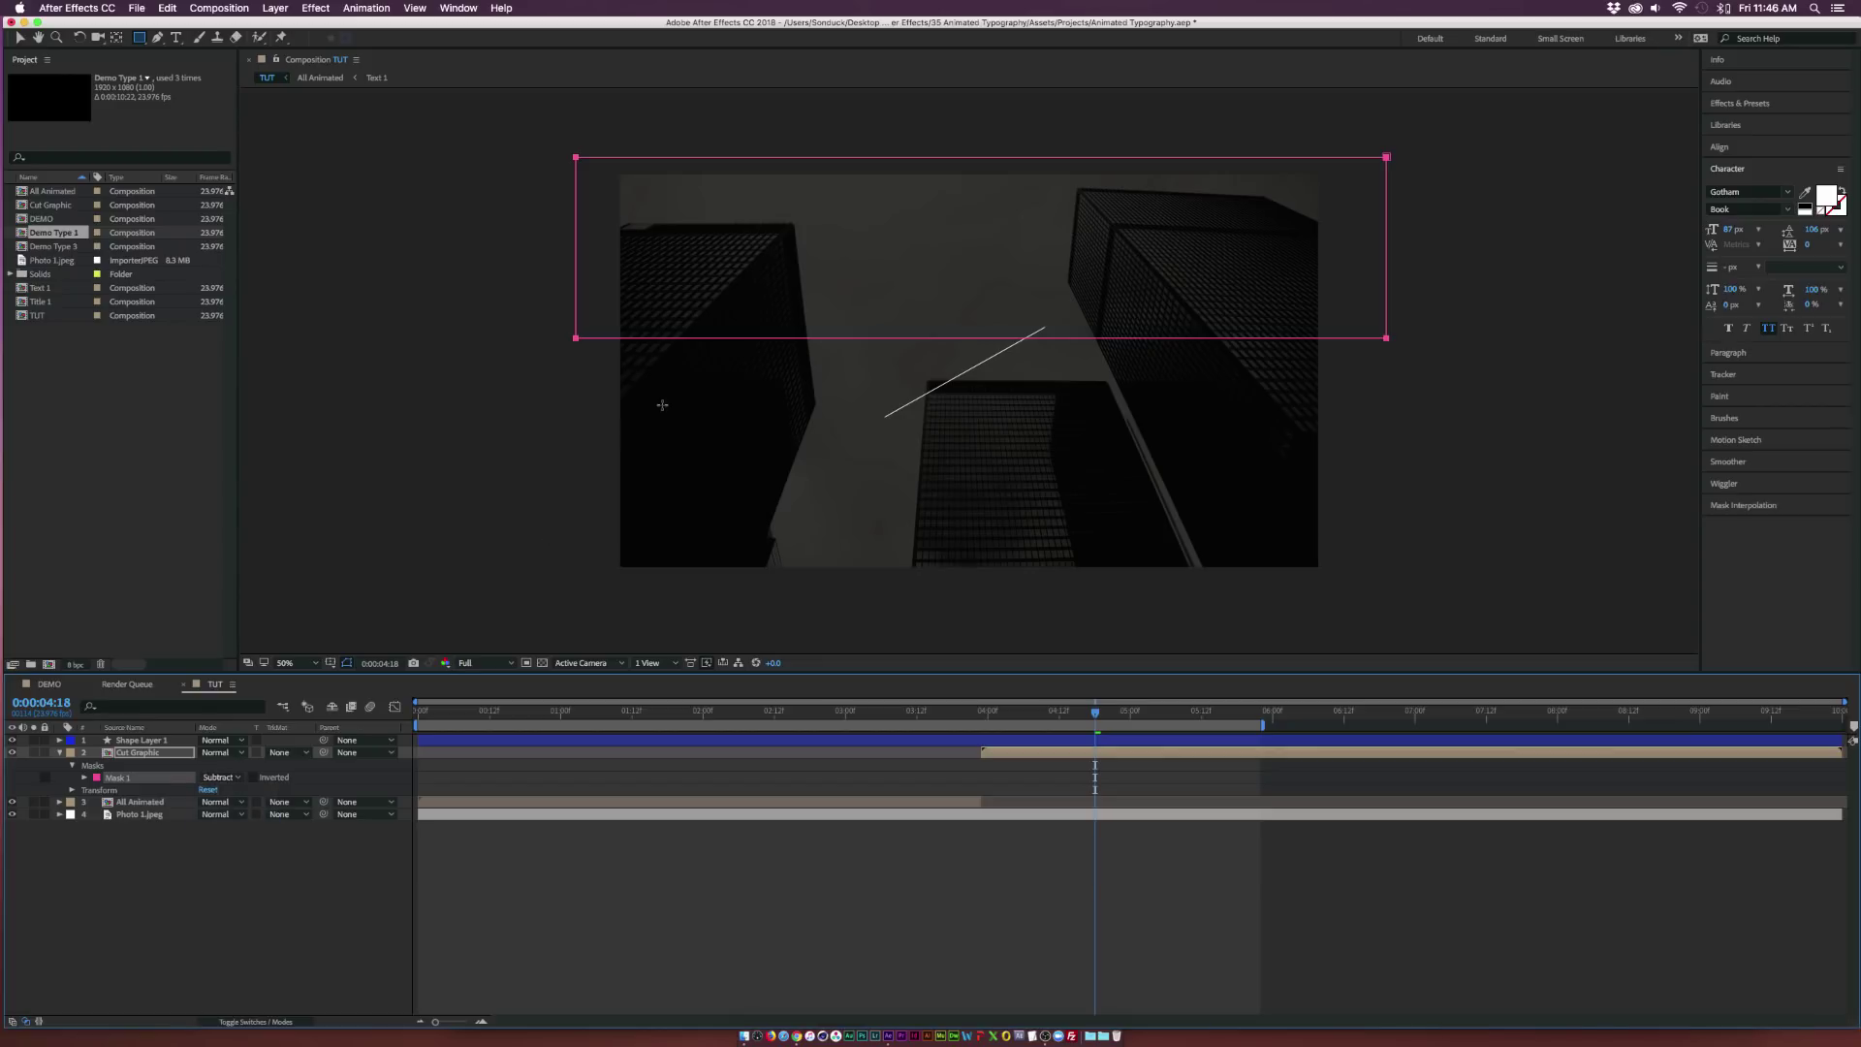
Draw a second full-width mask below the title on Cut Graphic, set it to Subtract, and preview the halves sliding out.
left_click_drag(580, 425, 1427, 601)
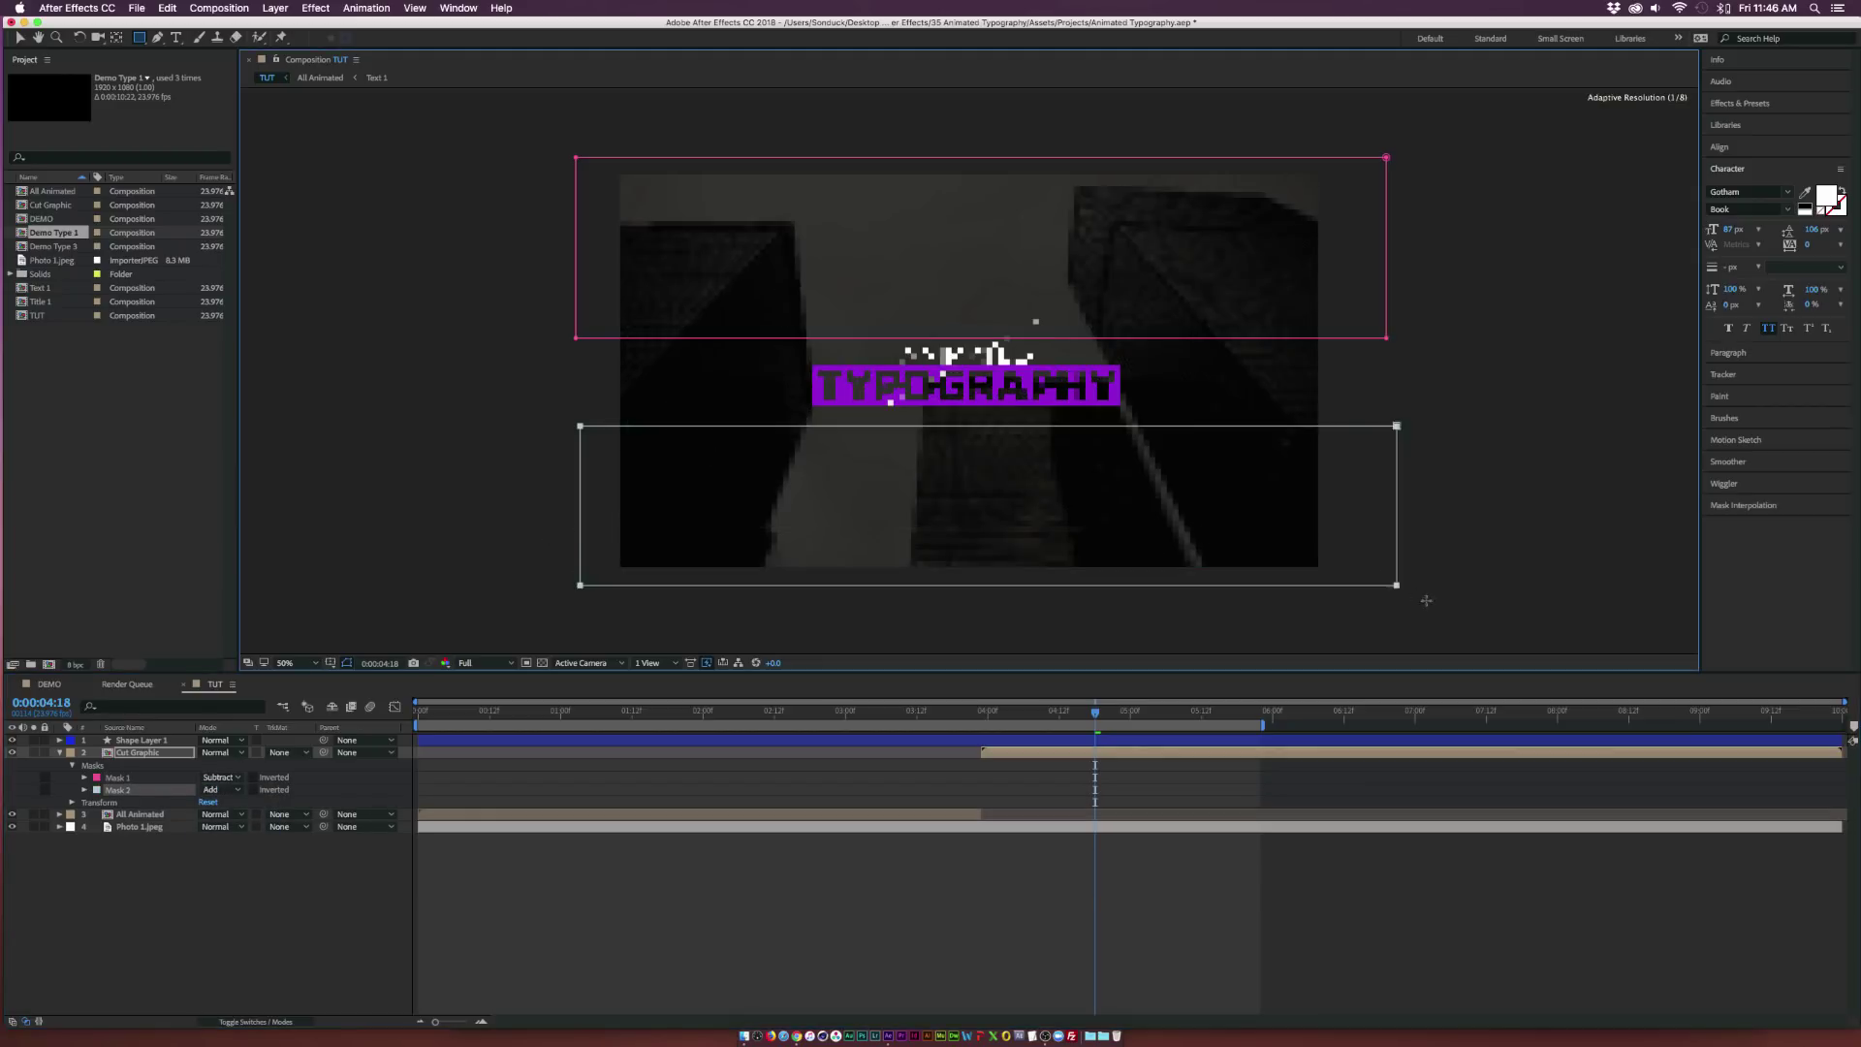
left_click(221, 790)
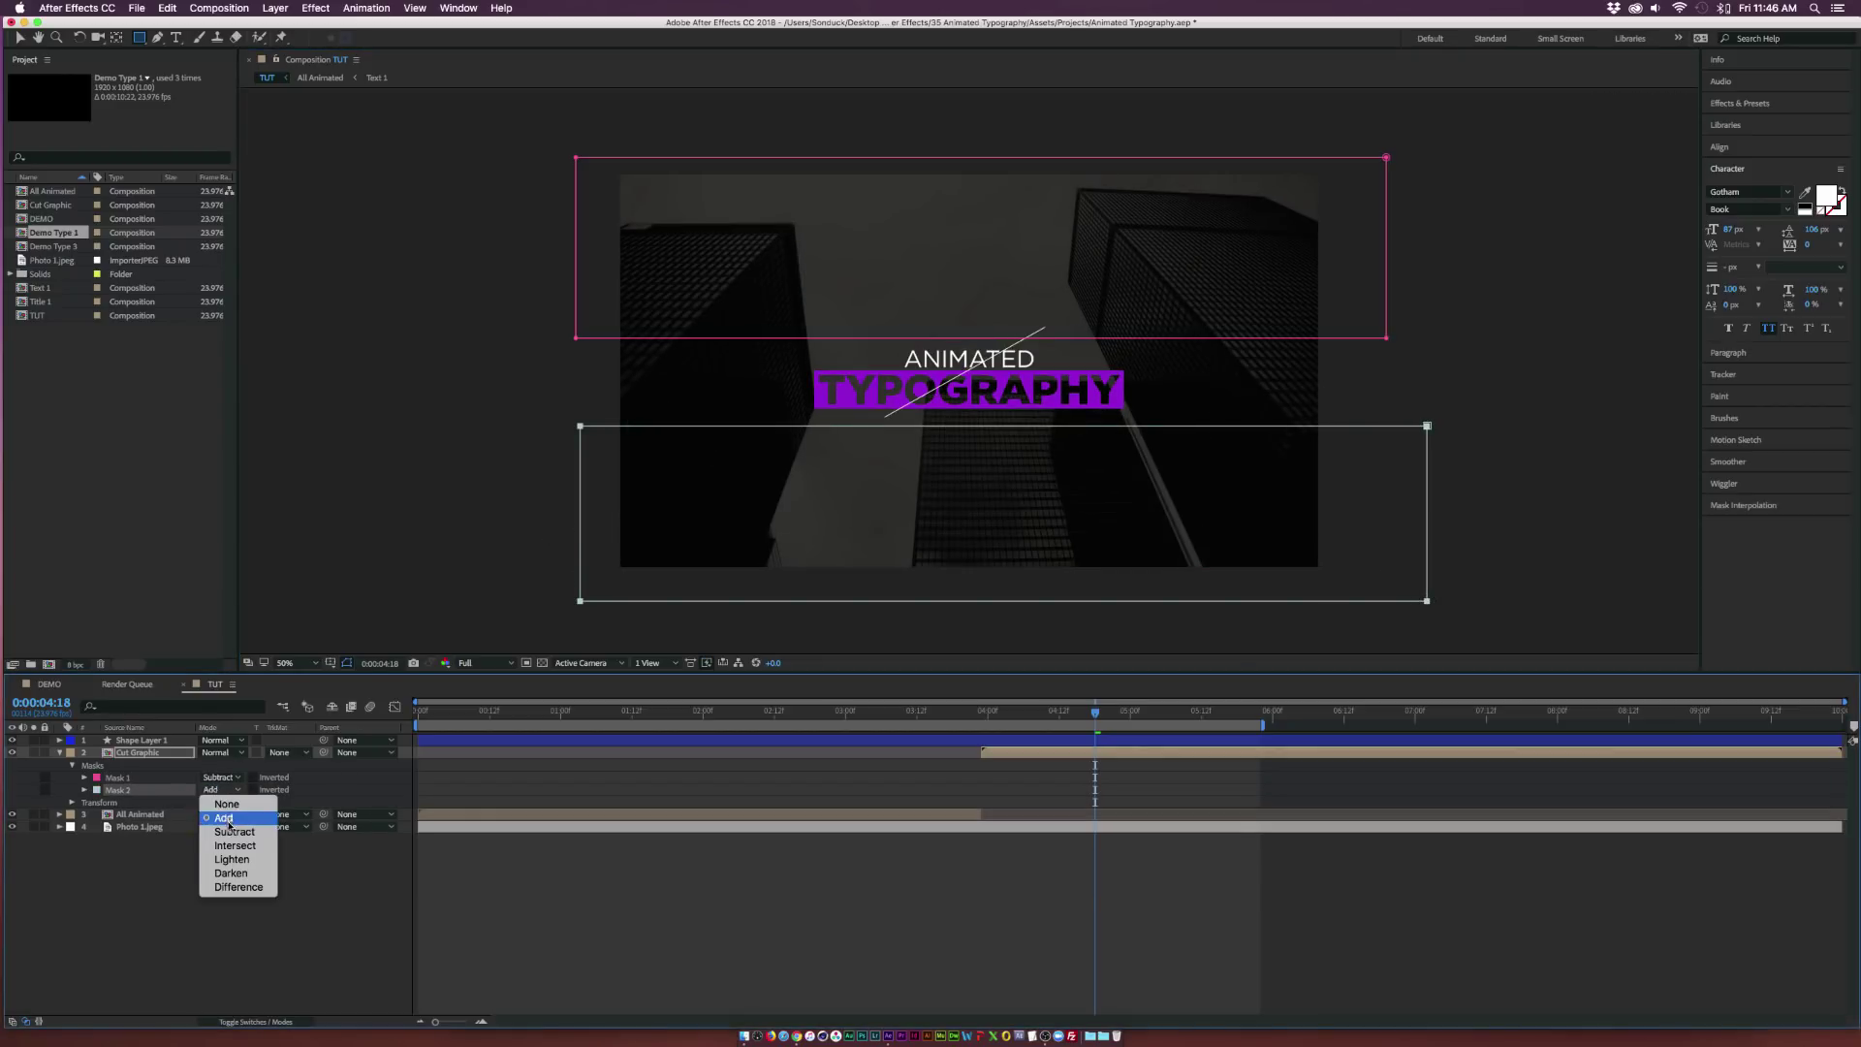
left_click(229, 825)
left_click_drag(1095, 710, 1172, 725)
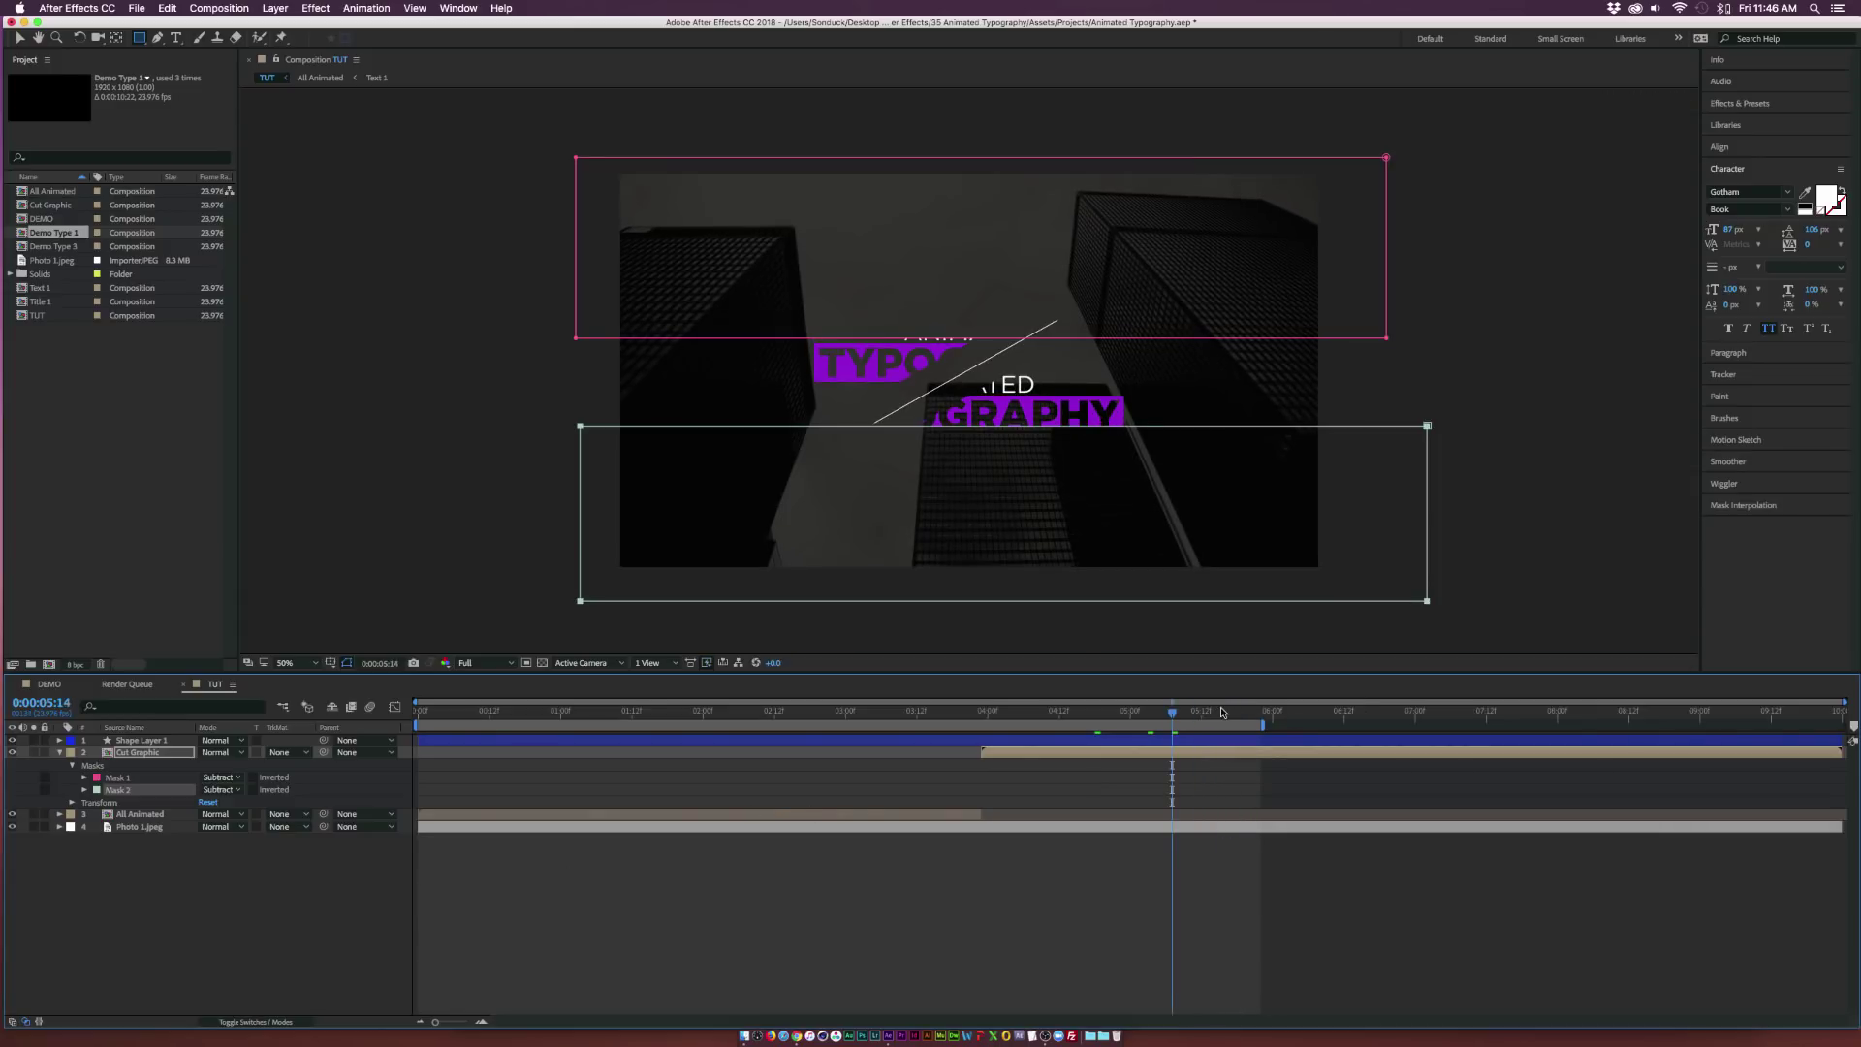
left_click(1231, 712)
Draw a rectangular mask around the visible diagonal line on Shape Layer 1 and set its mode to Subtract.
left_click(20, 39)
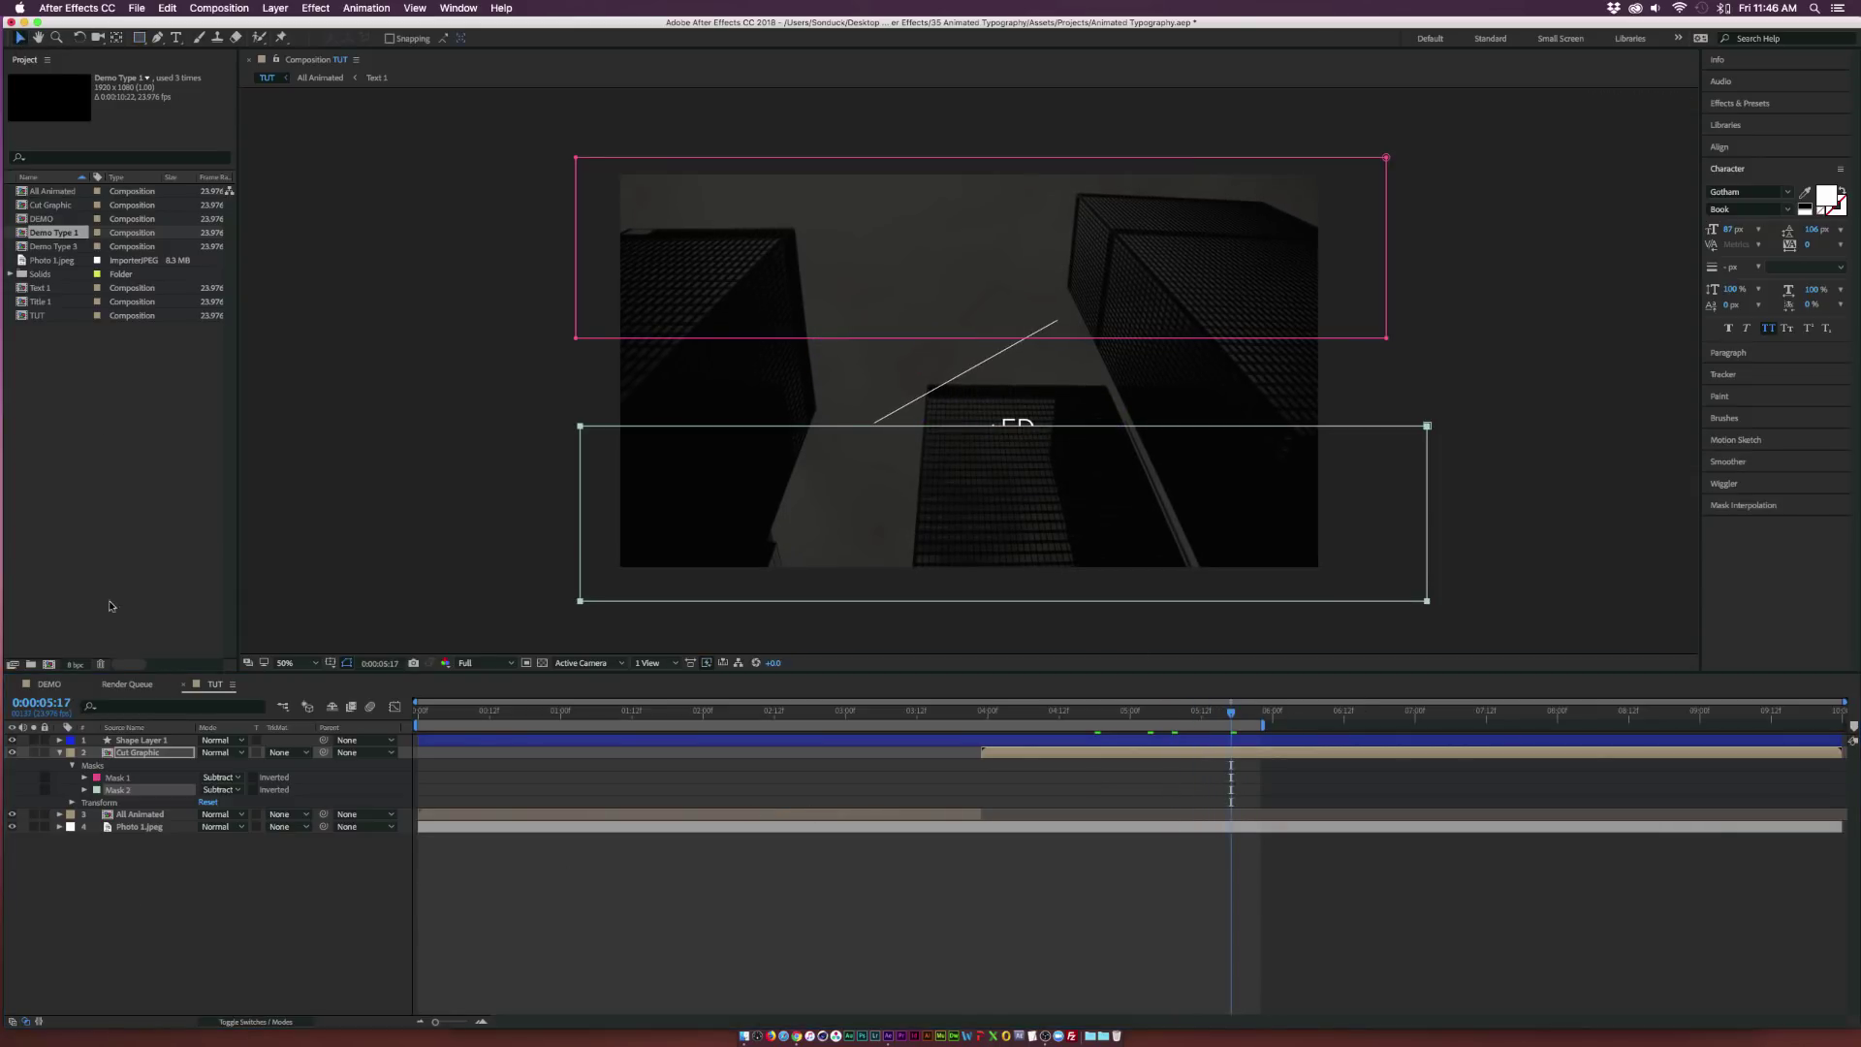
left_click(155, 967)
left_click(139, 740)
key("period")
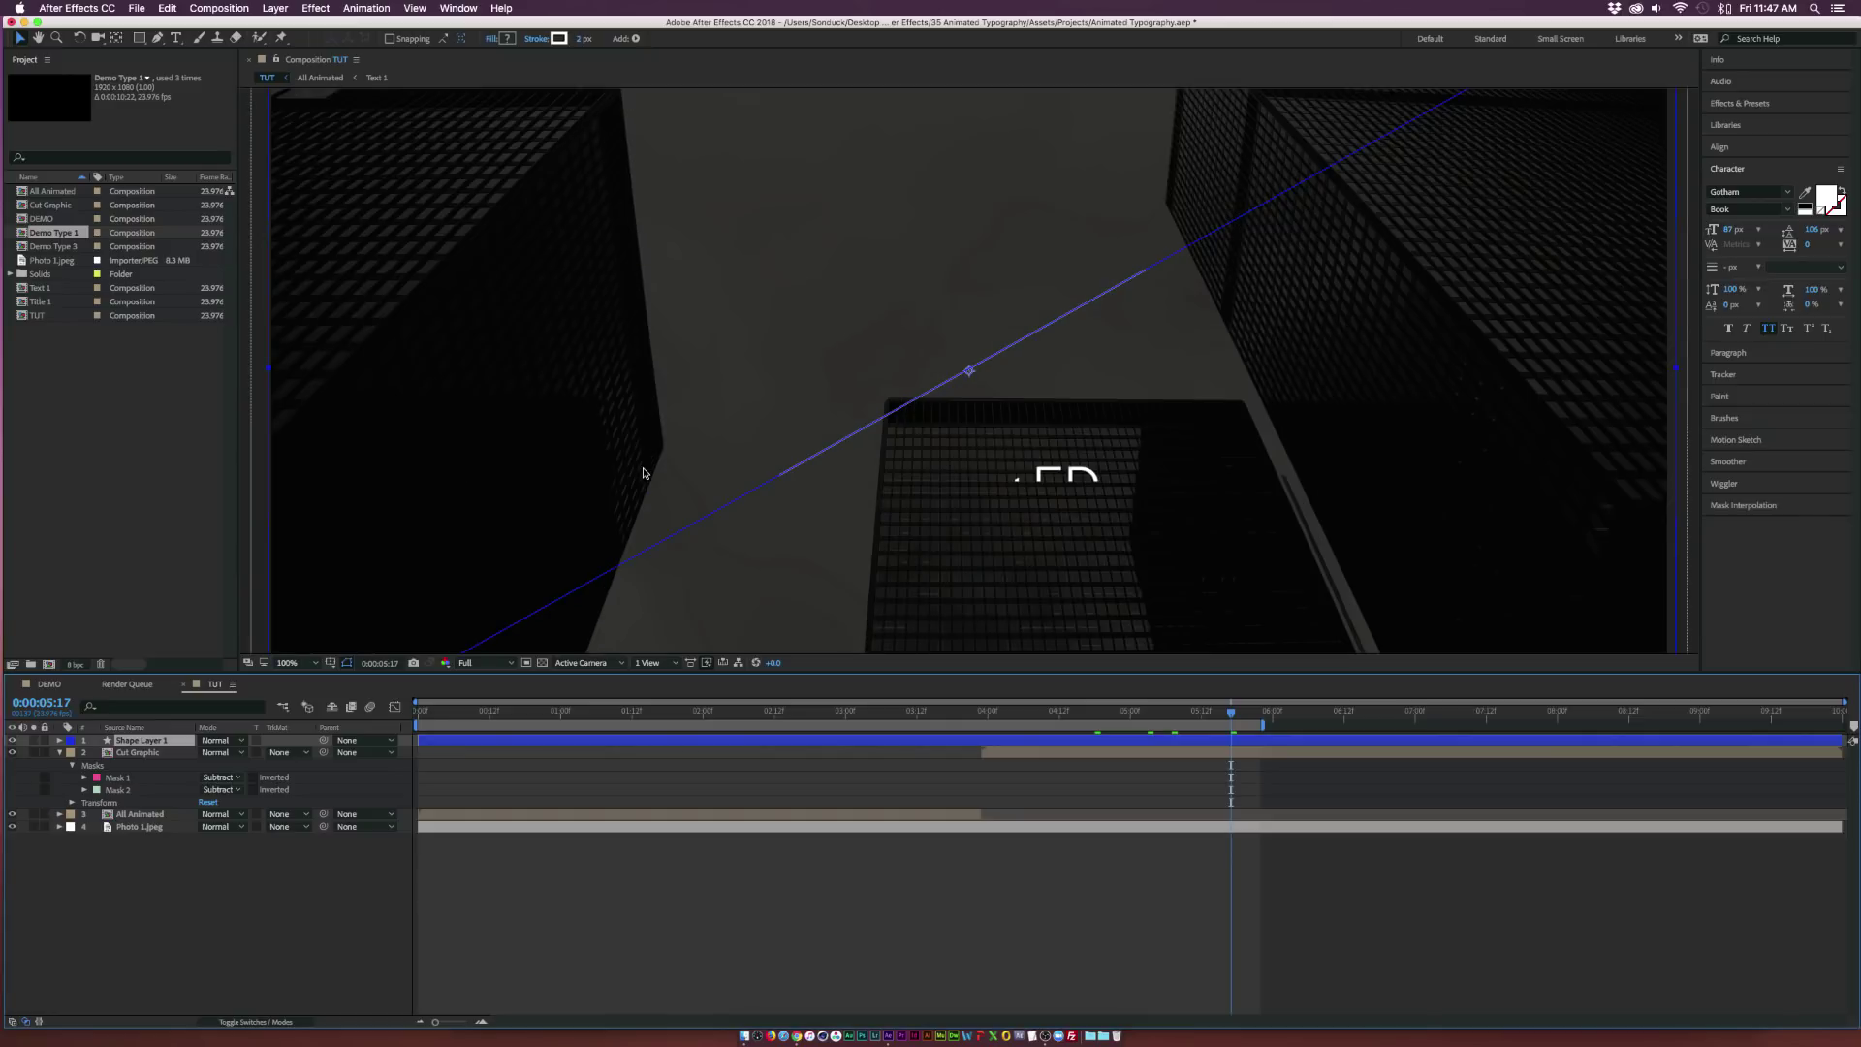
left_click(346, 664)
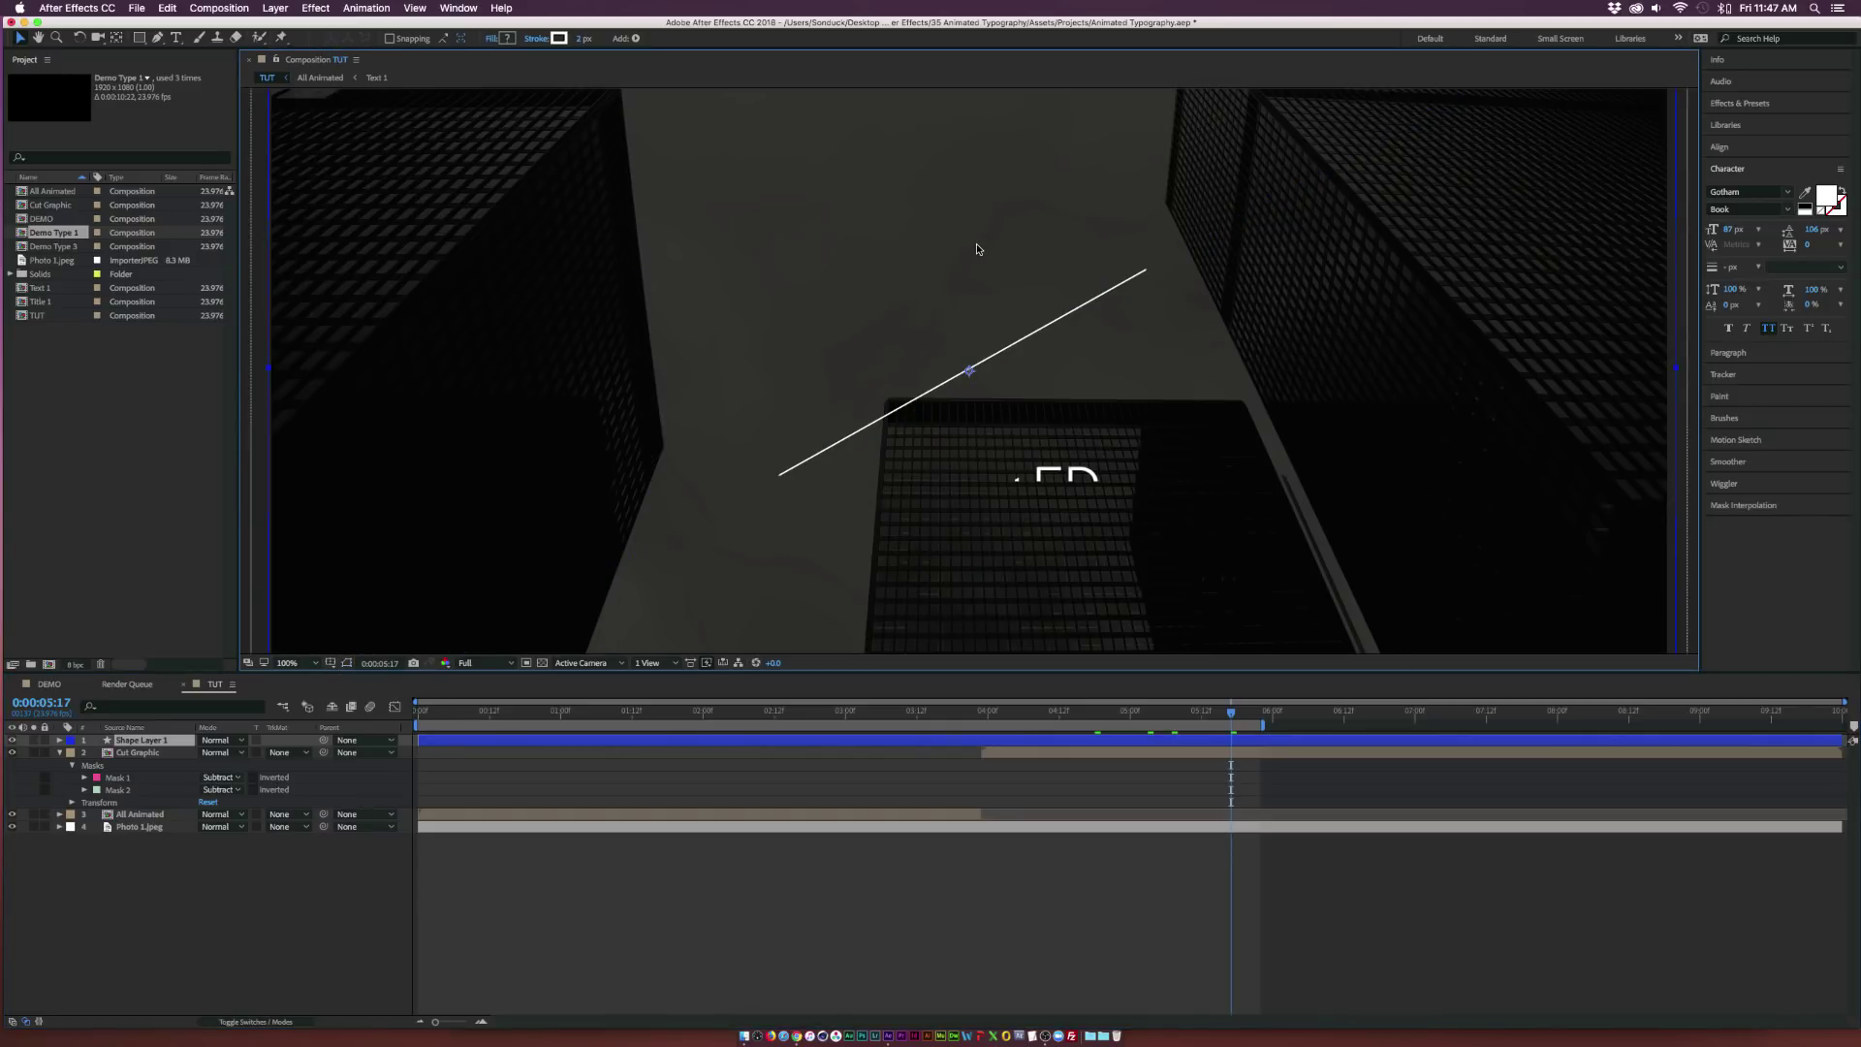
left_click(139, 38)
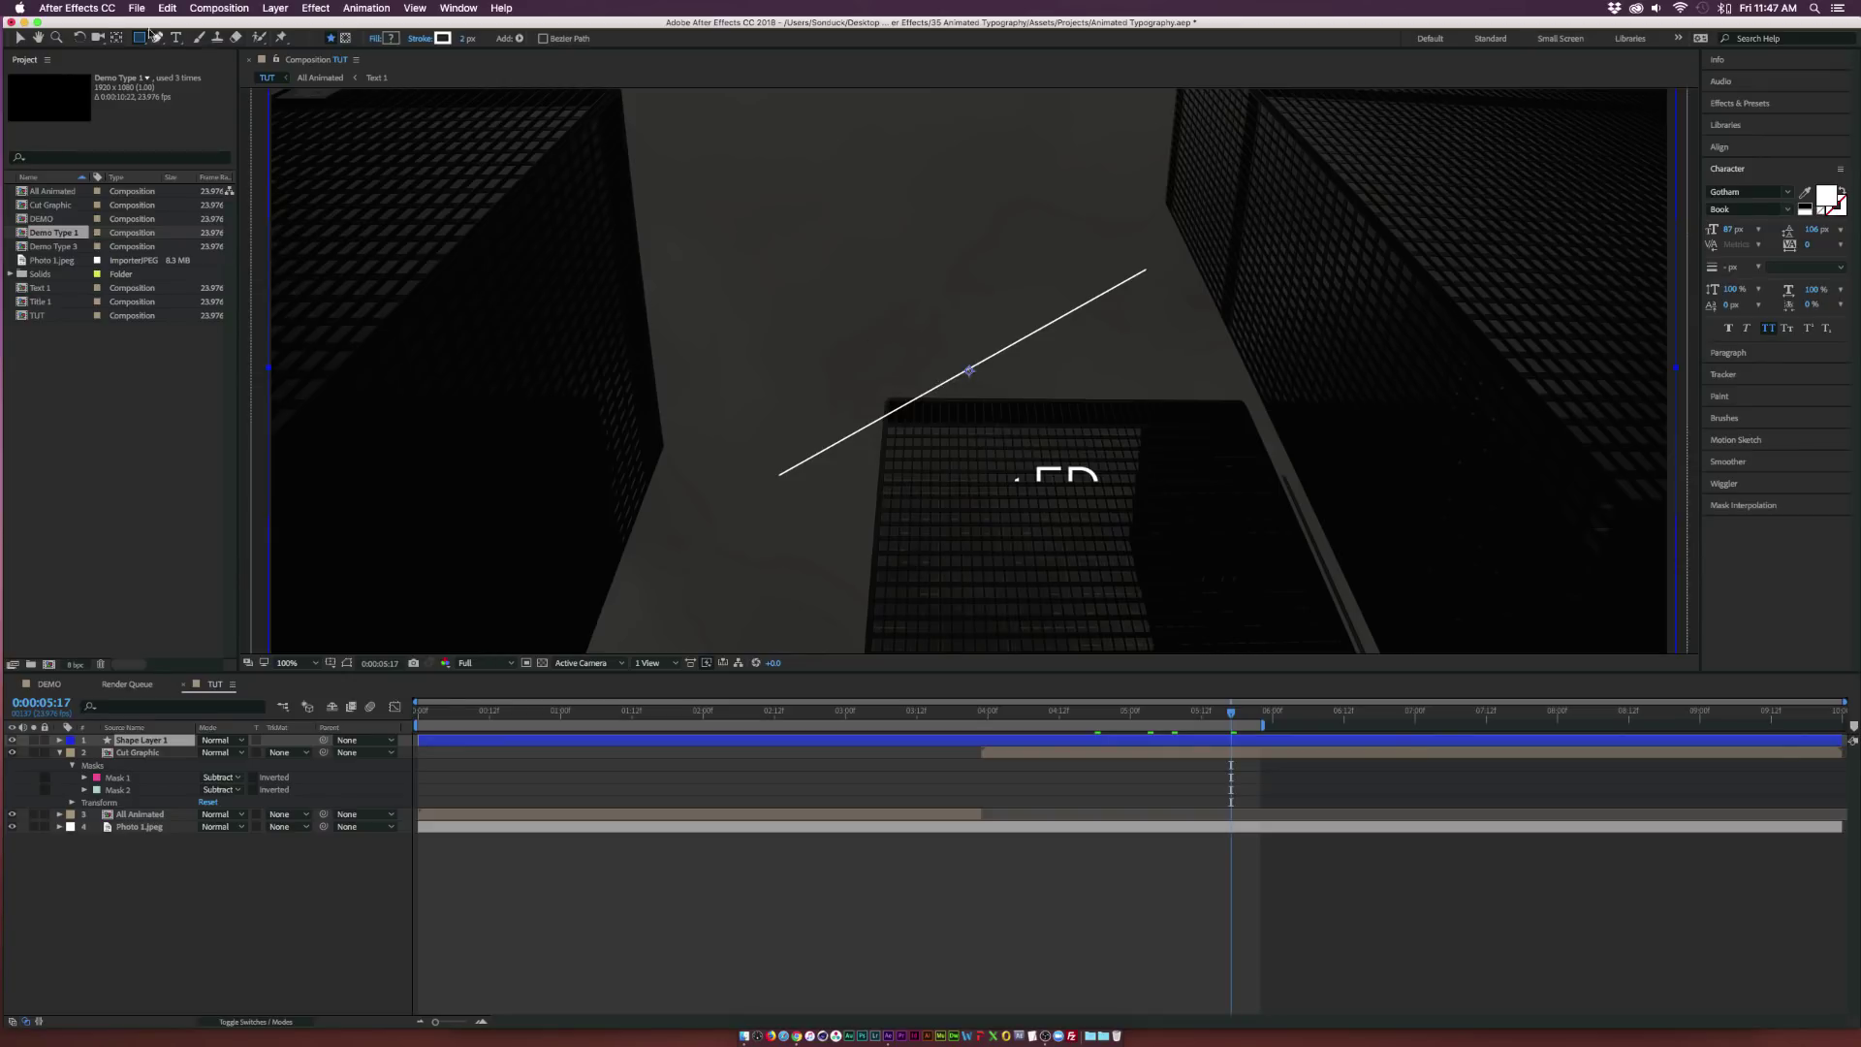
left_click(346, 40)
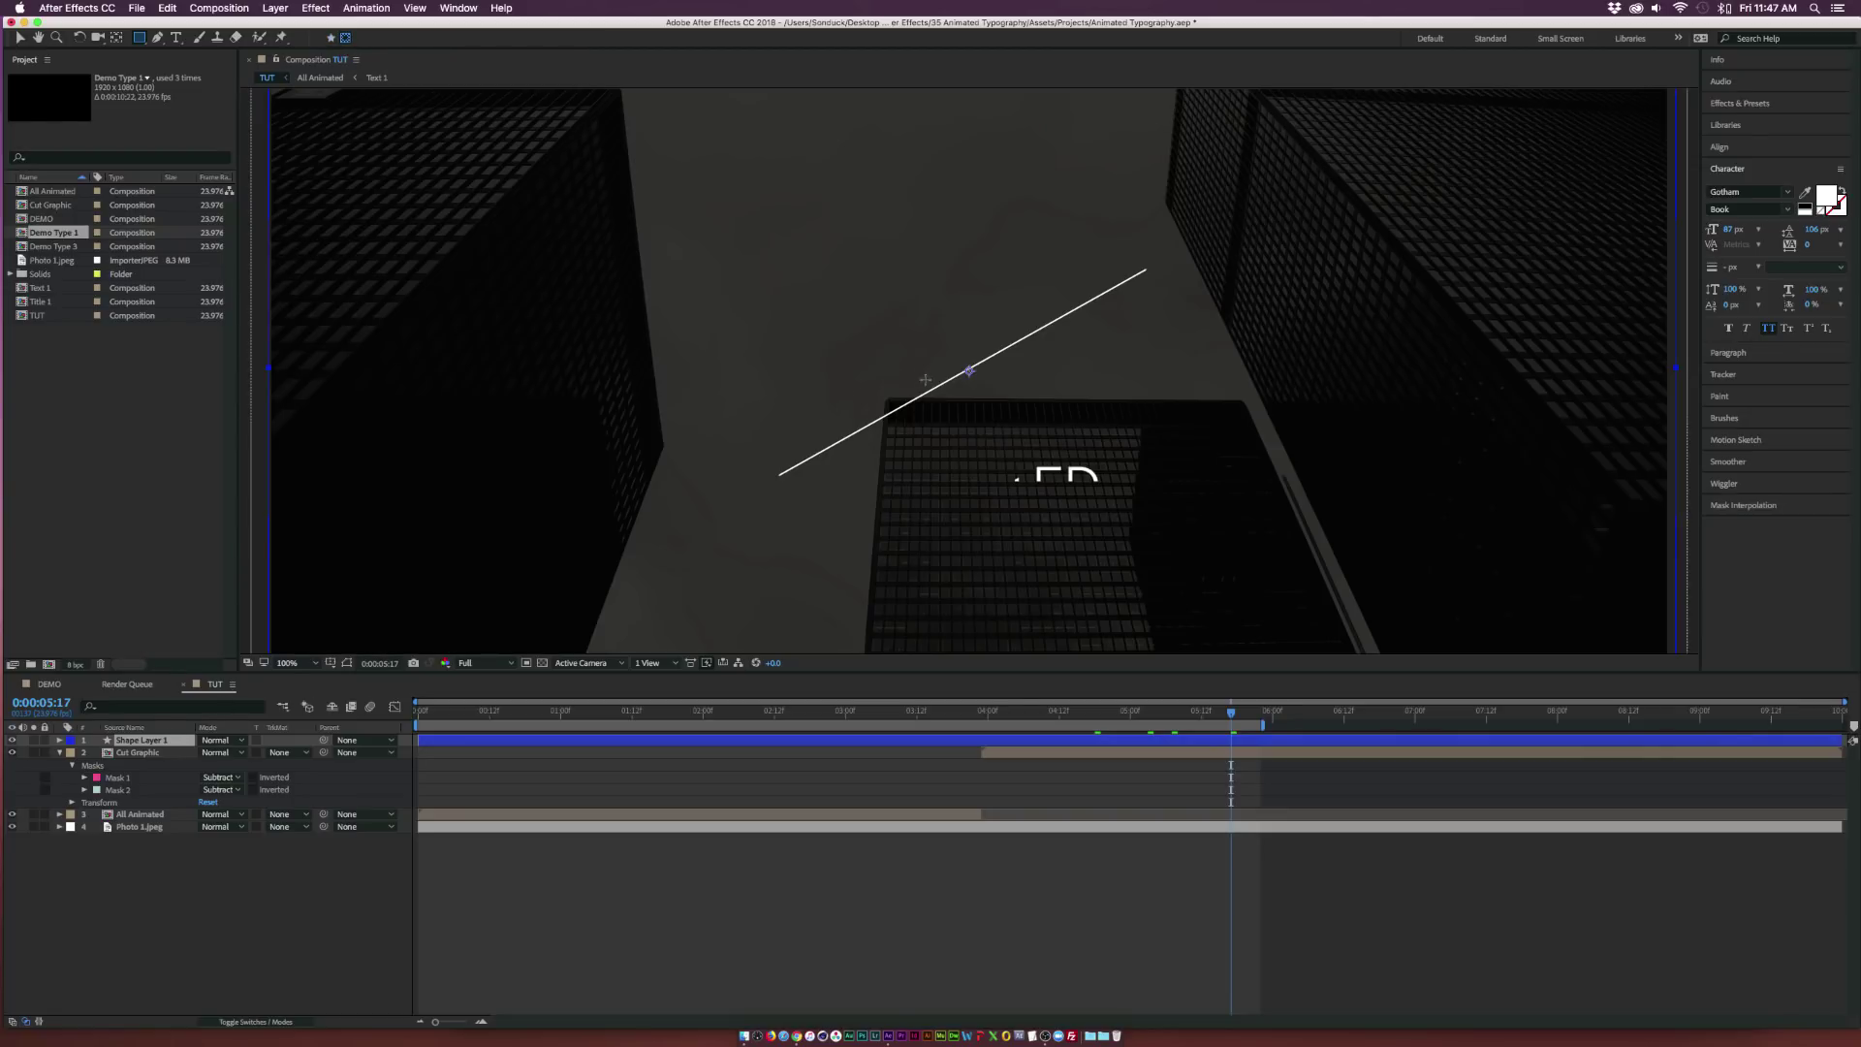
left_click_drag(705, 484, 1227, 239)
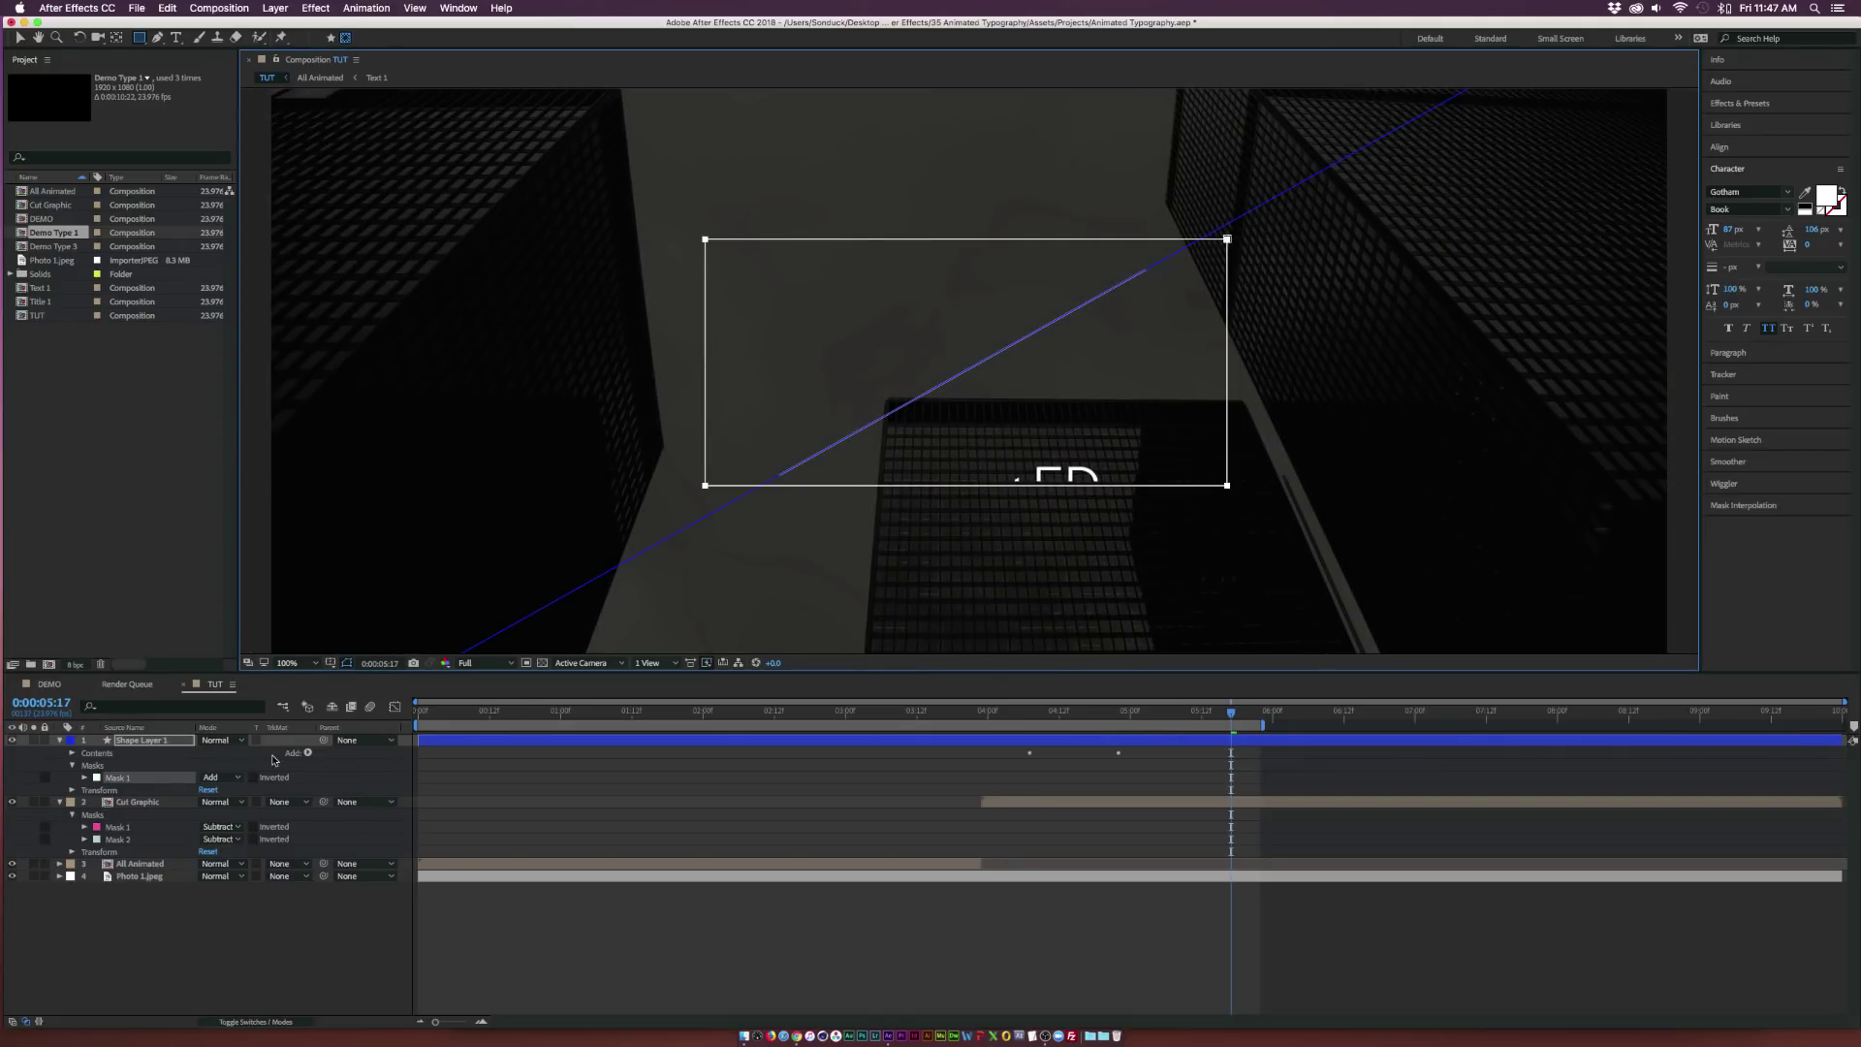
left_click(221, 777)
left_click(233, 819)
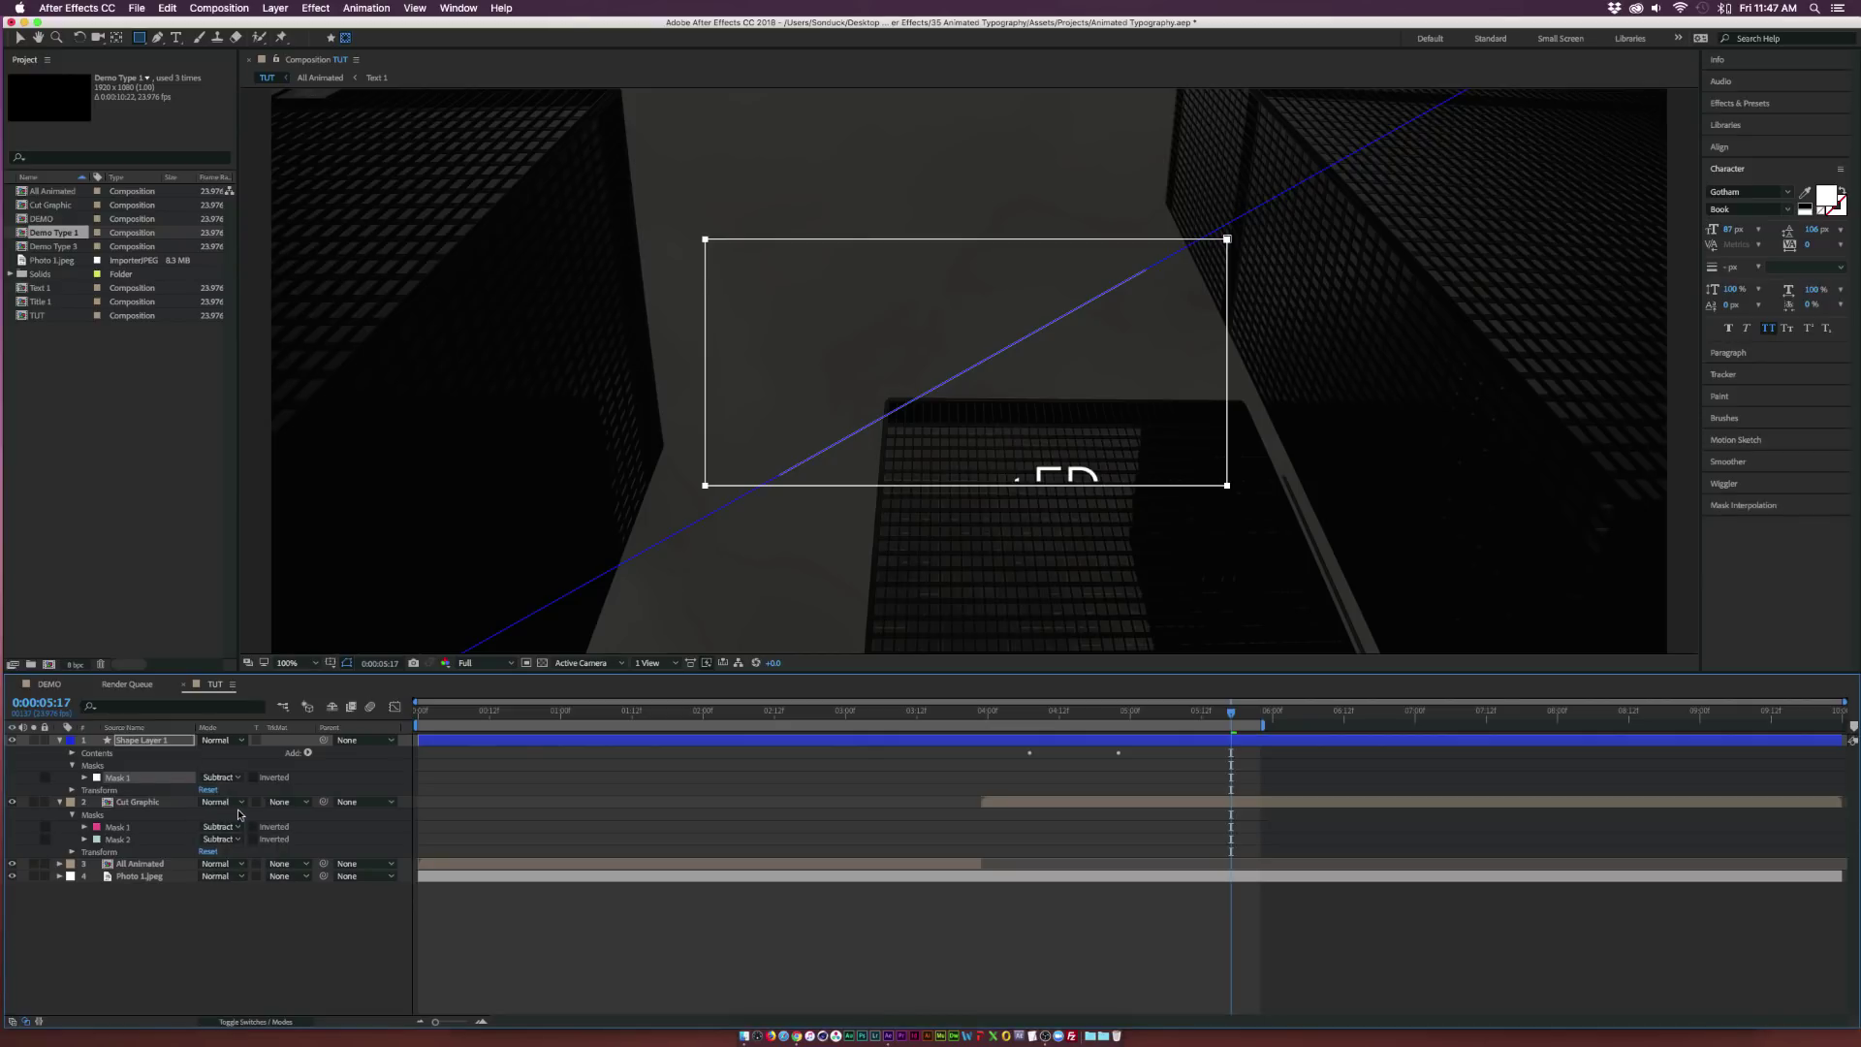
Expand the diagonal line's mask and enable a Mask Path keyframe at 0:00:04:22.
left_click(85, 779)
left_click(1118, 716)
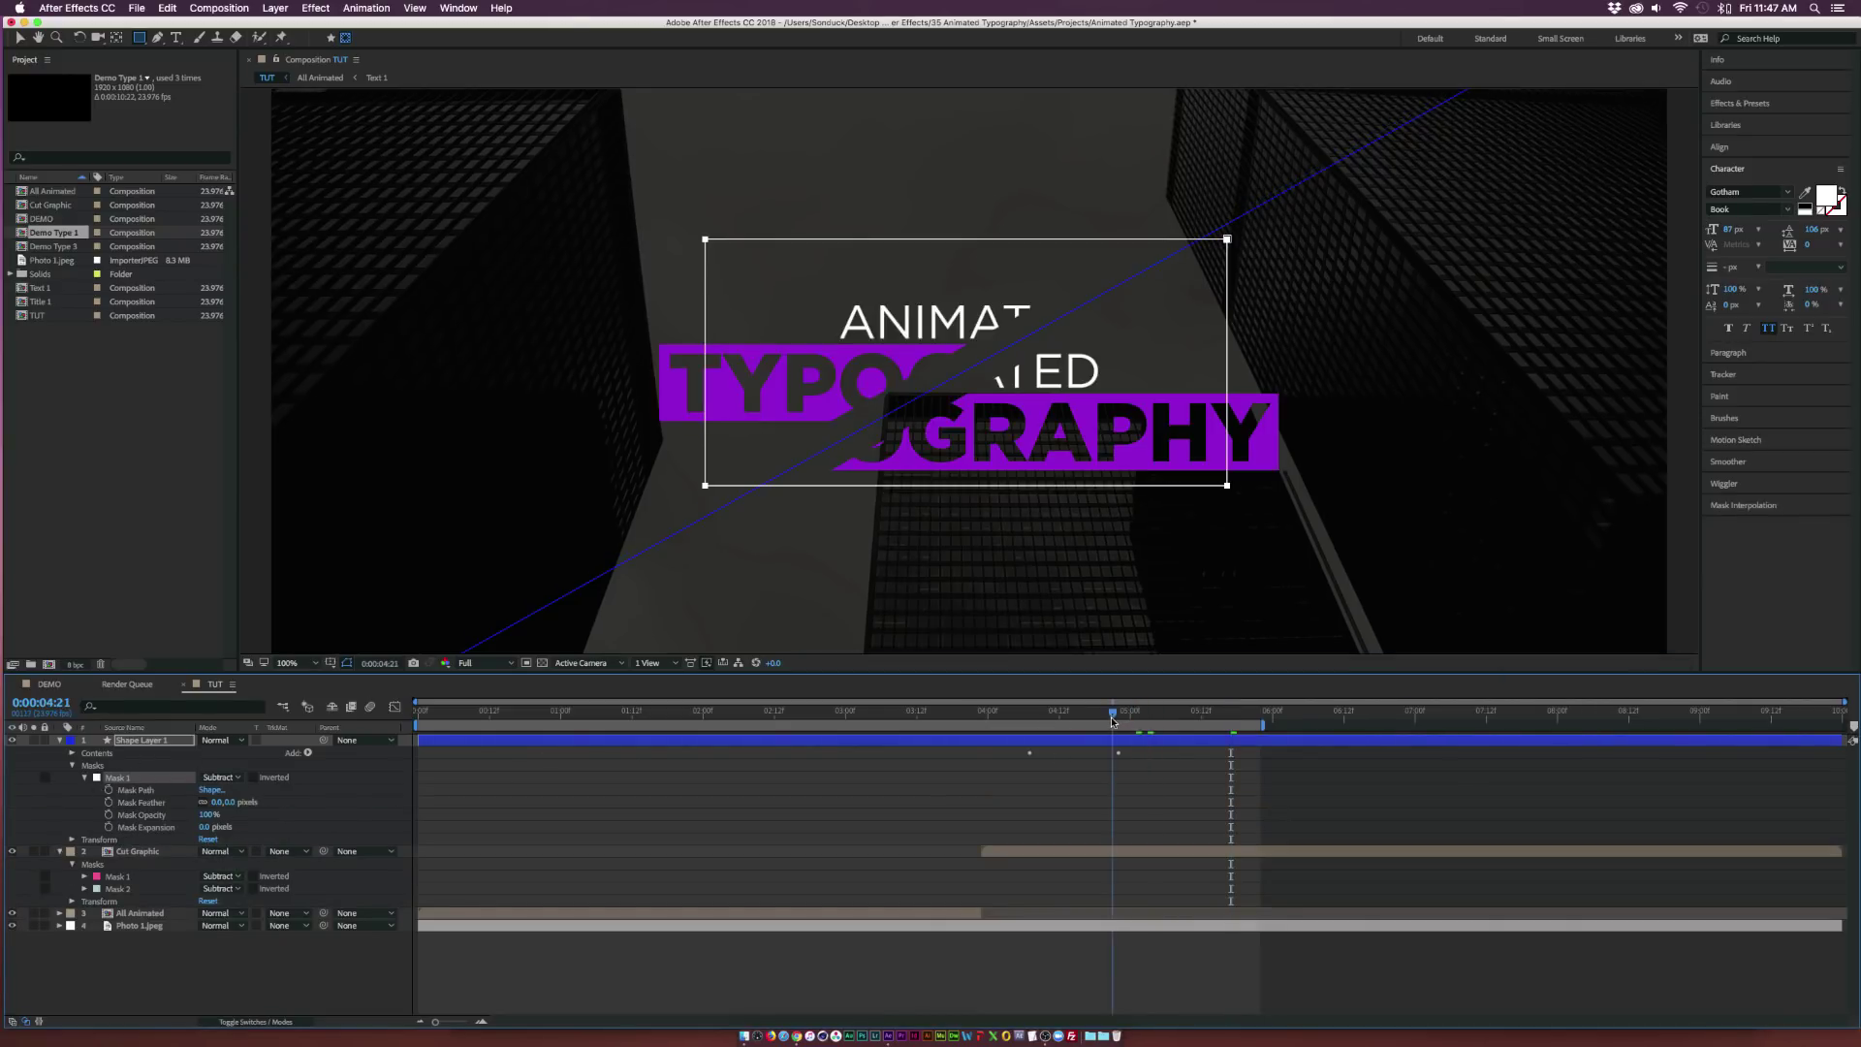
left_click(109, 791)
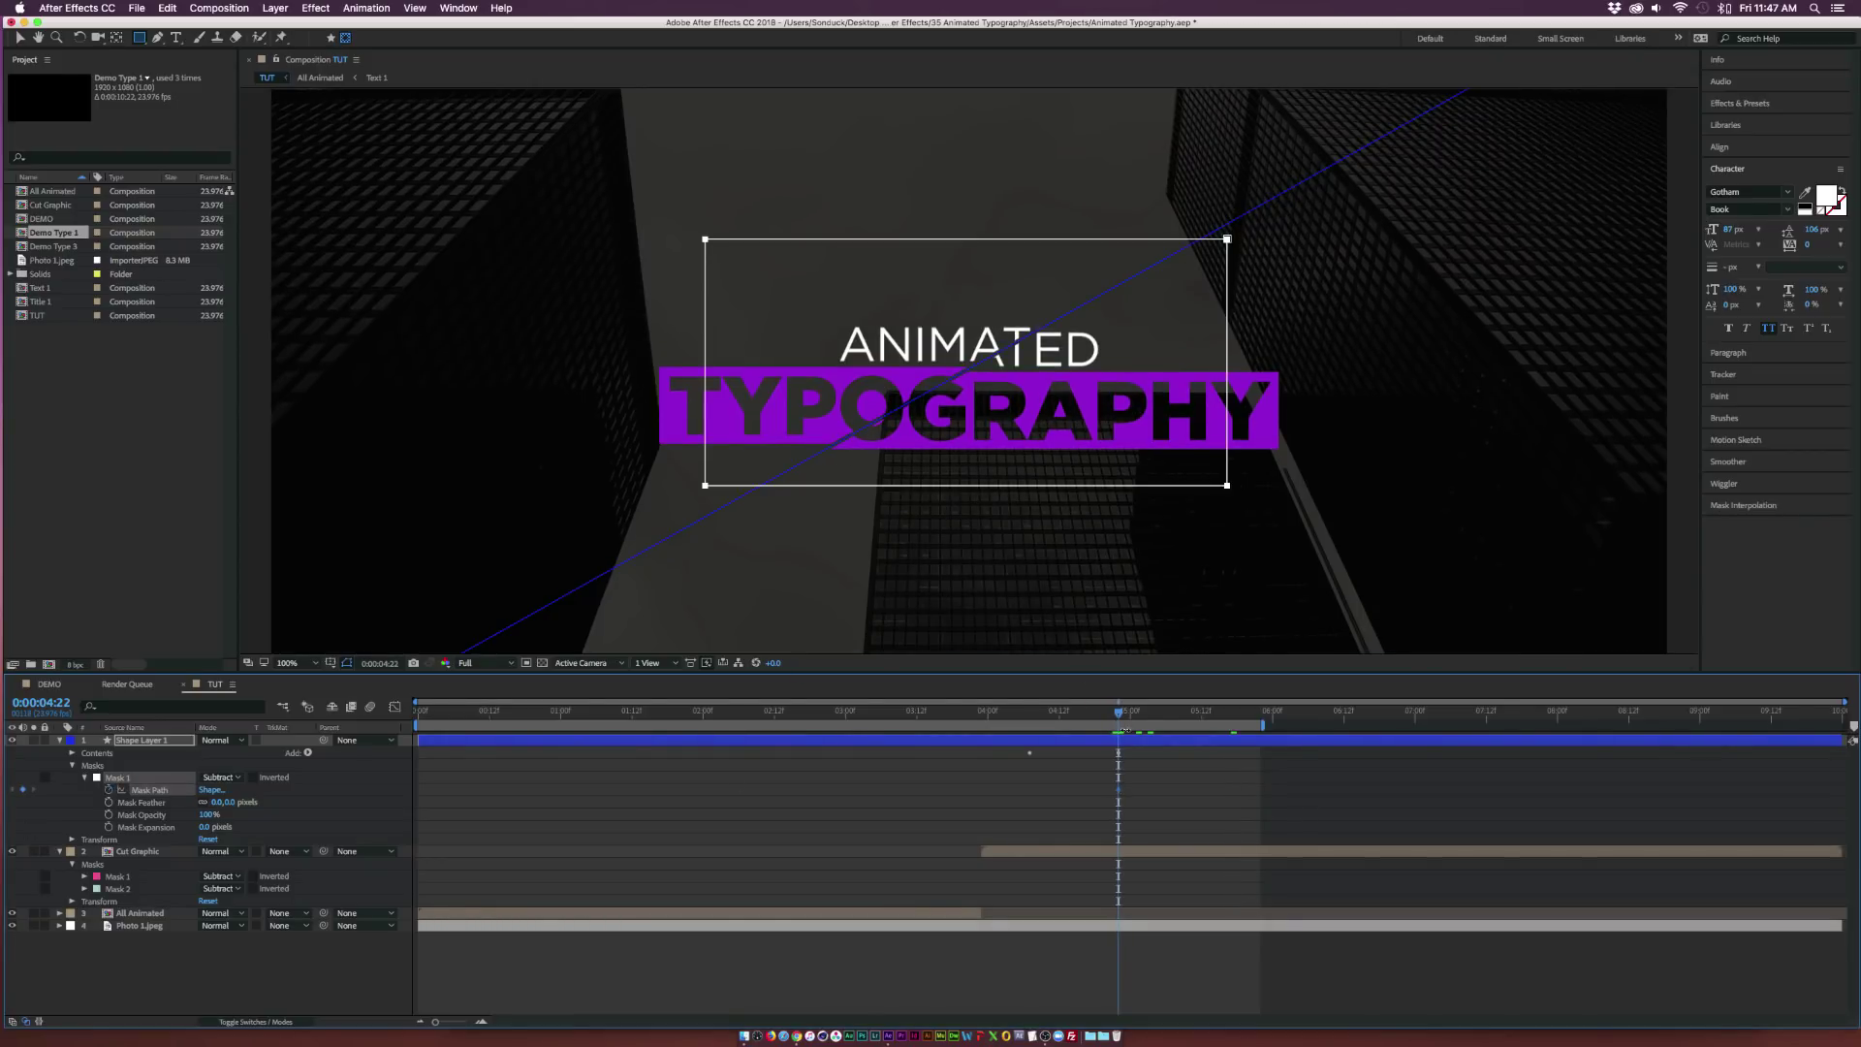
At 0:00:05:17, collapse Shape Layer 1's mask vertically into a flat horizontal line near the middle of the frame.
left_click_drag(1124, 711, 1231, 722)
left_click(20, 39)
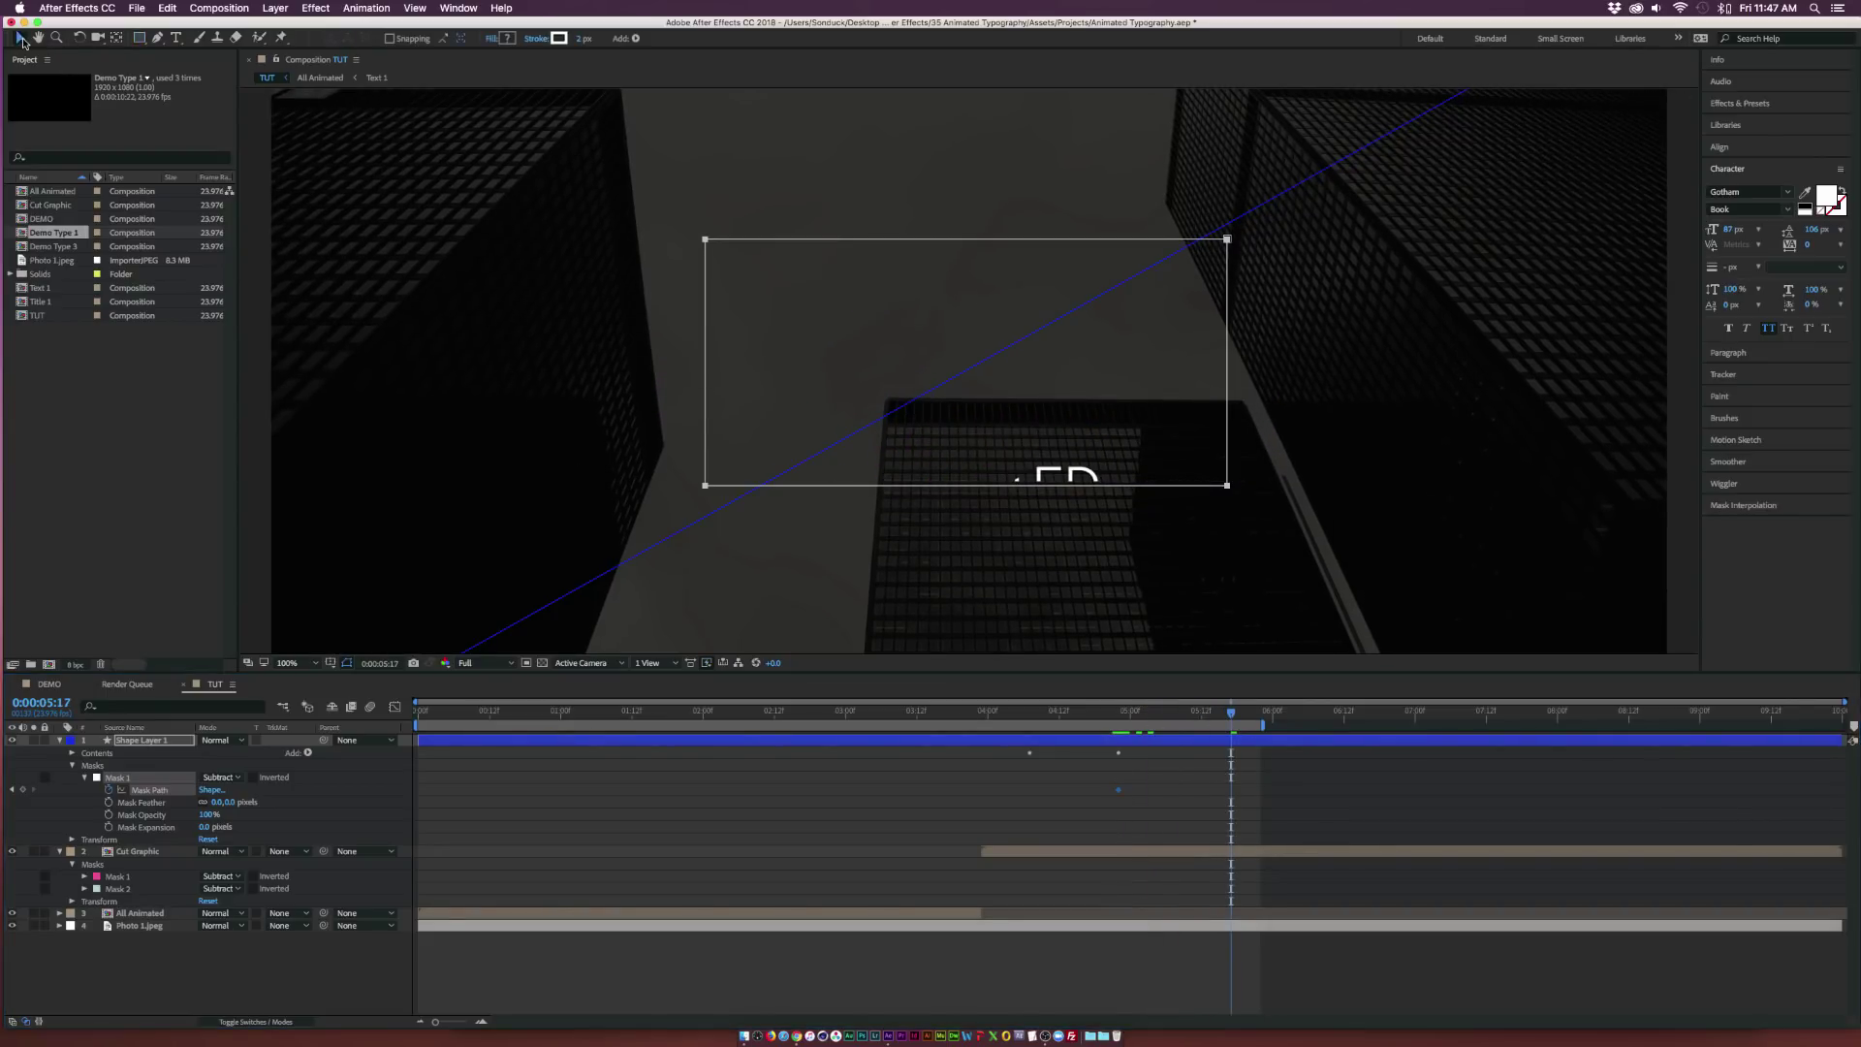
left_click(1228, 239)
left_click(707, 239, "shift")
left_click_drag(709, 244, 705, 363)
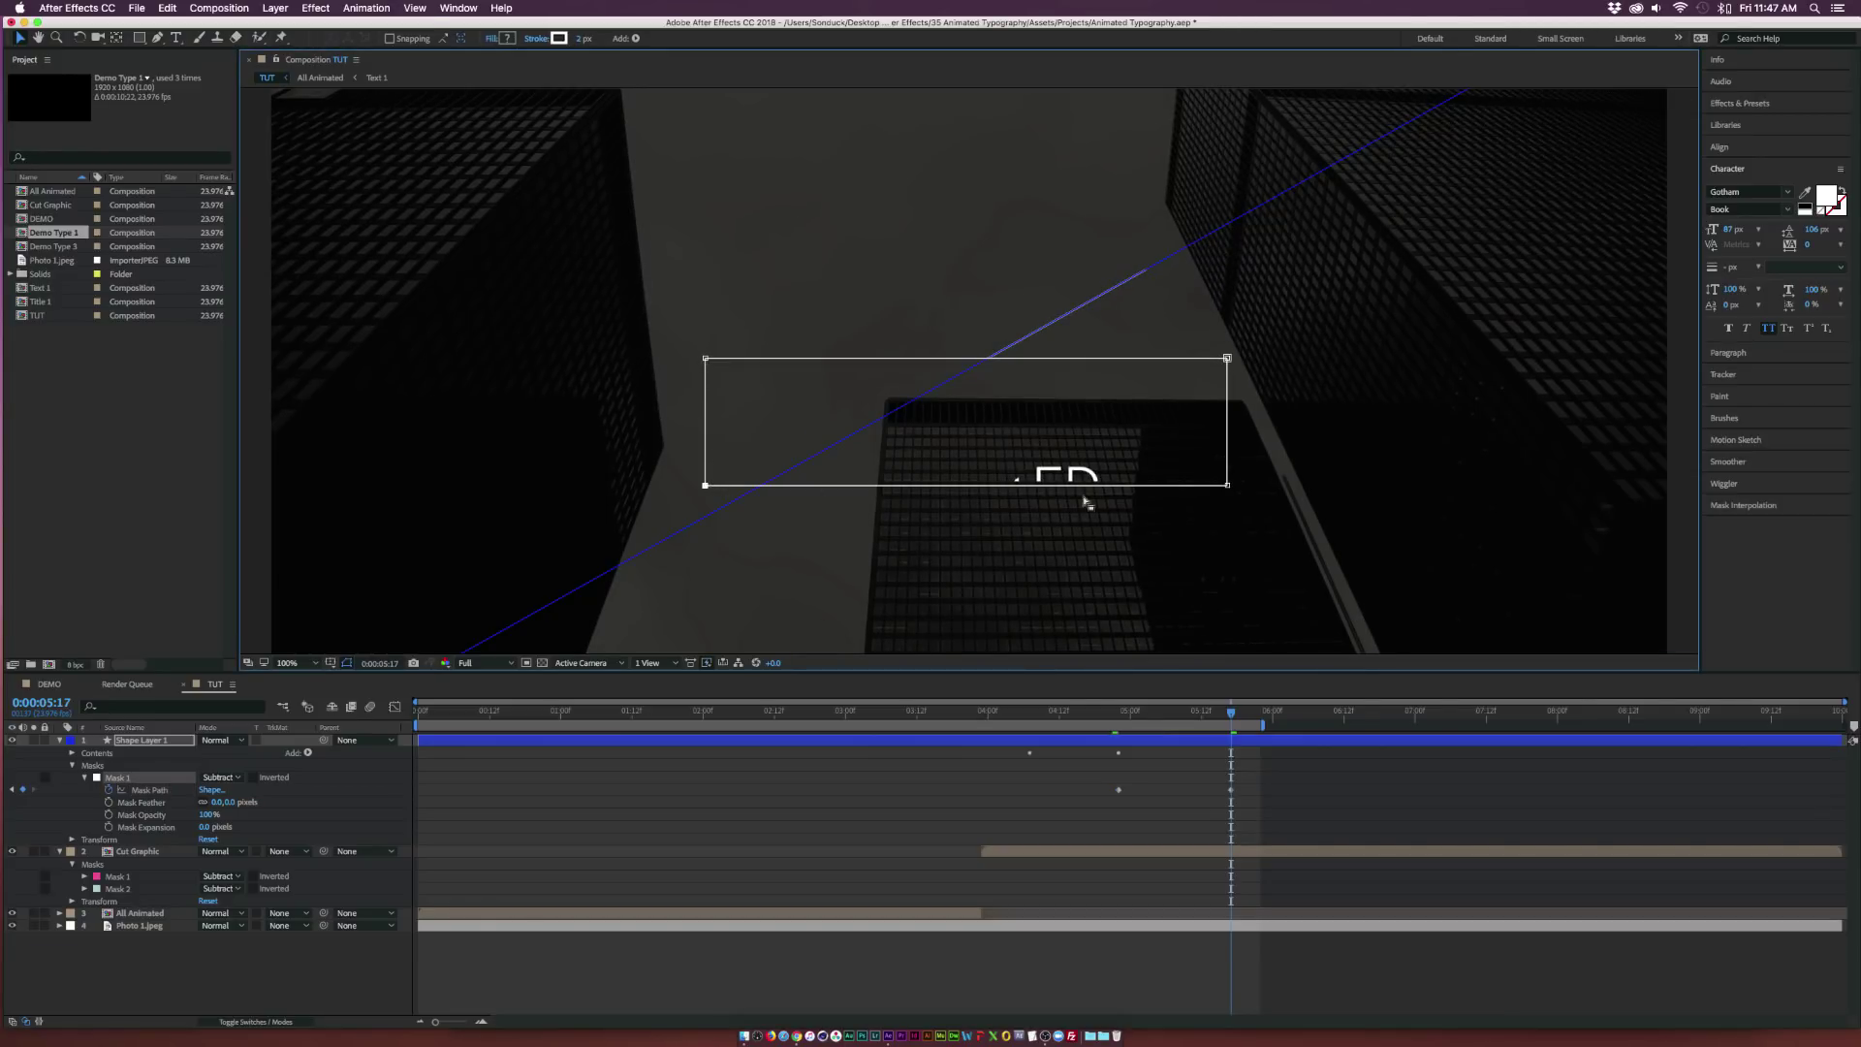
left_click_drag(1232, 483, 1220, 370)
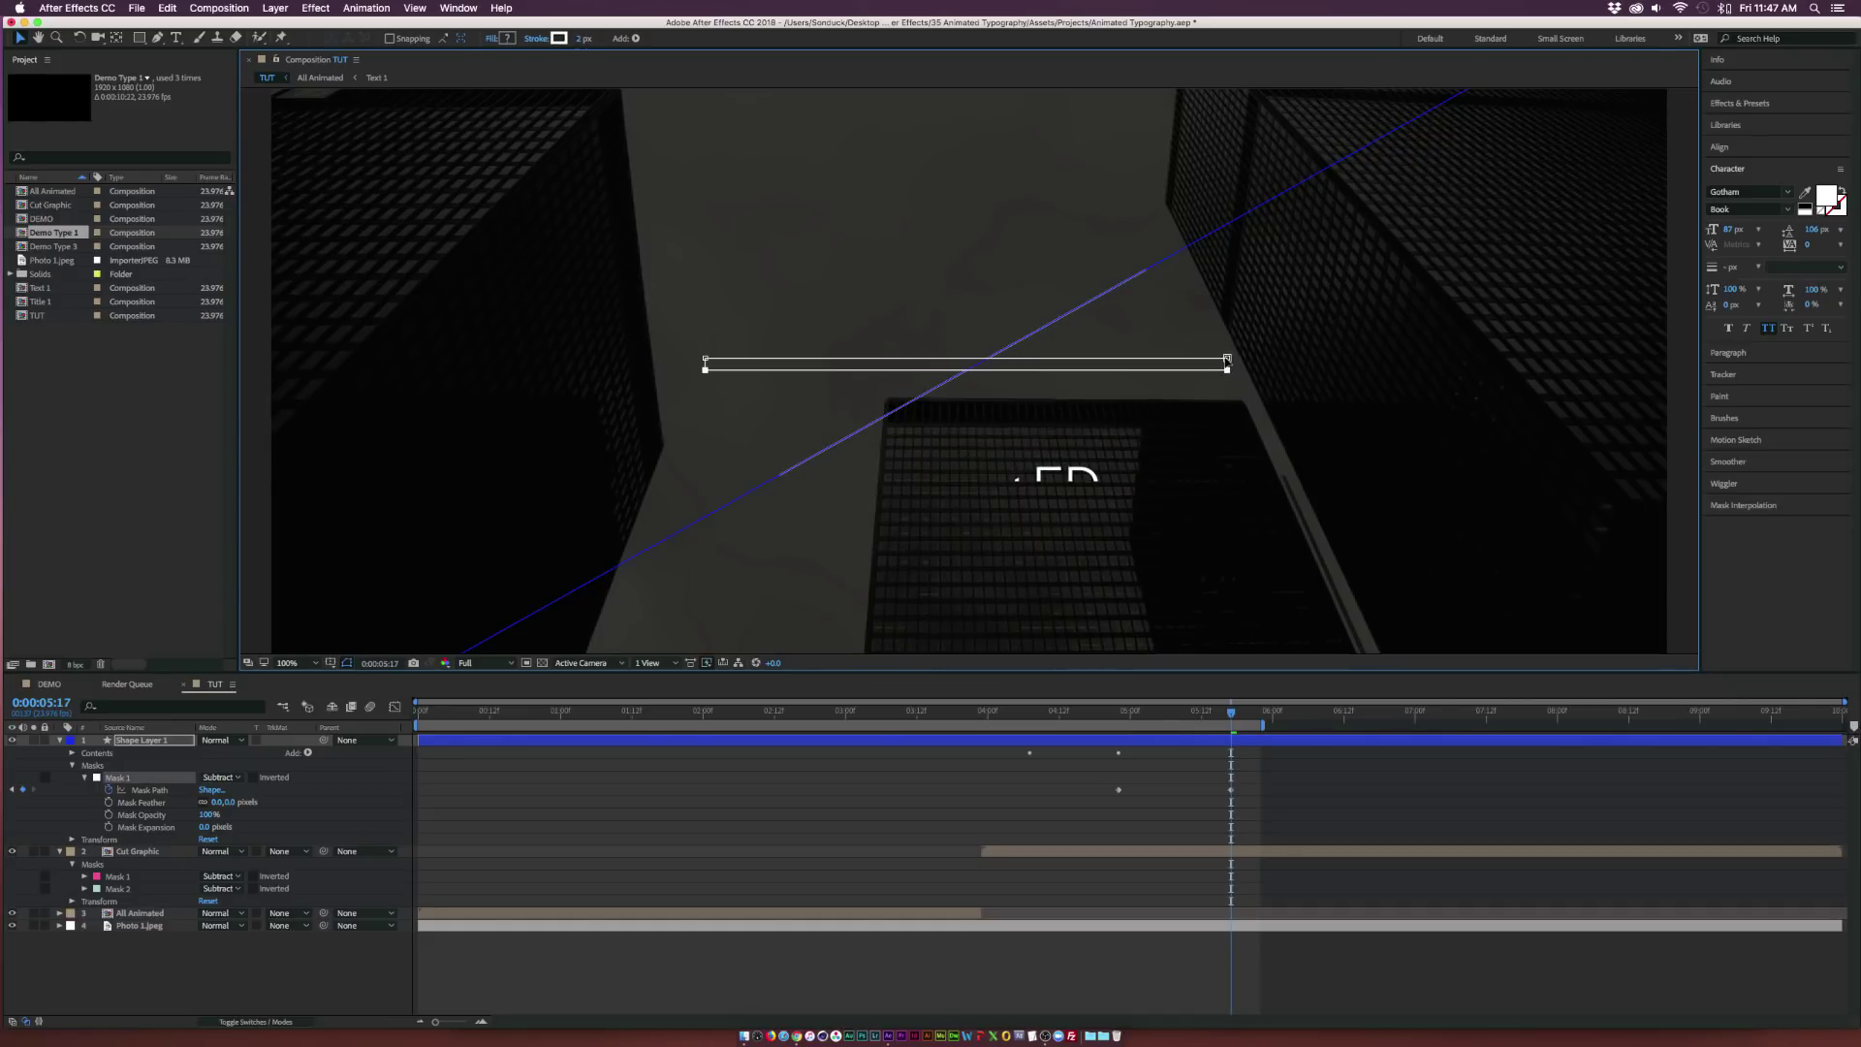
left_click_drag(706, 359, 706, 370)
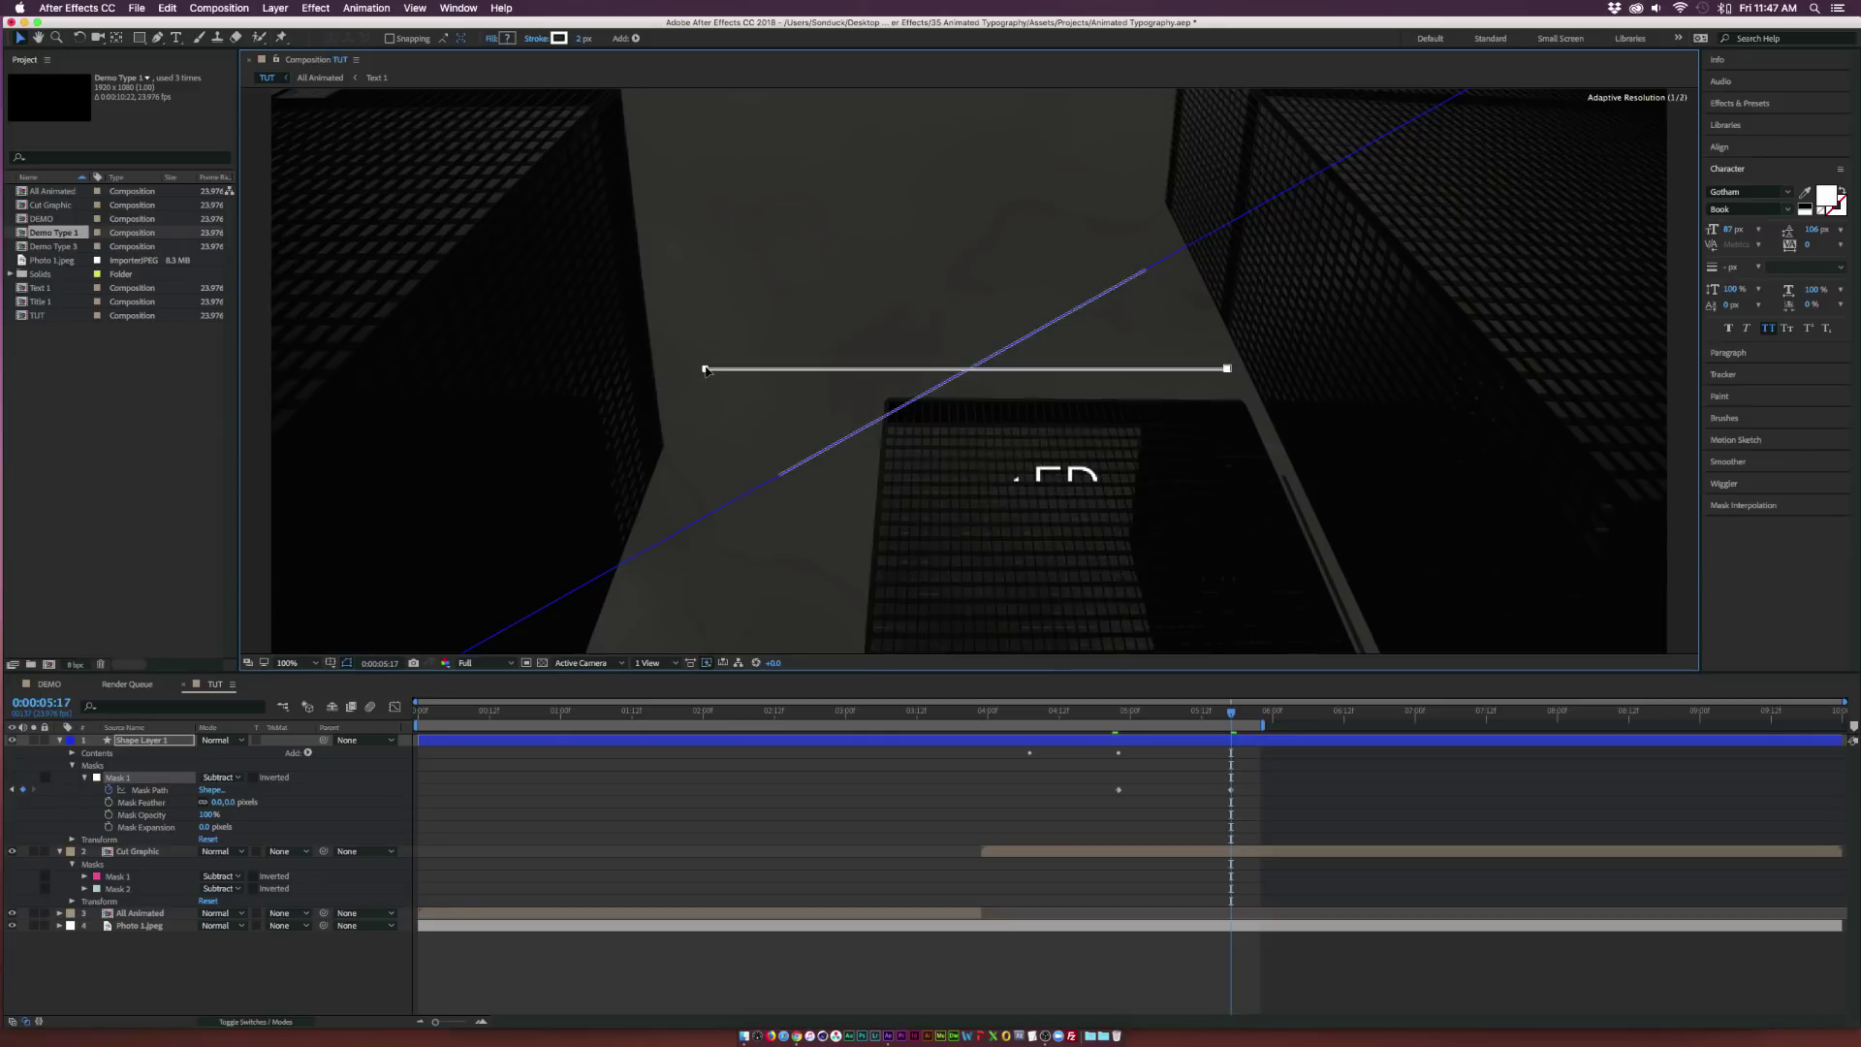
Apply Easy Ease to both Mask Path keyframes of the diagonal line, preview the reveal, and save the project.
left_click_drag(1329, 835, 999, 785)
right_click(1120, 794)
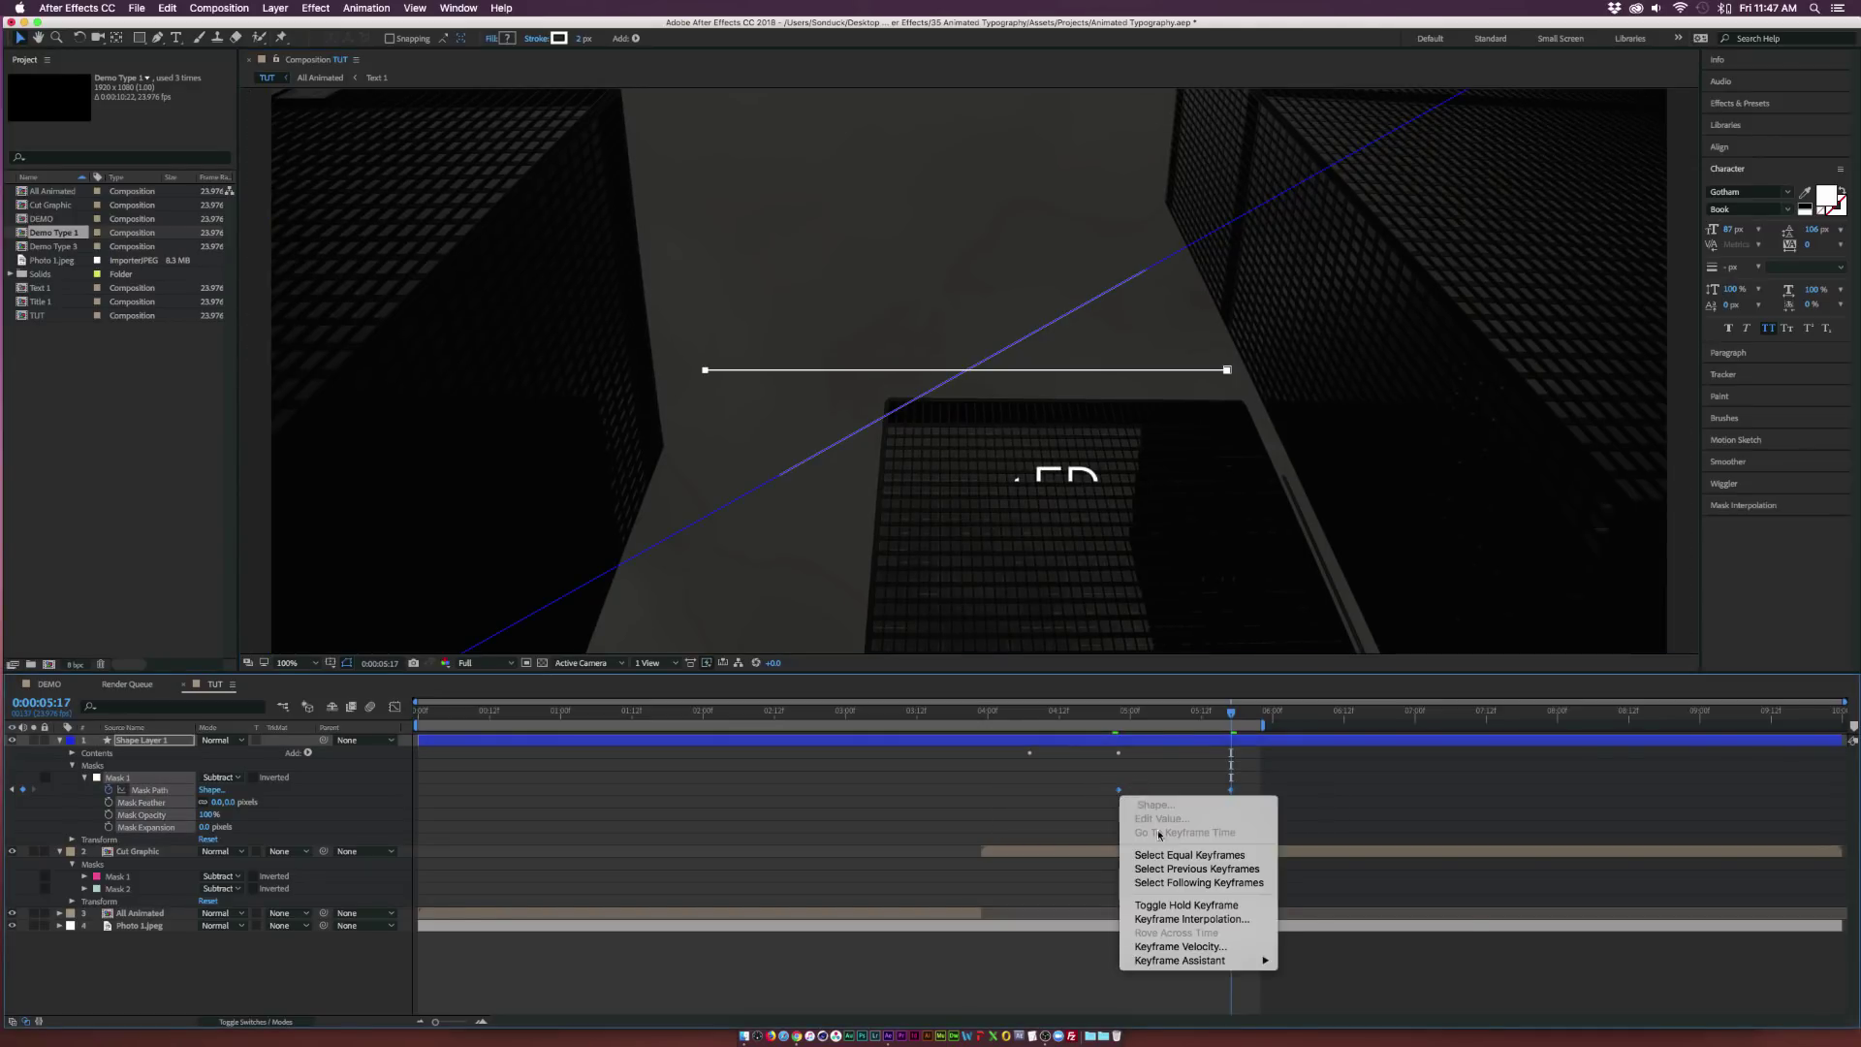
mouse_move(1179, 961)
left_click(1352, 1014)
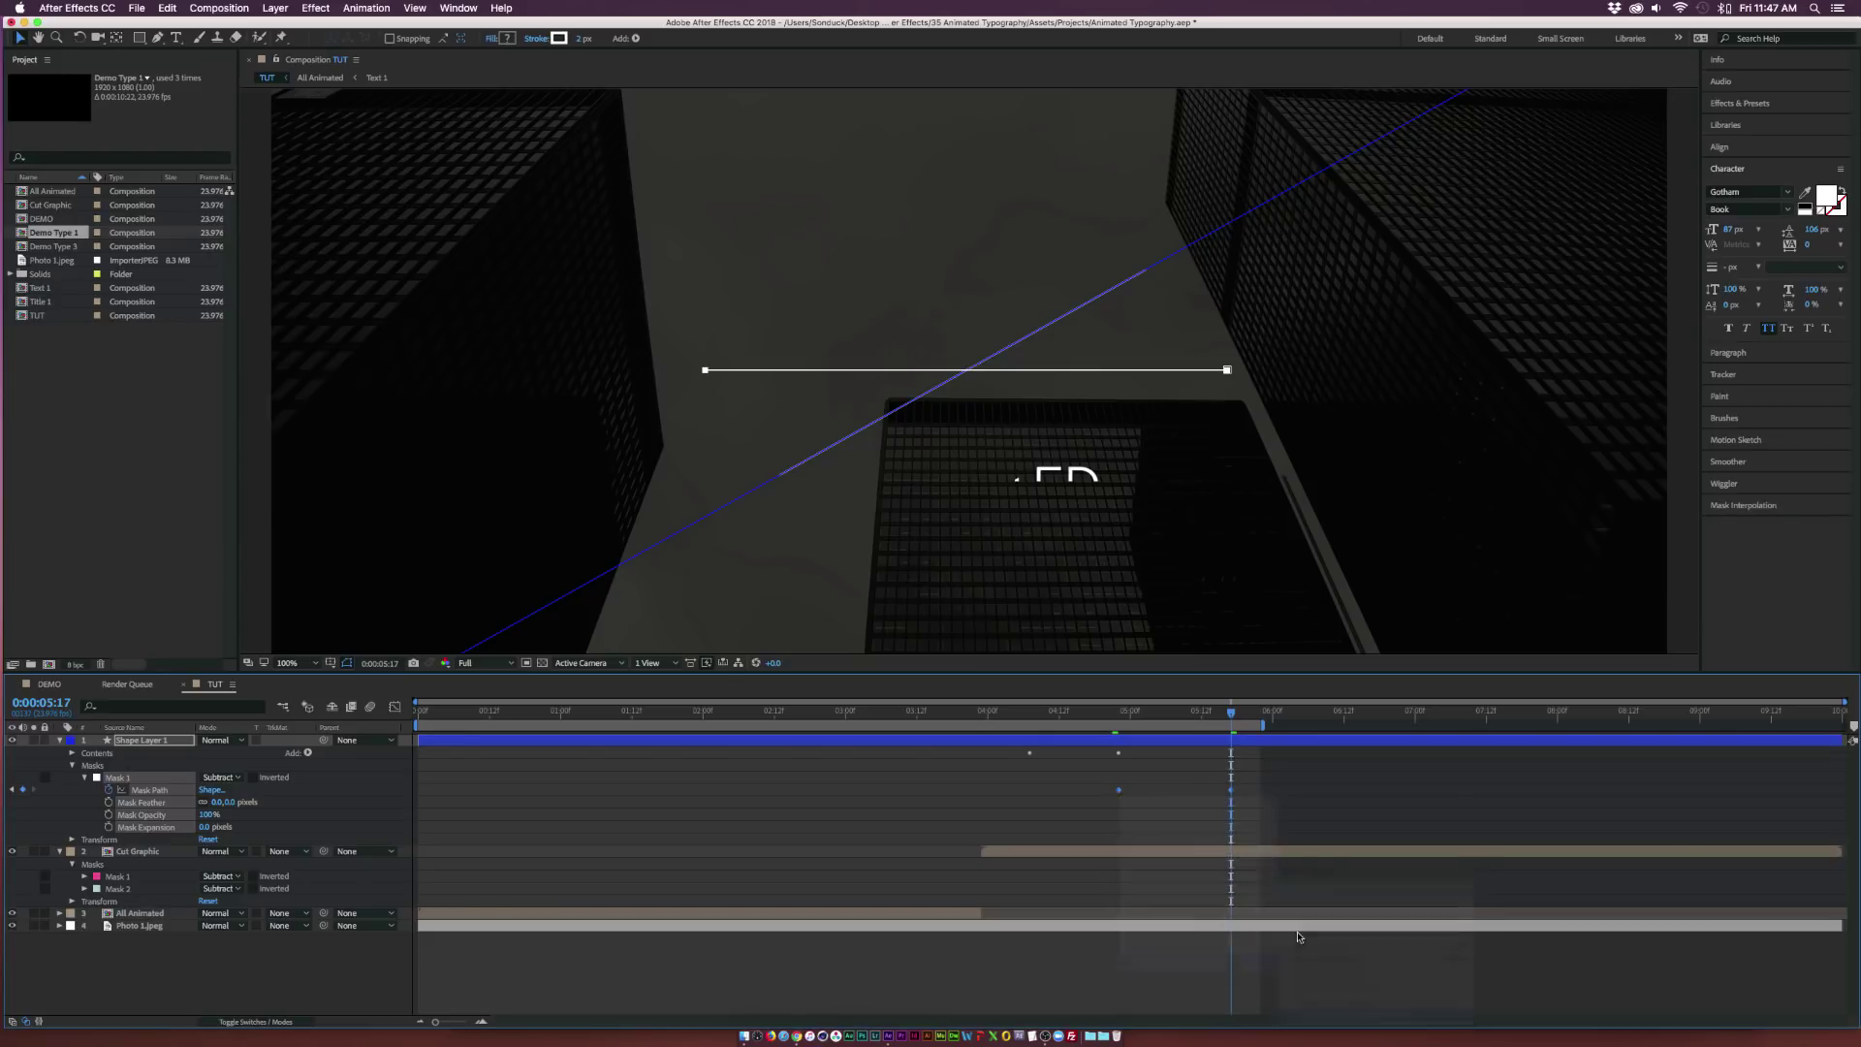
left_click(1079, 764)
left_click_drag(1105, 719, 1212, 804)
left_click_drag(1330, 781, 1072, 815)
left_click(1114, 882)
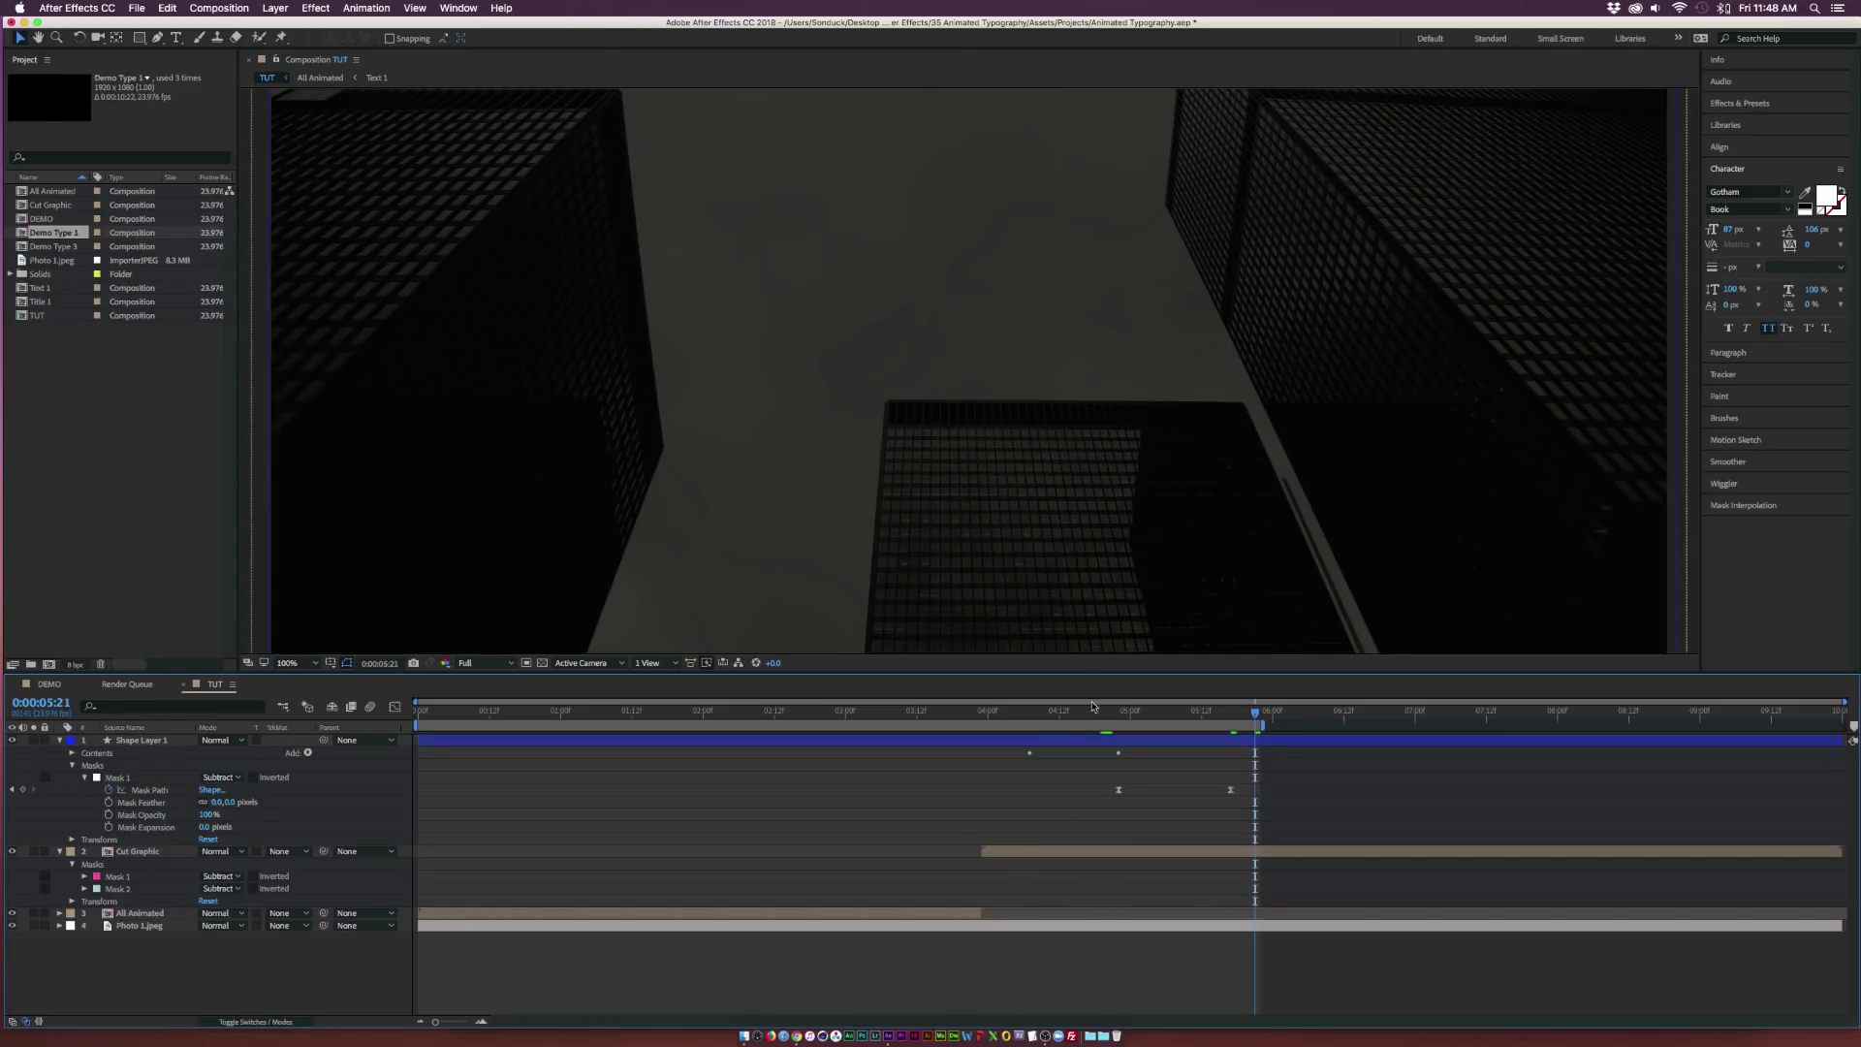
left_click_drag(1108, 715, 1289, 722)
key("super+s")
Collapse the layer properties and enable motion blur for all four layers and the TUT composition.
key("u")
key("F4")
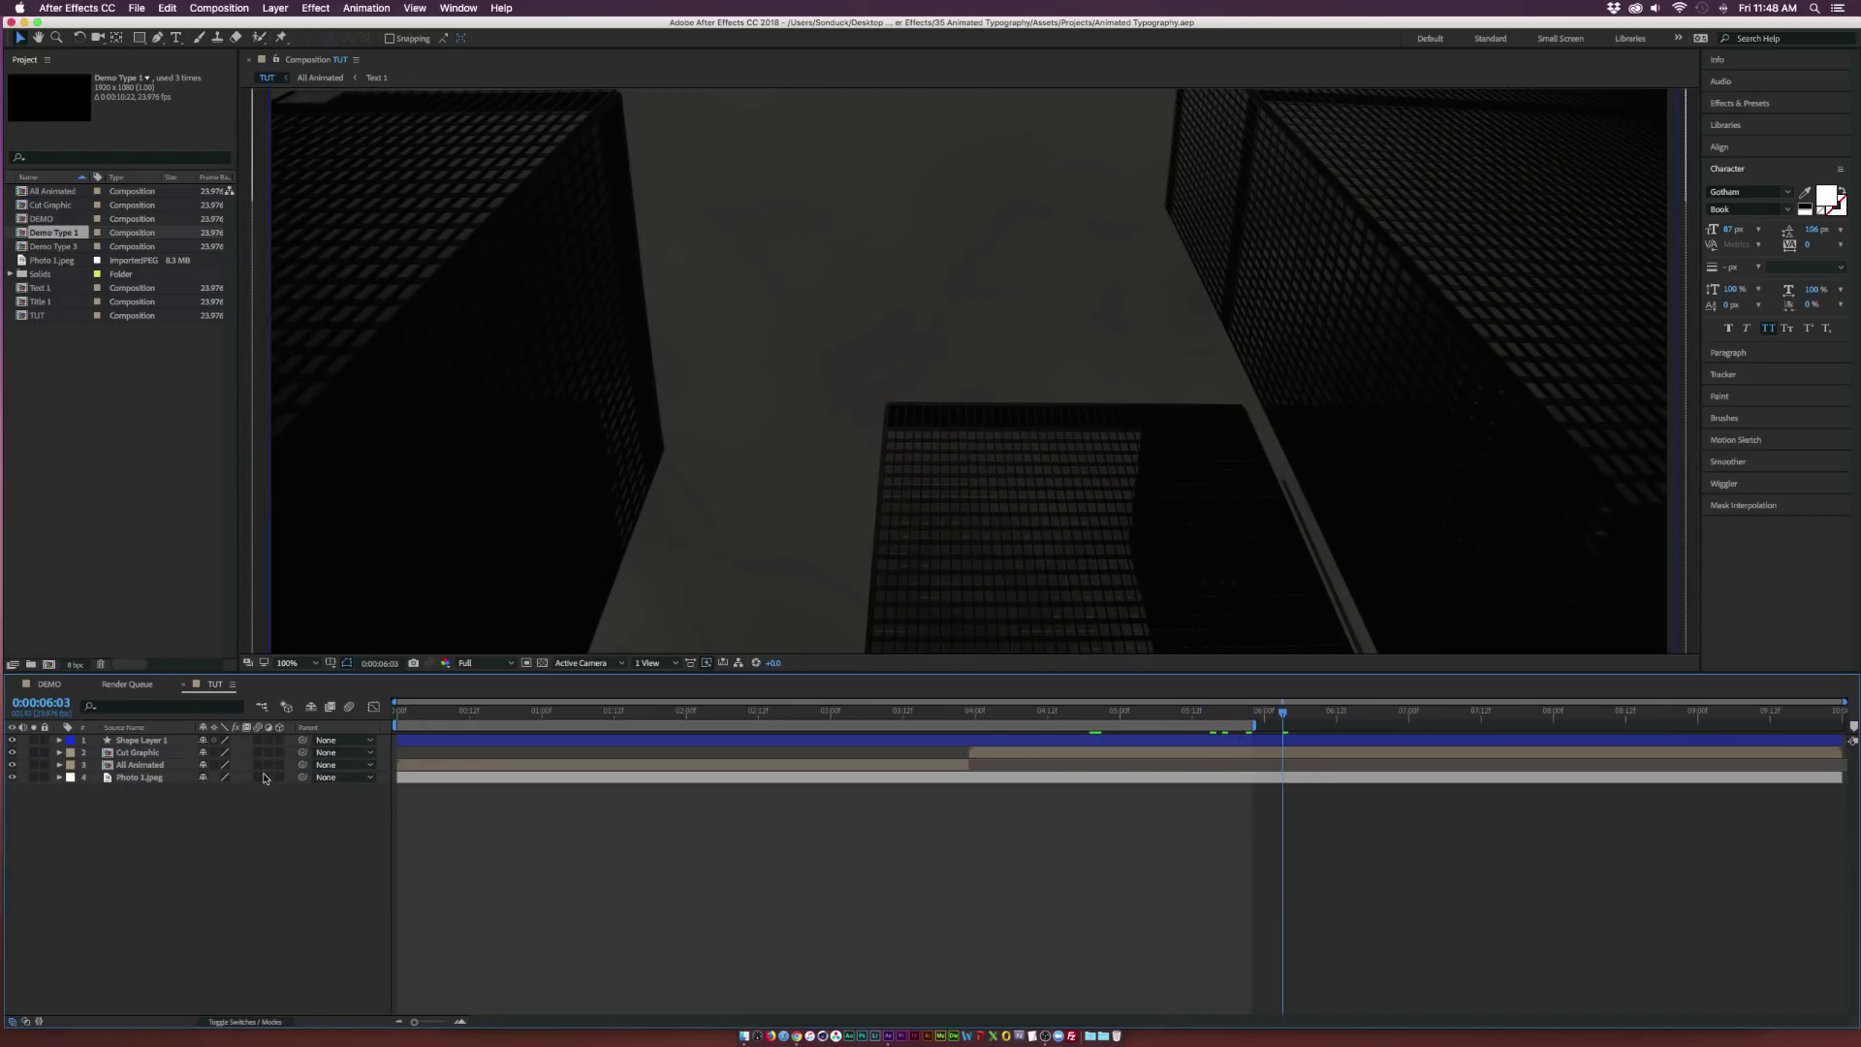
left_click_drag(258, 778, 259, 740)
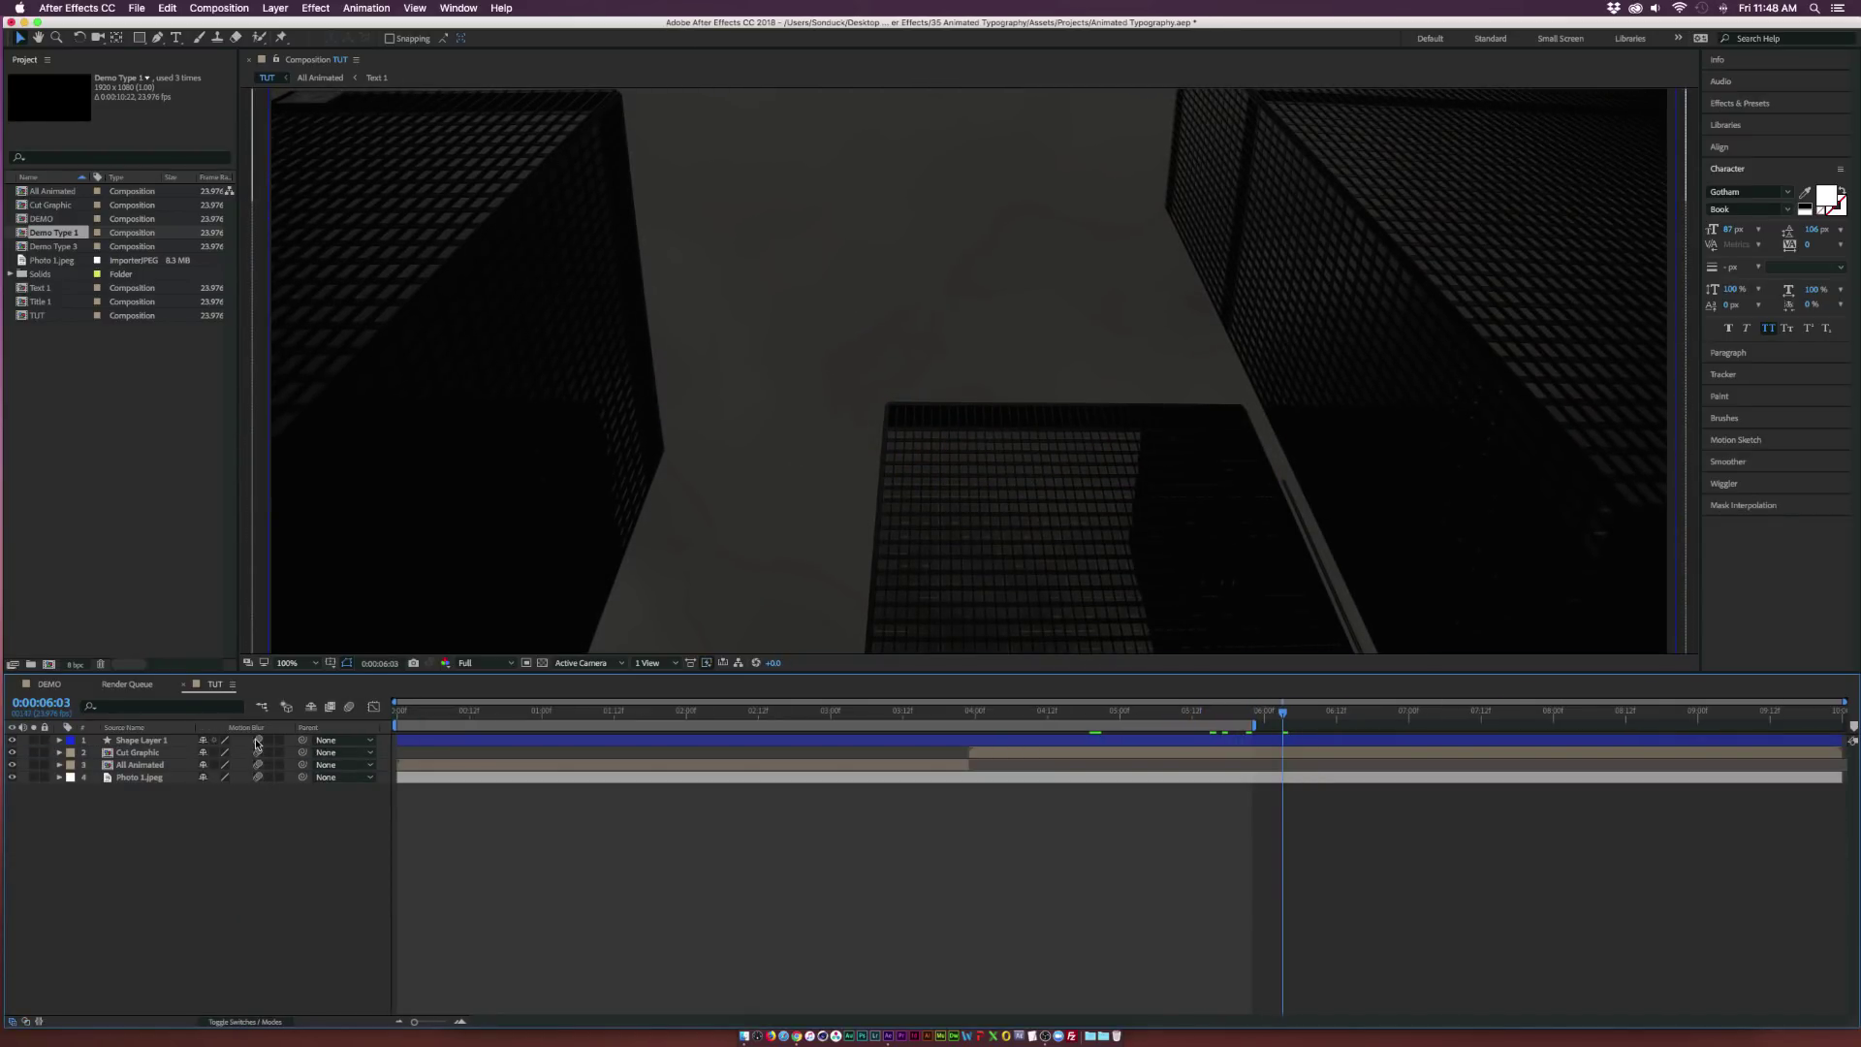
left_click(350, 707)
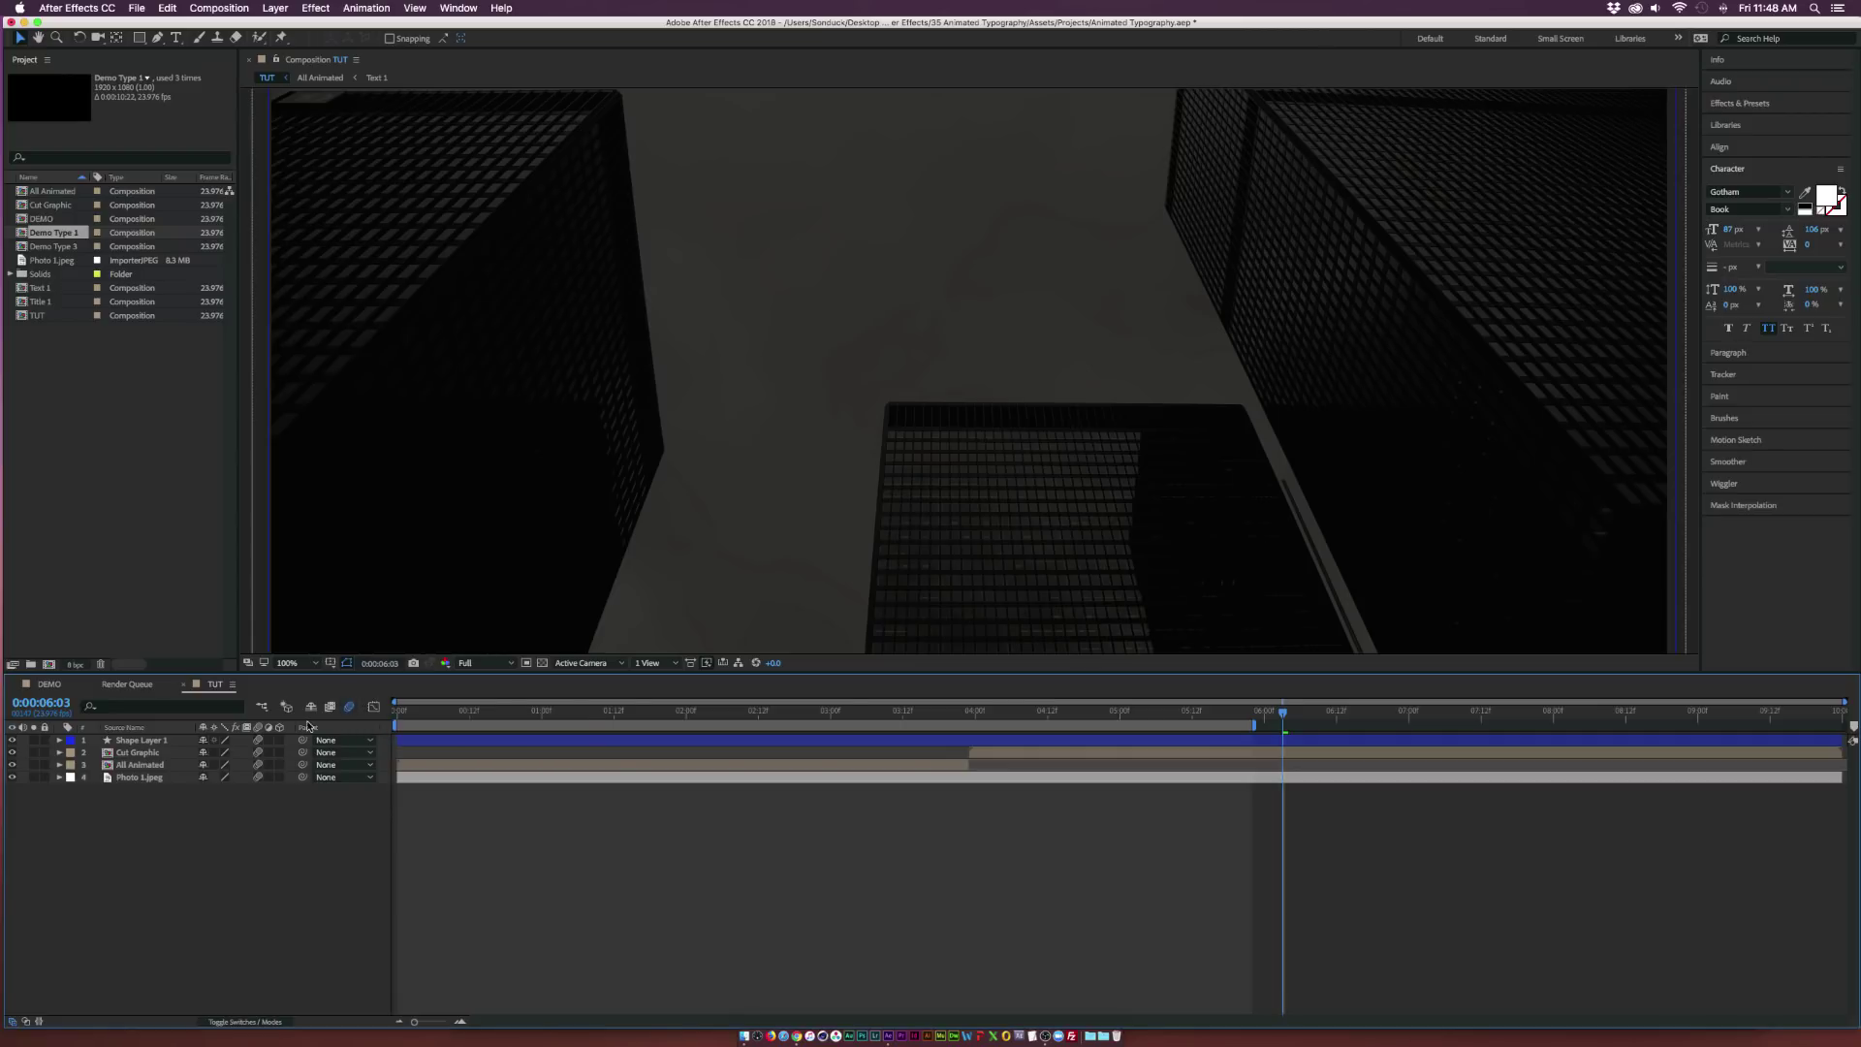
Enable motion blur on the layers inside the nested Cut Graphic, All Animated and Text 1 compositions, and return to TUT.
double_click(264, 753)
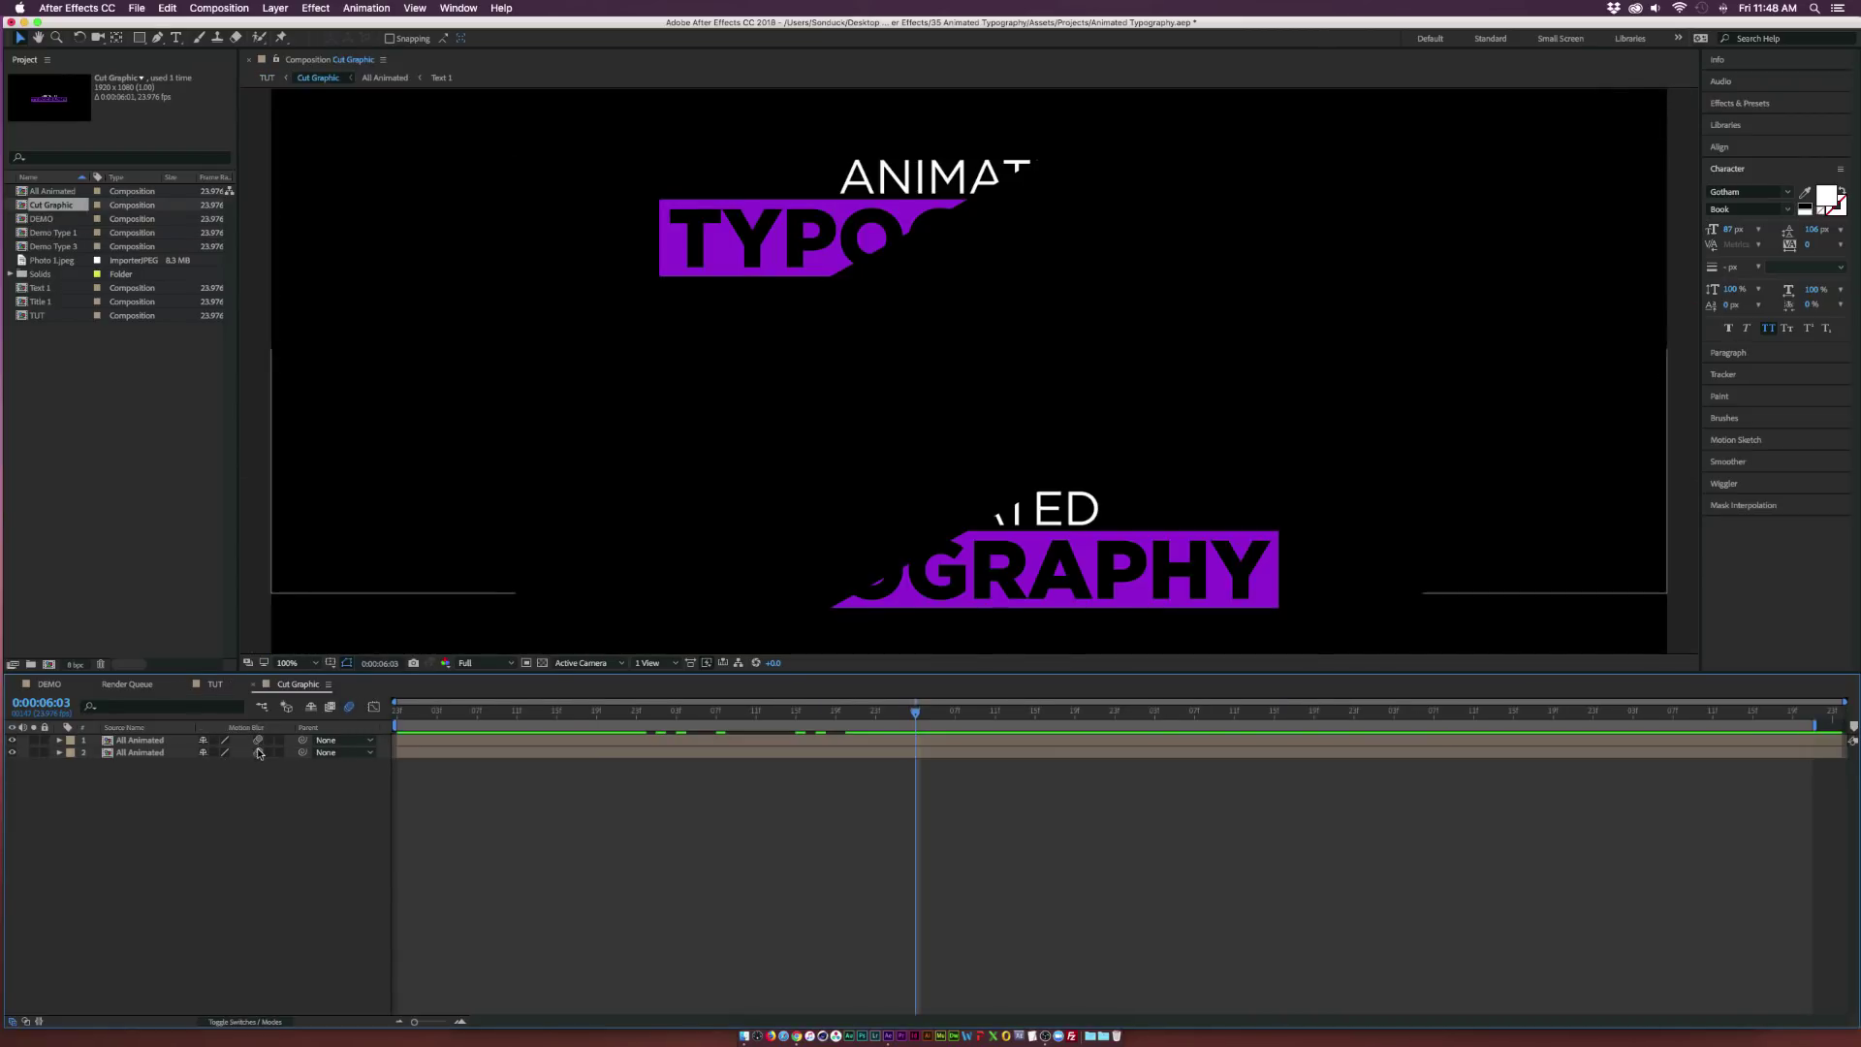
double_click(264, 745)
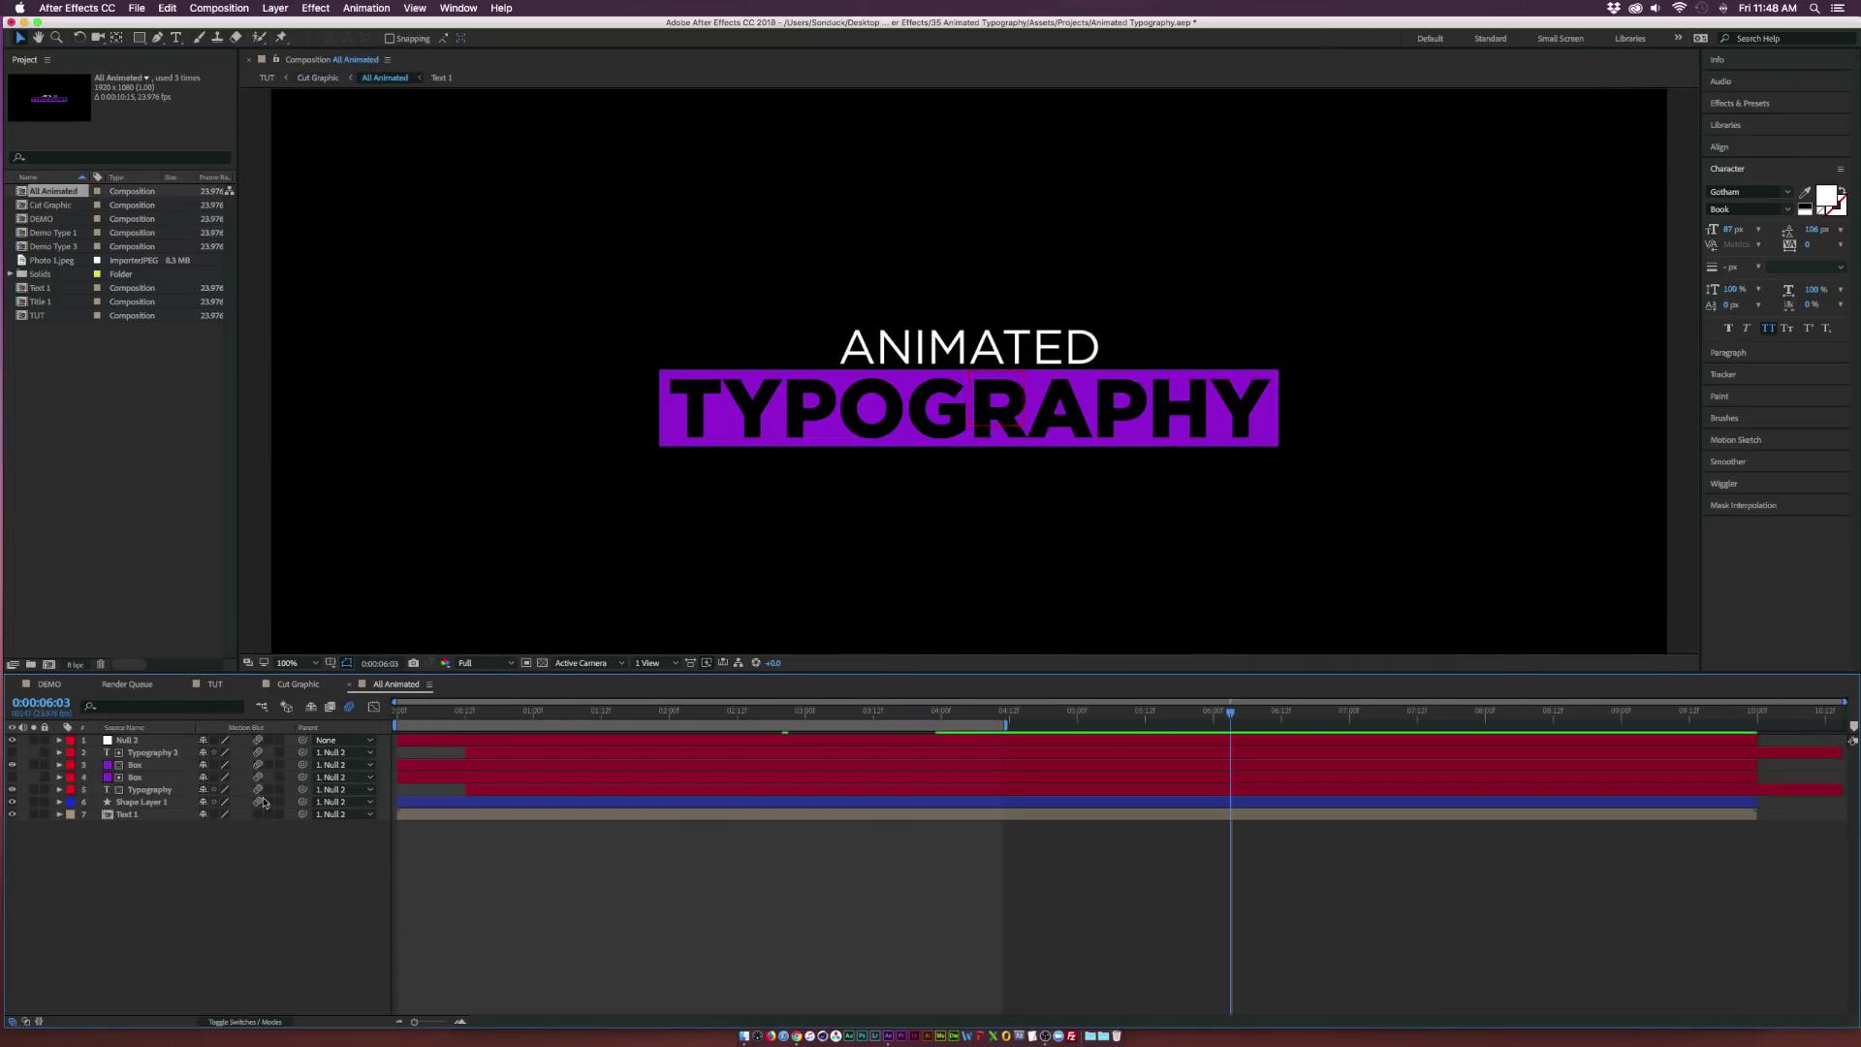
double_click(262, 814)
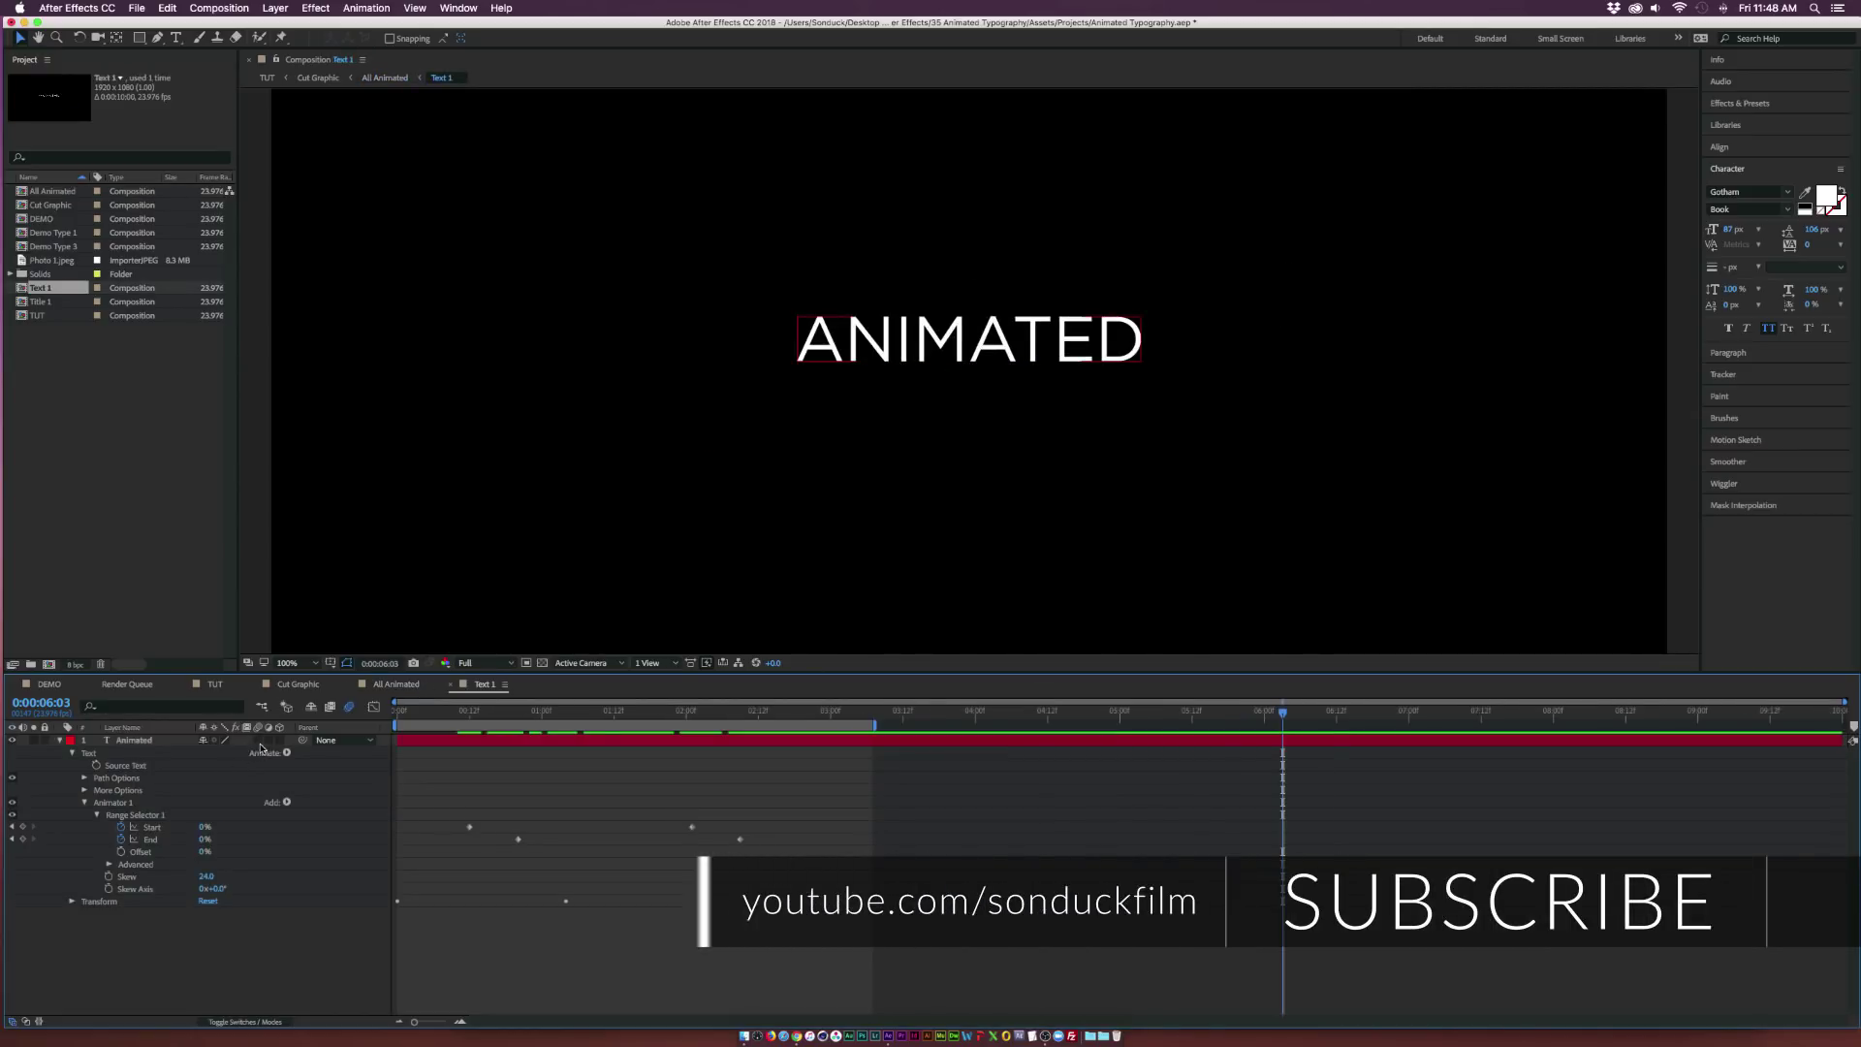
left_click(217, 684)
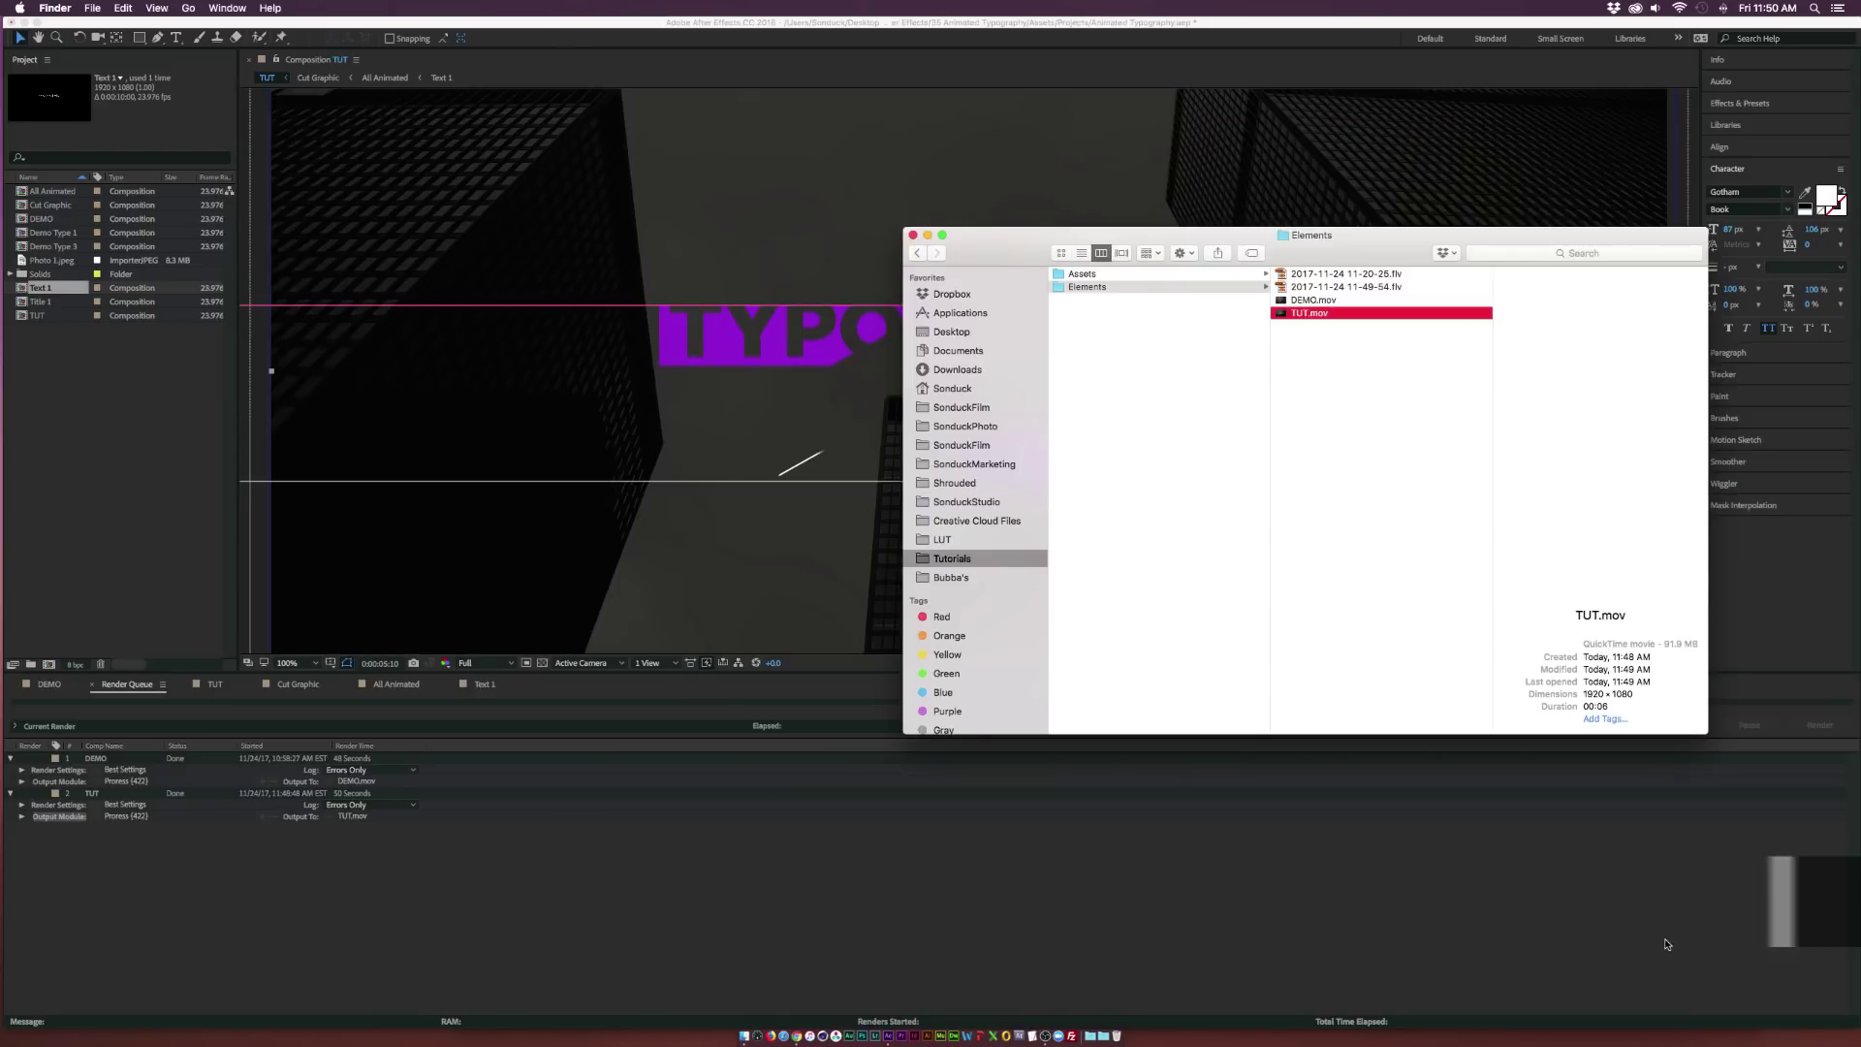
Play a preview of the rendered TUT.mov from the Elements folder in Finder.
key("space")
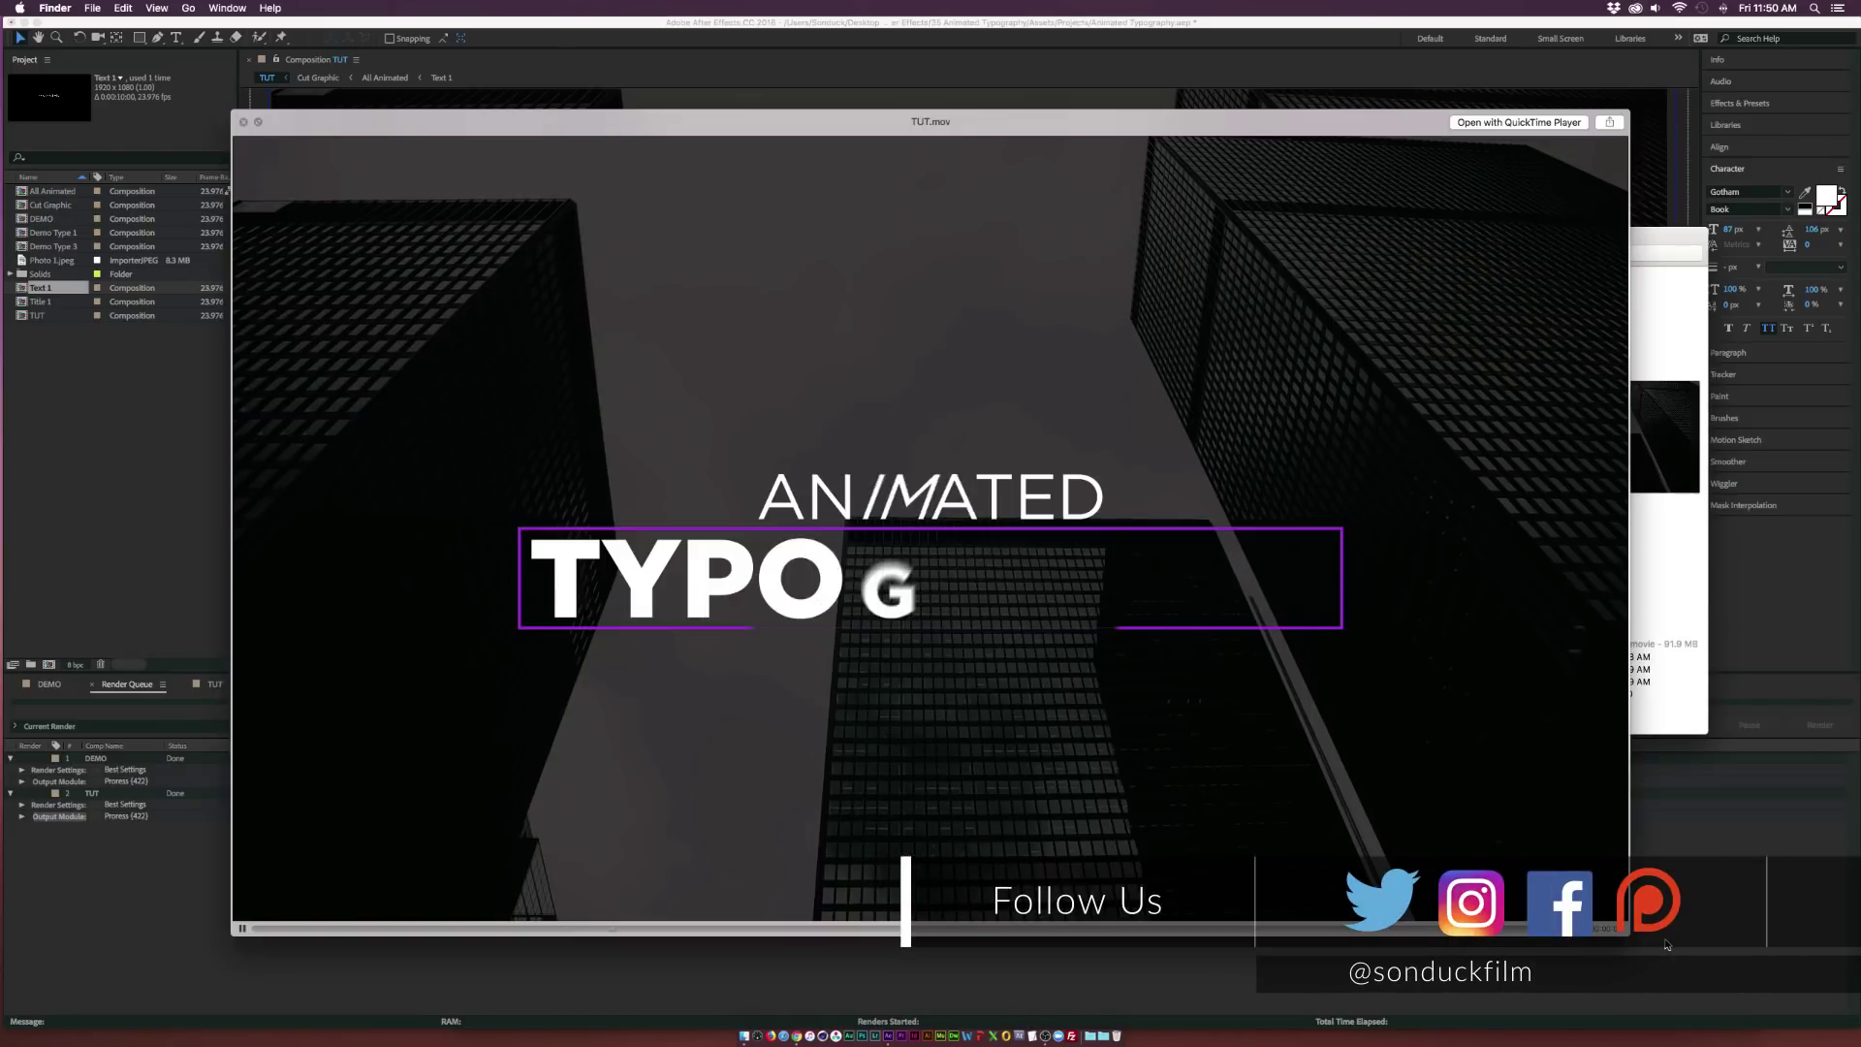